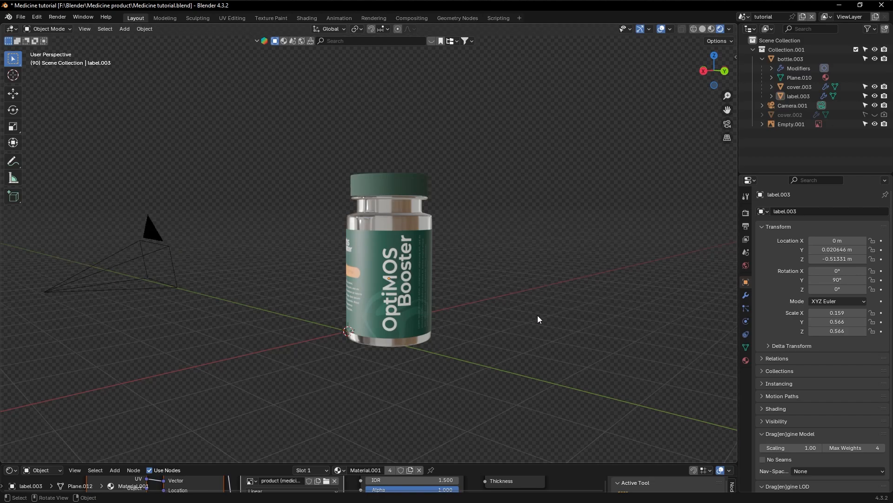
middle_drag(612, 297, 482, 276)
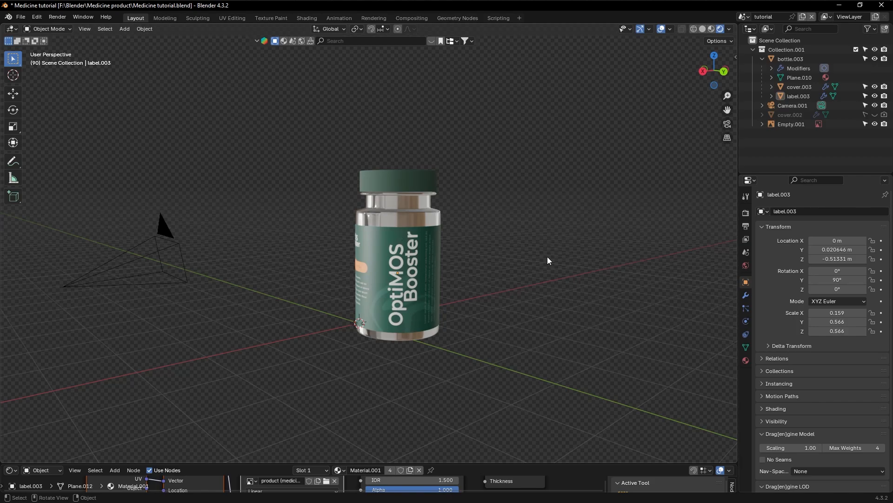
middle_drag(509, 259, 509, 258)
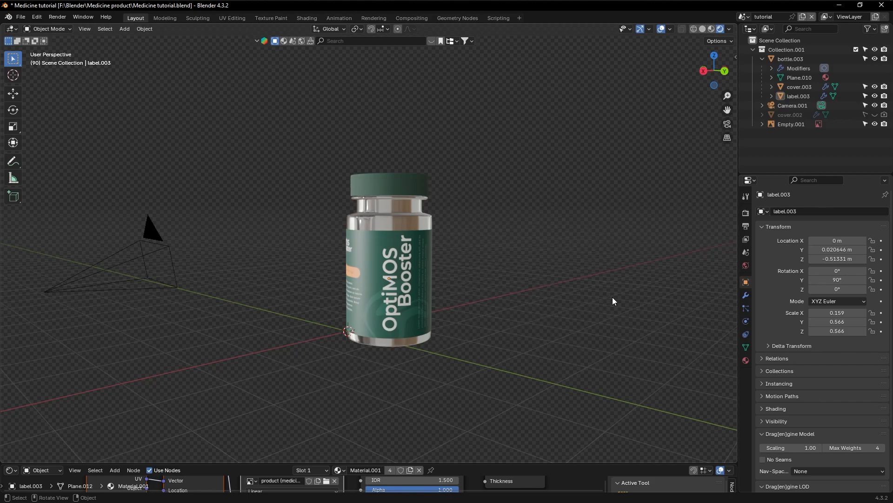
- Switch the render engine to Cycles and examine the bottle in the rendered preview
click(745, 215)
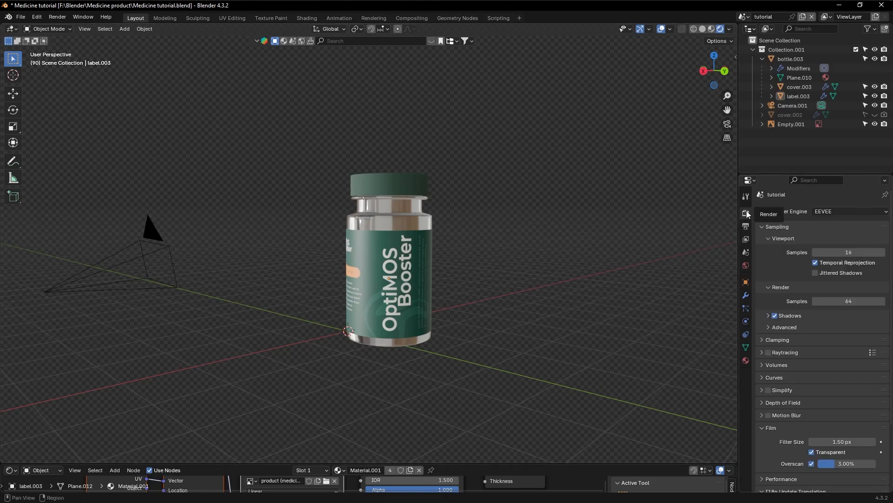
click(820, 211)
click(833, 242)
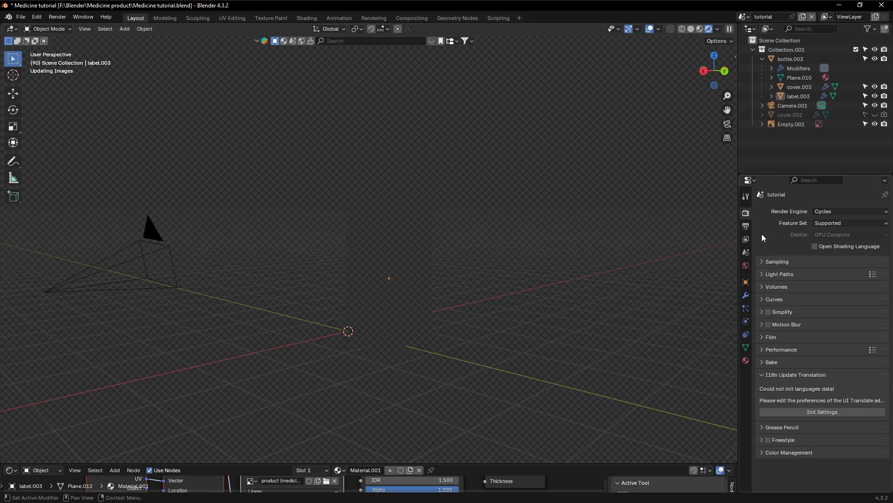
mouse_move(456, 232)
middle_down()
mouse_move(380, 233)
mouse_move(456, 233)
middle_up()
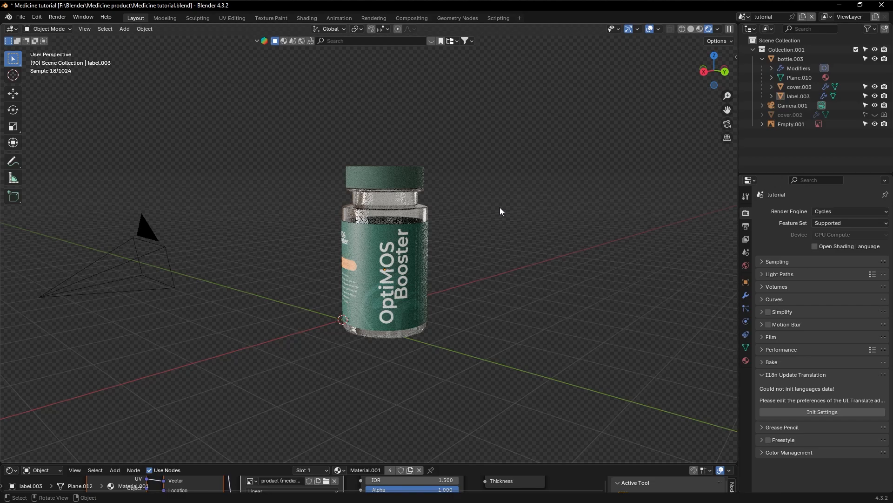
middle_drag(500, 207, 520, 225)
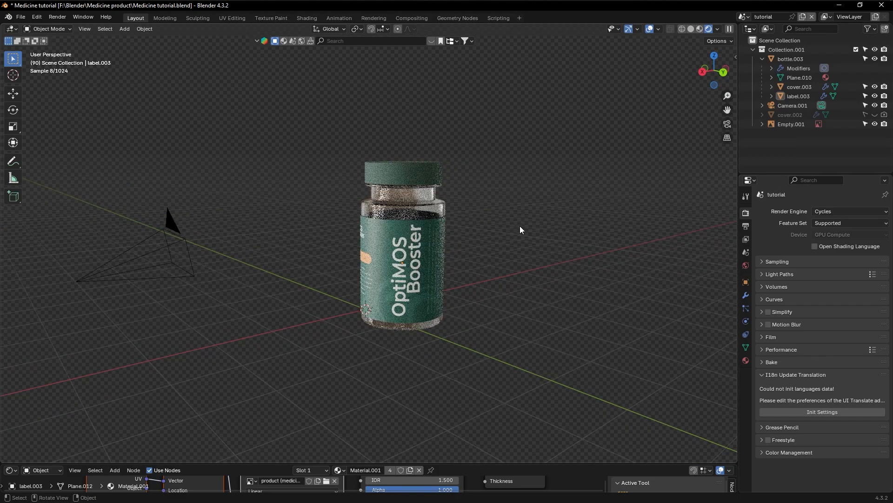
- Set the render engine back to EEVEE
click(821, 212)
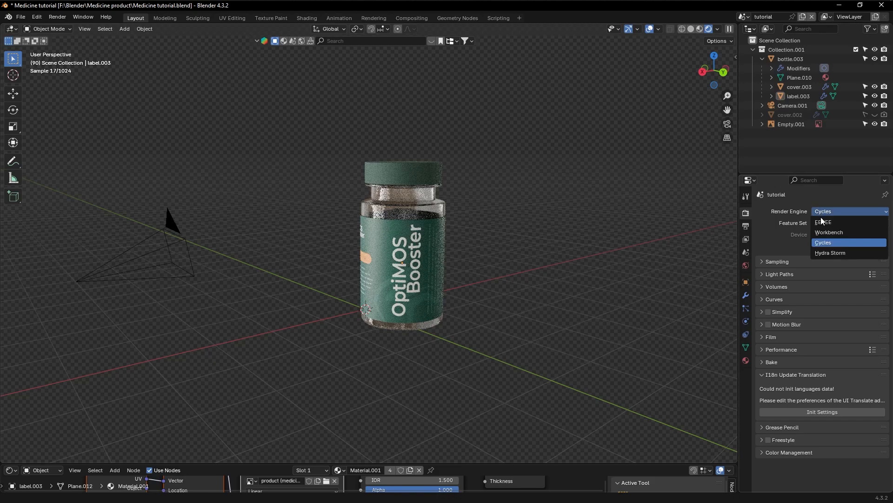
click(823, 222)
middle_drag(506, 235, 498, 234)
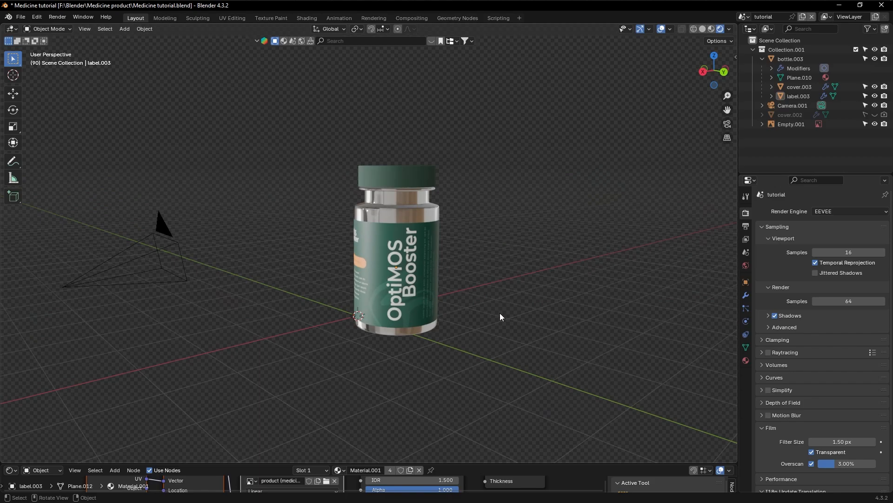
key(shift)
key(shift+a)
mouse_move(500, 314)
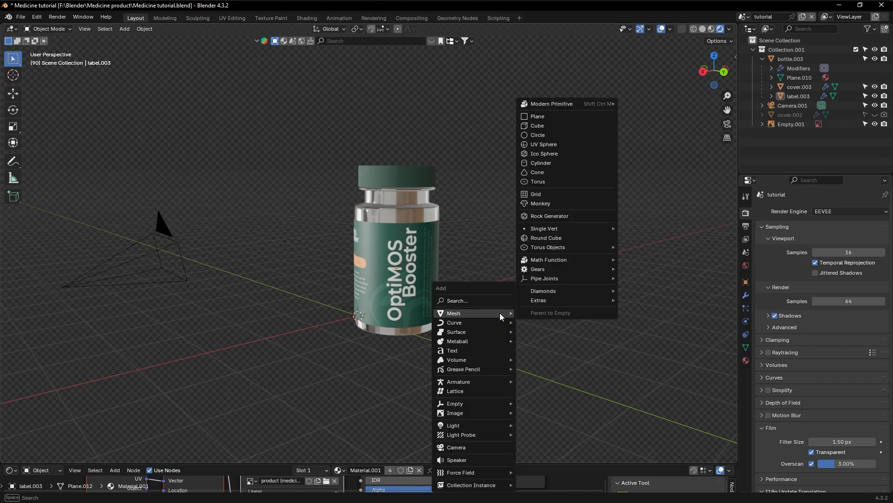
click(544, 238)
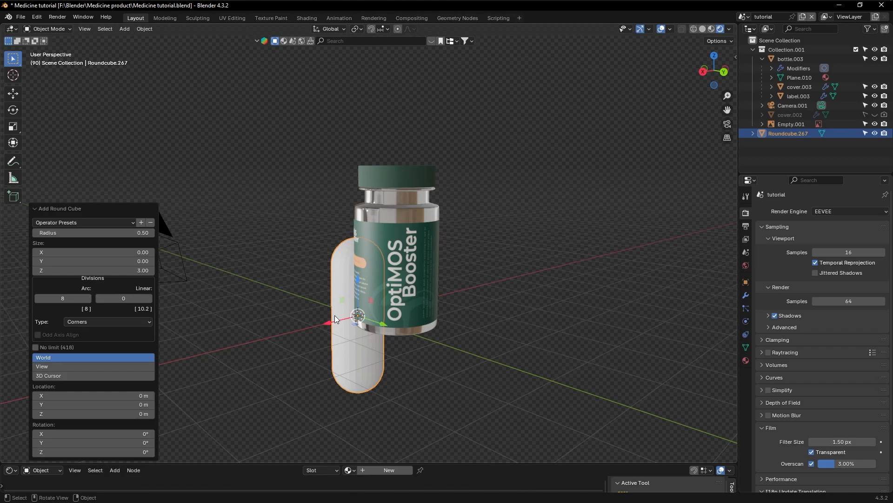
drag(330, 321, 520, 342)
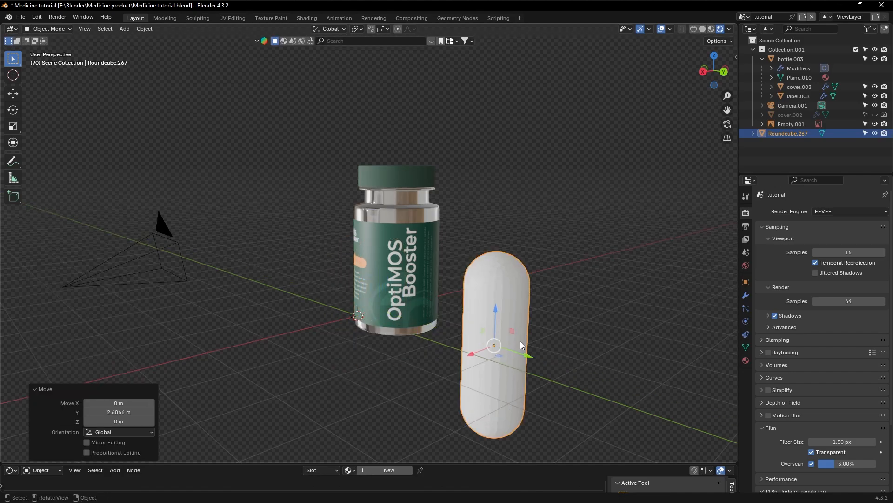
key(ctrl+z)
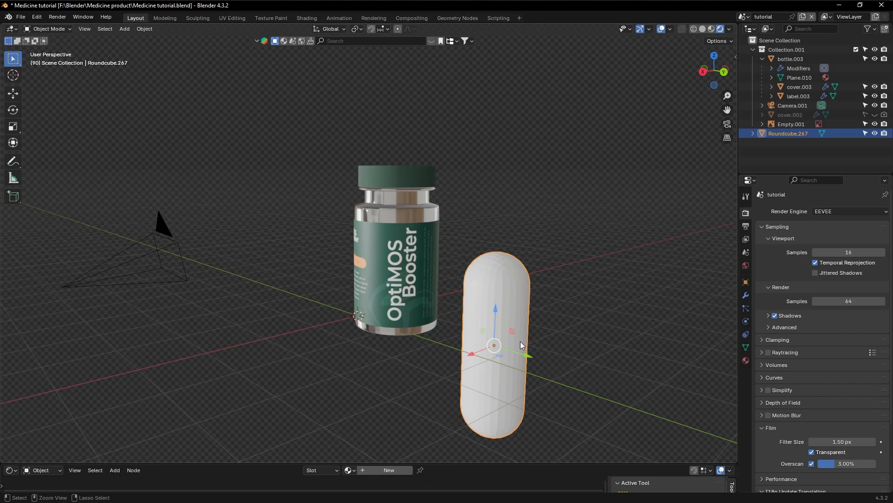
key(ctrl+z)
key(ctrl+z)
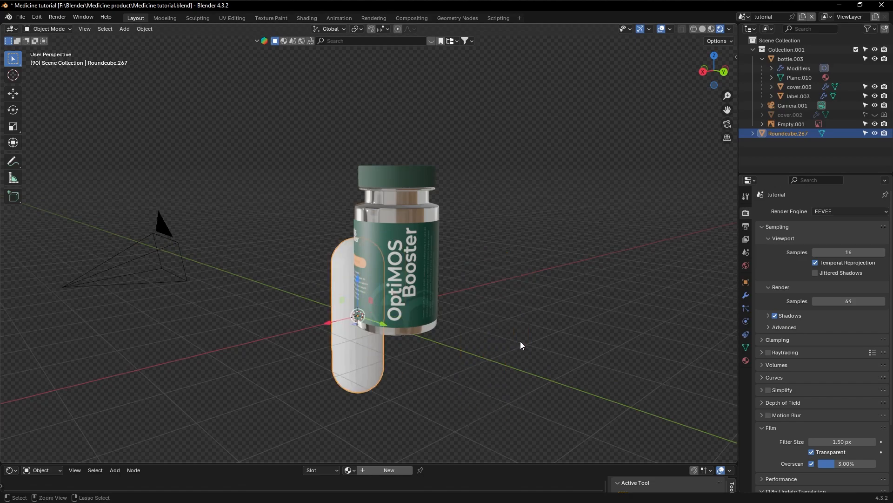
- Add a Round Cube mesh to the scene and apply its Capsule preset
key(shift+a)
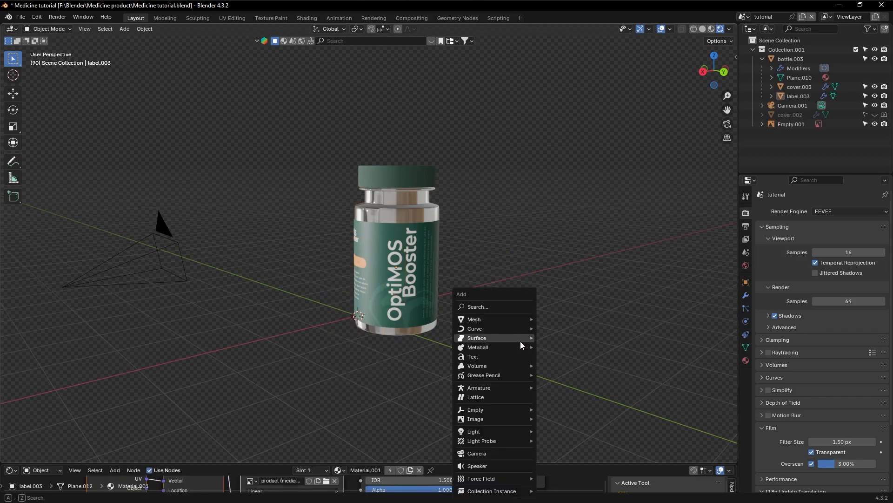
mouse_move(520, 341)
mouse_move(485, 320)
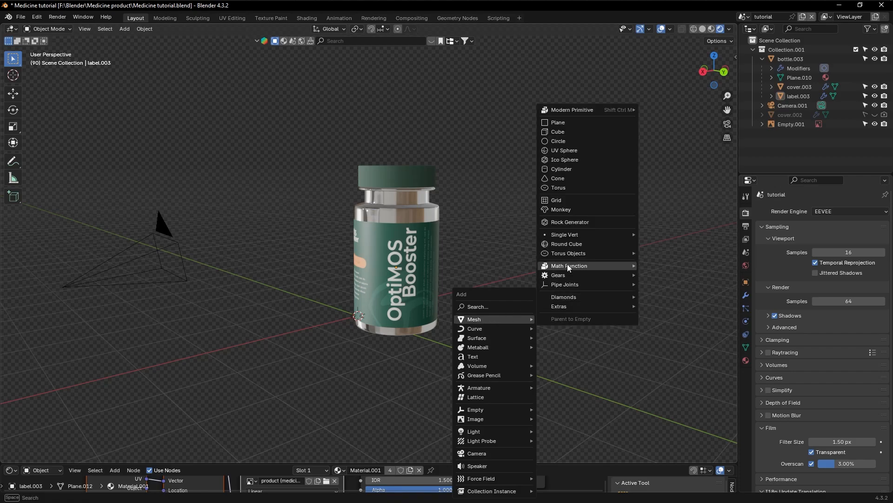
click(568, 243)
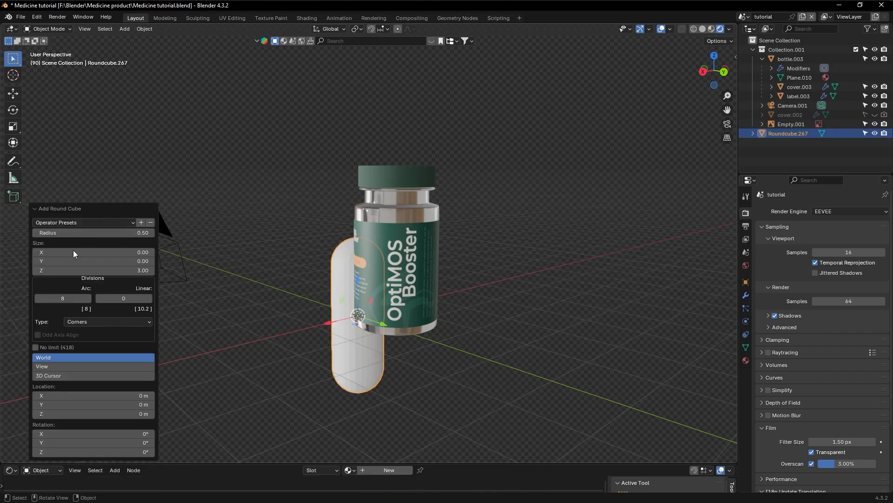
click(69, 224)
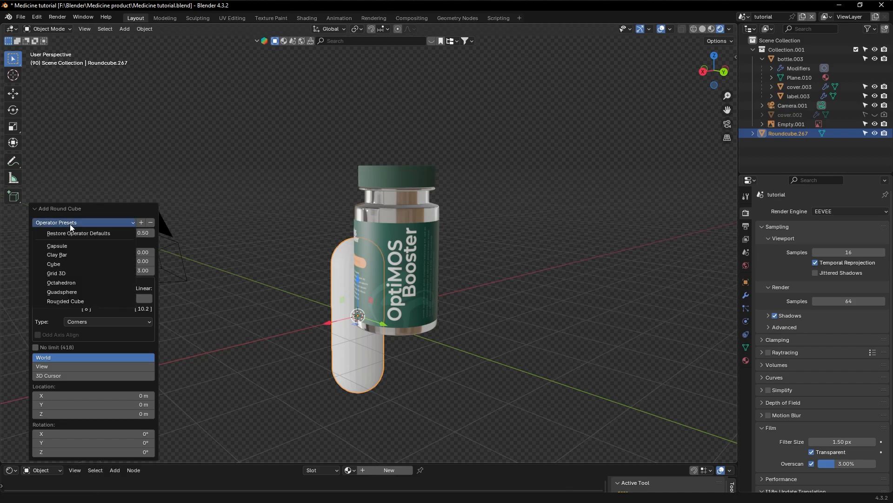
click(63, 247)
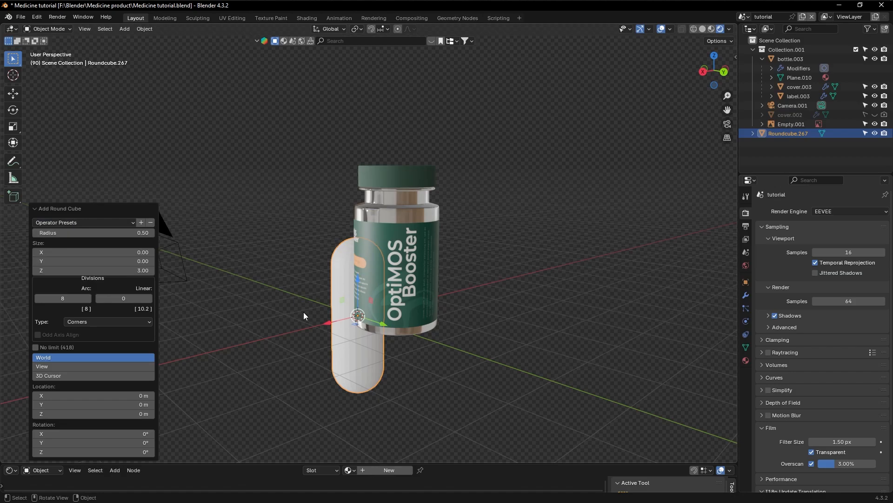
click(81, 222)
click(60, 245)
- Try the Cube, Clay Bar, Grid 3D and Octahedron presets on the round cube, and return to the Capsule preset
click(117, 224)
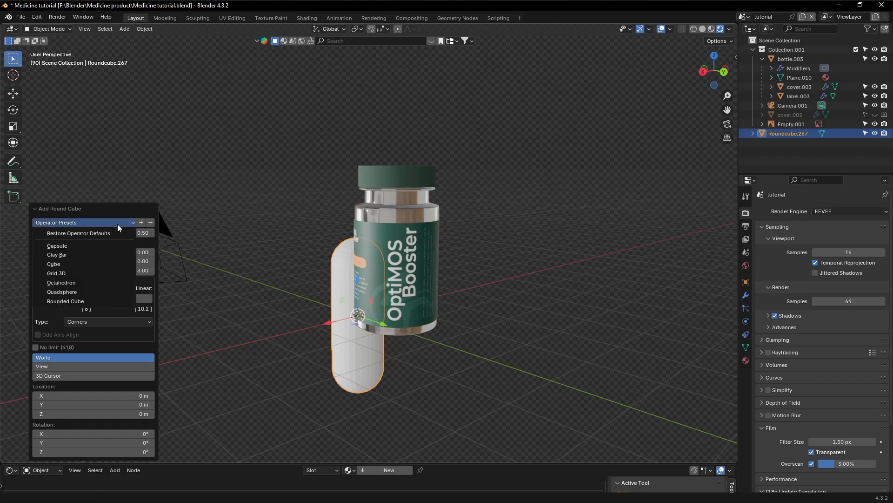
click(65, 263)
click(63, 225)
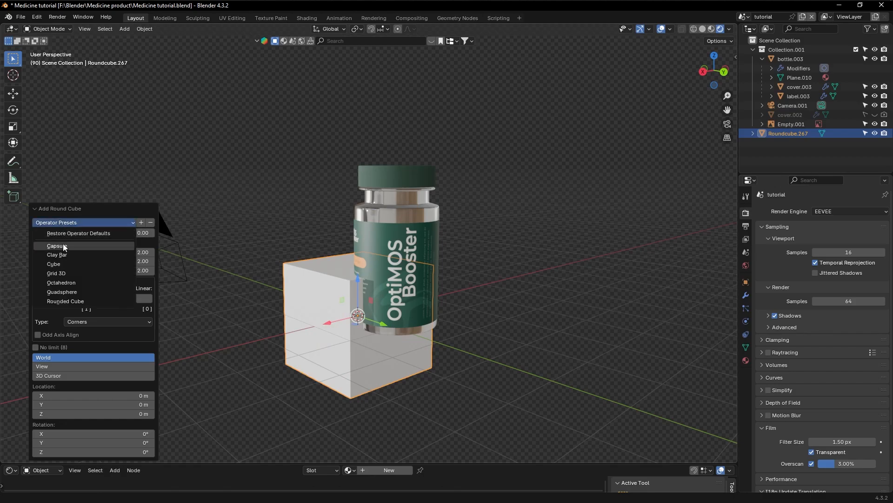
click(63, 254)
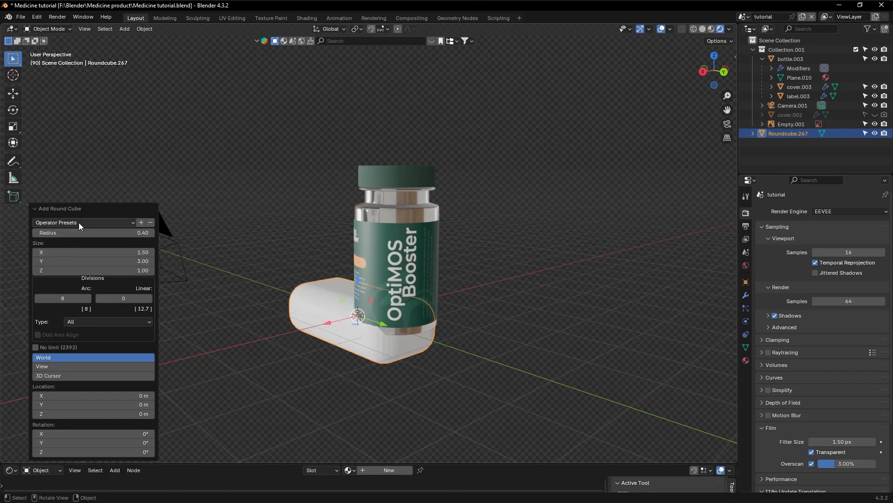
click(79, 223)
click(70, 273)
click(79, 224)
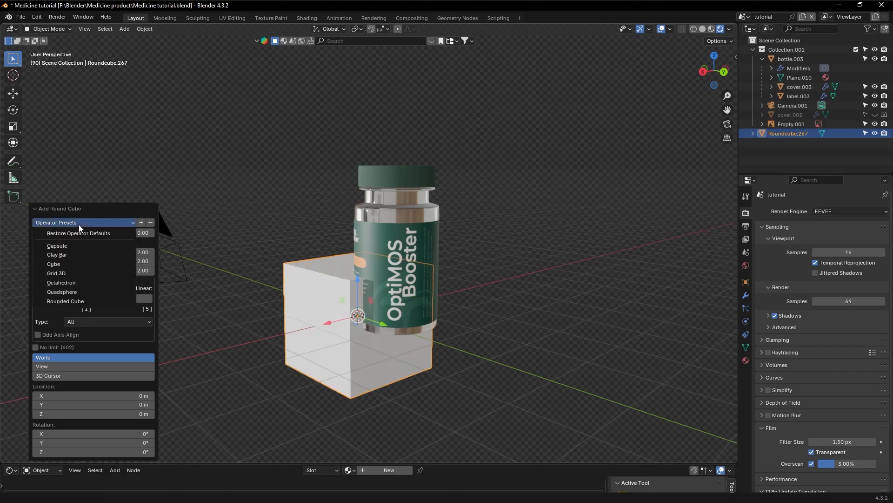
click(68, 281)
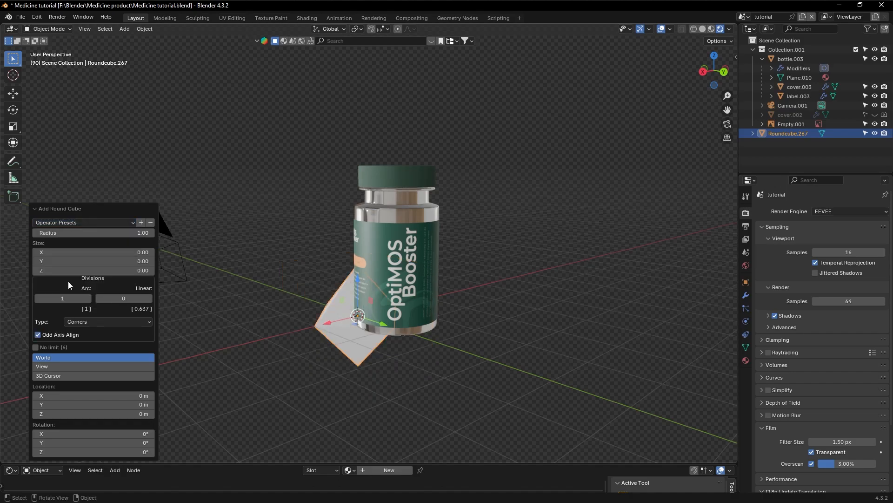
click(61, 217)
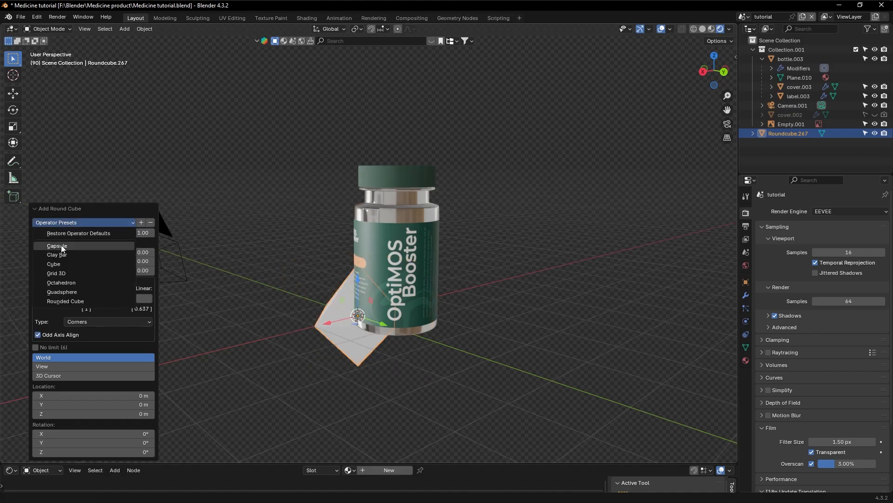
click(60, 245)
- Move the capsule about 2.69 m along Y beside the bottle and shade it smooth
drag(383, 323, 508, 344)
middle_drag(507, 344, 508, 348)
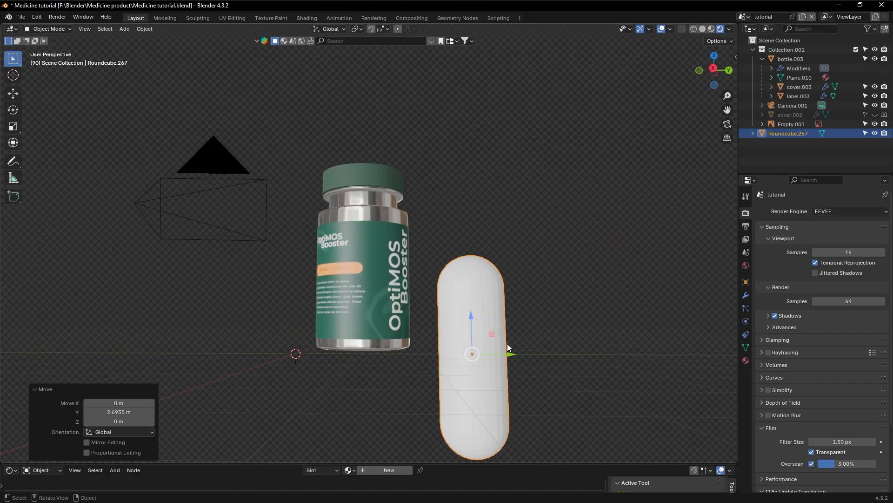
right_click(476, 297)
click(443, 298)
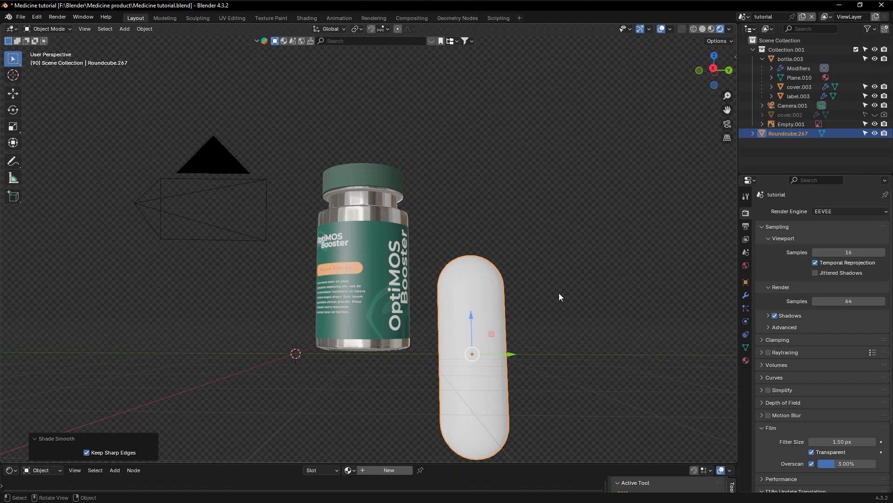
middle_drag(559, 293, 560, 293)
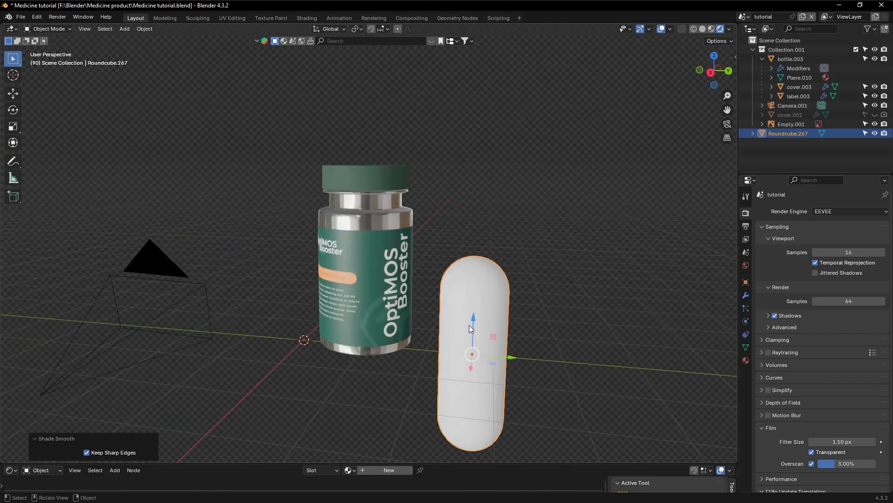
- Raise the capsule and shift it about -1.68 m along Y so its centre sits above the bottle's cap
drag(473, 319, 403, 94)
middle_drag(460, 190, 461, 191)
scroll(461, 190, down, 3)
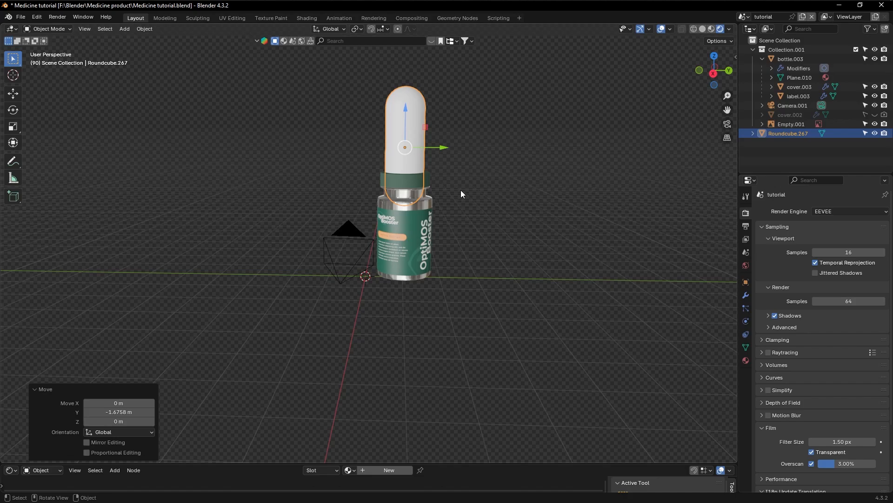
- Scale the capsule down uniformly to pill size, by a factor of about 0.18 and again by about 0.945
key(s)
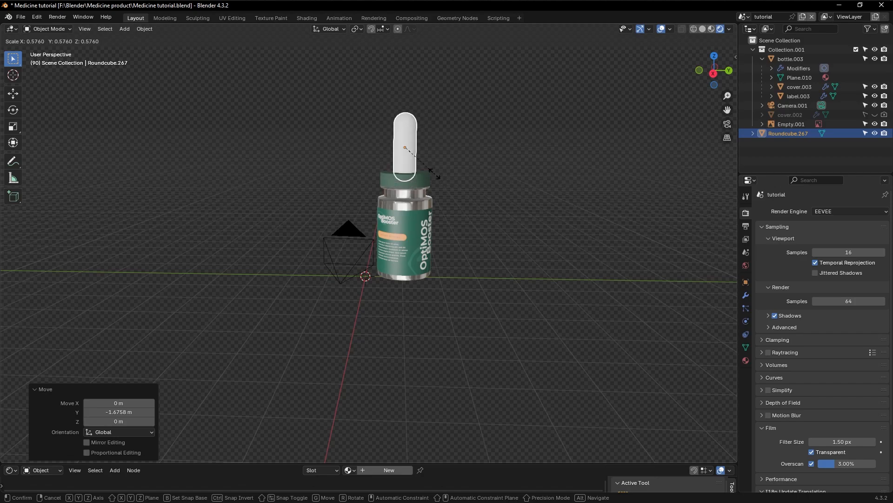
click(413, 157)
scroll(412, 157, up, 3)
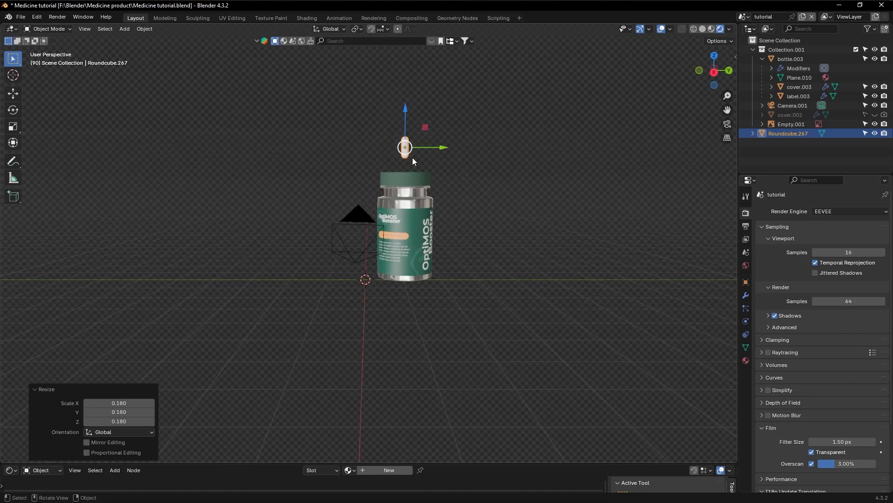
scroll(412, 157, up, 1)
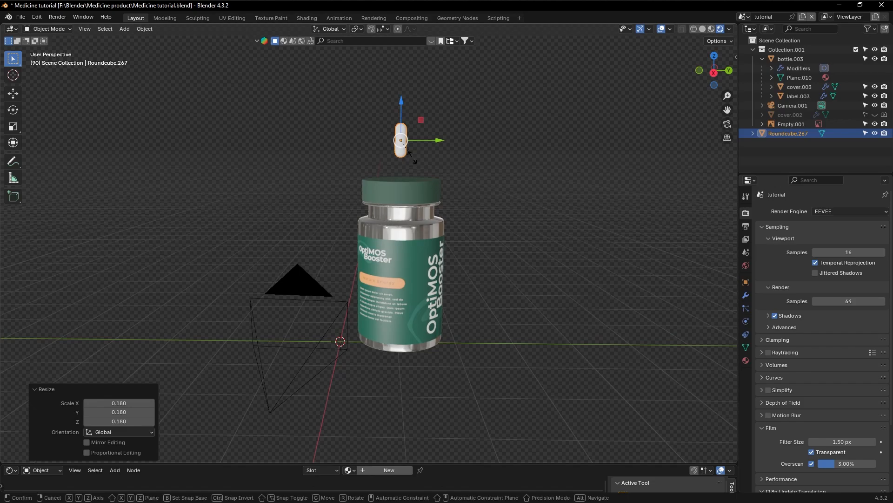
key(s)
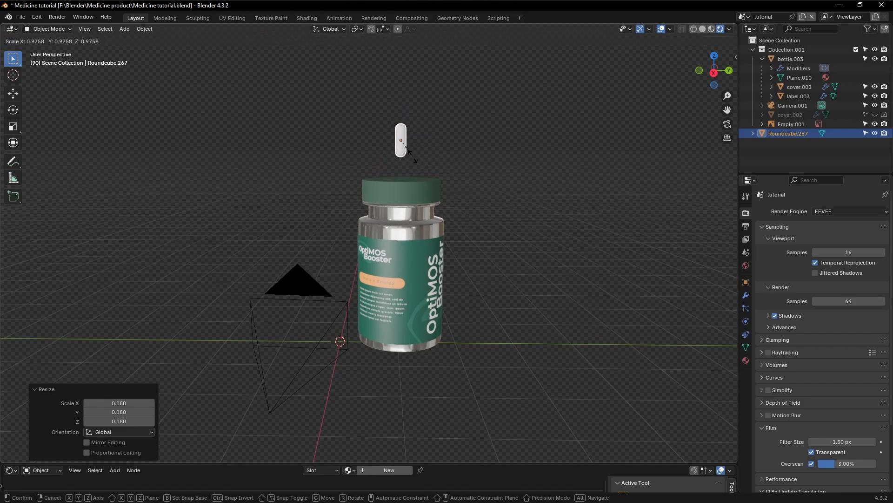
click(412, 155)
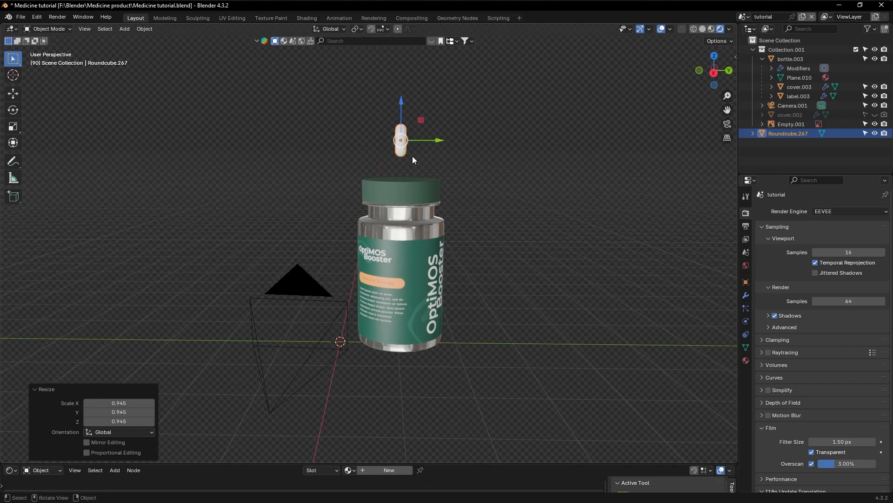
click(447, 153)
middle_drag(448, 153, 493, 157)
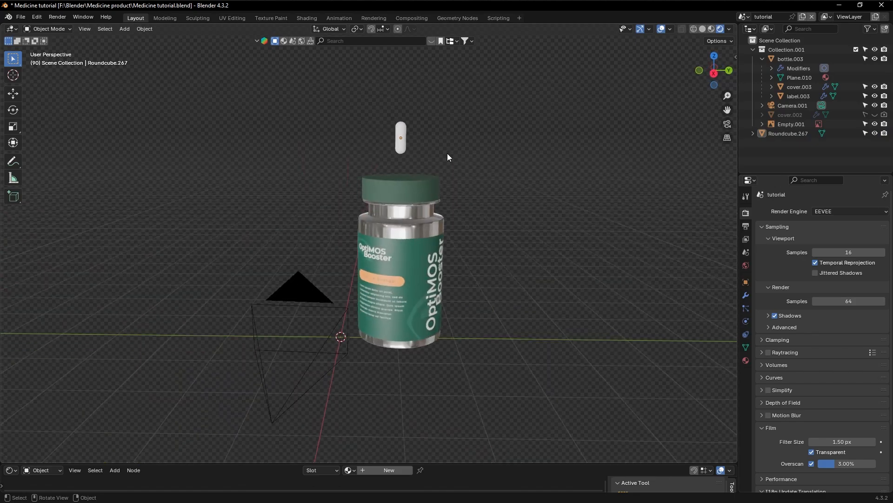
click(406, 132)
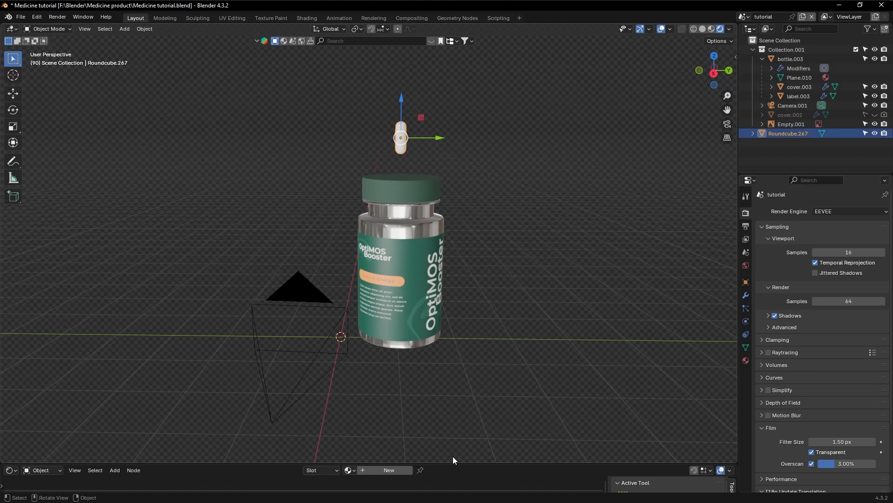
- Enlarge the lower editor area, set it to the Shader Editor and create a new material for the capsule
drag(454, 463, 470, 342)
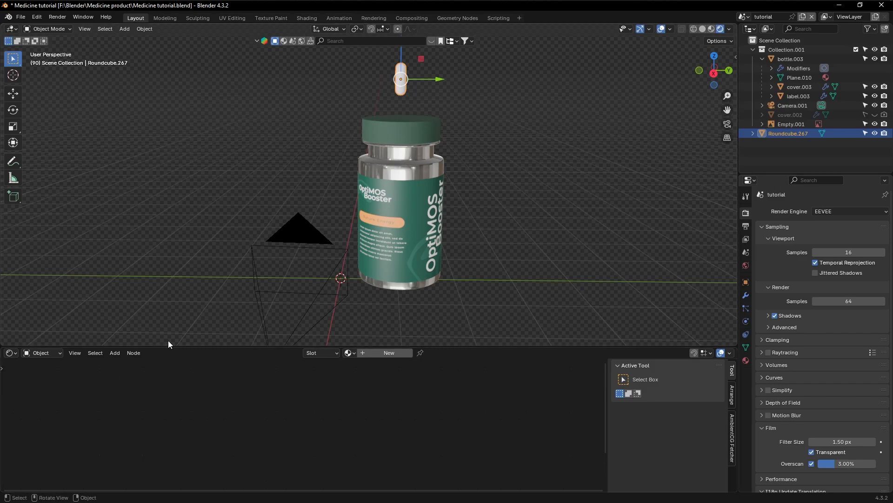
click(13, 354)
click(48, 440)
click(376, 355)
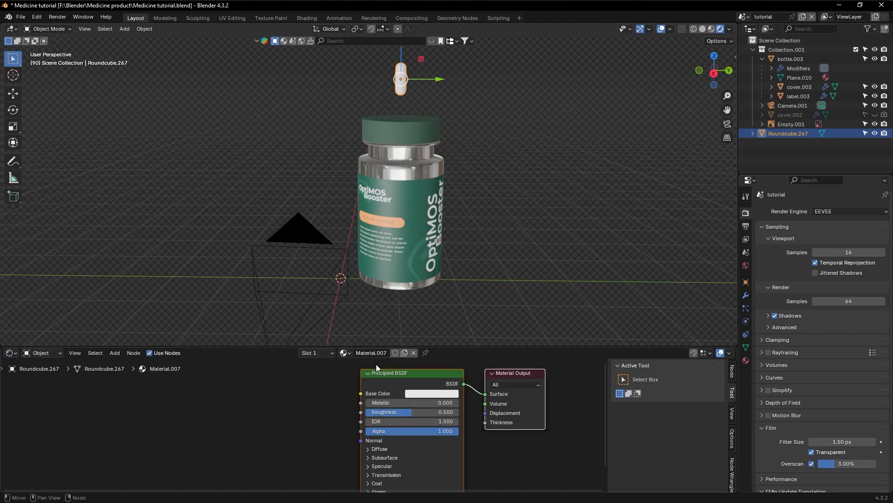
drag(406, 374, 355, 368)
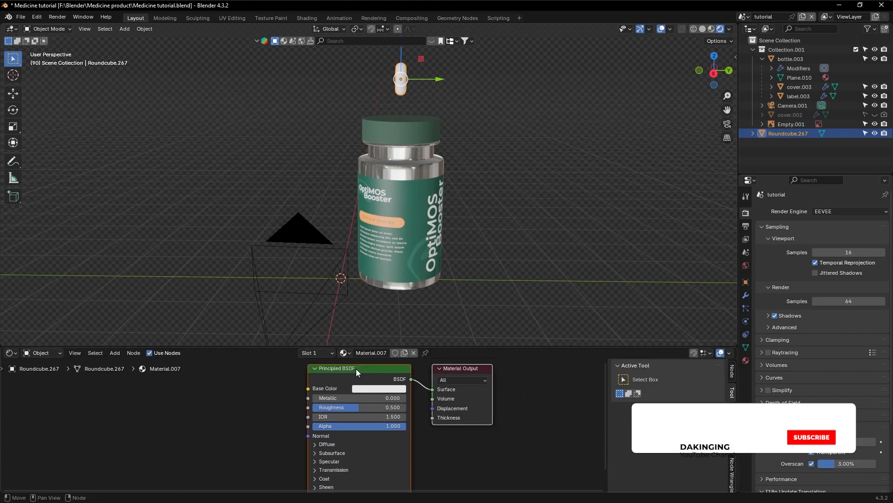
- Set the capsule material's base colour to a muted dark green similar to the bottle's cap
click(376, 390)
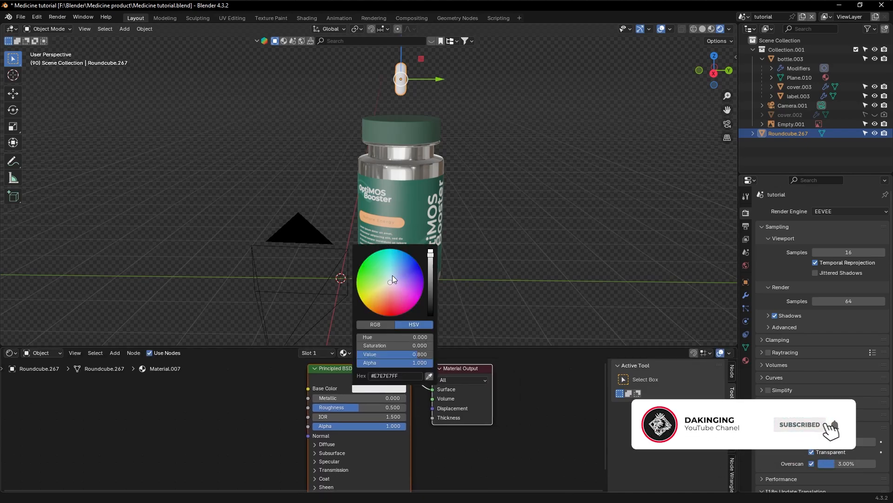
drag(392, 275, 382, 269)
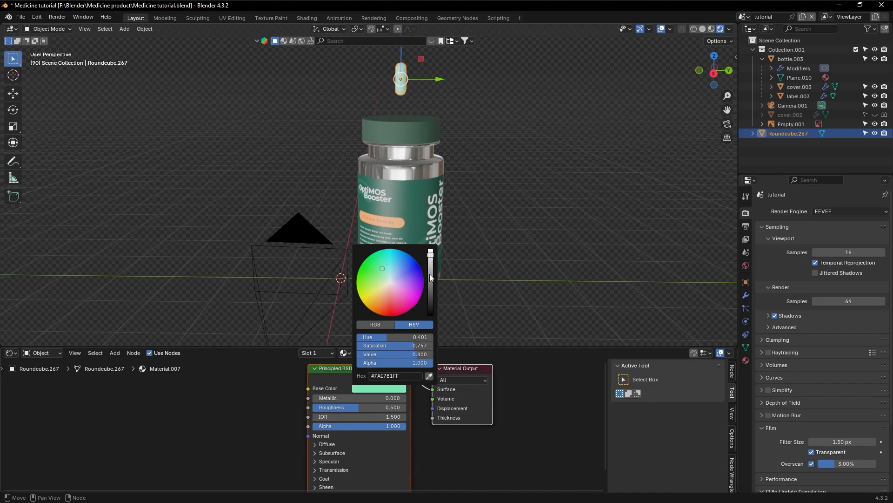
drag(430, 278, 430, 298)
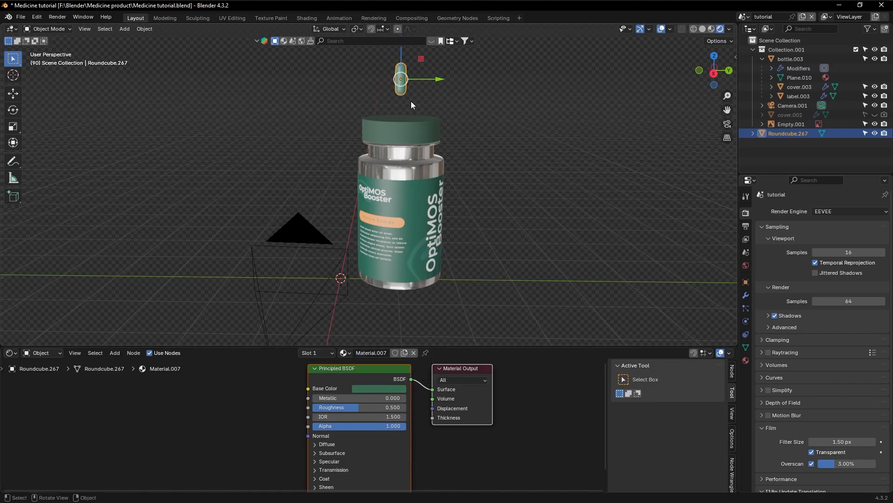
scroll(411, 102, up, 7)
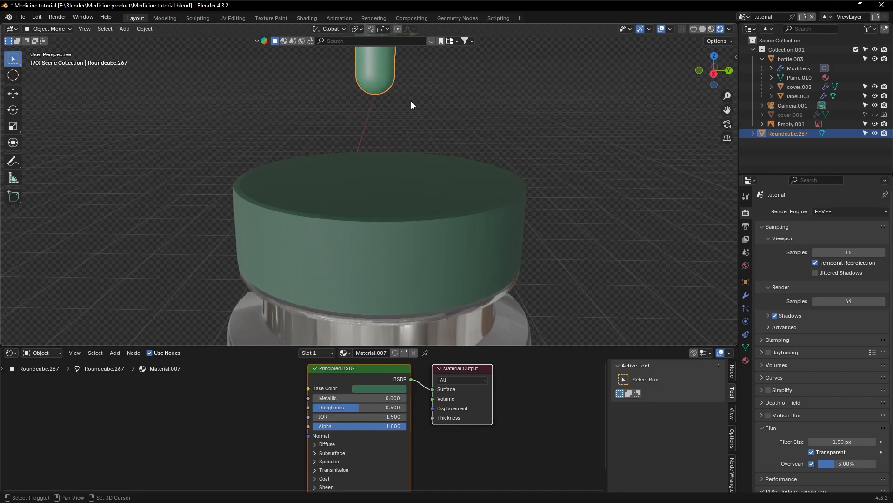
mouse_move(411, 101)
shift+middle_down()
mouse_move(423, 221)
mouse_move(463, 101)
mouse_move(504, 101)
mouse_move(326, 102)
mouse_move(402, 101)
shift+middle_up()
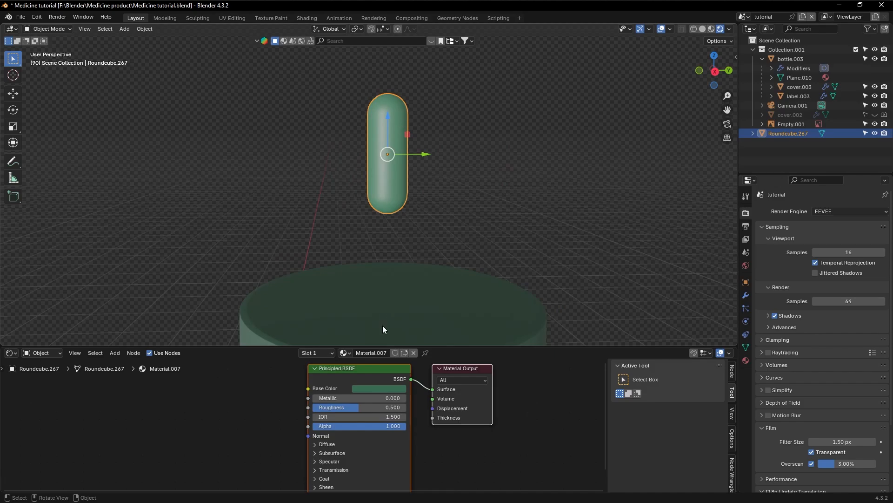
click(379, 387)
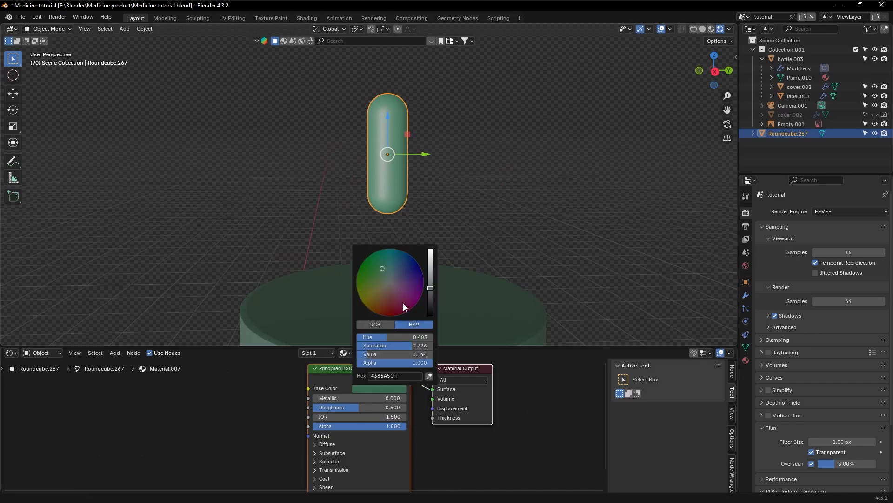
drag(429, 280, 431, 285)
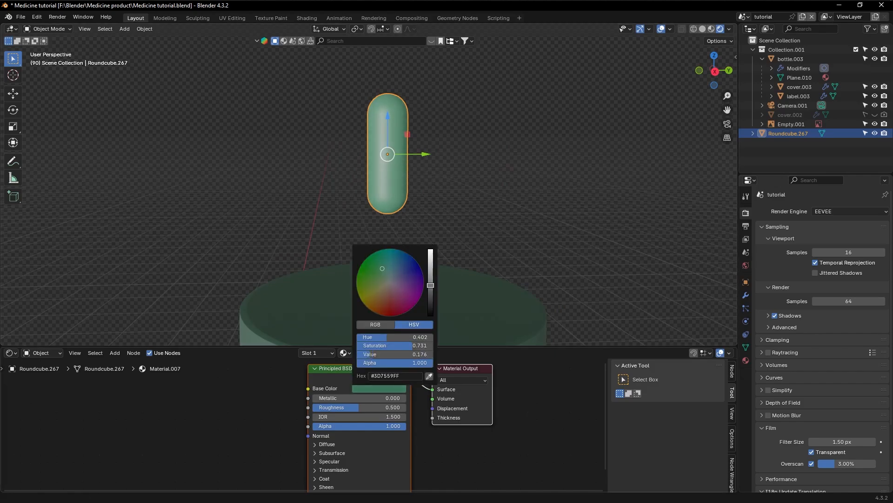
mouse_move(382, 271)
mouse_down()
mouse_move(429, 285)
mouse_move(411, 291)
mouse_up()
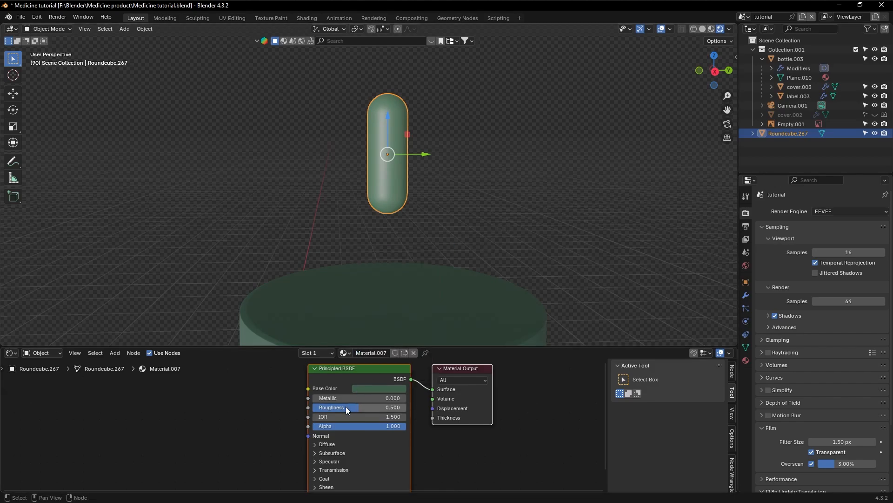
- Lower the capsule material's roughness to 0.055 for a glossy surface
drag(345, 407, 303, 406)
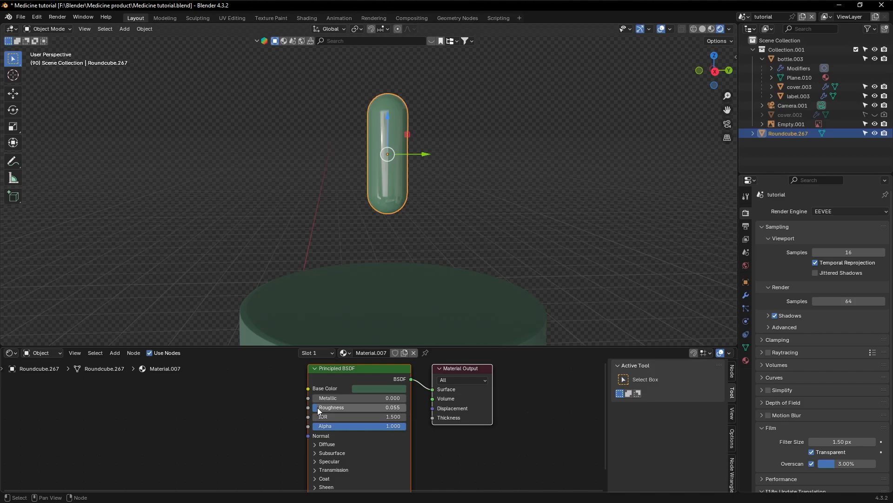
click(505, 159)
middle_drag(505, 159, 505, 158)
scroll(505, 158, up, 3)
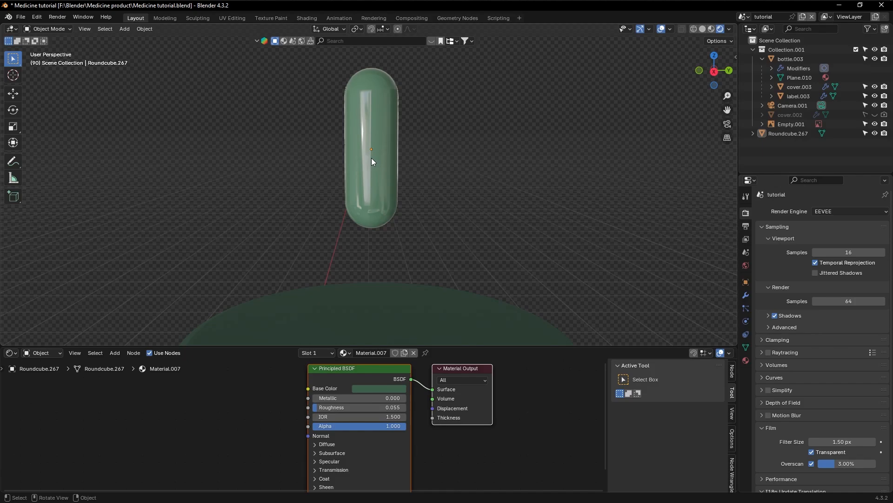
- Enter Edit Mode on the capsule and add one centred horizontal loop cut around its middle
click(377, 141)
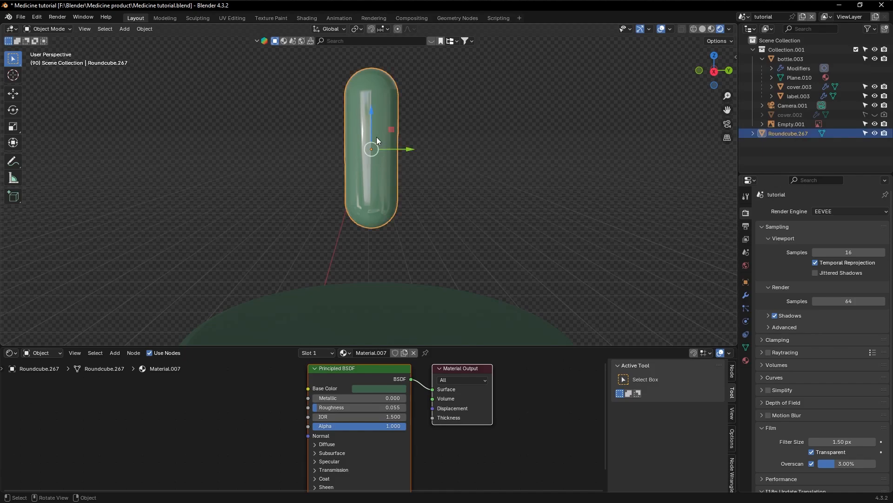
scroll(376, 140, up, 5)
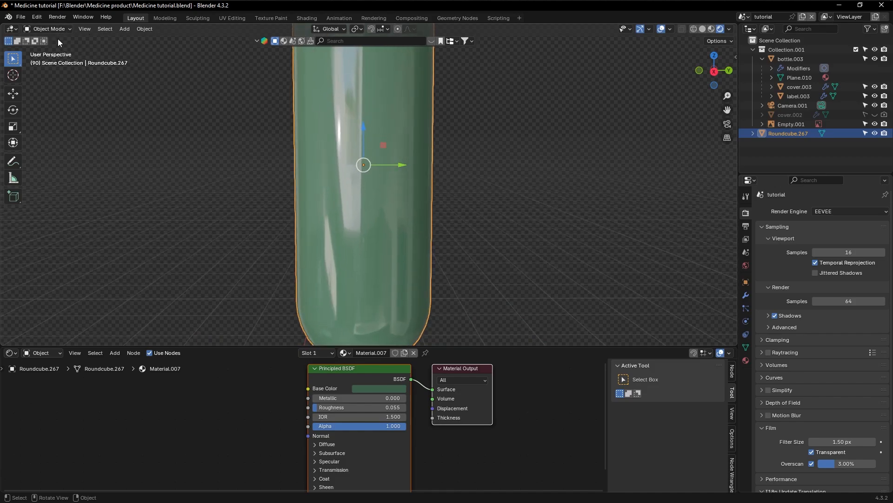
click(47, 29)
click(48, 46)
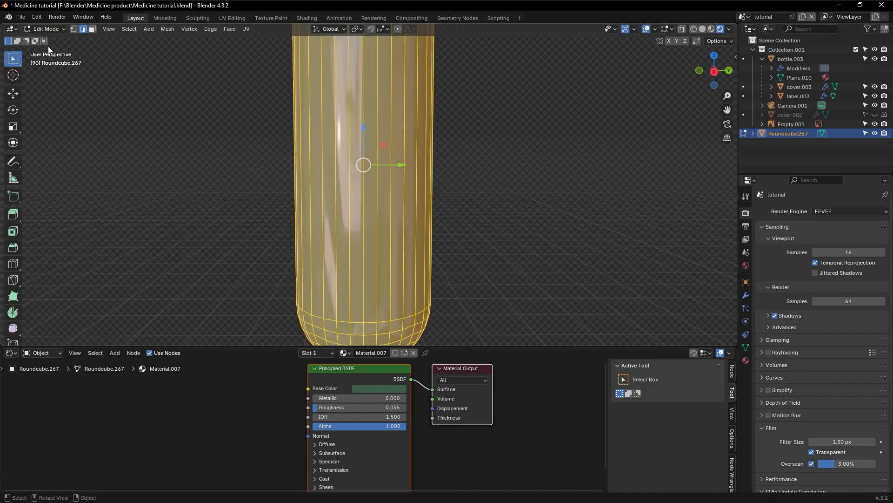
click(377, 126)
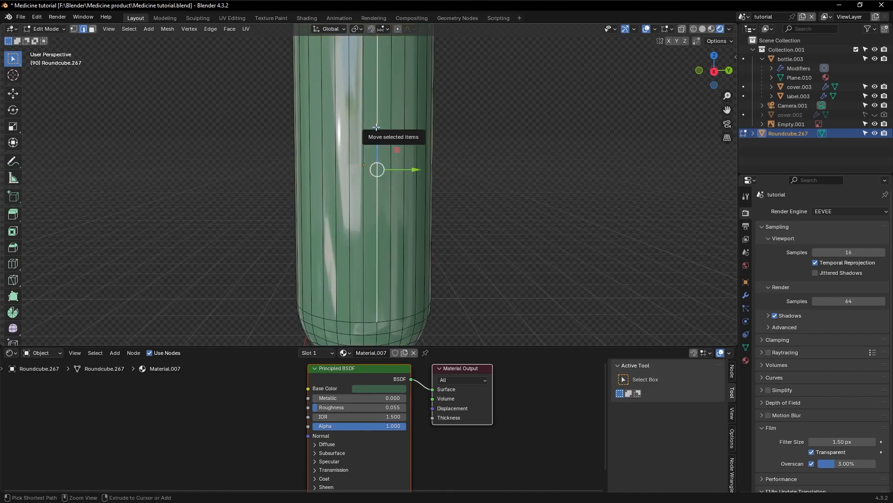
key(ctrl+r)
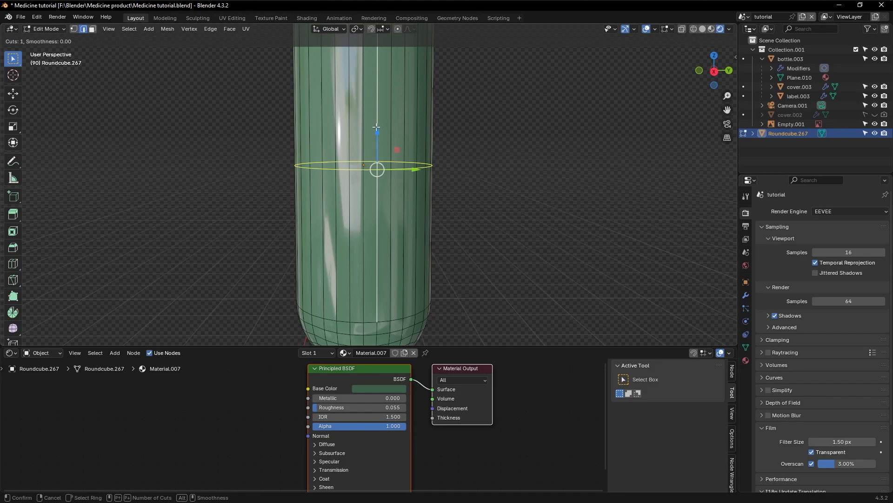
click(376, 126)
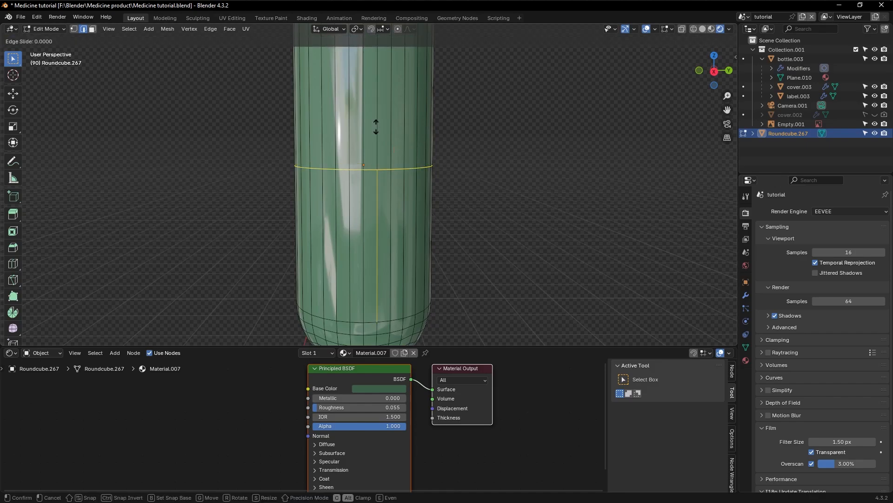
right_click(376, 126)
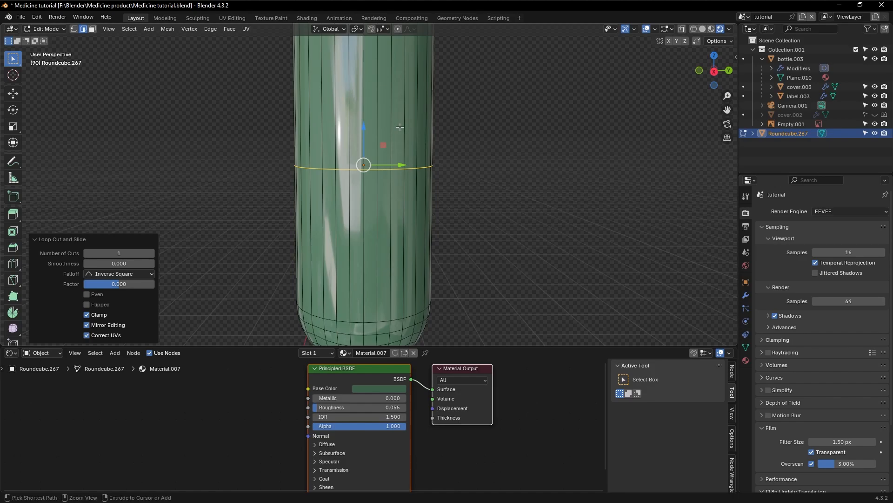
- Add a second loop cut in the capsule's upper half and slide it down to just above the middle loop, factor 0.976
key(ctrl+r)
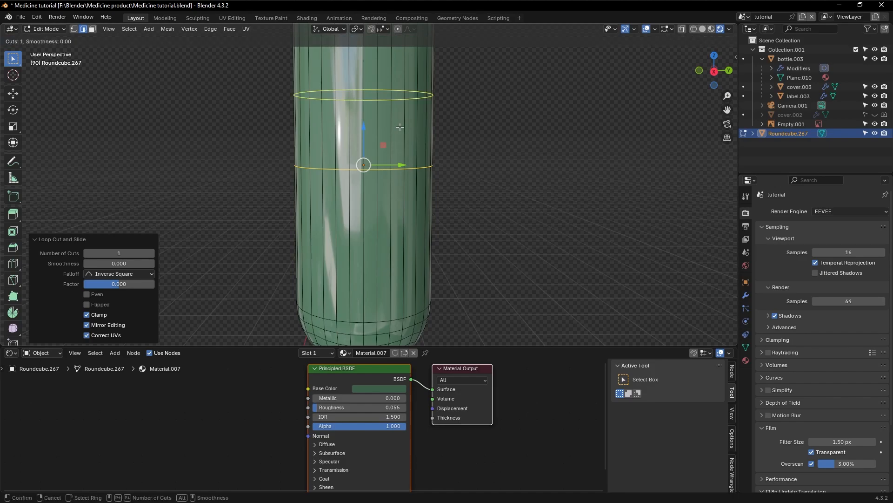
click(400, 126)
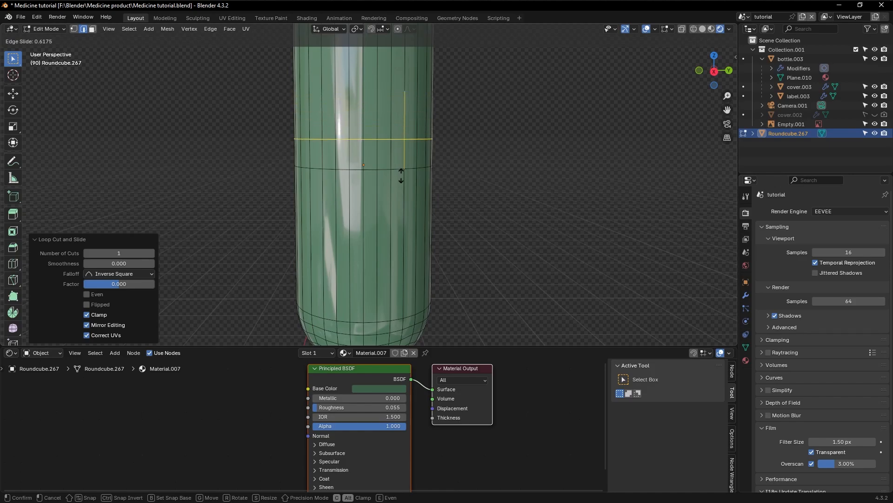
click(402, 203)
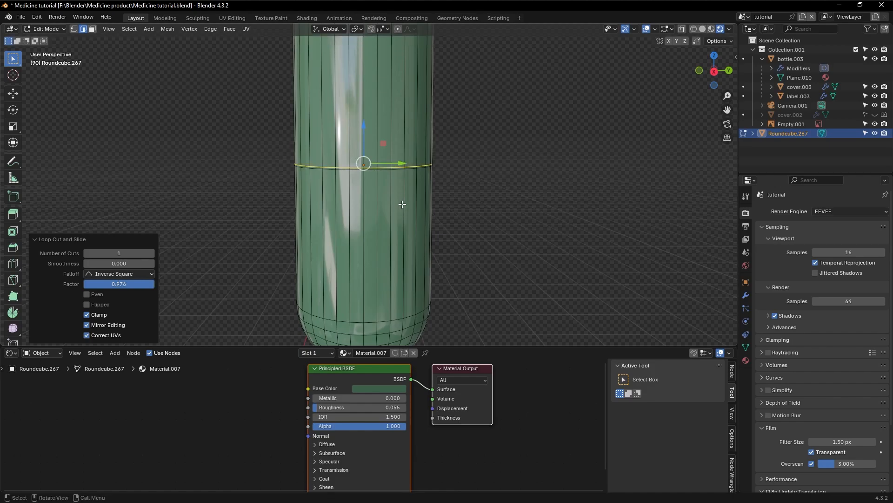
- Scale the new upper loop outward by 1.017 and move it -0.0013 m along Z to form a sharp step
key(s)
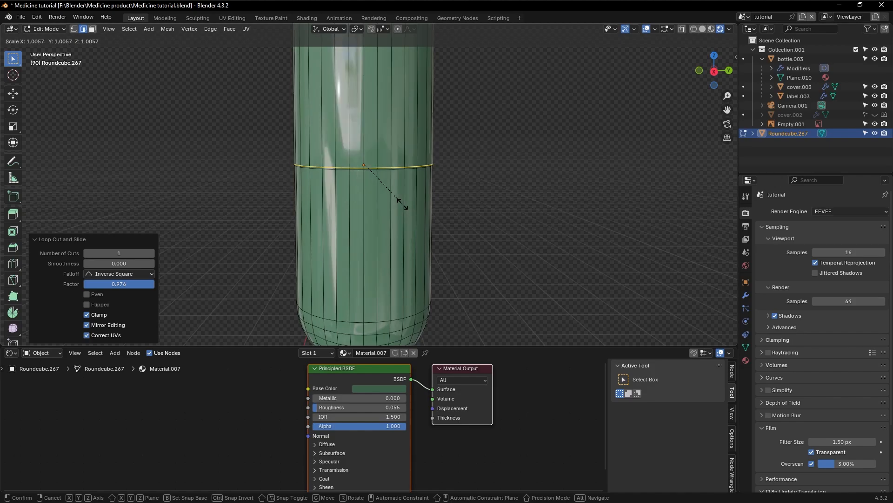
click(403, 204)
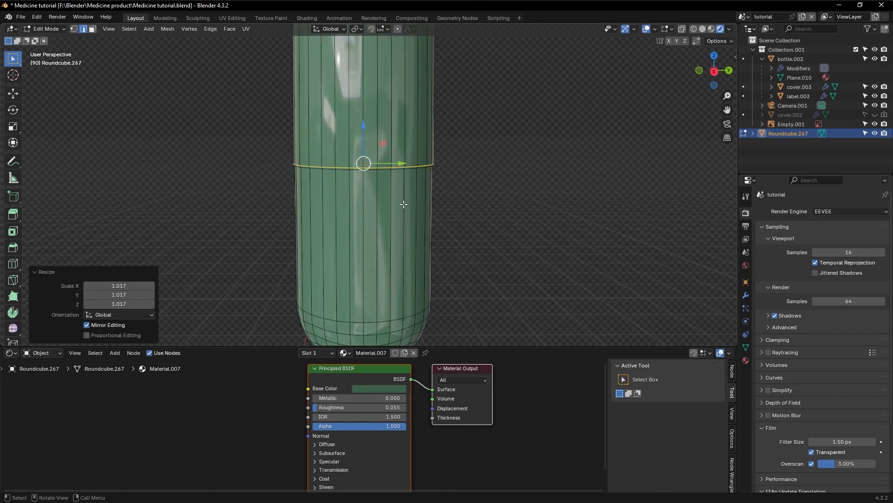
scroll(404, 204, up, 5)
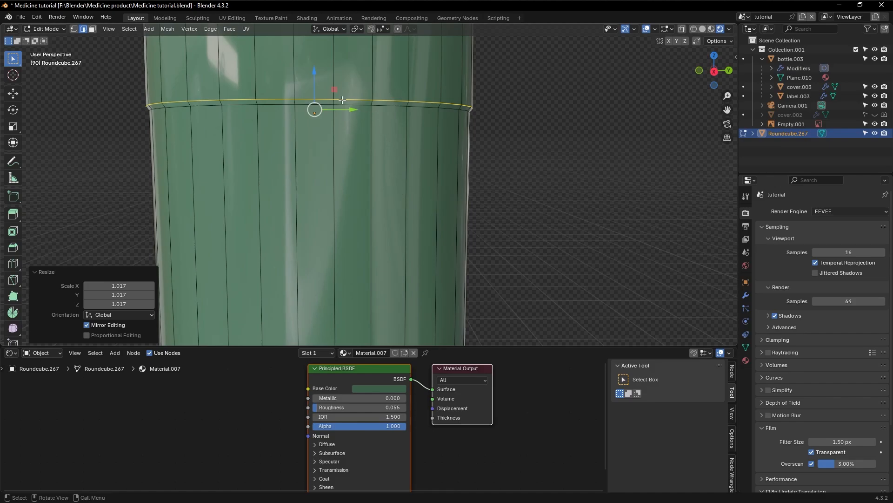
drag(314, 74, 315, 76)
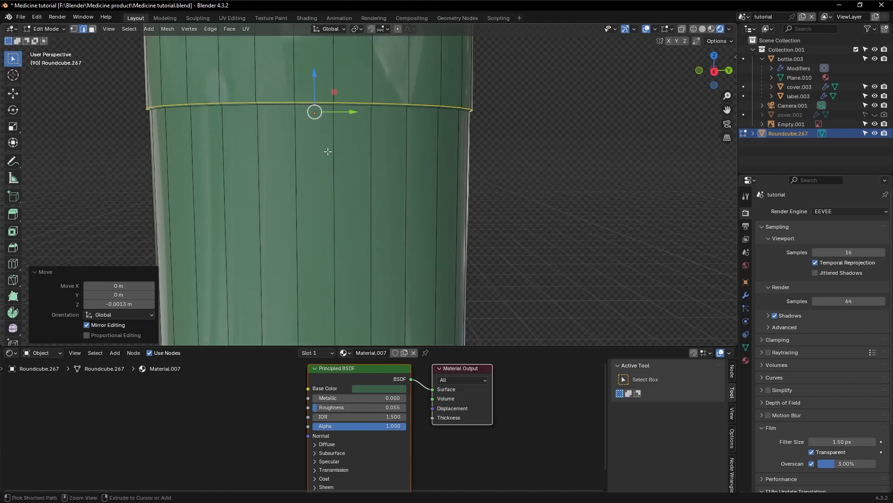
key(ctrl+r)
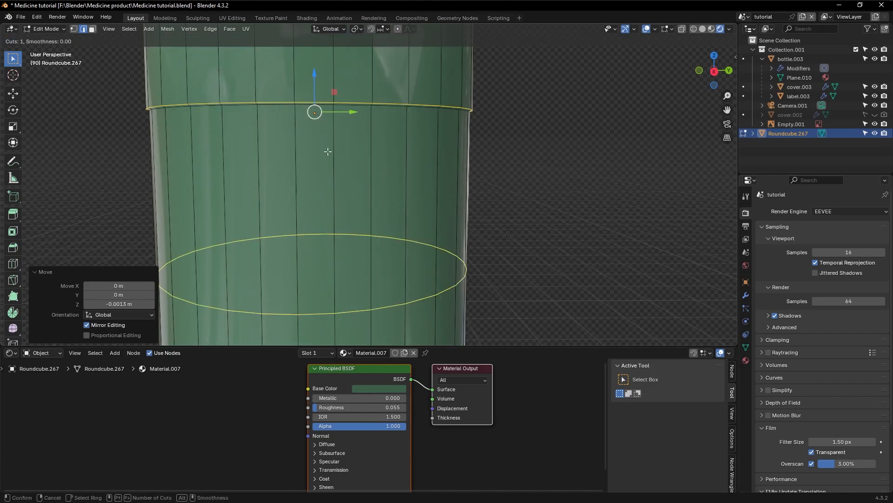
click(327, 151)
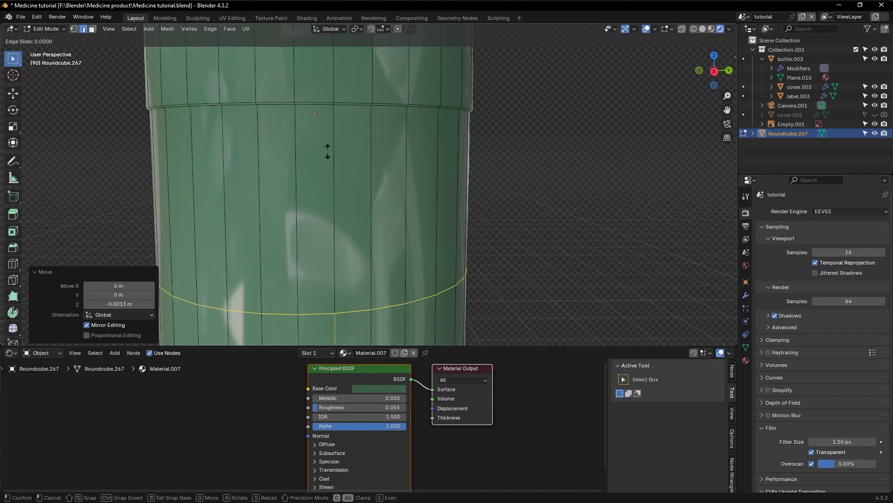
click(308, 132)
key(ctrl+z)
- Add a supporting loop cut in the upper half, slid down close to the step with factor 0.989, and return to Object Mode
click(282, 85)
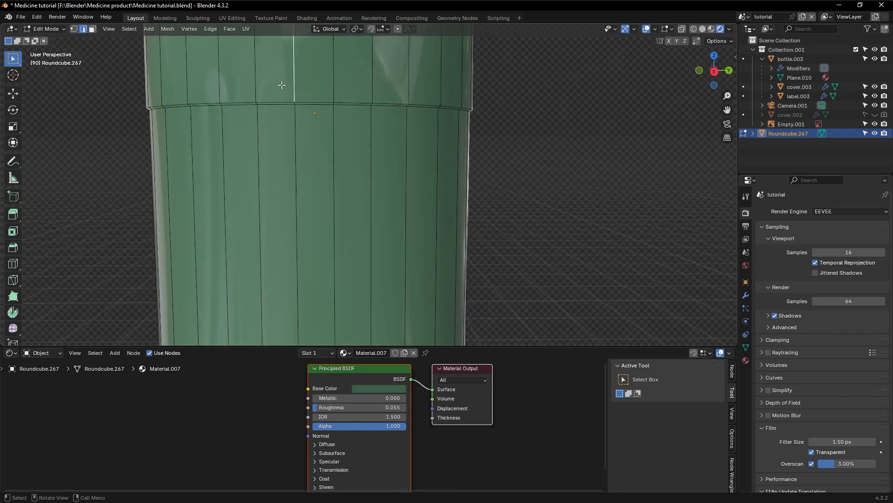
key(ctrl+r)
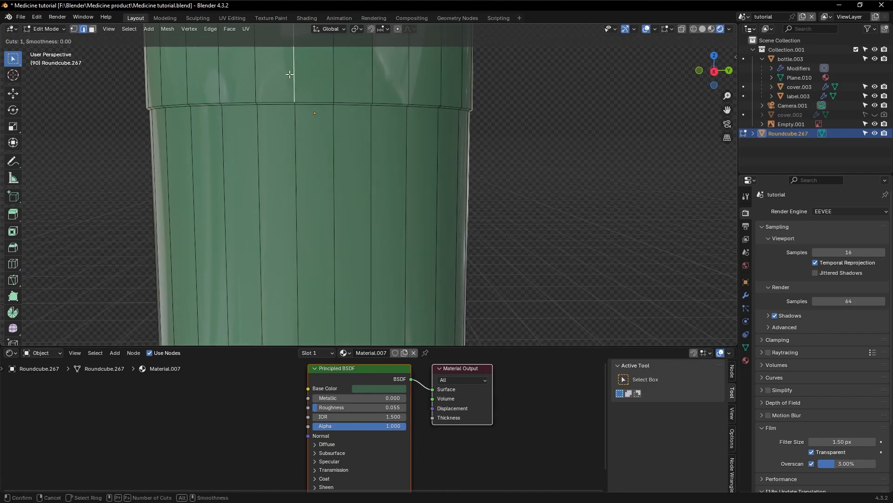
click(290, 75)
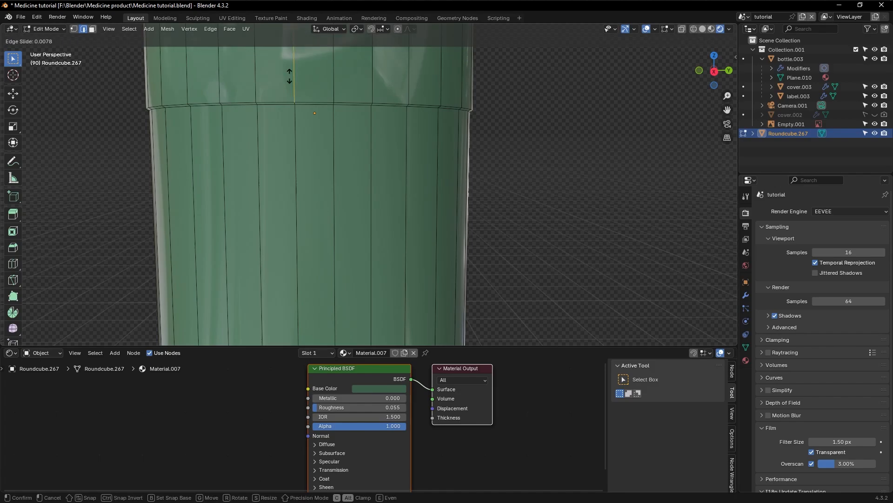
click(298, 307)
click(46, 29)
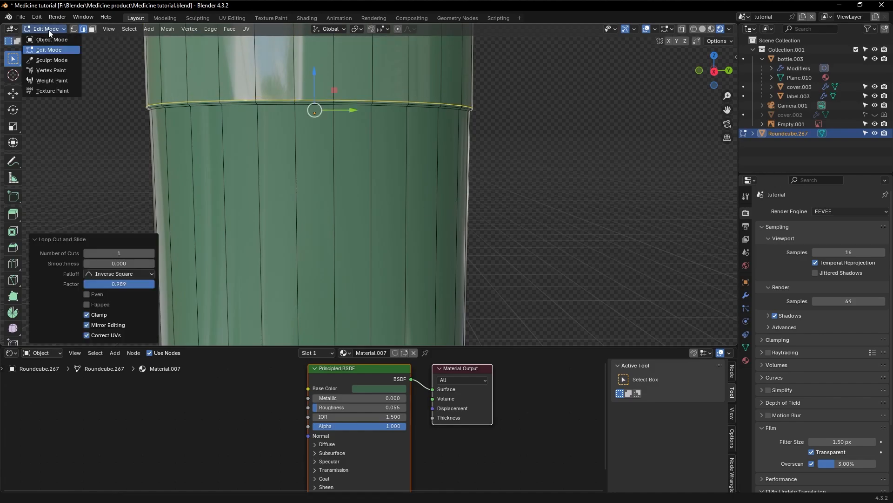
click(48, 40)
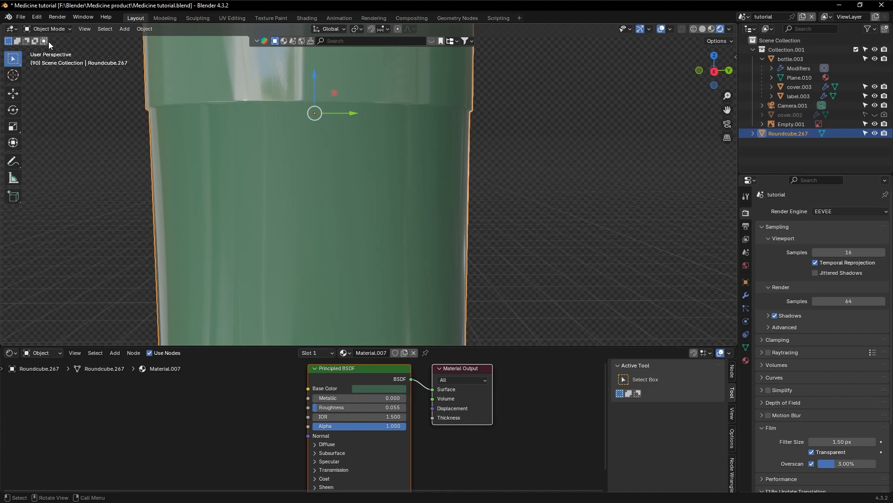
- Deselect the capsule and inspect the seam between its two halves from a wider angle
click(576, 153)
middle_drag(576, 153, 624, 184)
scroll(576, 153, down, 2)
mouse_move(576, 153)
middle_down()
mouse_move(556, 124)
mouse_move(544, 153)
mouse_move(549, 205)
mouse_move(572, 131)
mouse_move(576, 153)
middle_up()
scroll(576, 153, down, 2)
scroll(576, 153, down, 3)
scroll(576, 153, down, 2)
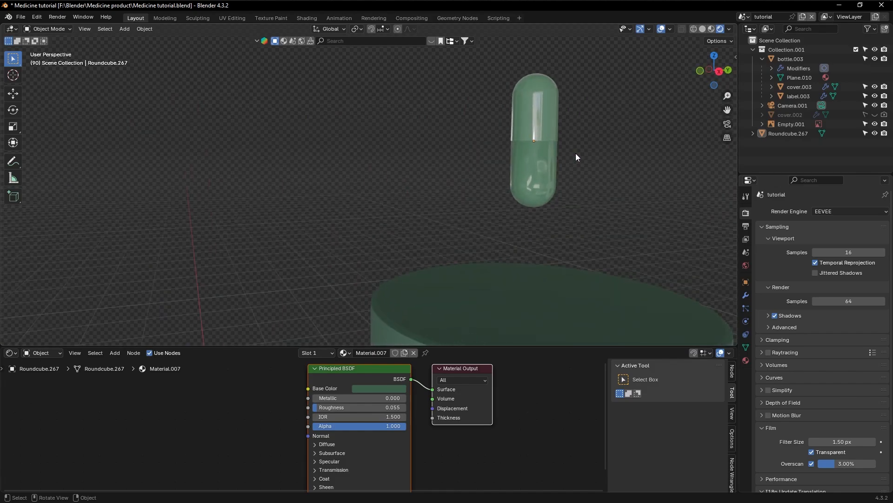
- Hide the green bottle cover, cover.003, in both the viewport and renders to expose the bottle's open neck
scroll(576, 152, down, 3)
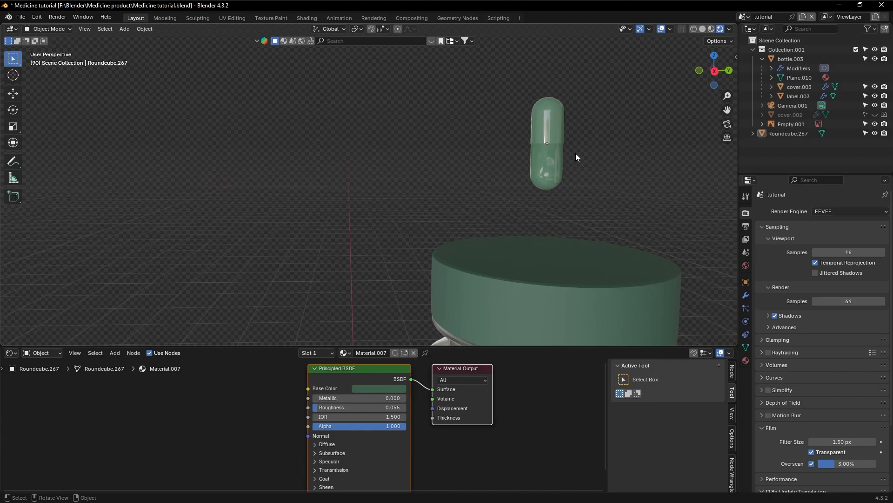
drag(728, 110, 587, 93)
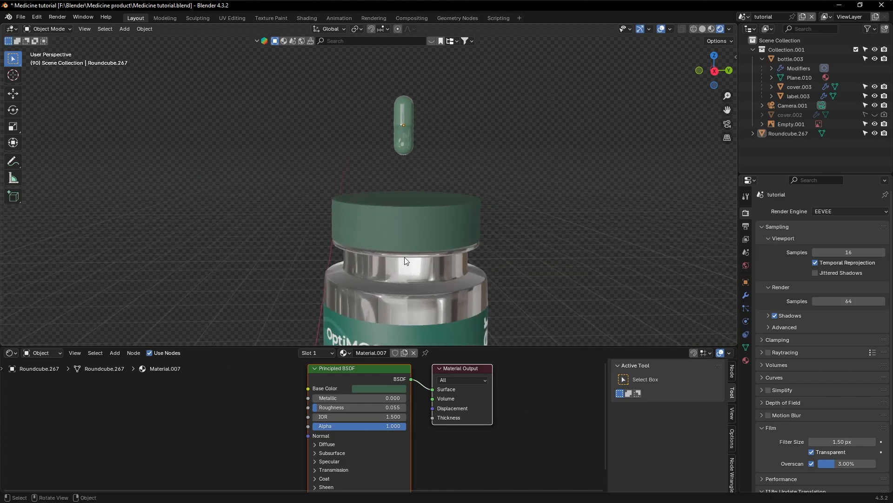
click(412, 225)
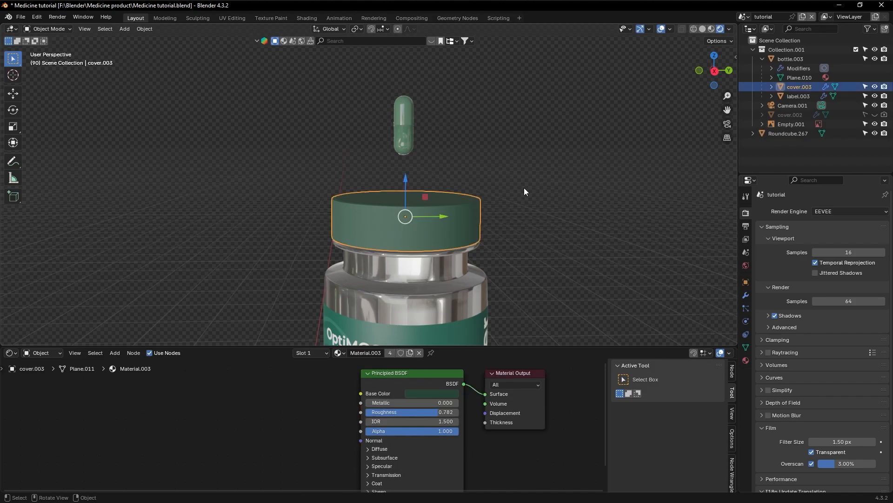
click(874, 87)
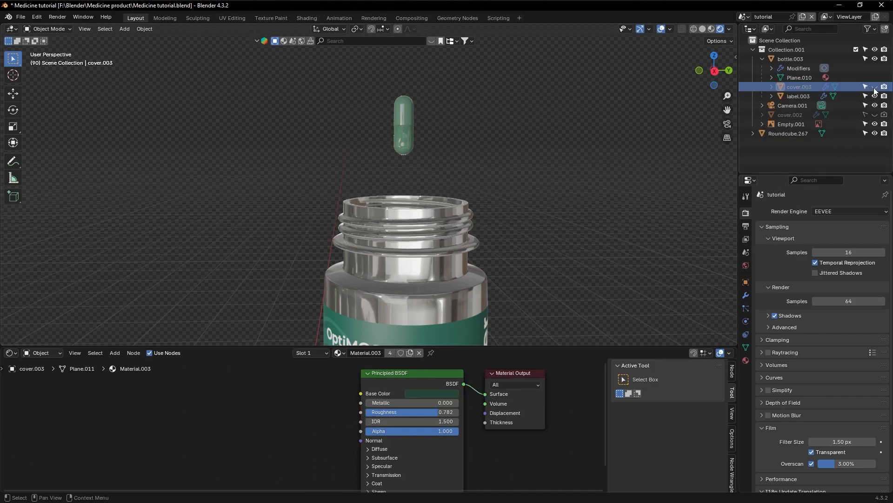
middle_drag(562, 178, 562, 175)
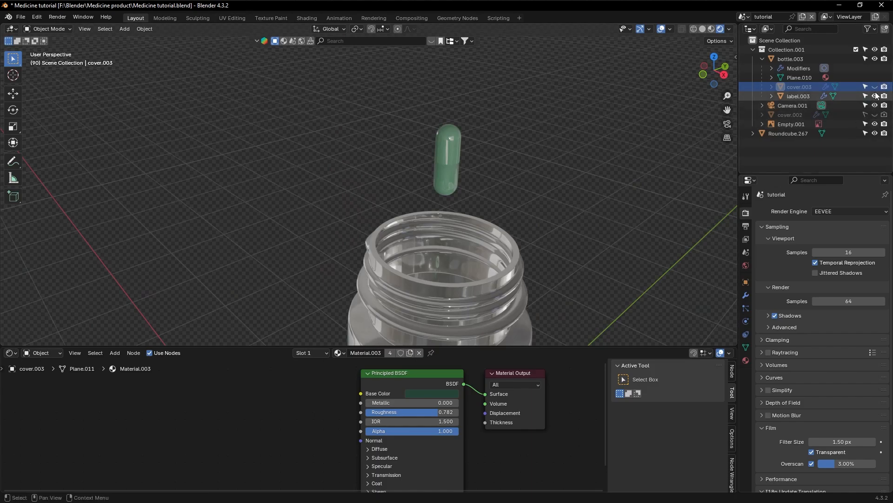
middle_drag(546, 156, 546, 156)
scroll(546, 157, down, 6)
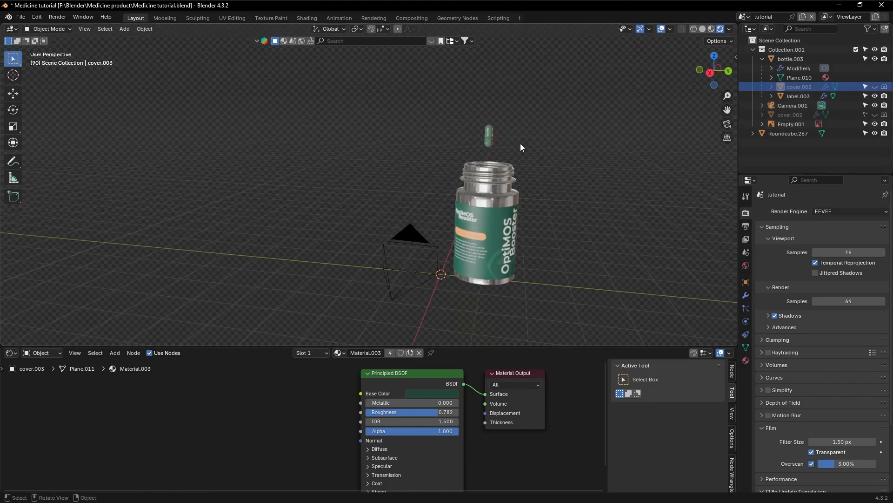
- Add an Array modifier to the capsule above the bottle
click(489, 135)
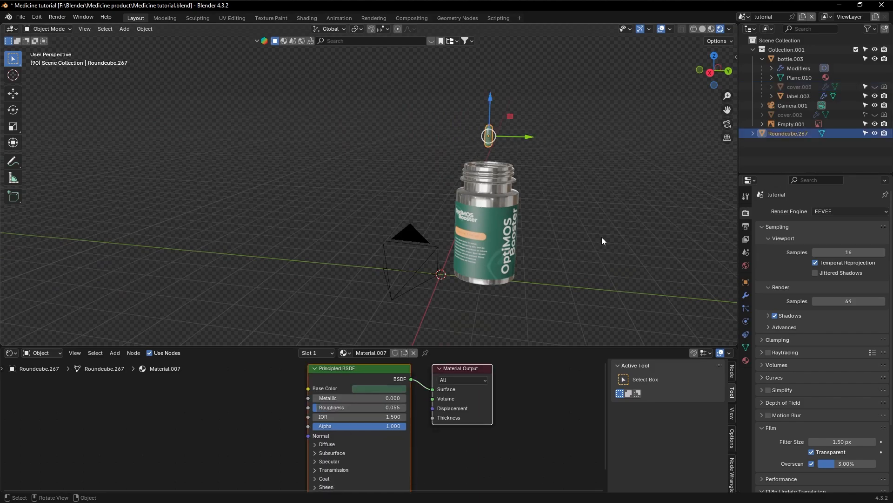
click(601, 236)
click(490, 136)
click(746, 295)
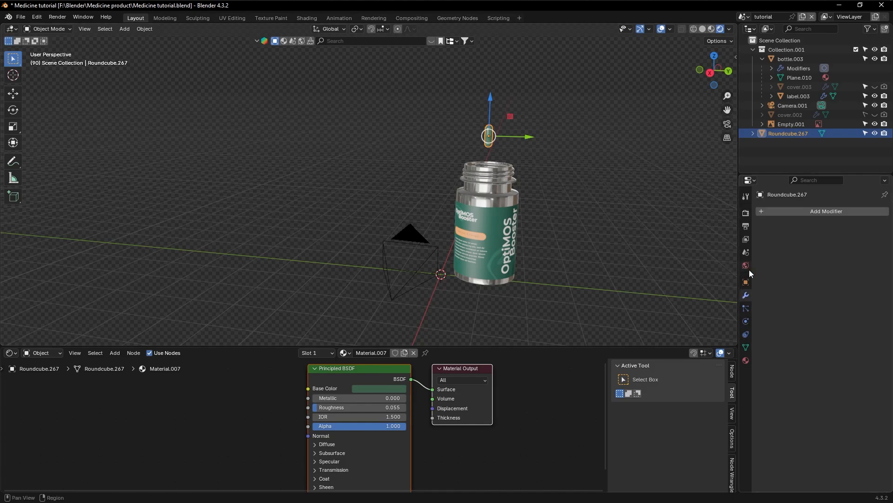
click(789, 210)
mouse_move(789, 209)
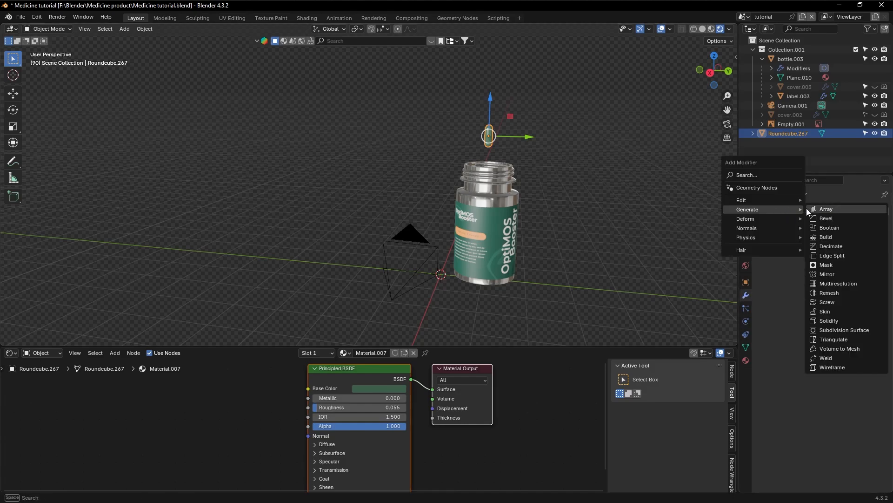
click(819, 211)
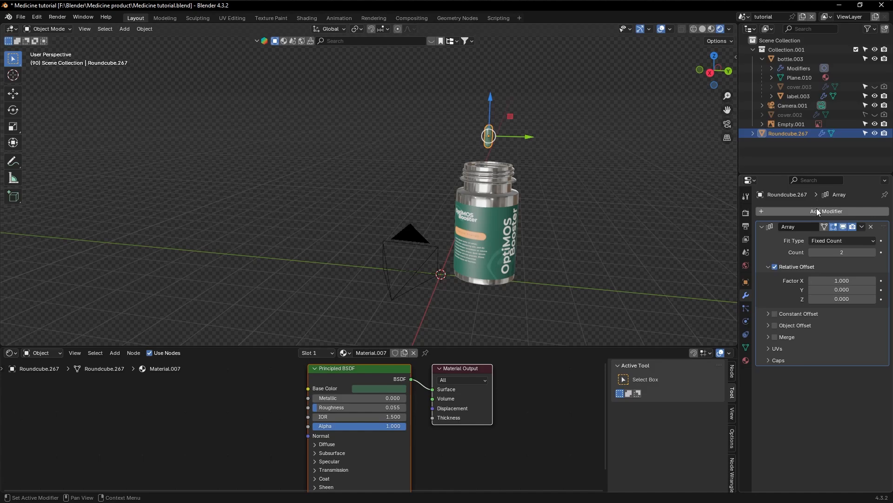
middle_drag(608, 177, 609, 178)
scroll(609, 178, up, 3)
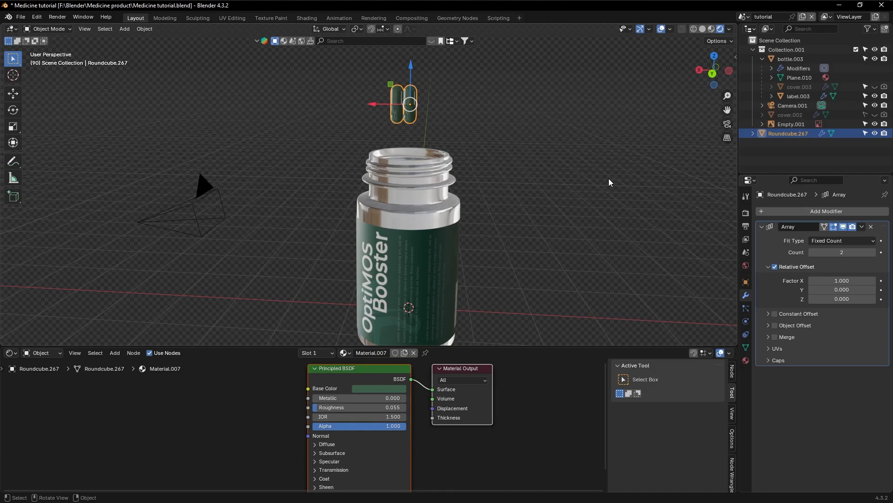
- Set the capsule array's count to 20
click(839, 251)
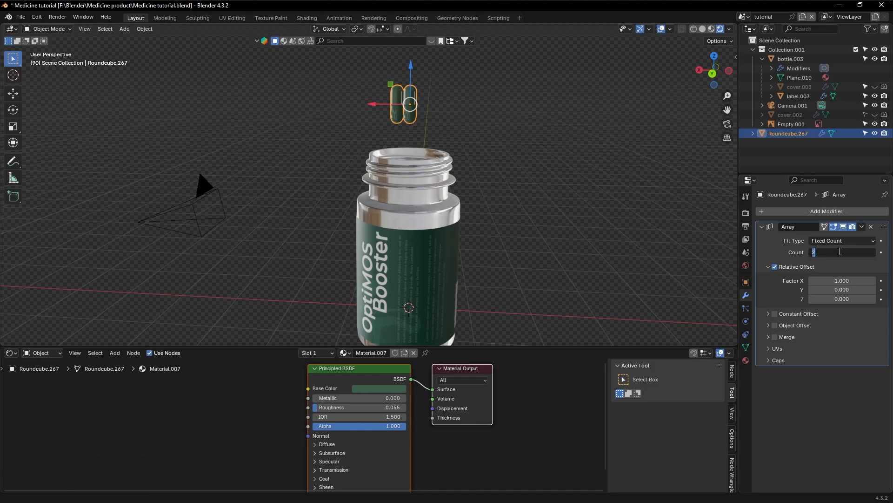
text(20)
key(Return)
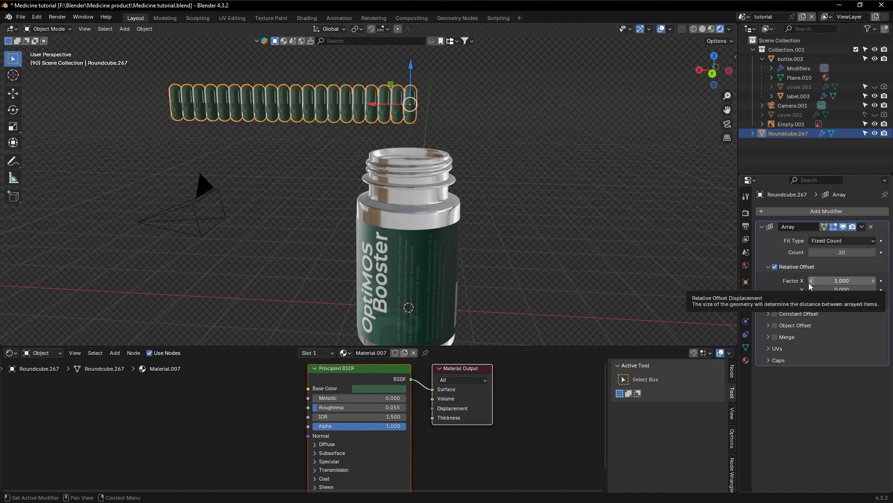
- Set the array's relative offset Factor X to 1.4 to leave gaps between the capsules
click(835, 280)
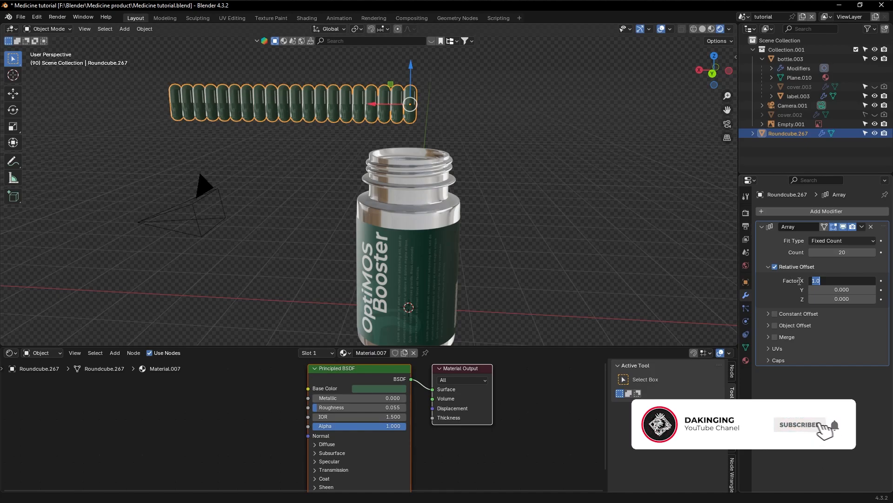
key(Return)
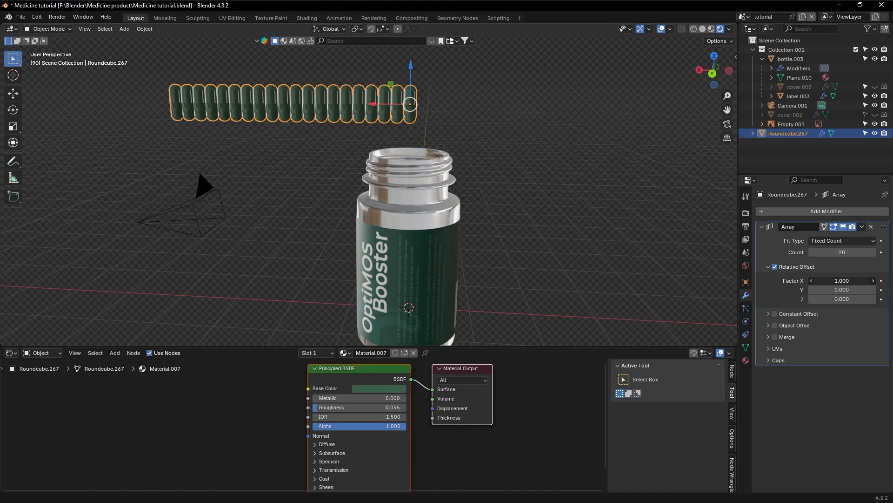
mouse_move(842, 281)
mouse_down()
mouse_move(884, 280)
mouse_move(828, 281)
mouse_move(841, 281)
mouse_up()
click(844, 281)
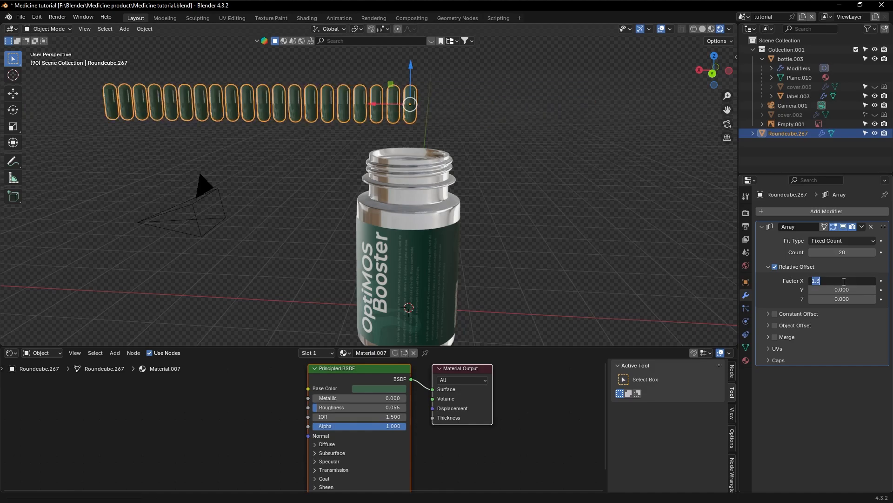
text(1)
text(.4)
key(Return)
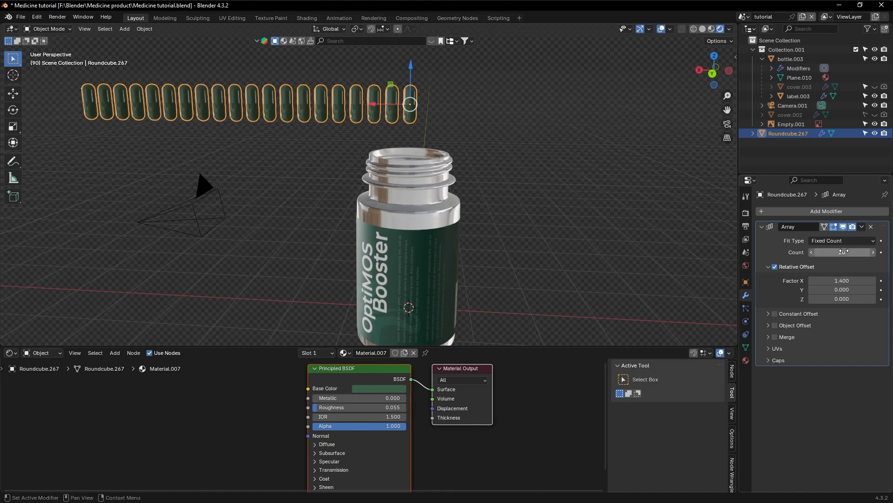
- Set the first array's count to 2 and collapse its settings
double_click(843, 252)
text(2)
key(Return)
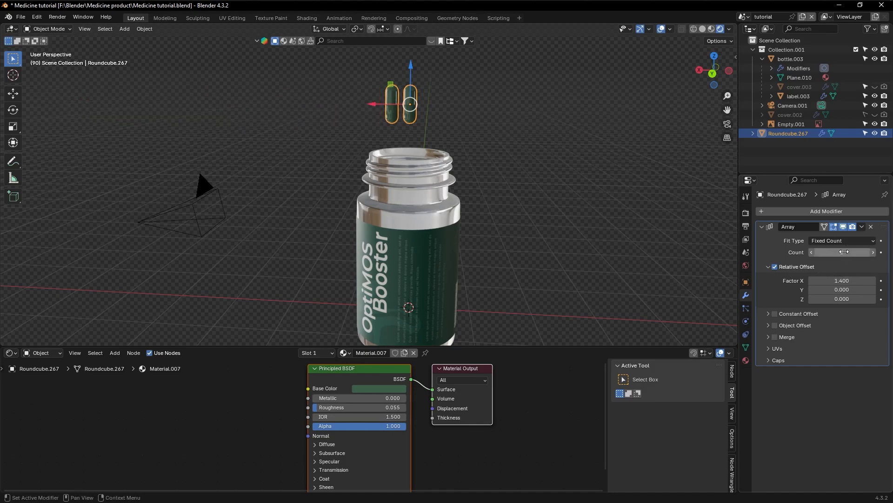
click(823, 263)
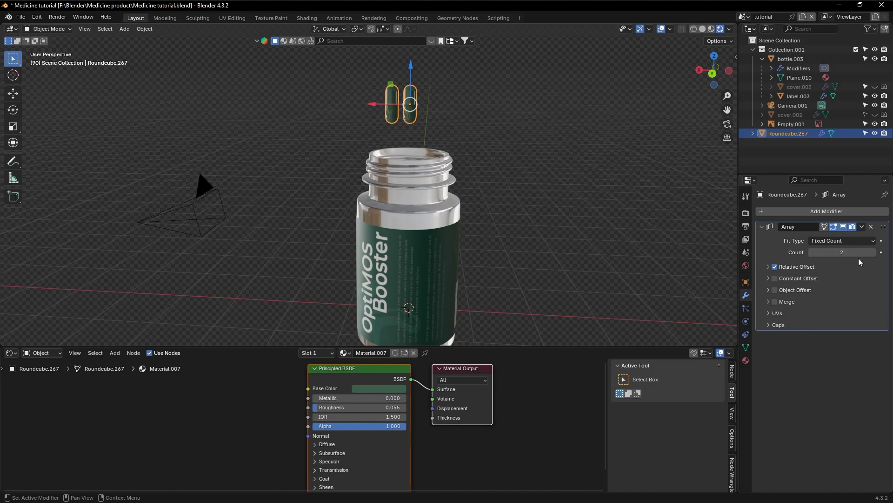
middle_drag(454, 157, 452, 148)
click(762, 227)
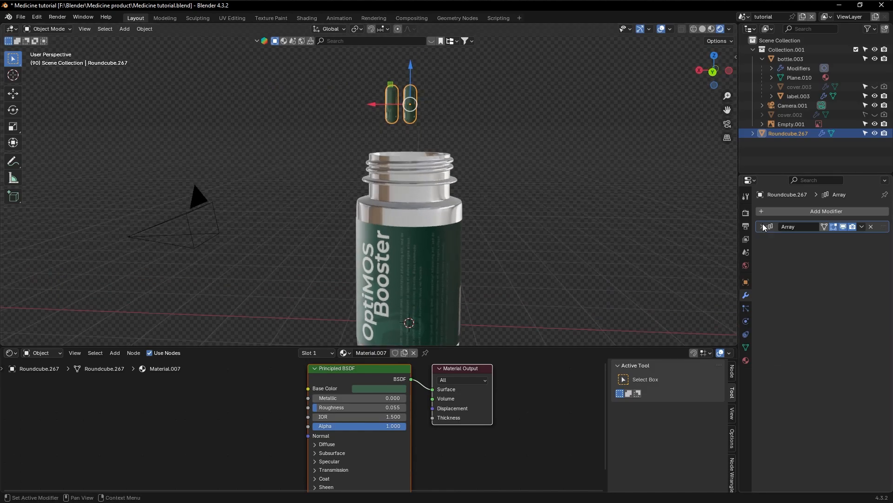
- Add a second Array modifier to the capsule with relative offset factors of X 0 and Y 1.4
click(785, 214)
mouse_move(785, 213)
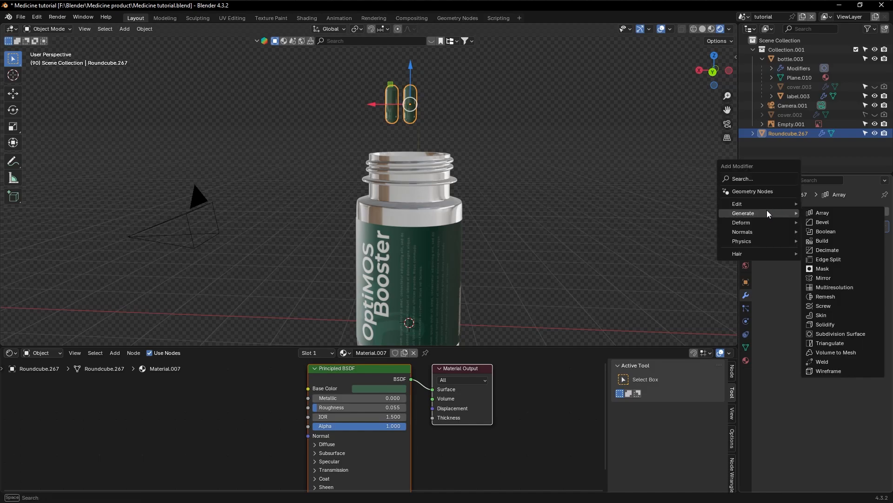
click(816, 213)
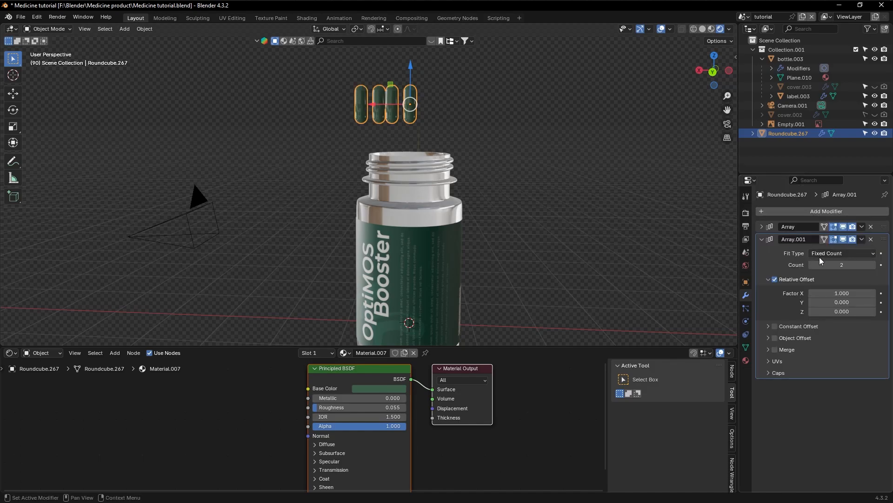
click(839, 295)
text(0)
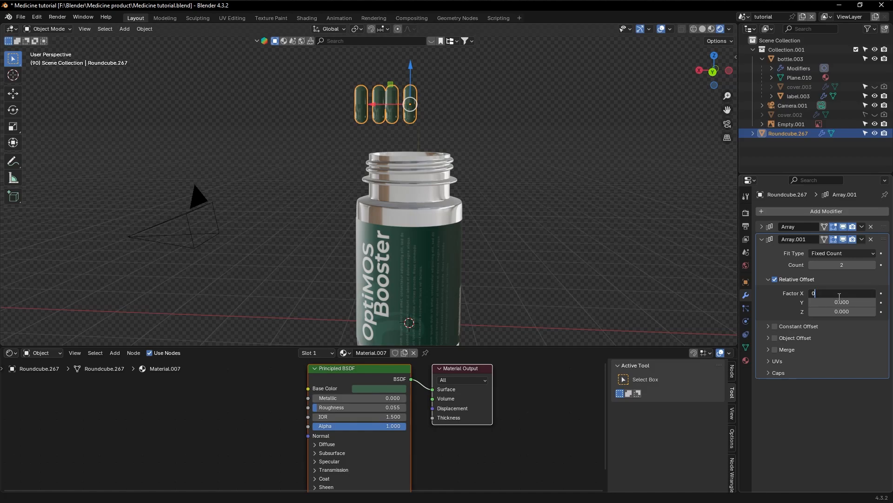
key(Return)
click(835, 302)
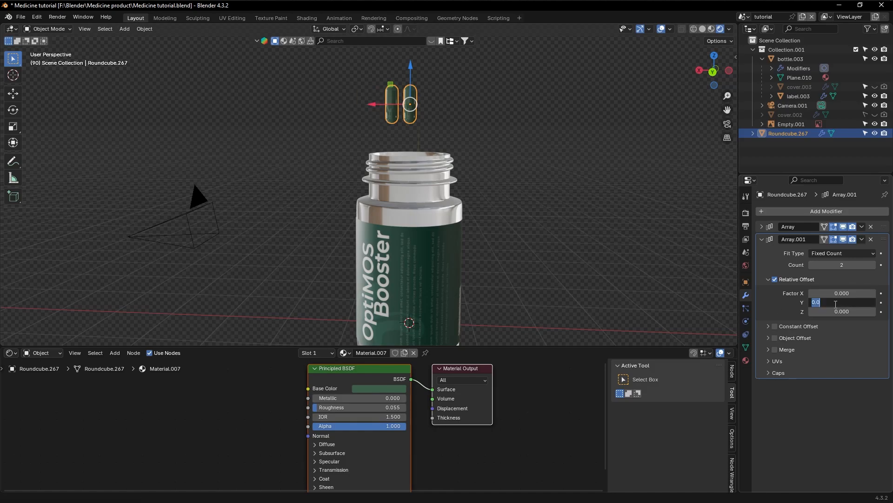
text(1.4)
key(Return)
- Set the second array's count to 3 and collapse its settings
middle_drag(643, 233, 540, 226)
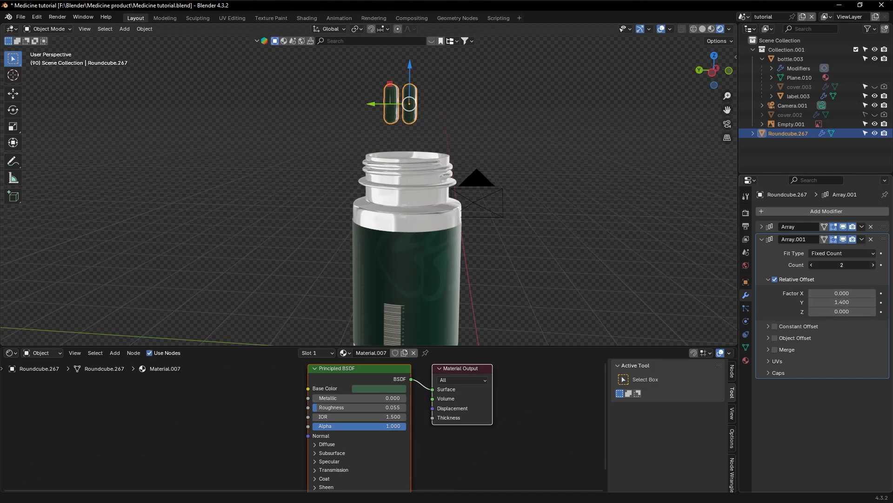
click(873, 265)
click(531, 170)
middle_drag(531, 170, 453, 129)
click(418, 108)
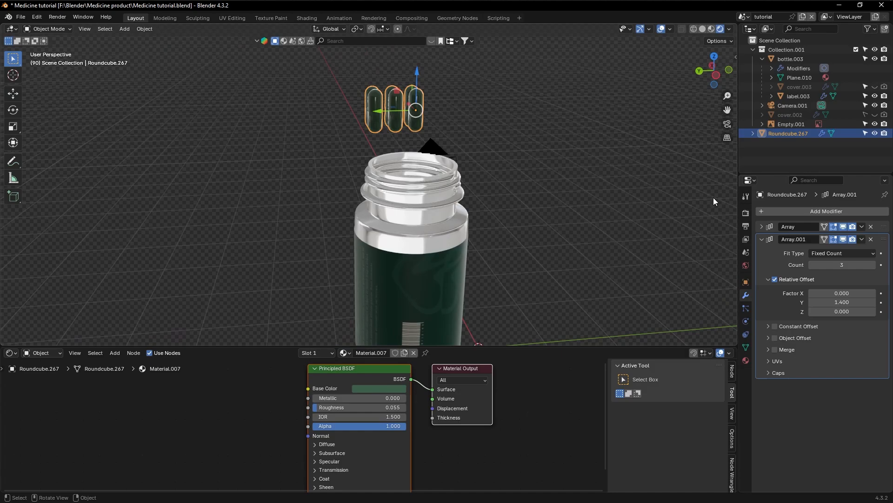
click(762, 240)
- Add a third Array modifier to the capsule with relative offset factors of X 0 and Z 1.2
click(783, 213)
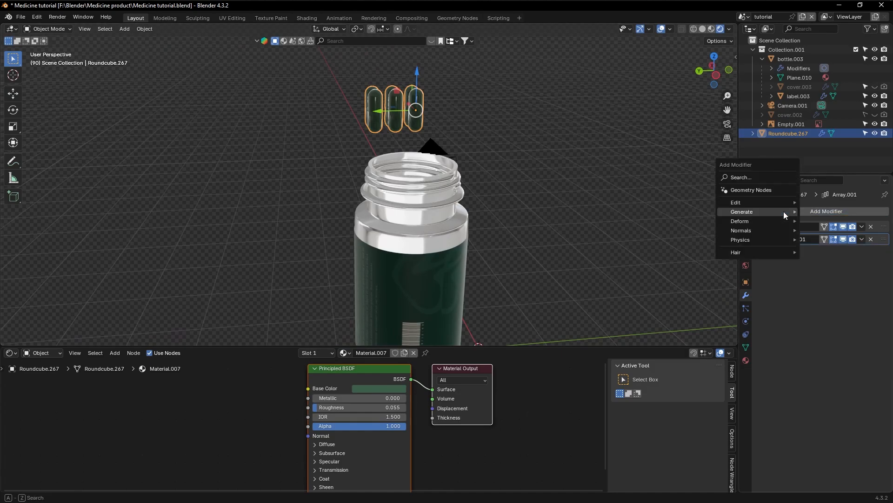
mouse_move(783, 211)
click(817, 212)
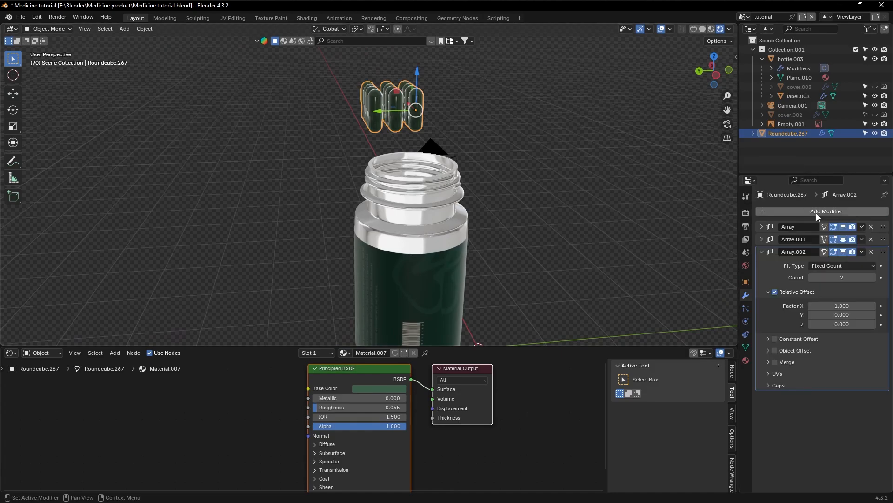
click(829, 310)
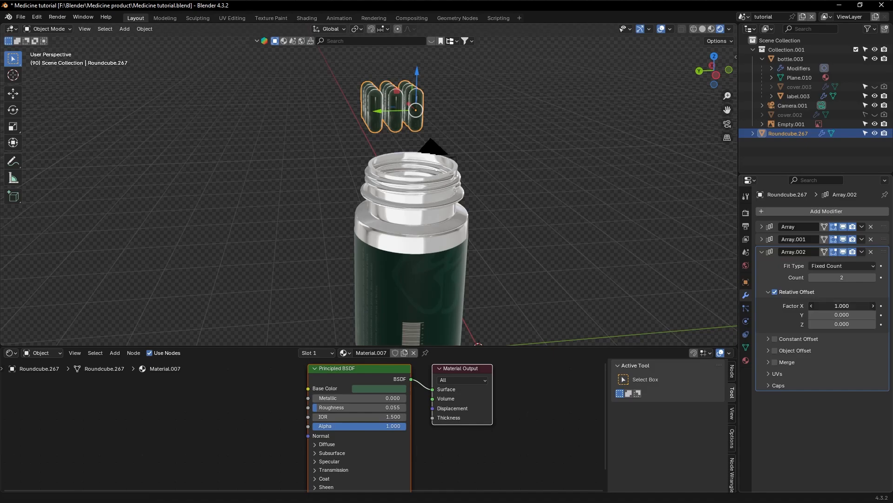
text(0)
key(Return)
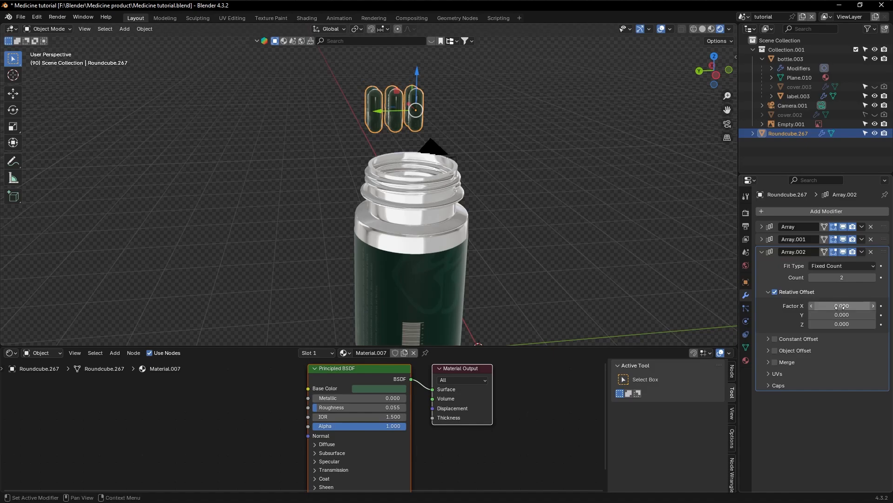
click(841, 324)
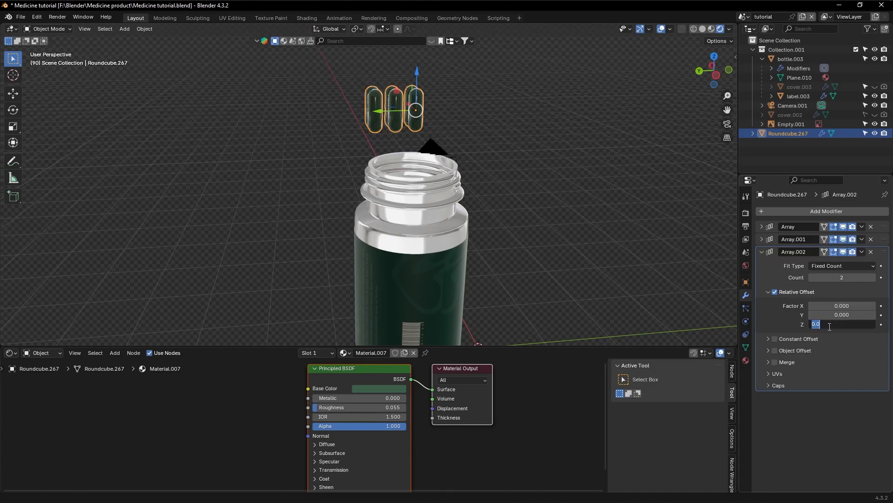
text(1.2)
key(Return)
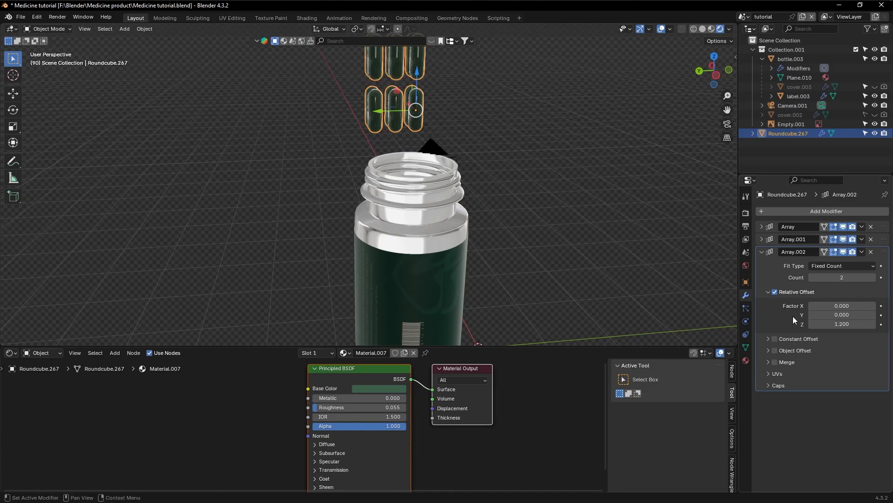
- Set the third array's count to 40 to stack the capsules into a tall column above the bottle
click(841, 278)
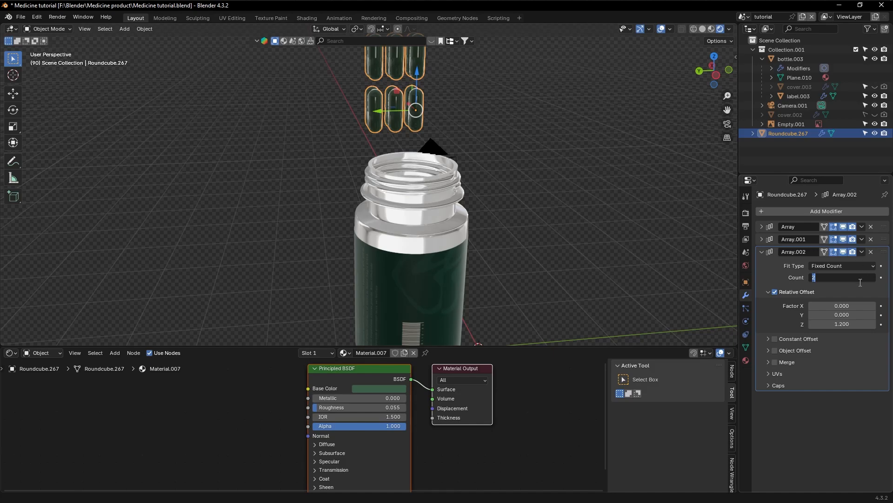
text(40)
key(Return)
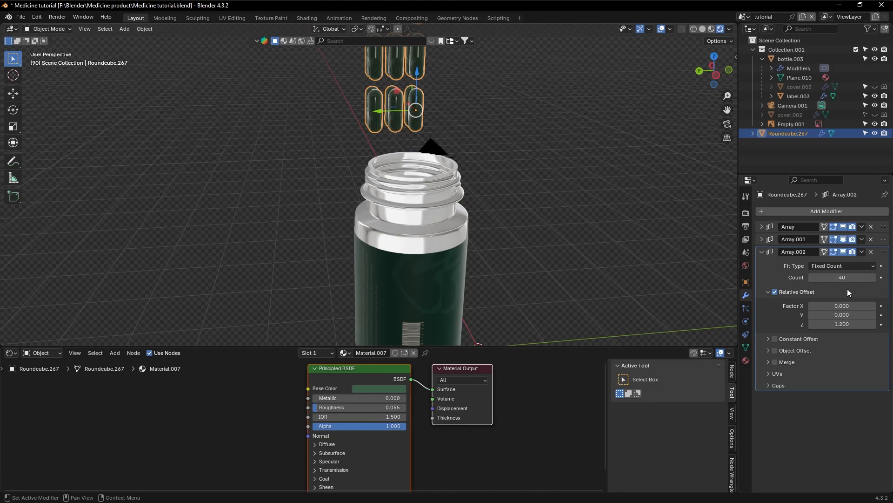
scroll(482, 185, down, 2)
scroll(482, 184, down, 8)
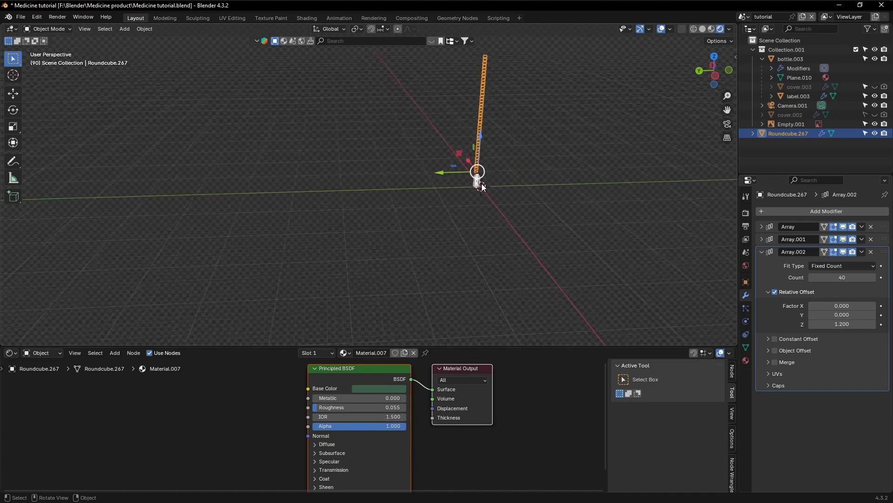
- From the top view, move the capsule column about -0.24 m along Y and -0.13 m along X to centre it over the bottle
scroll(482, 186, up, 3)
scroll(482, 186, up, 2)
scroll(482, 186, down, 3)
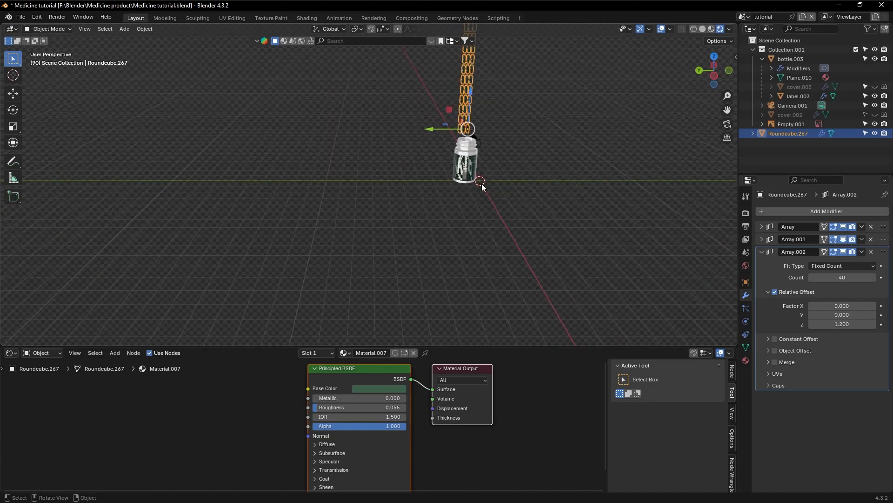
scroll(503, 103, down, 2)
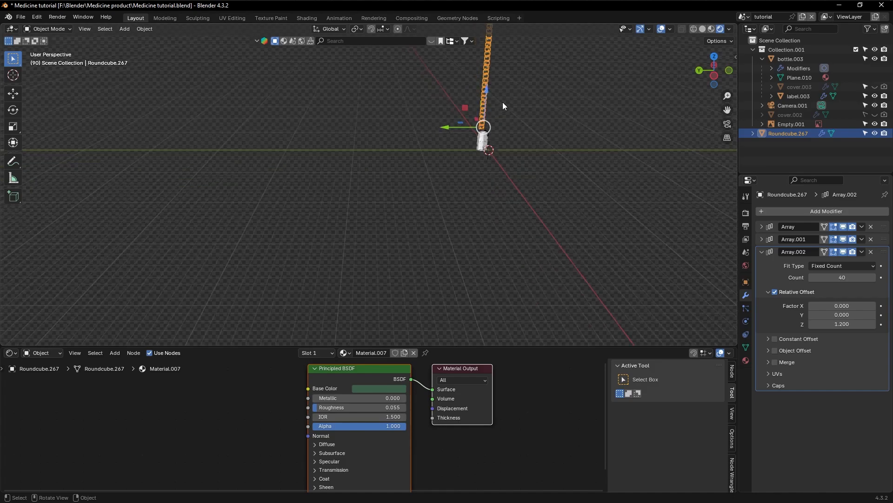
click(715, 57)
middle_drag(529, 84, 530, 85)
scroll(528, 84, up, 7)
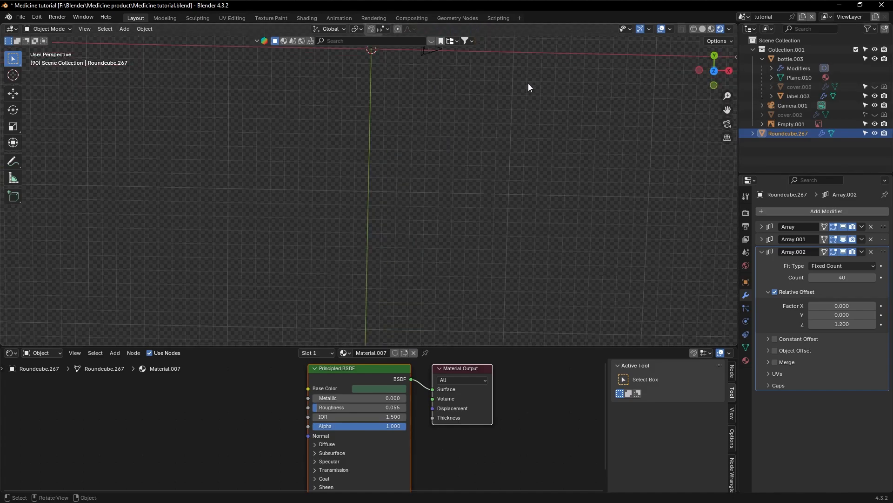
drag(725, 107, 729, 157)
click(718, 72)
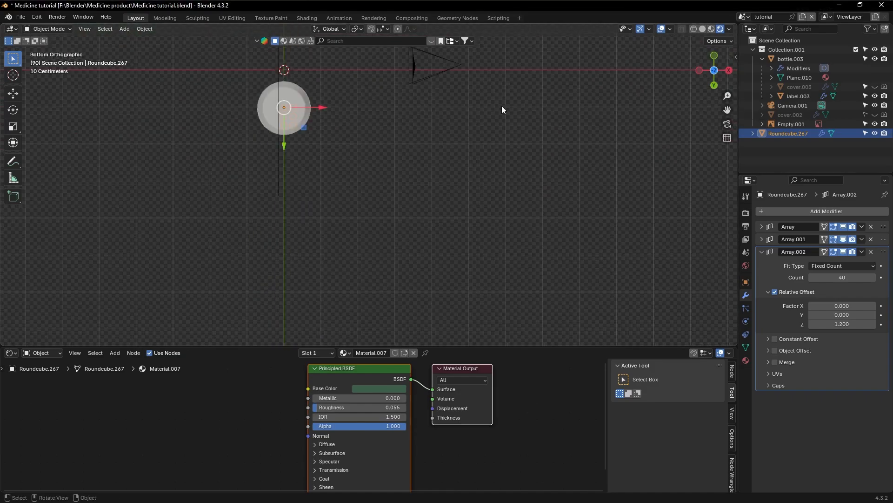
click(714, 70)
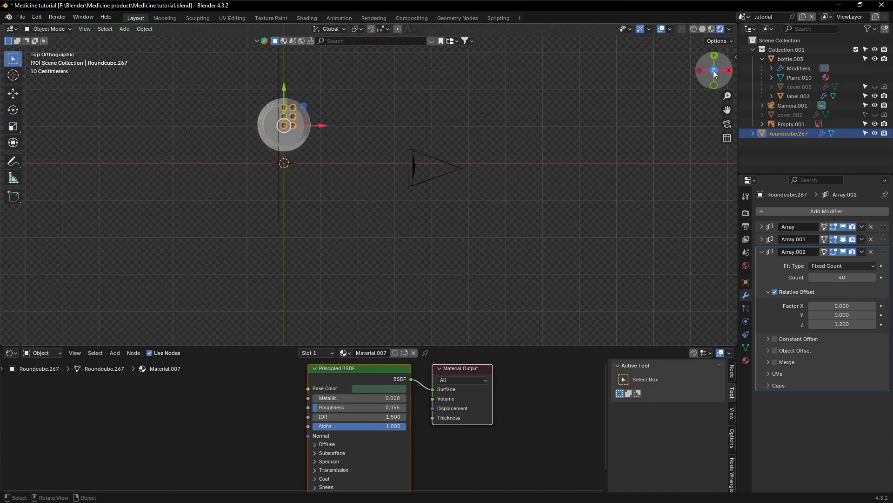
drag(282, 94, 281, 102)
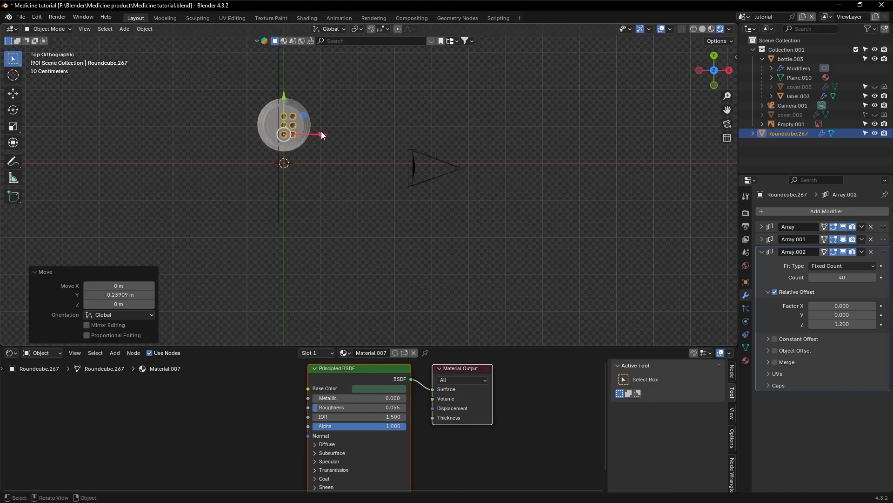
drag(322, 135, 315, 132)
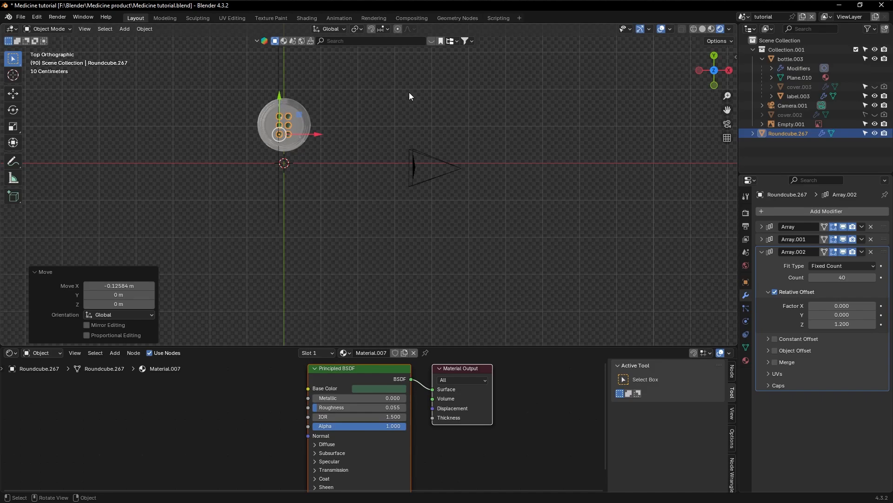
- Toggle the Move, Rotate and Scale object gizmos on and off, leaving only Move enabled
click(650, 29)
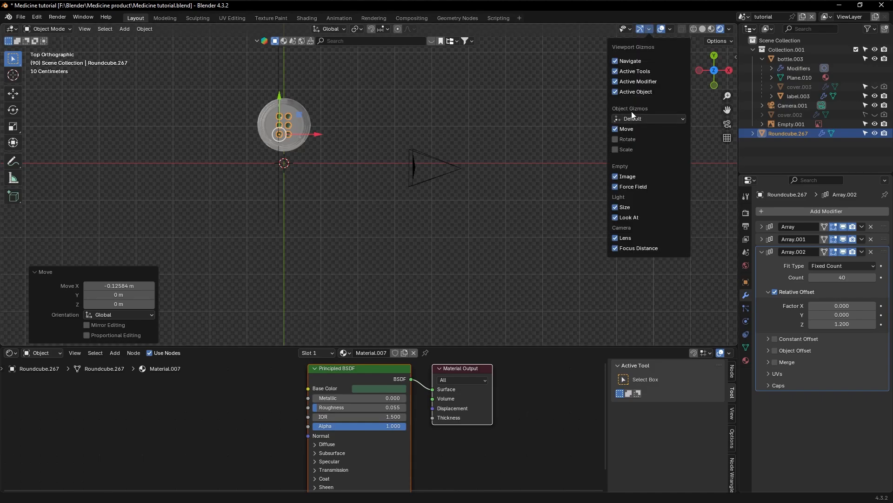
click(616, 129)
click(616, 129)
click(615, 129)
click(615, 129)
click(616, 129)
click(616, 129)
click(615, 139)
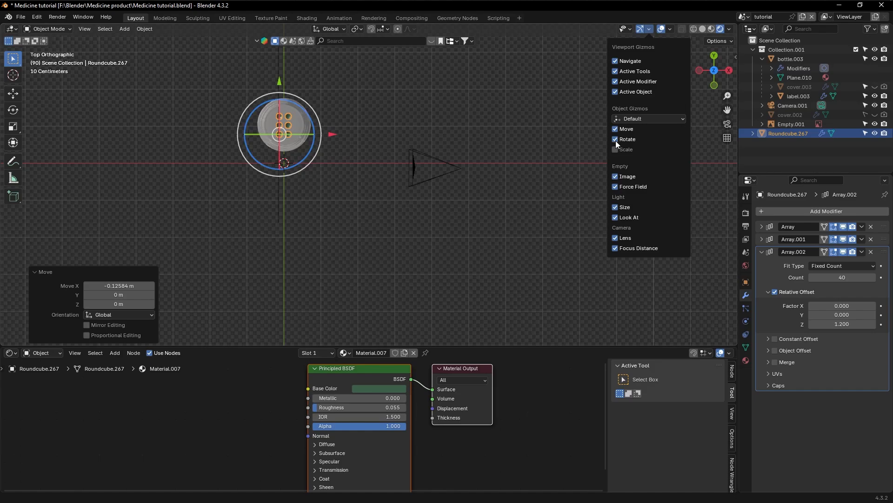
click(615, 140)
click(616, 148)
click(615, 148)
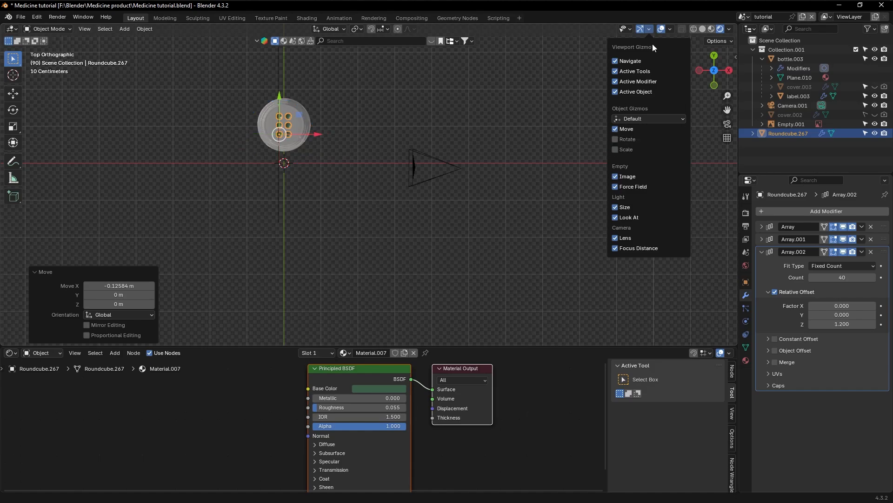
click(649, 29)
click(379, 116)
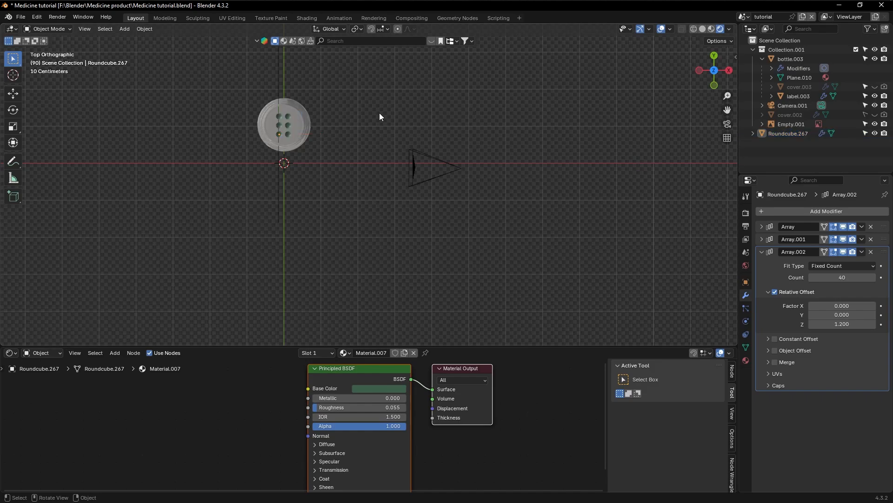
- Examine the capsule column's alignment above the bottle's mouth from several angles
click(306, 121)
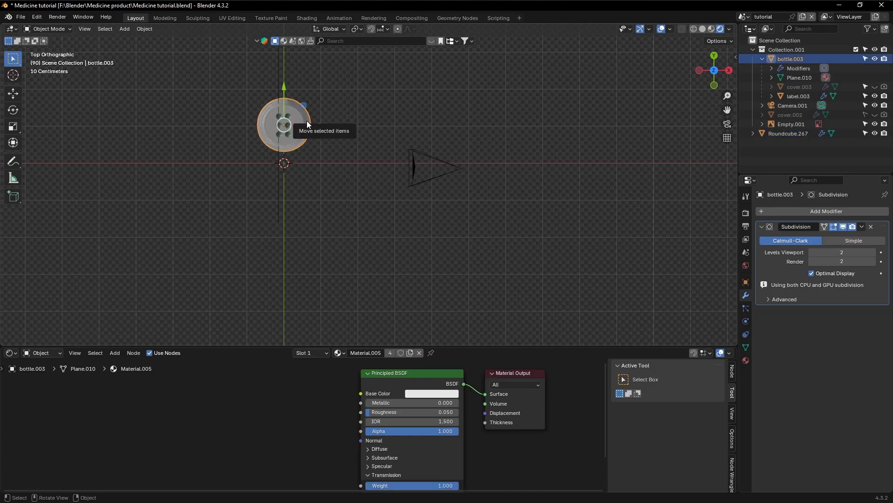
mouse_move(308, 147)
middle_down()
mouse_move(350, 103)
mouse_move(334, 107)
mouse_move(310, 154)
mouse_move(290, 155)
mouse_move(303, 148)
middle_up()
click(529, 103)
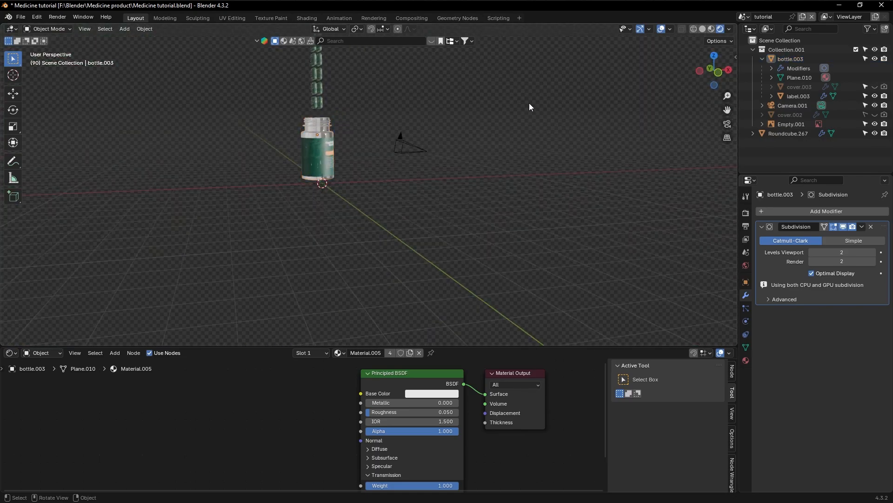
scroll(530, 104, down, 4)
mouse_move(529, 104)
middle_down()
mouse_move(503, 103)
mouse_move(542, 116)
mouse_move(509, 130)
middle_up()
scroll(529, 103, up, 4)
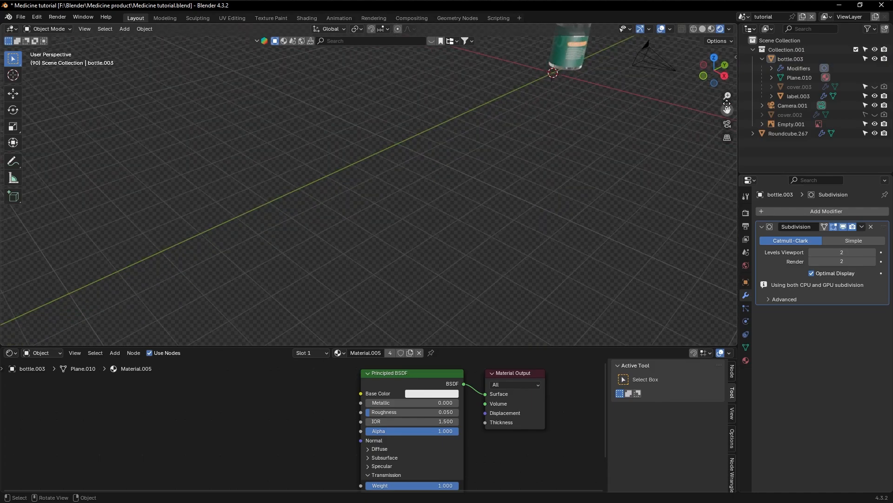
drag(727, 110, 582, 315)
middle_drag(498, 168, 479, 162)
click(476, 194)
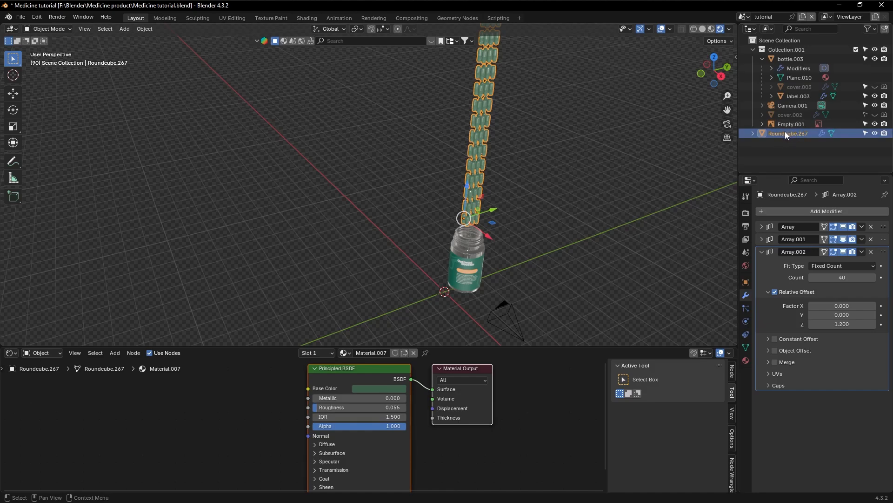
click(588, 158)
click(484, 126)
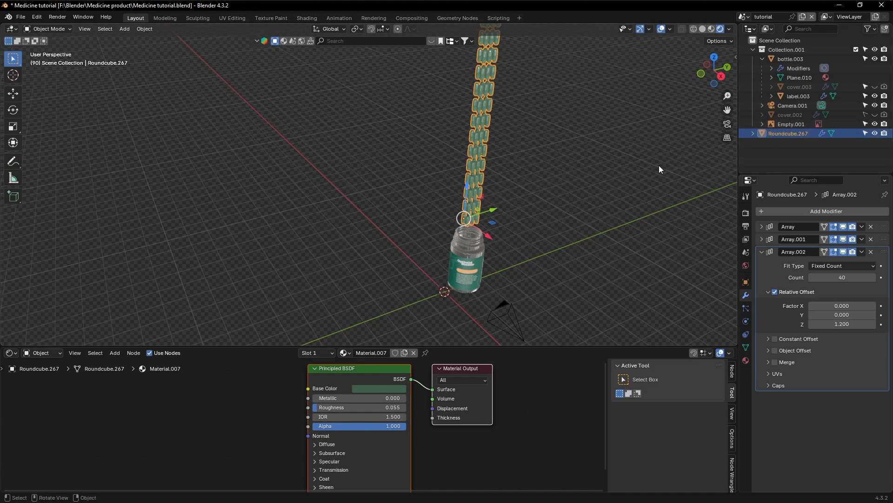
middle_drag(535, 176, 490, 172)
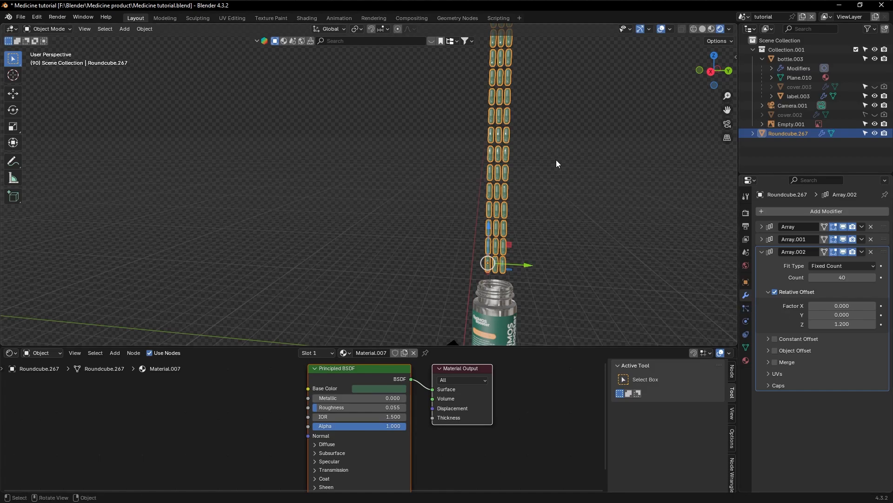
- Apply all three Array modifiers on the capsule column, from the last one to the first
click(762, 252)
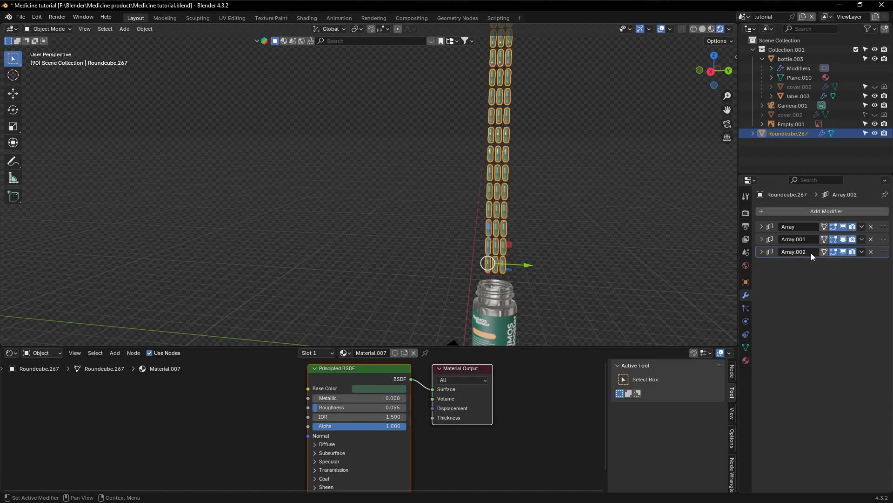
click(861, 253)
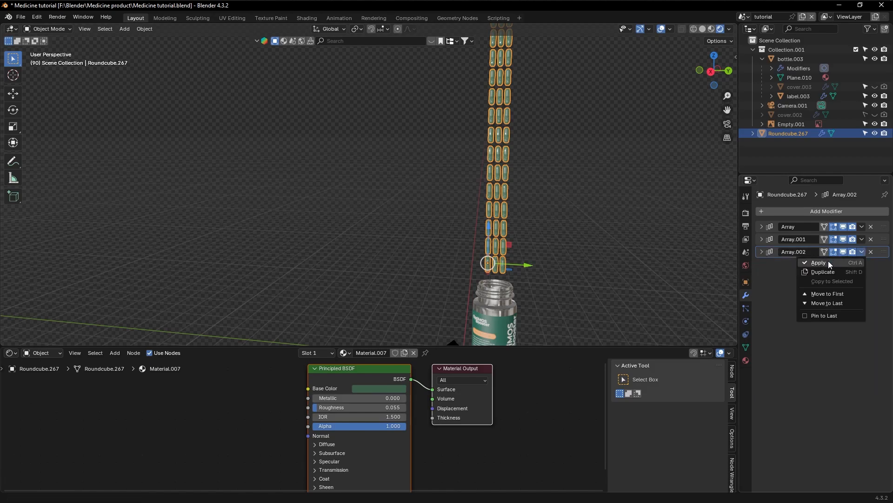
click(833, 262)
click(862, 240)
click(836, 250)
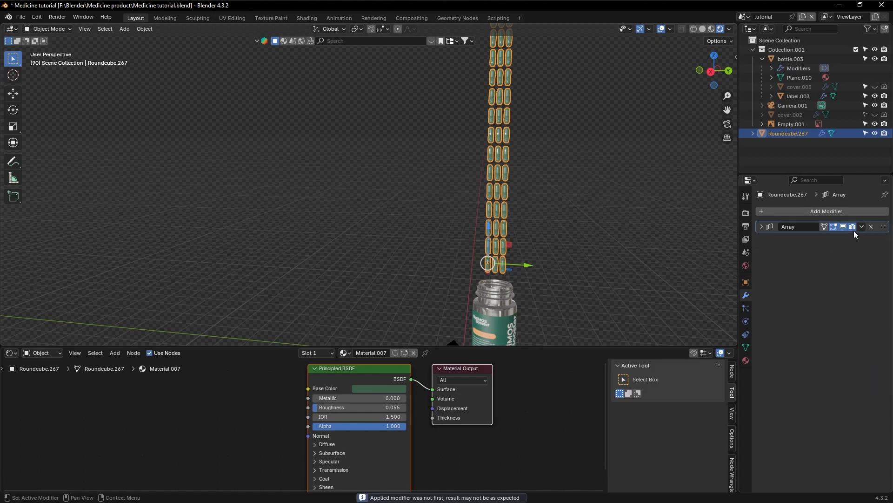
click(861, 226)
click(828, 240)
click(603, 181)
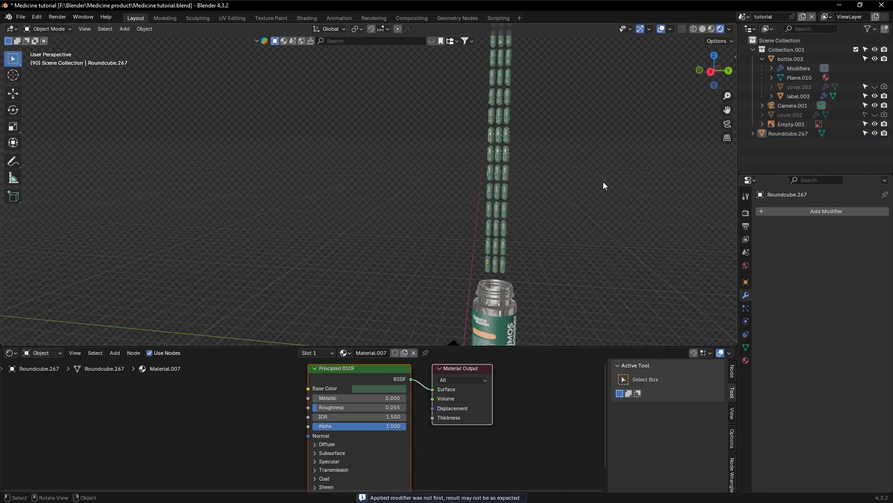
- Select the capsule column and switch it to Edit Mode
middle_drag(603, 181, 519, 201)
click(505, 204)
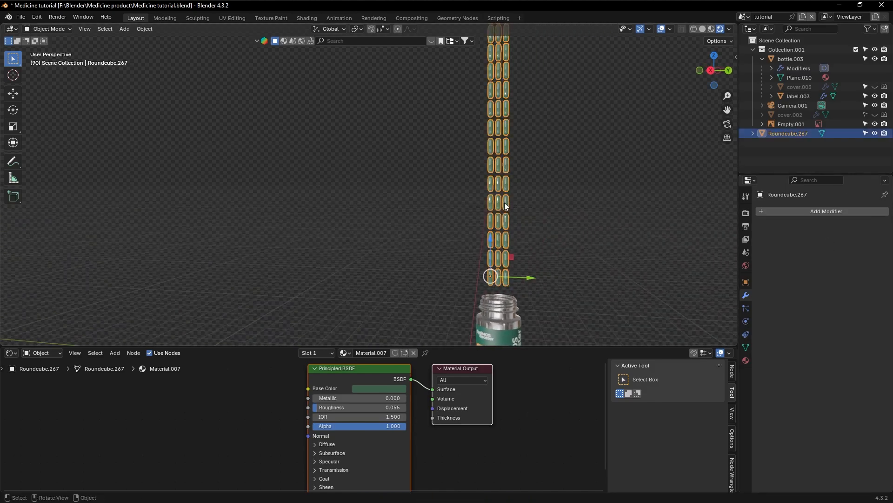
click(599, 193)
middle_drag(599, 193, 633, 192)
click(438, 204)
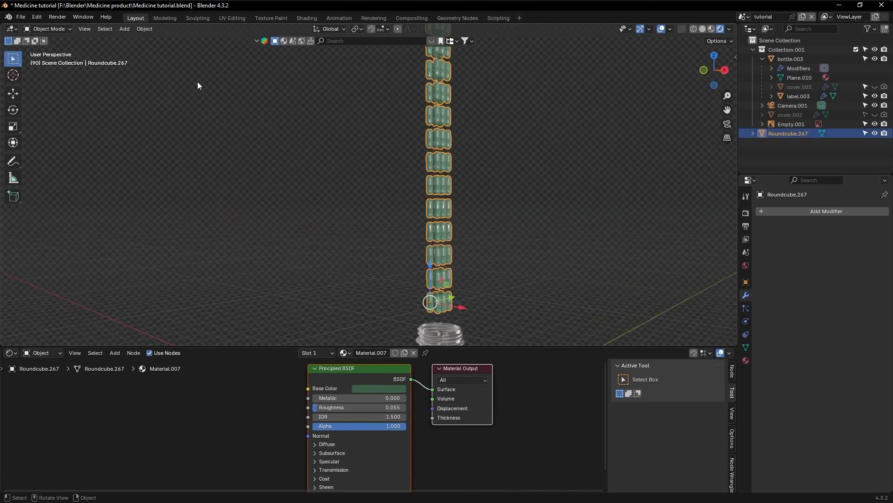
click(56, 29)
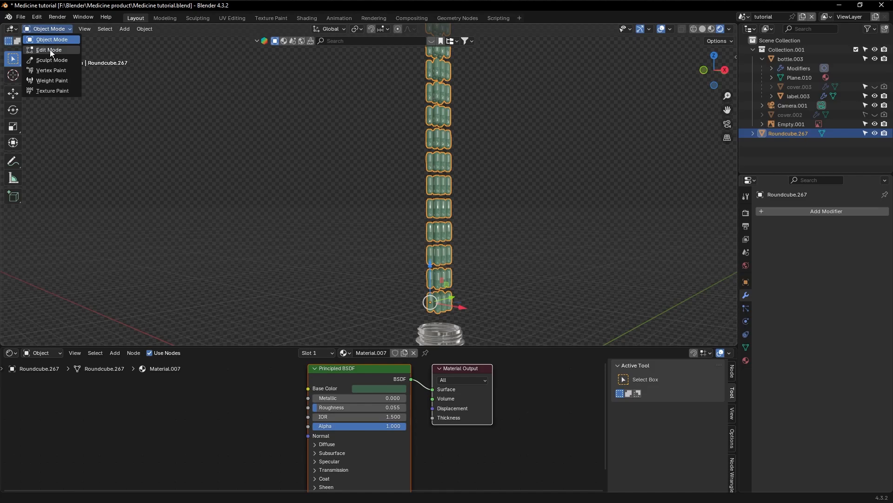
click(49, 50)
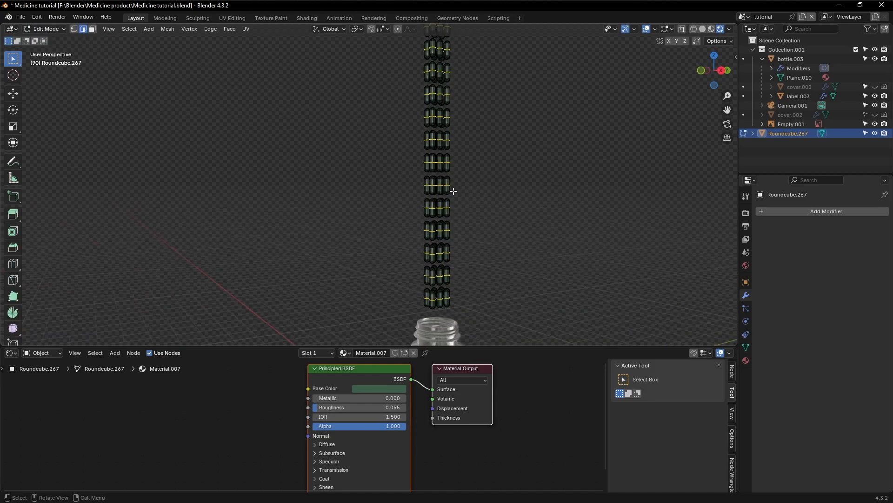
- Examine the geometry of individual capsules in the column up close
middle_drag(453, 191, 453, 191)
click(437, 139)
click(439, 138)
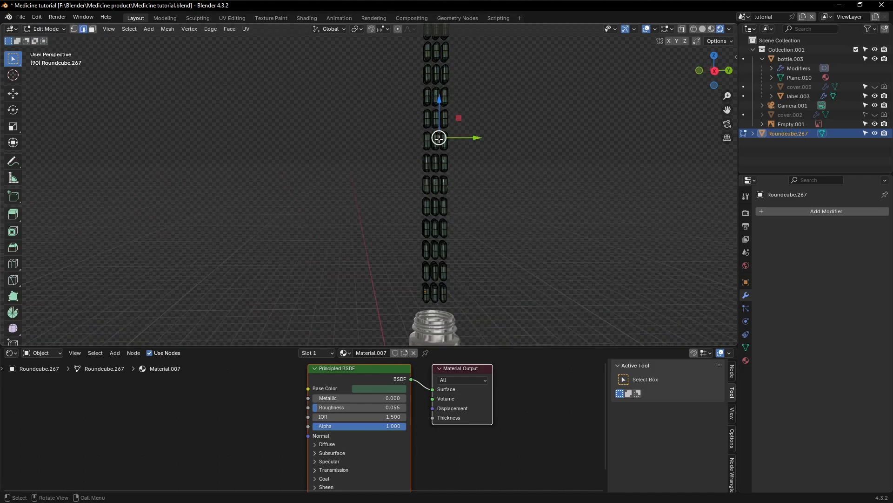
click(425, 163)
scroll(426, 168, up, 2)
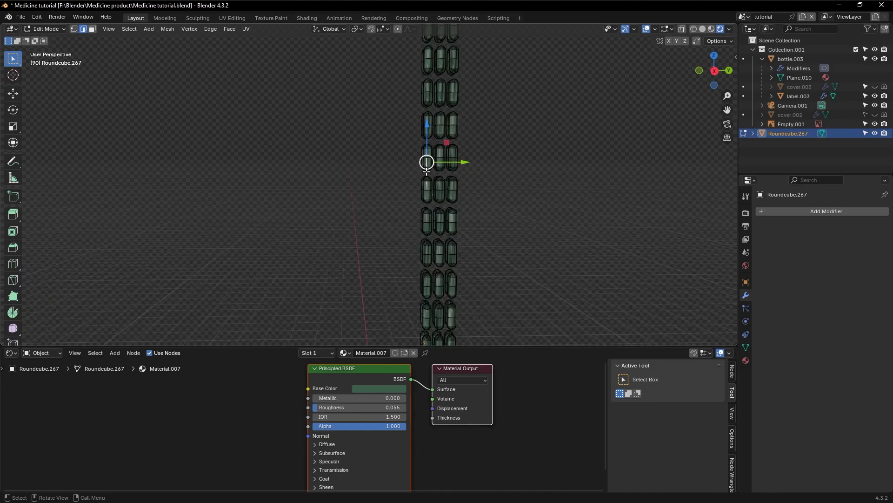
scroll(427, 172, up, 5)
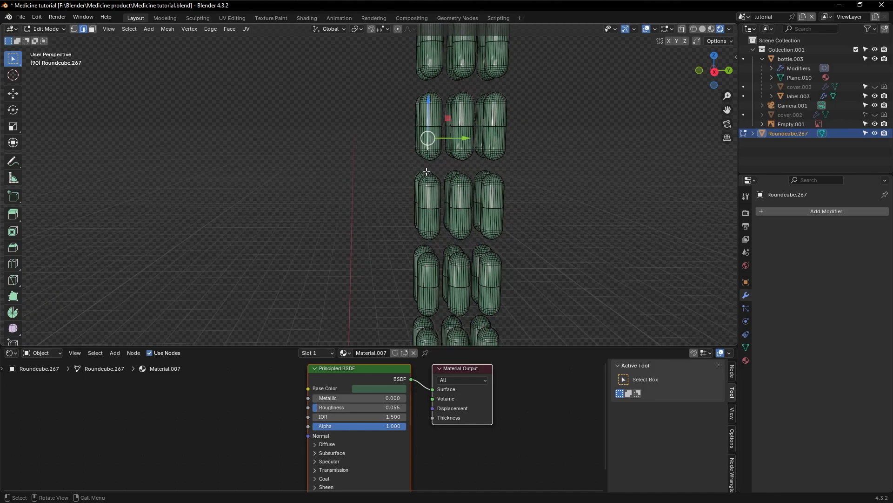
middle_drag(427, 172, 428, 172)
click(389, 119)
middle_drag(436, 133, 435, 130)
scroll(436, 137, down, 7)
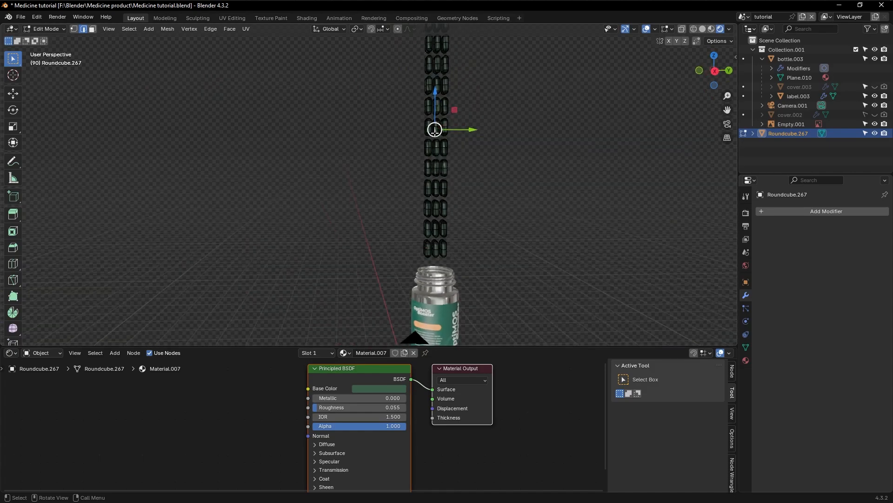
click(429, 188)
- Select all of the column's geometry and separate it into individual capsules by loose parts
key(a)
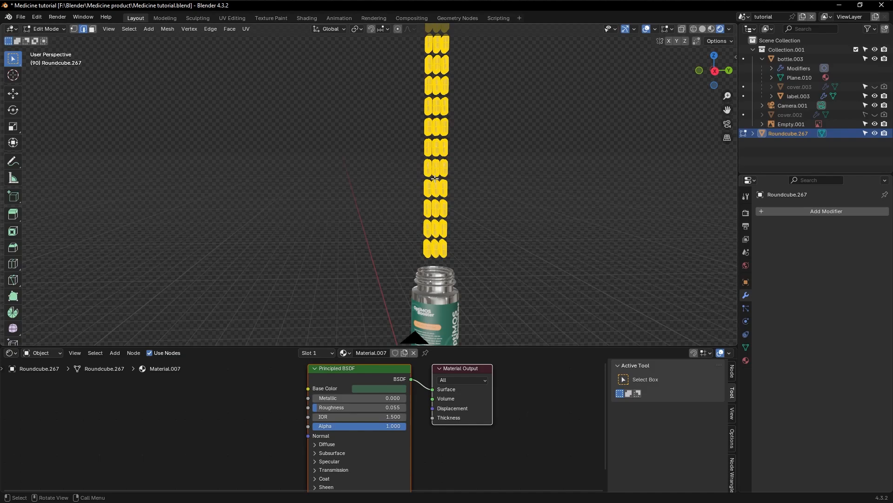
scroll(435, 179, down, 2)
scroll(435, 179, up, 2)
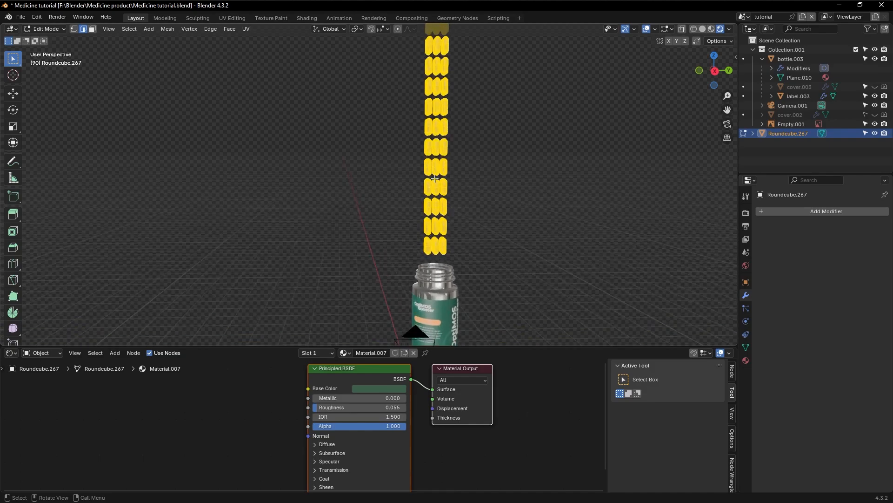
drag(728, 109, 690, 194)
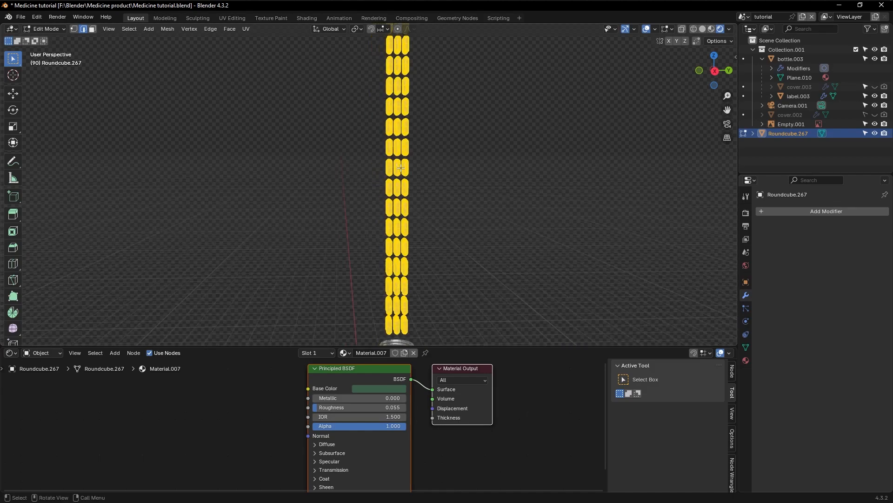
key(p)
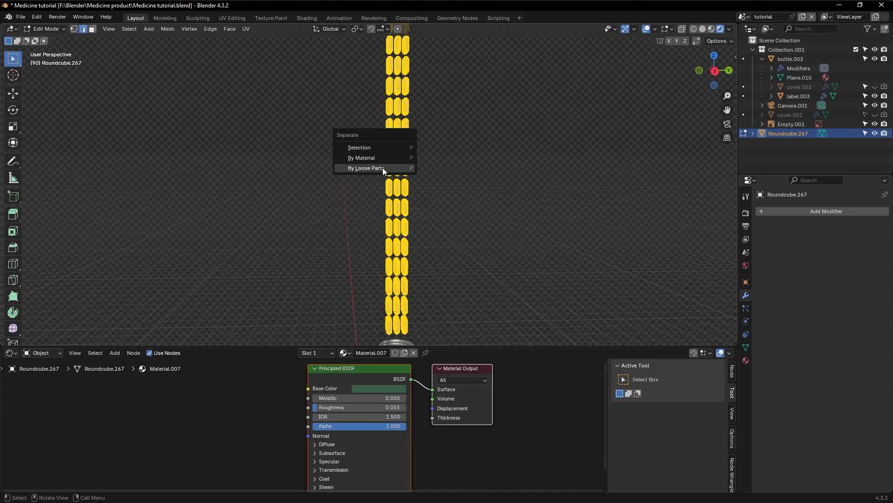
click(383, 167)
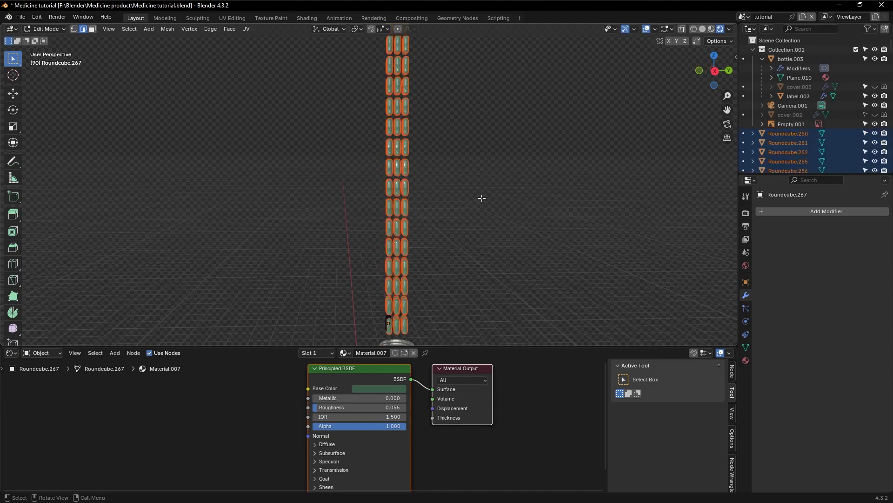
middle_drag(482, 198, 424, 226)
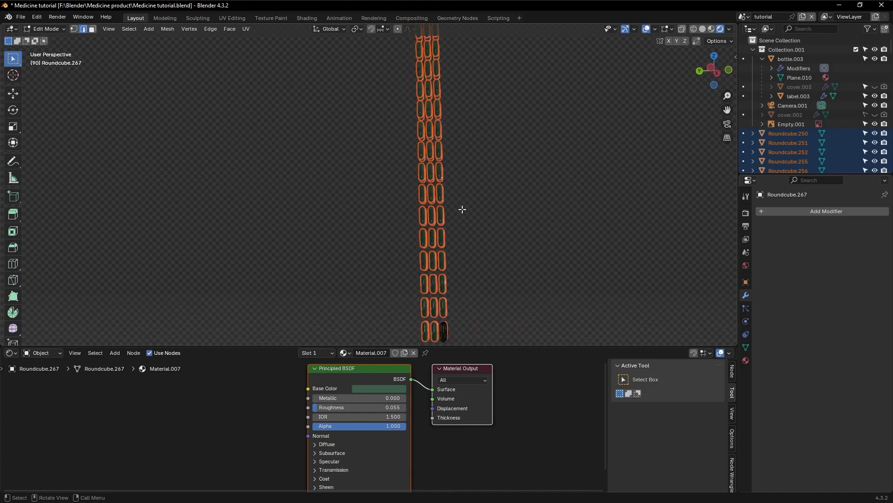
- Return to Object Mode and deselect all of the separated capsules
click(46, 29)
click(42, 42)
click(526, 170)
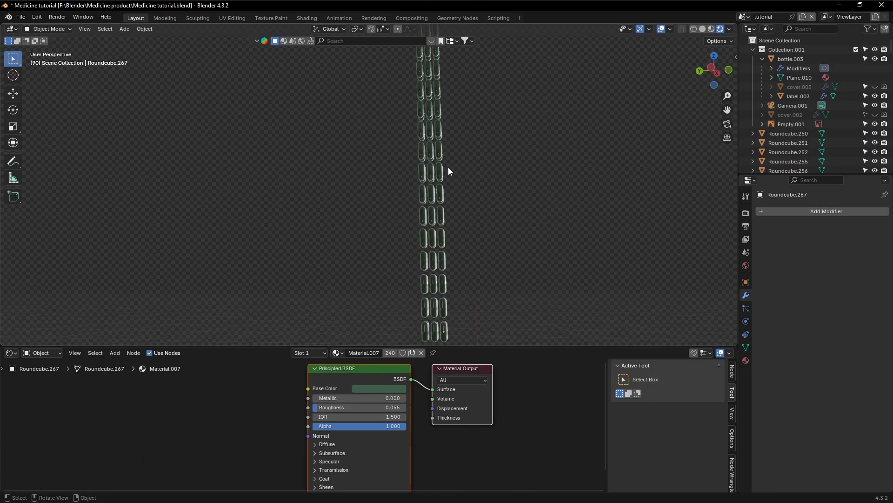
- Select several capsules in the column one at a time to check that each is a separate object
click(440, 163)
click(440, 154)
click(423, 121)
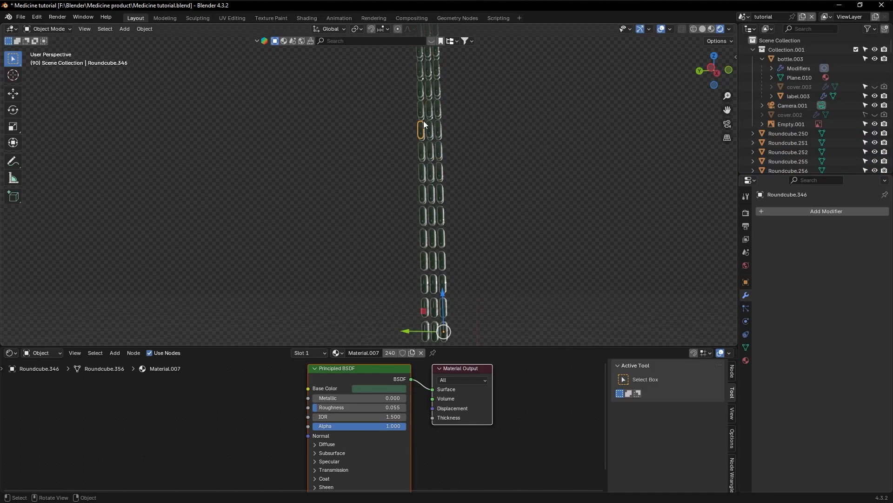
click(421, 113)
click(430, 107)
middle_drag(430, 106, 451, 110)
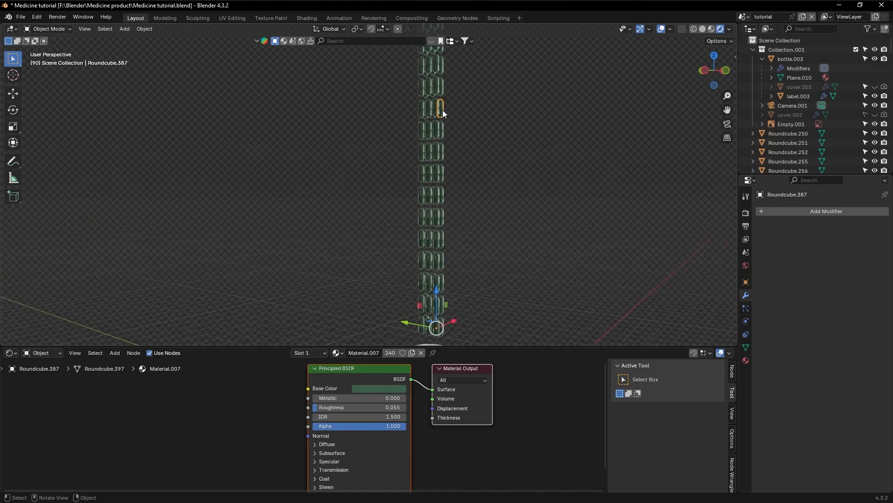
middle_drag(437, 280, 438, 281)
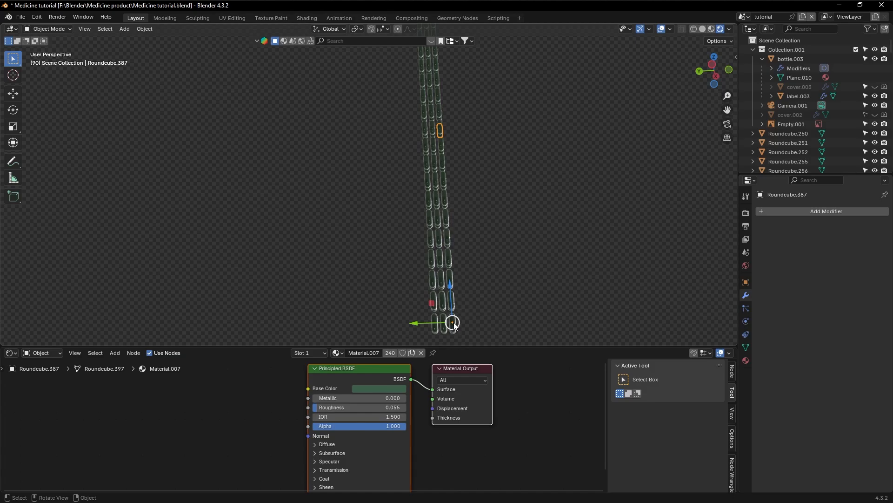
- Select all capsules in the column, set their origins to geometry, and clear the selection
middle_drag(473, 278, 473, 278)
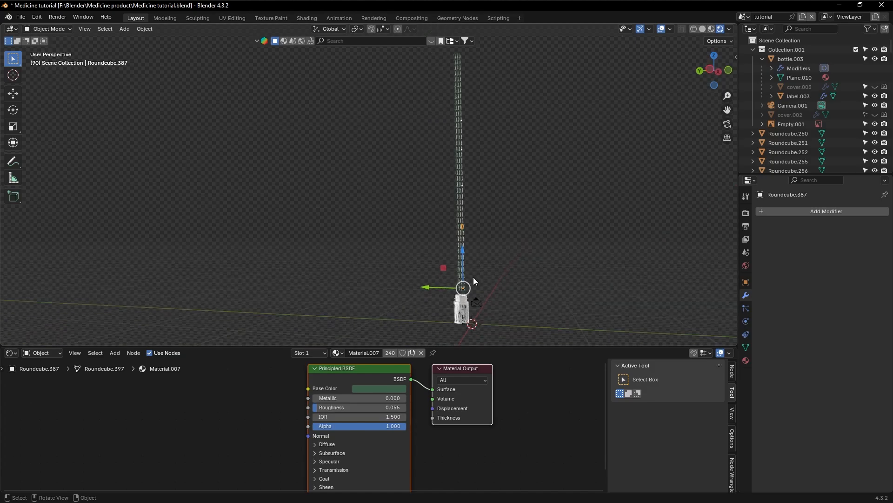
drag(443, 48, 484, 289)
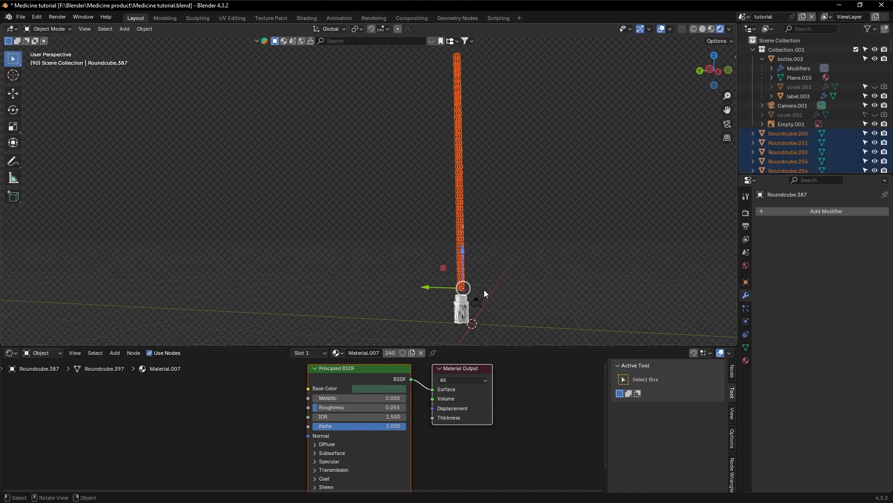
scroll(470, 285, up, 3)
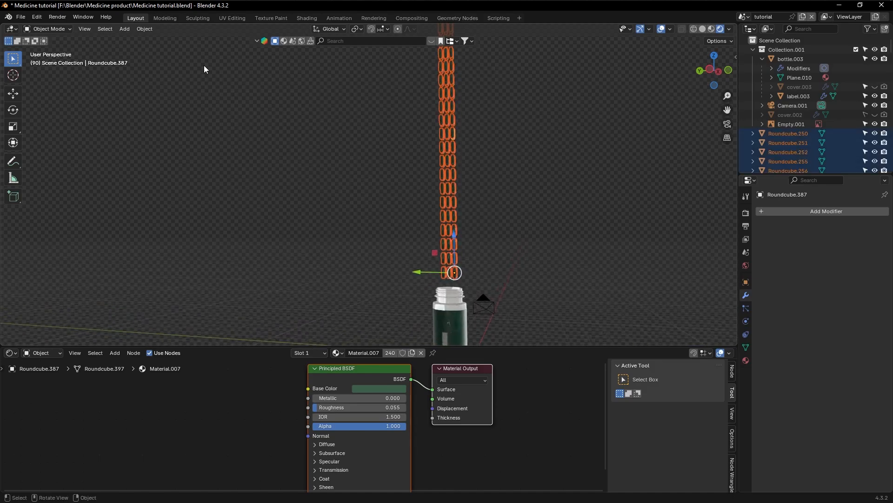
click(149, 30)
mouse_move(169, 49)
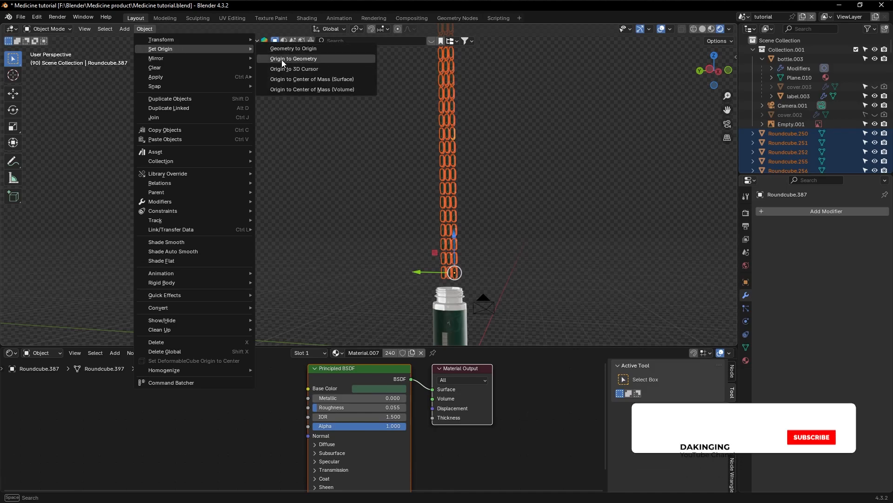
click(293, 59)
click(551, 186)
- Check the origin position of individual capsules across three neighbouring rows of the column
scroll(467, 173, up, 7)
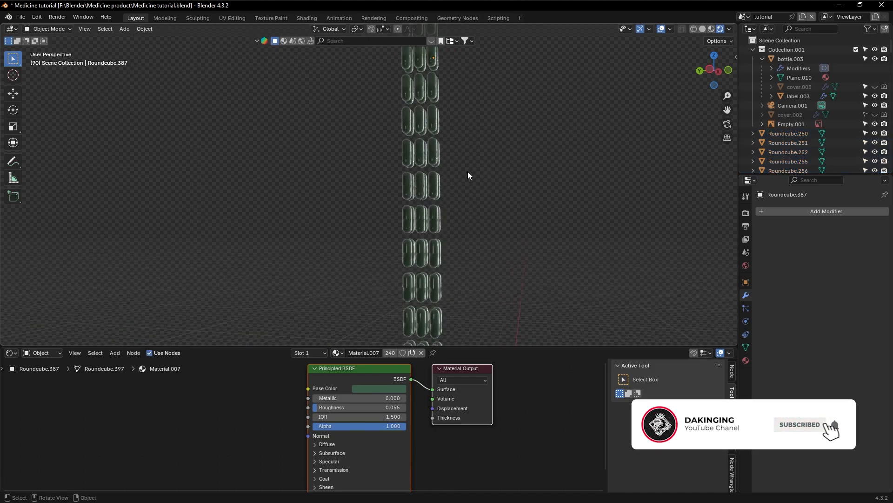
click(407, 128)
click(381, 135)
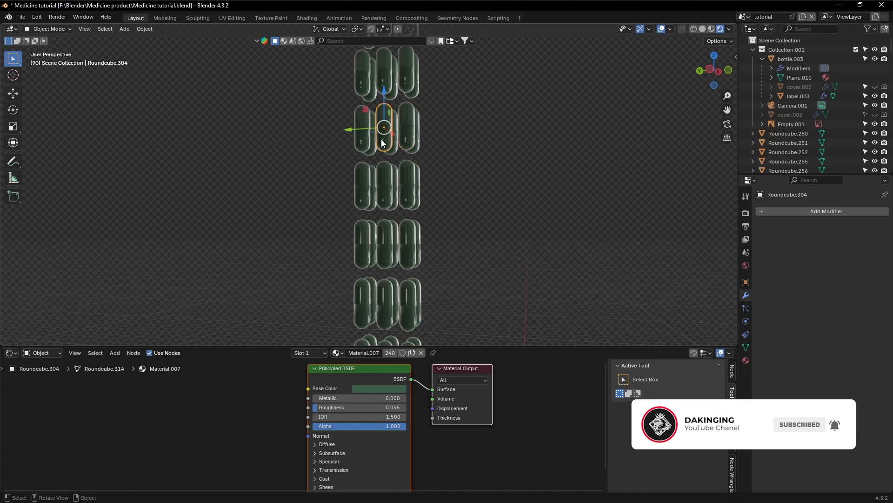
click(365, 139)
click(364, 186)
click(387, 186)
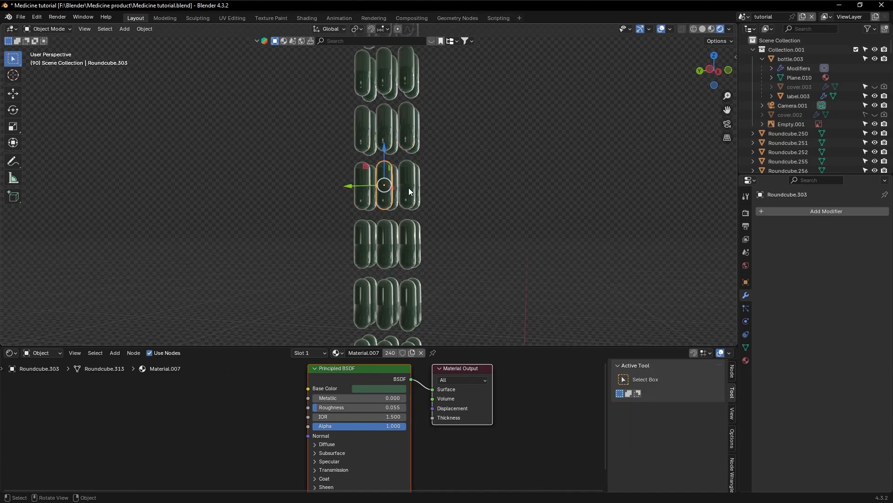
click(408, 188)
click(411, 241)
click(383, 248)
click(363, 244)
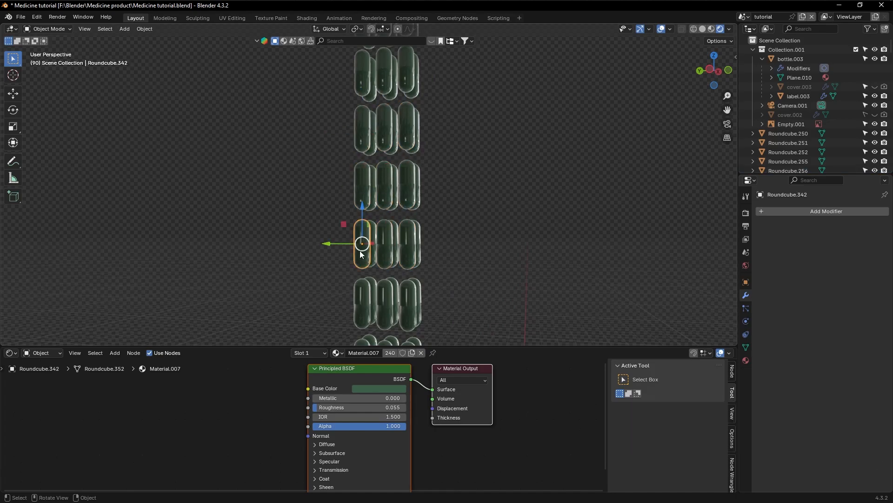
- Recheck the origins of the front capsules in one row and inspect the column around them
click(381, 201)
click(409, 189)
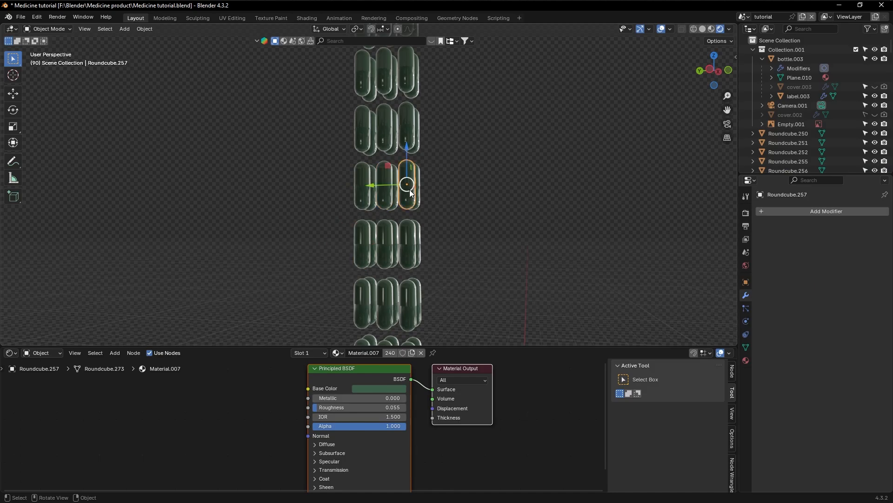
click(386, 194)
click(368, 193)
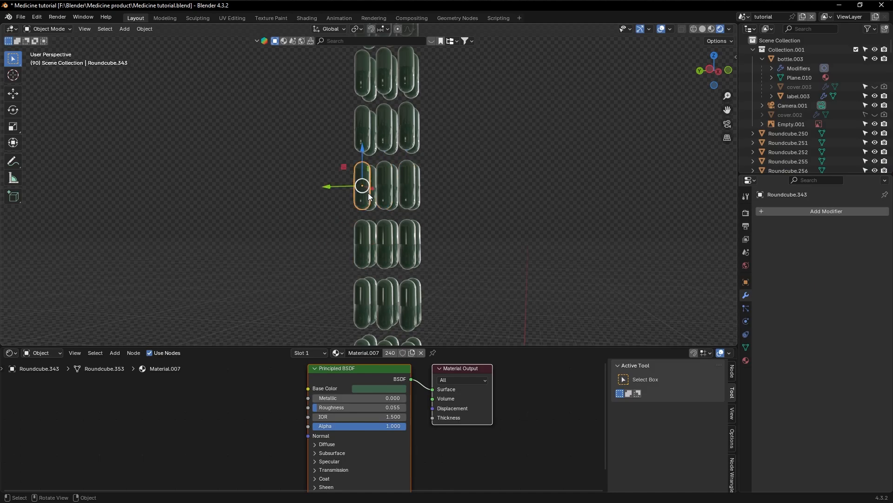
click(389, 200)
click(406, 200)
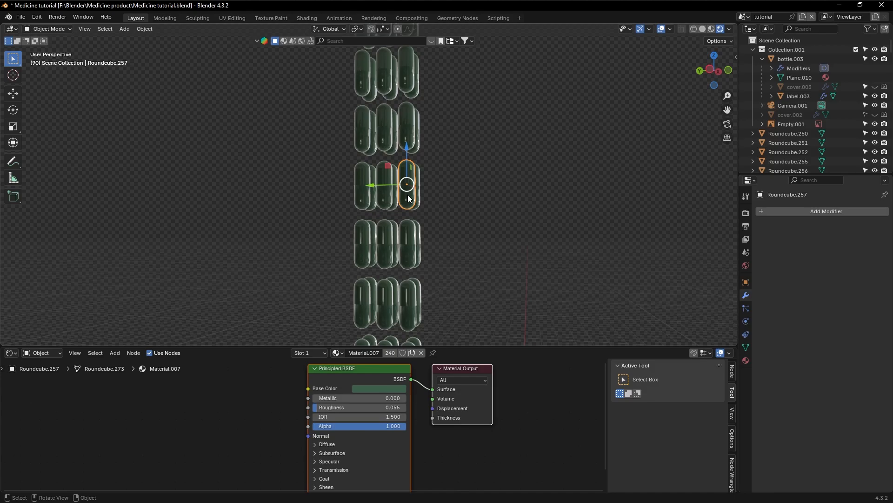
middle_drag(408, 195, 394, 197)
scroll(394, 197, down, 4)
scroll(453, 185, up, 5)
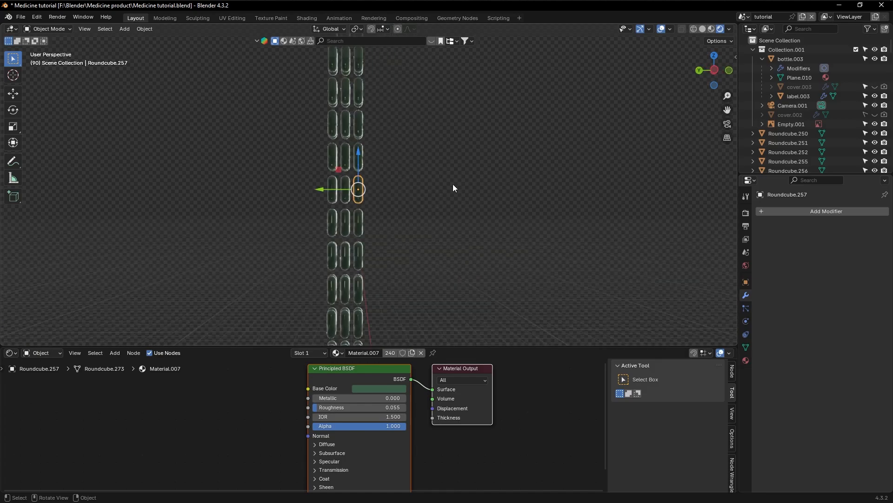
- Switch the active capsule in the lowest row above the bottle to Edit Mode
drag(728, 110, 714, 107)
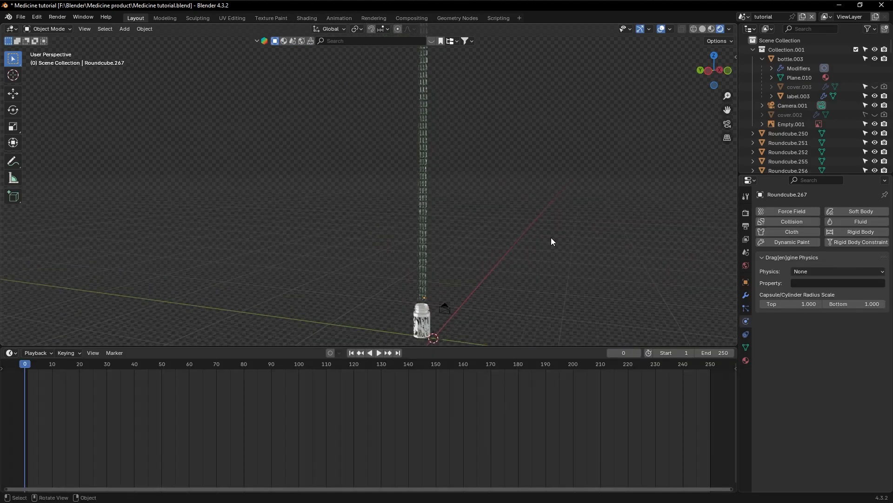
scroll(551, 239, up, 4)
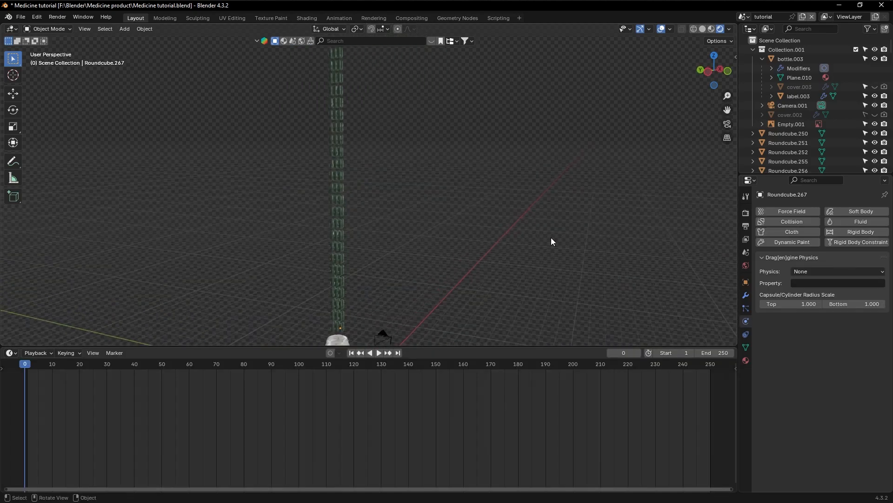
drag(726, 112, 684, 132)
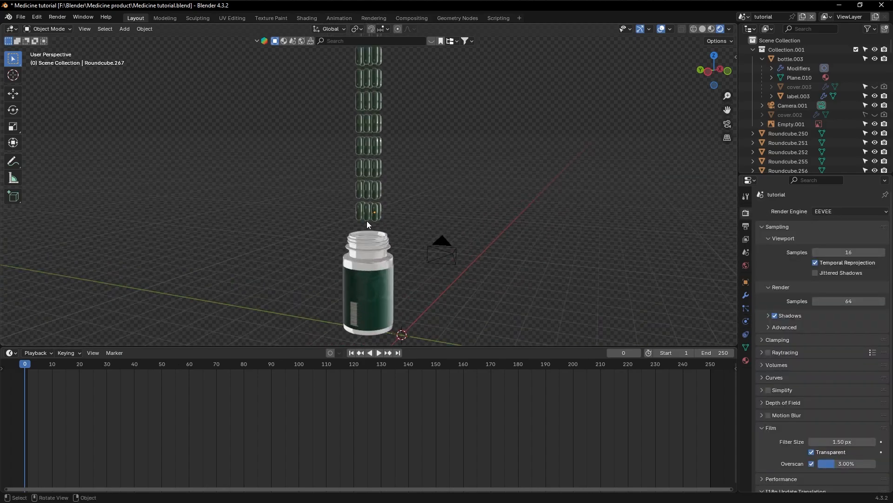
scroll(367, 221, up, 4)
click(59, 30)
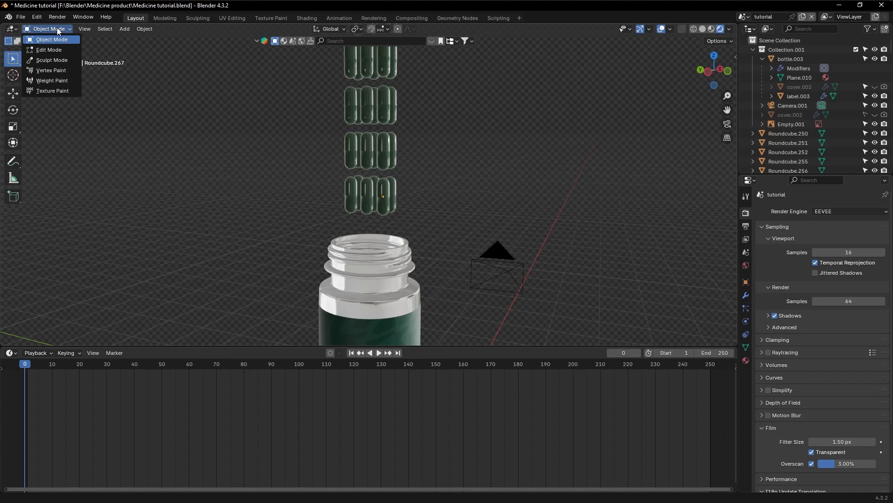
click(47, 50)
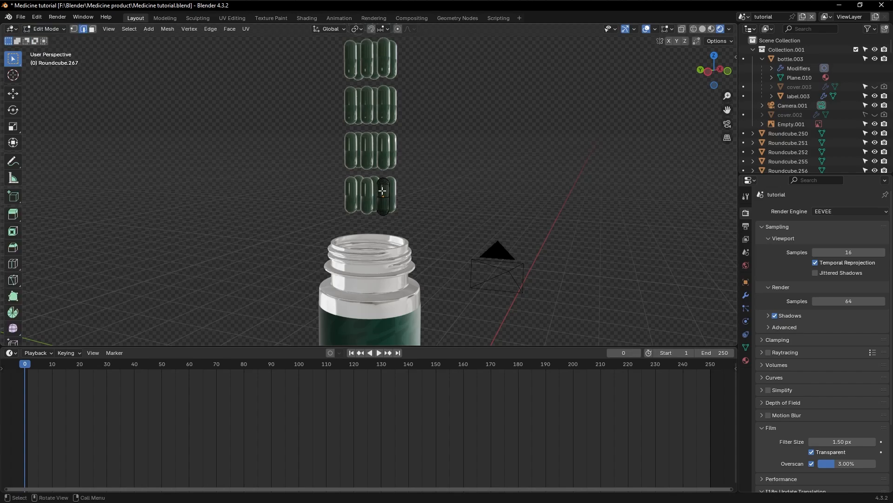
scroll(382, 191, up, 8)
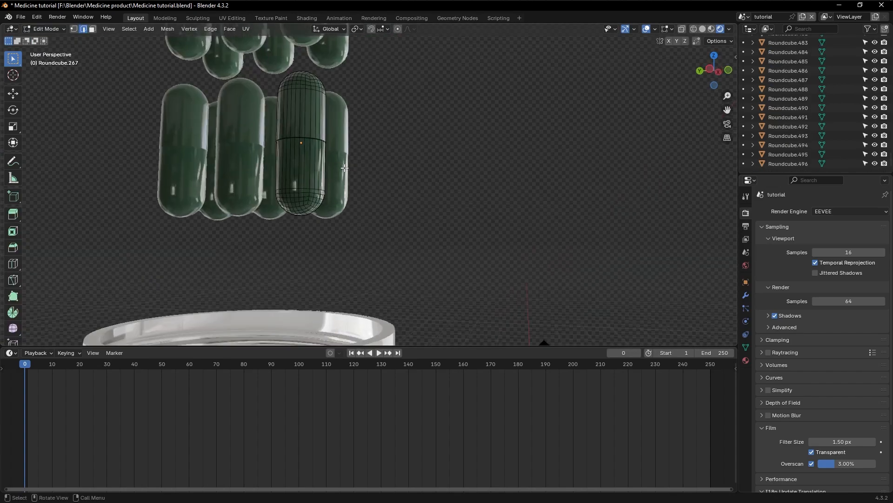
- Try moving an edge on the upper half of the capsule in Edit Mode, and undo the move
click(300, 118)
middle_drag(300, 118, 237, 129)
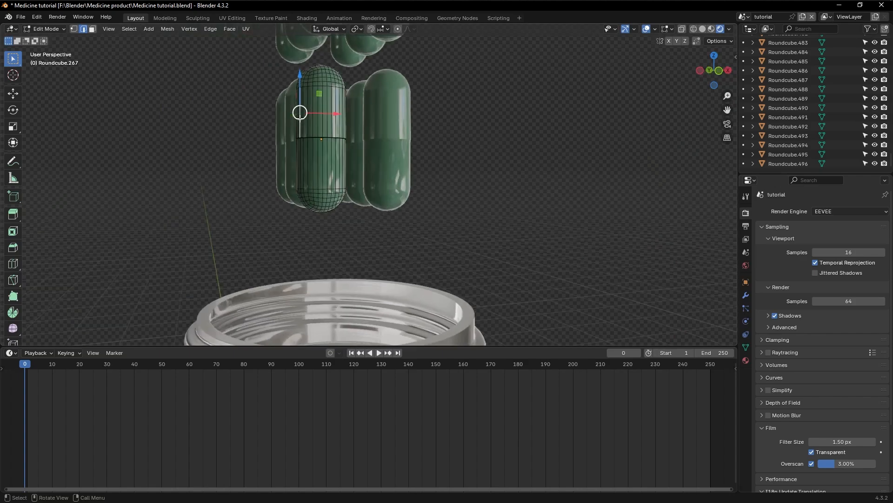
key(e)
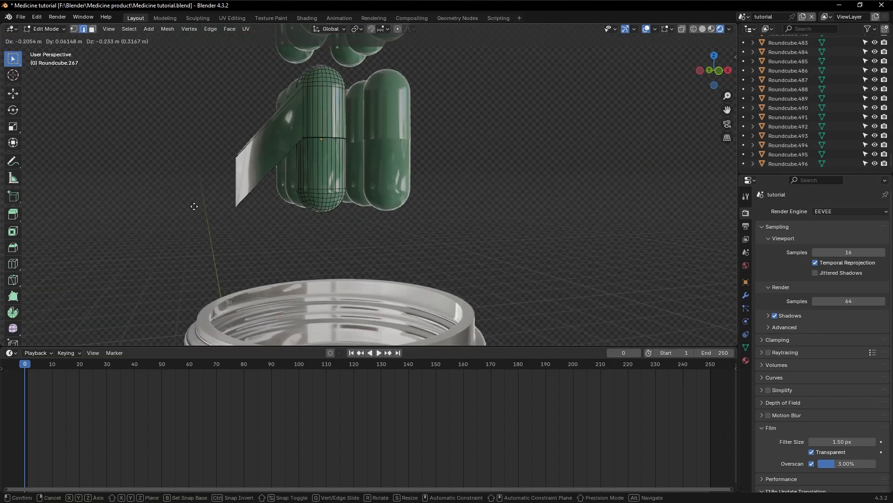
click(135, 185)
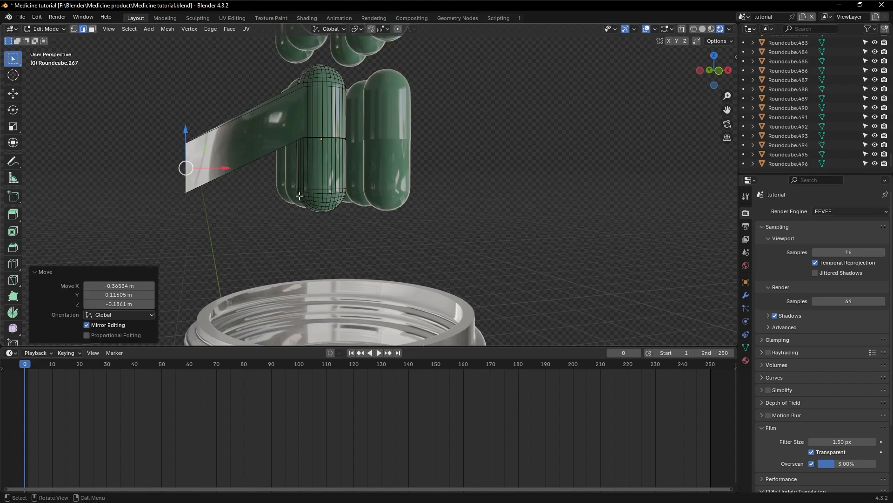
middle_drag(300, 195, 264, 145)
key(ctrl+z)
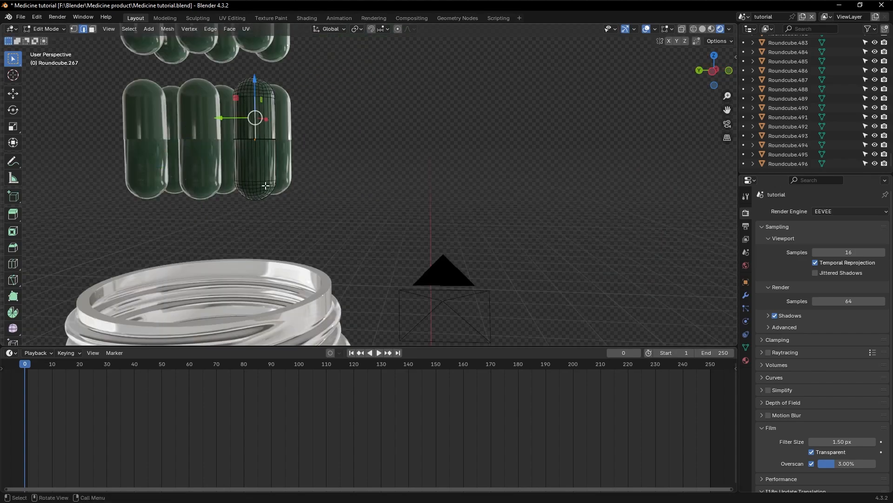
- Try moving the capsule's upper edge again near the bottle's mouth, undo it, and deselect the edge
middle_drag(265, 186, 239, 109)
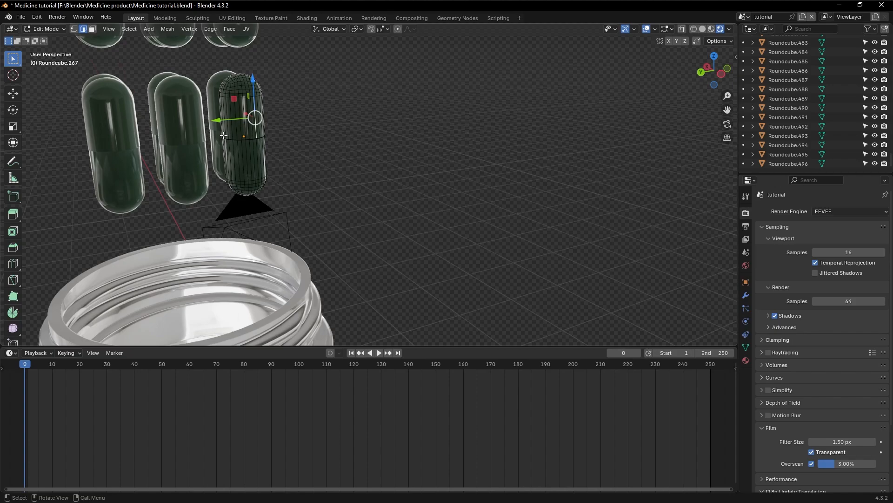
scroll(224, 135, down, 5)
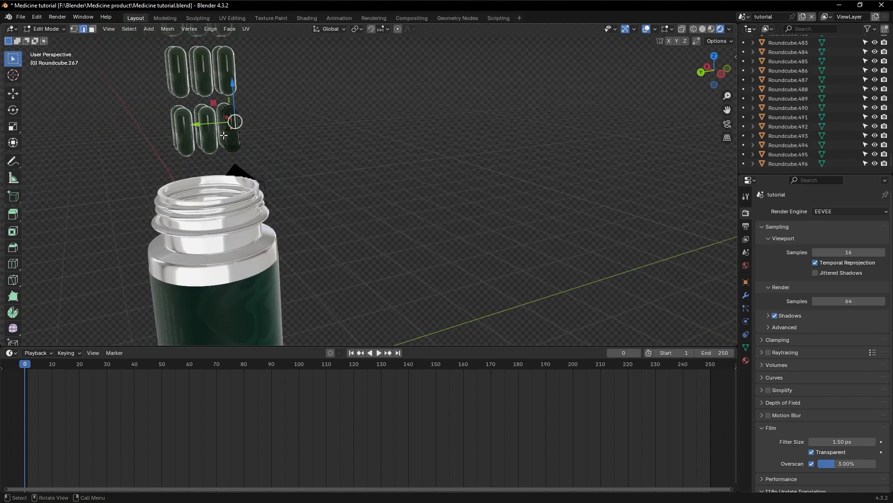
middle_drag(223, 135, 126, 151)
scroll(223, 135, up, 6)
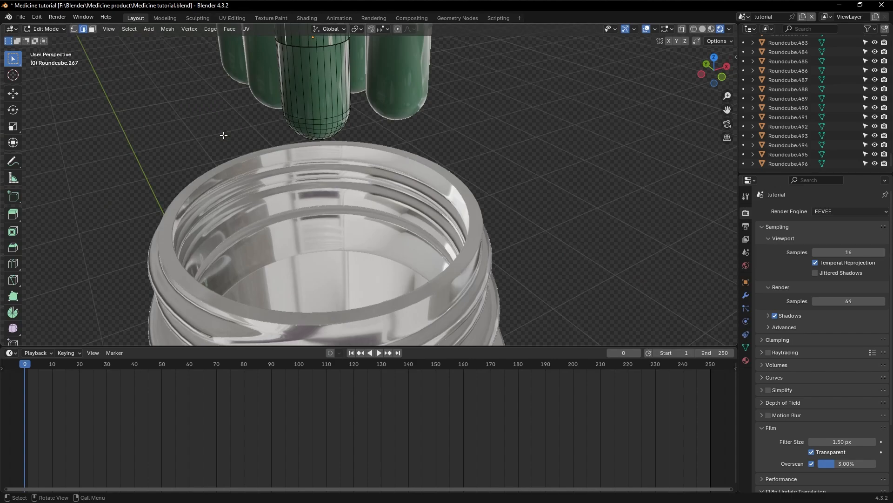
scroll(223, 135, down, 2)
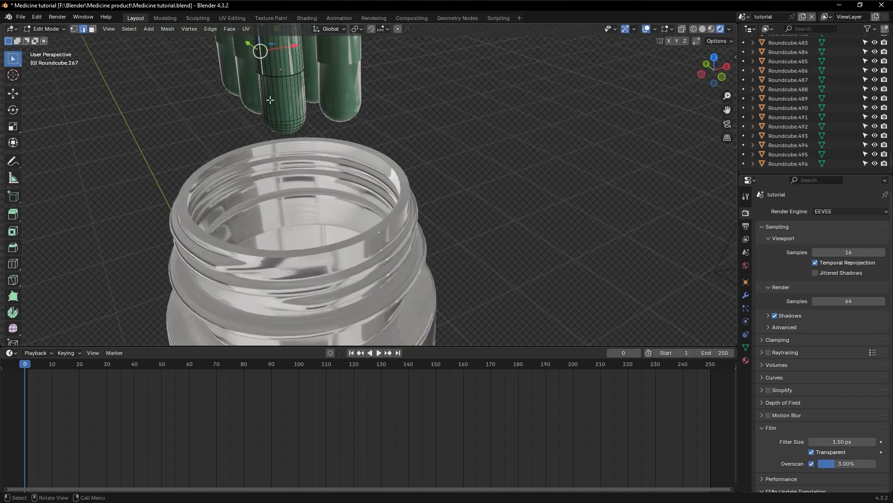
key(g)
click(220, 132)
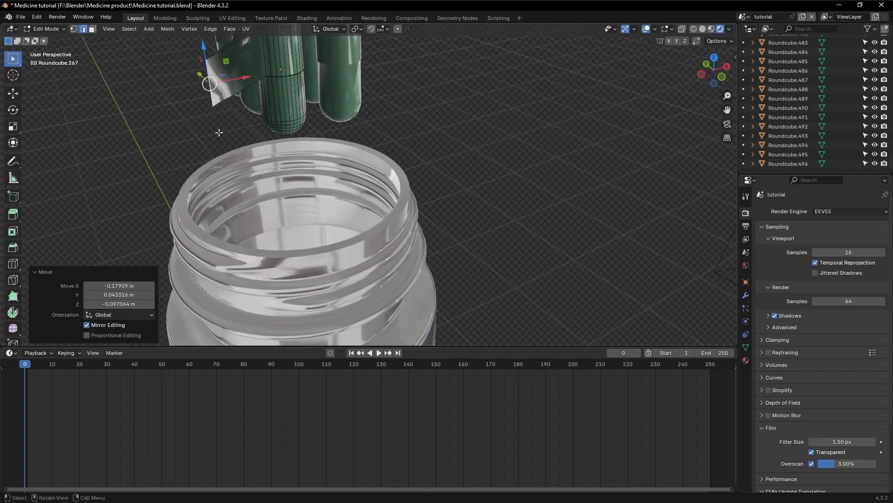
key(ctrl+z)
click(430, 169)
- Return the active capsule above the bottle's mouth from Edit Mode to Object Mode
scroll(430, 170, down, 2)
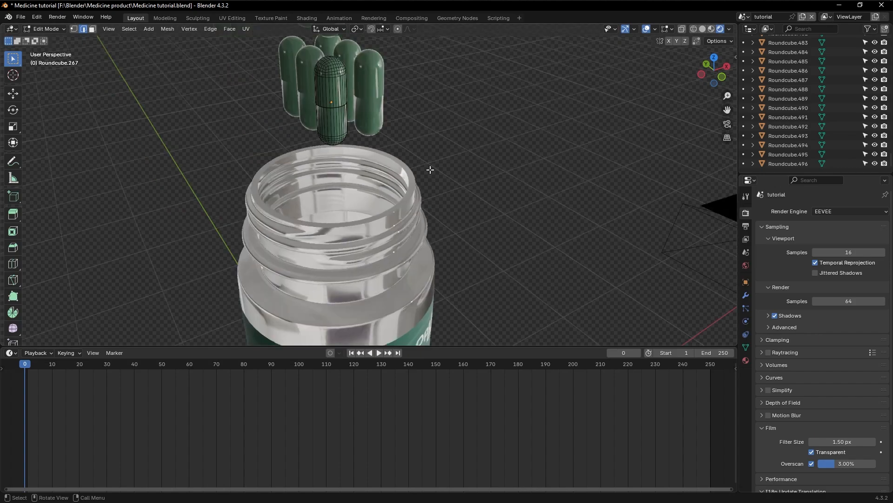
scroll(430, 170, down, 2)
middle_drag(430, 170, 507, 154)
scroll(430, 170, down, 2)
mouse_move(429, 170)
middle_down()
mouse_move(400, 181)
mouse_move(430, 170)
middle_up()
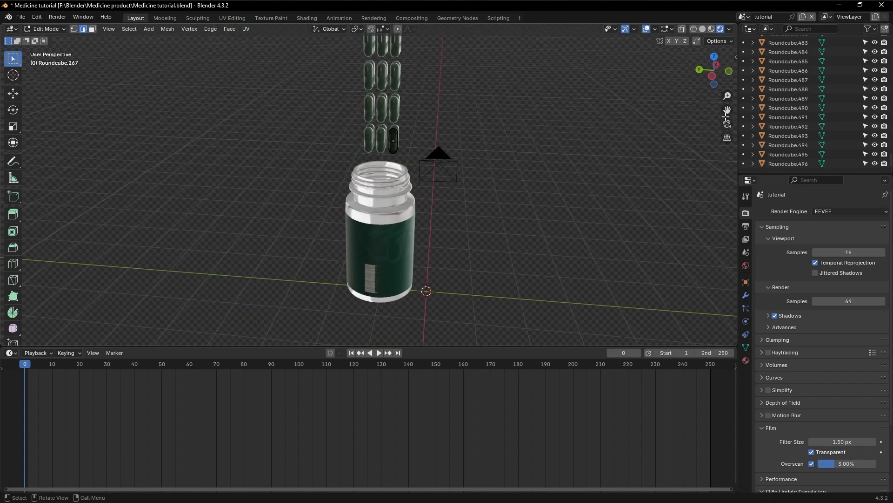
drag(726, 109, 727, 109)
middle_drag(524, 171, 524, 171)
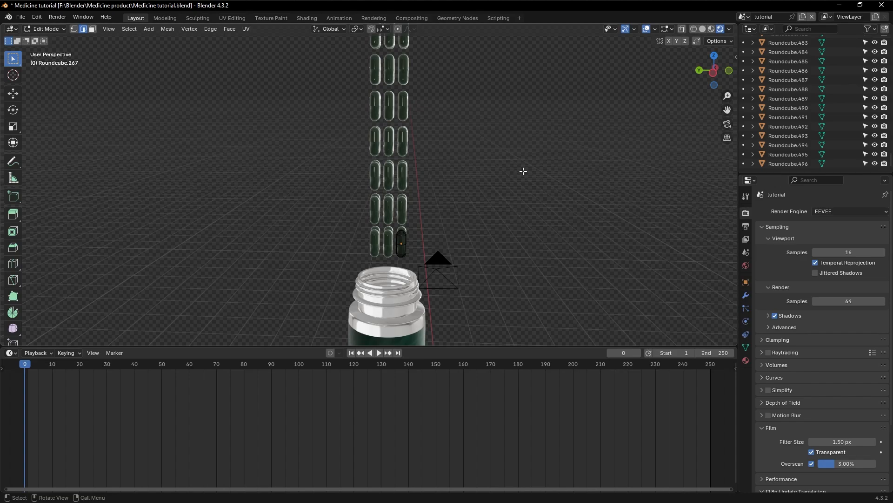
click(60, 32)
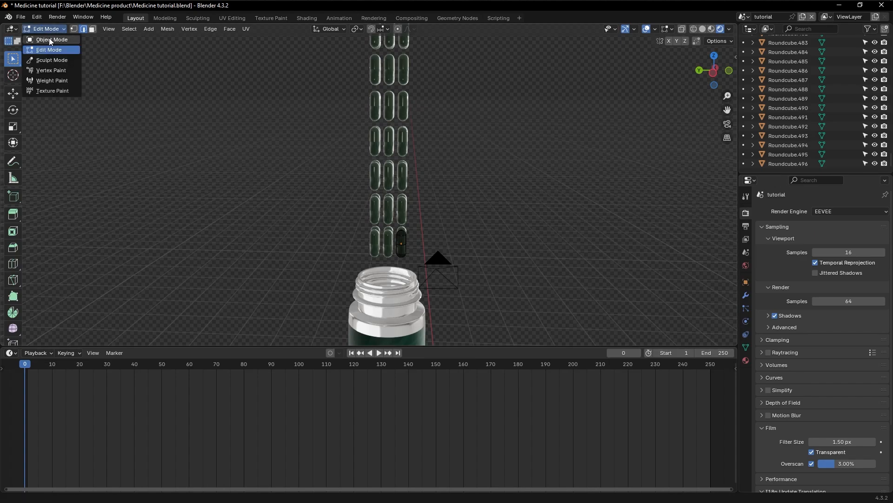
click(49, 38)
- Select all capsule objects in the scene list from Roundcube.250 through Roundcube.496
scroll(419, 162, down, 5)
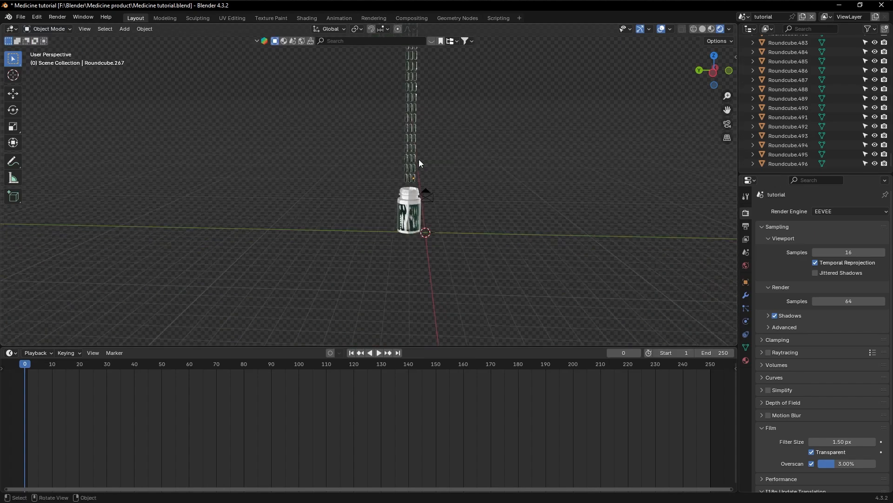
scroll(822, 89, up, 20)
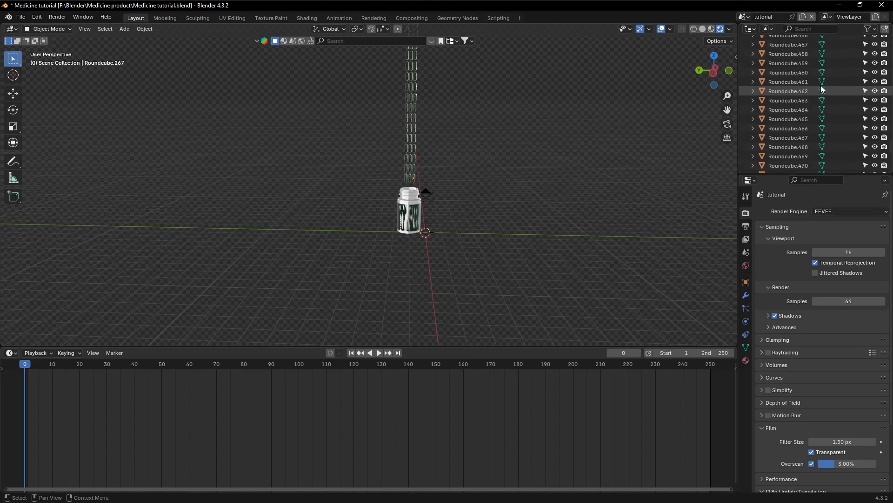
scroll(822, 89, up, 20)
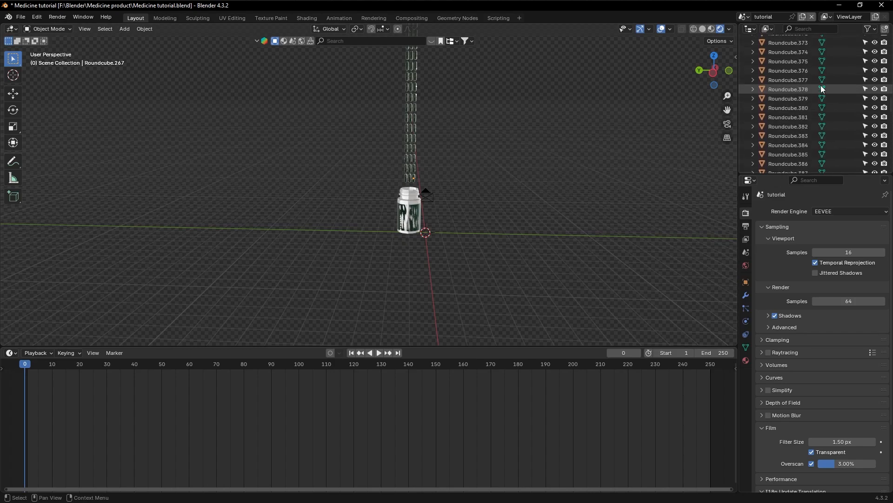
scroll(821, 88, up, 8)
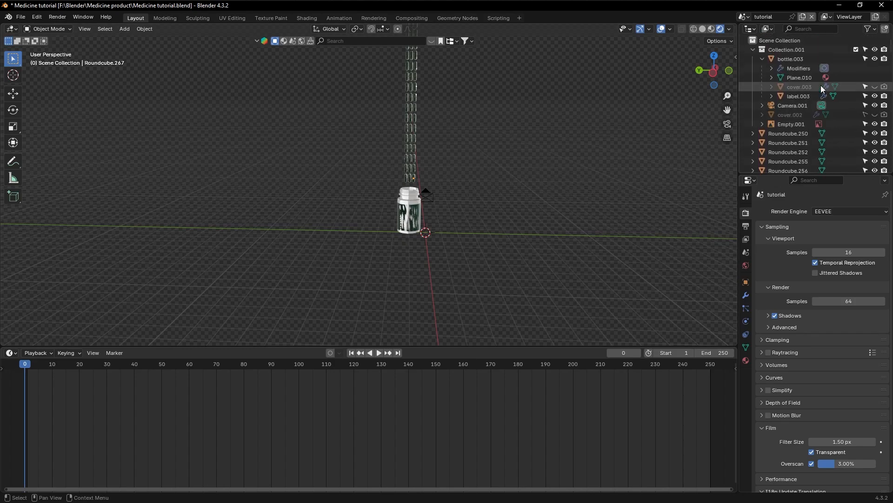
click(792, 135)
scroll(792, 135, down, 20)
scroll(792, 135, down, 20)
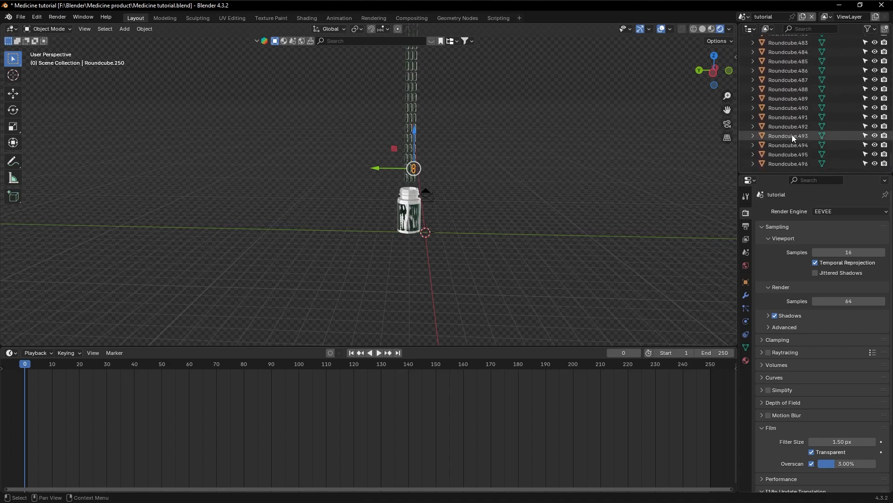
shift+click(786, 164)
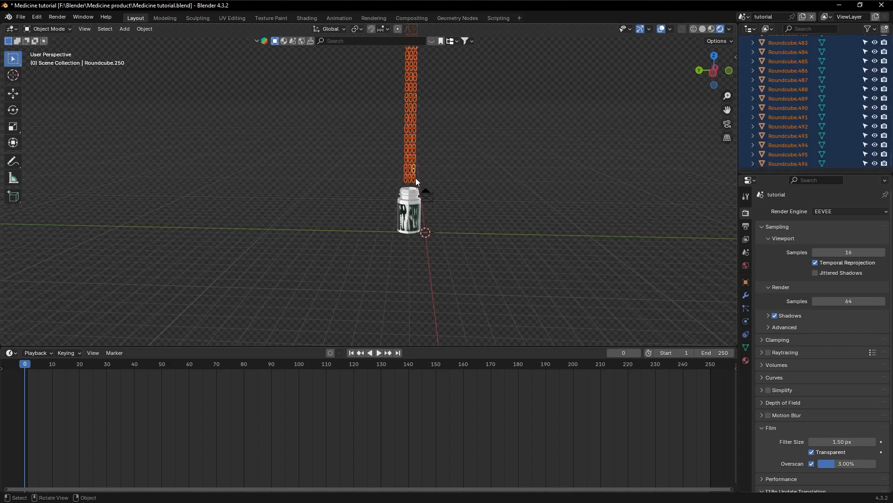
- Make the front capsule in the lowest row active, link its object data to all selected capsules, and clear the selection
scroll(415, 178, up, 7)
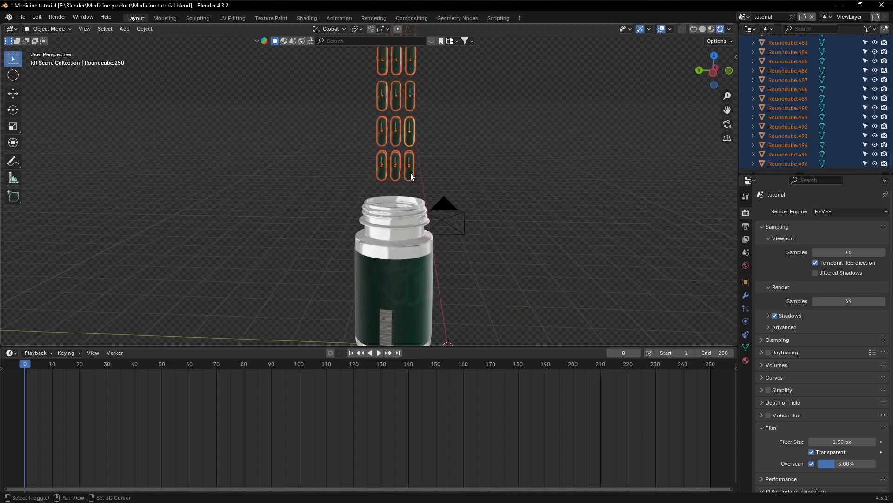
shift+click(411, 173)
mouse_move(410, 172)
middle_down()
mouse_move(390, 177)
mouse_move(411, 173)
mouse_move(401, 173)
middle_up()
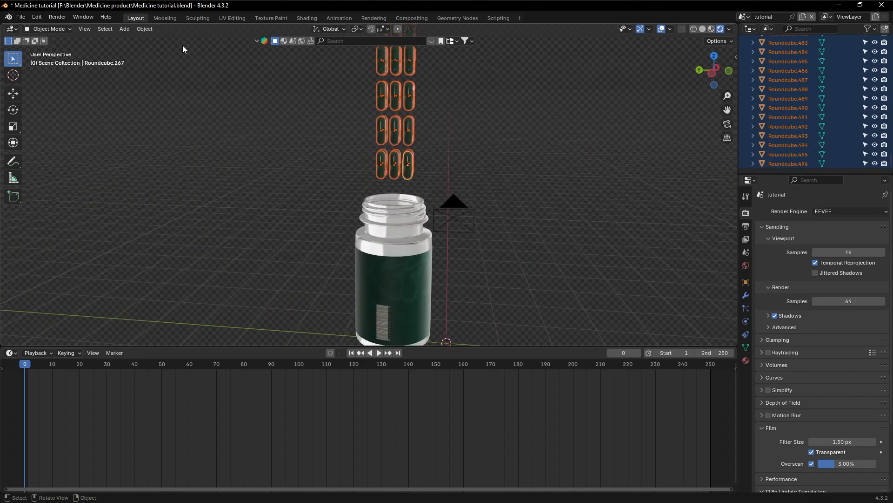
click(145, 30)
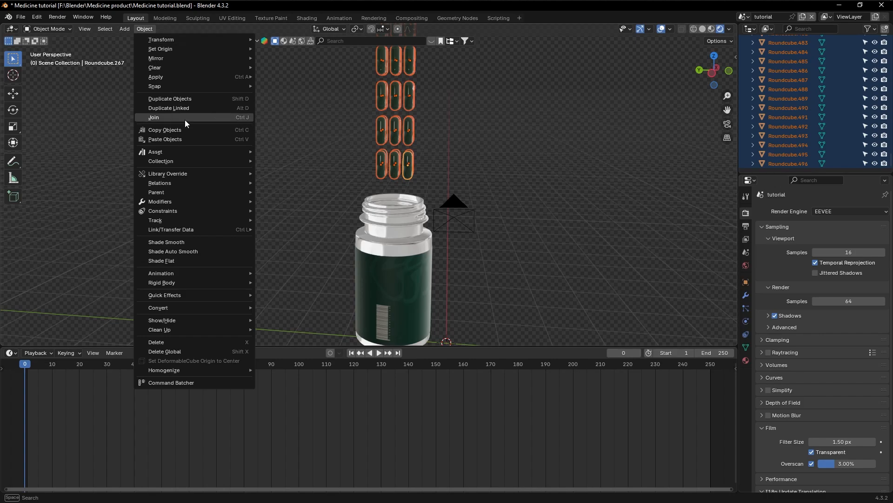
mouse_move(169, 229)
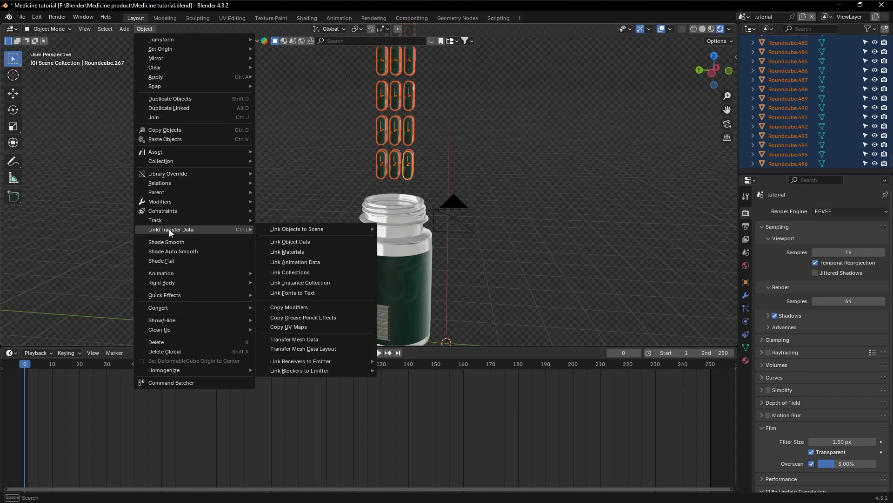
mouse_move(294, 229)
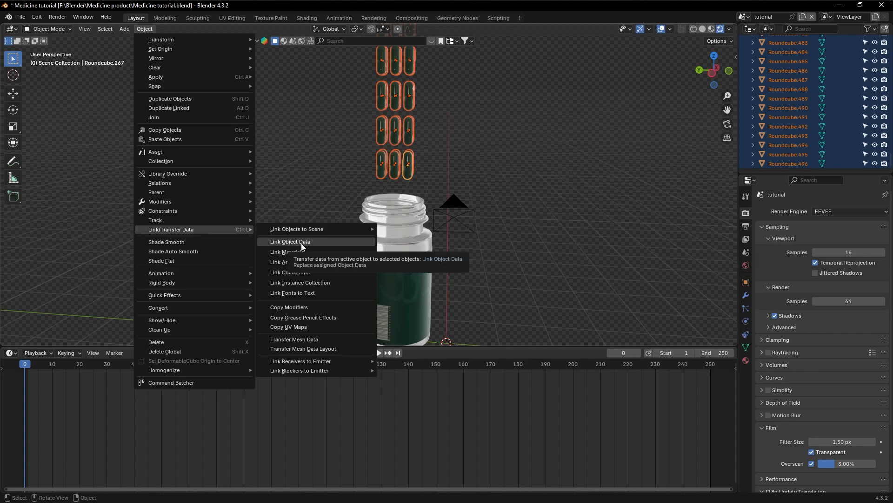
click(301, 243)
click(470, 160)
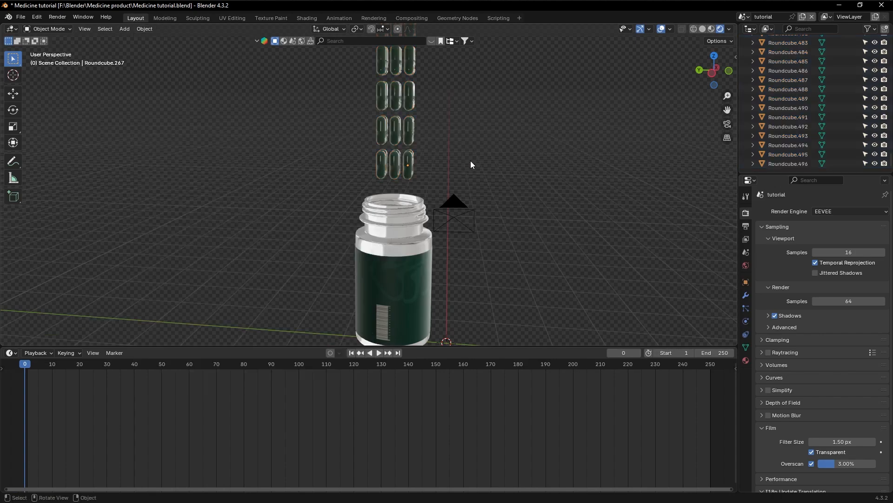
- Test the shared mesh by moving an edge of the active capsule in Edit Mode, and undo the move before returning to Object Mode
scroll(470, 160, up, 3)
scroll(427, 164, up, 2)
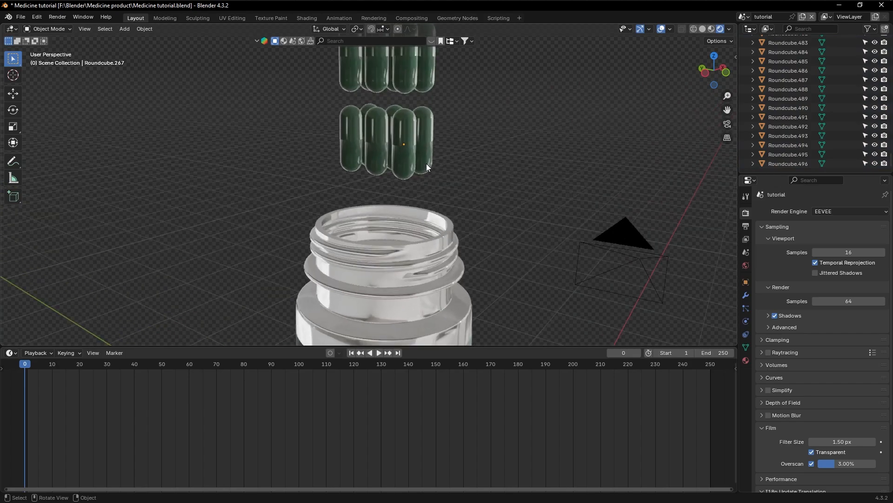
click(57, 29)
click(52, 49)
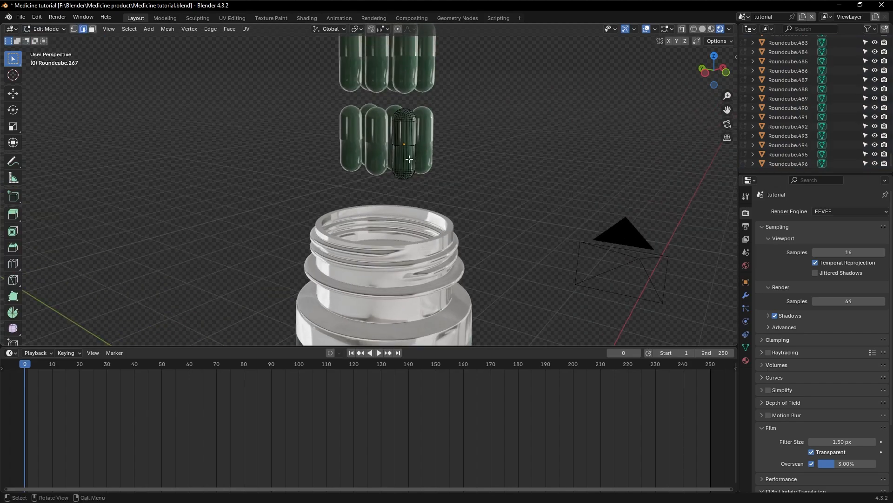
click(401, 125)
key(g)
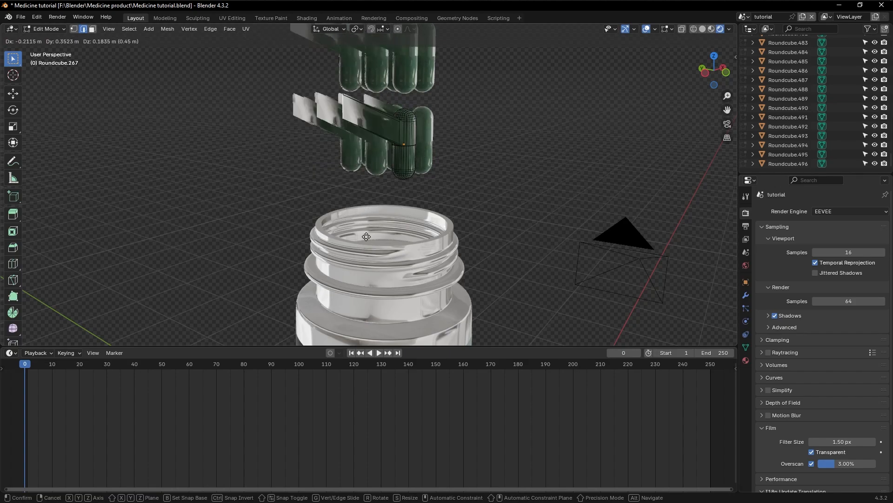
click(305, 207)
key(ctrl+z)
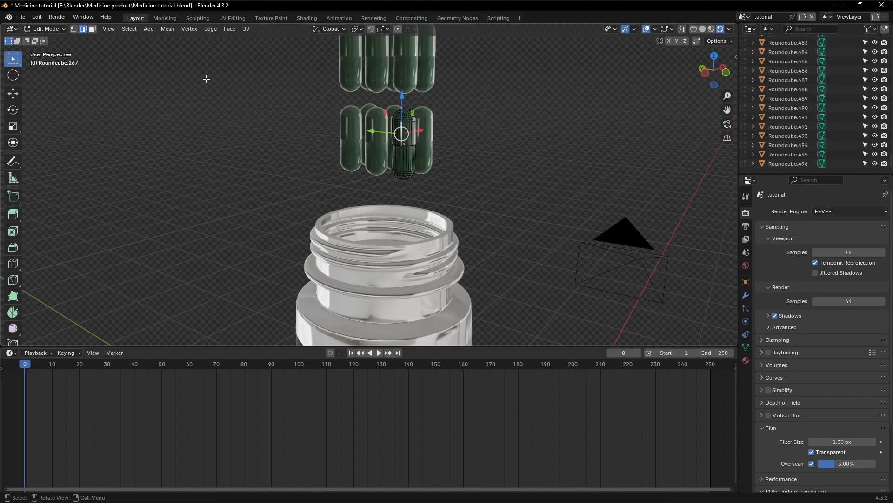
click(54, 32)
click(43, 41)
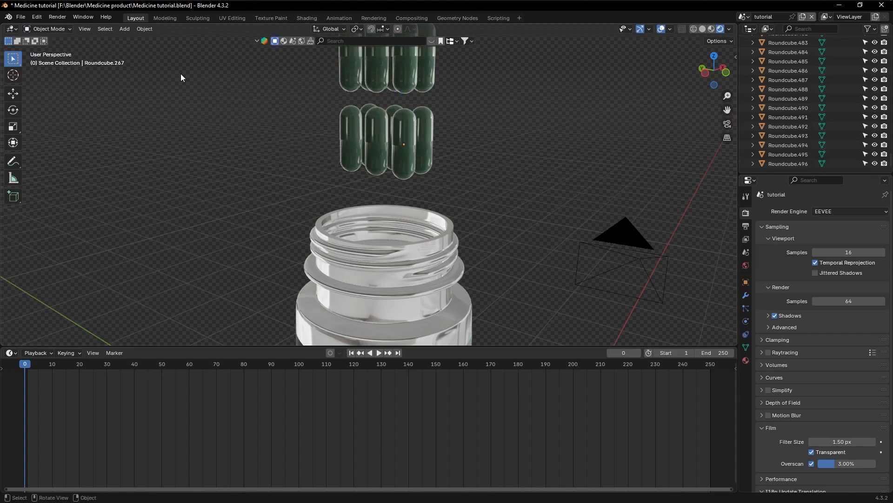
- Add an Active rigid body to the front capsule in the lowest row and set its collision shape to Capsule
click(397, 133)
click(747, 322)
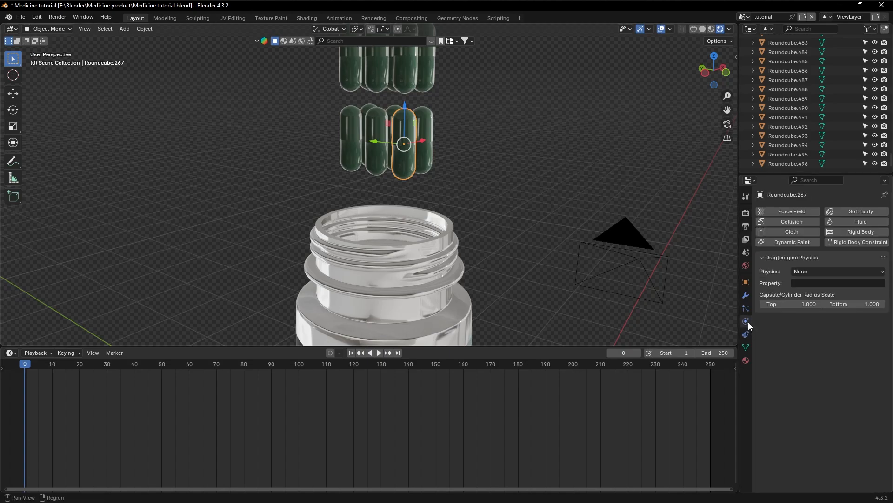
click(843, 233)
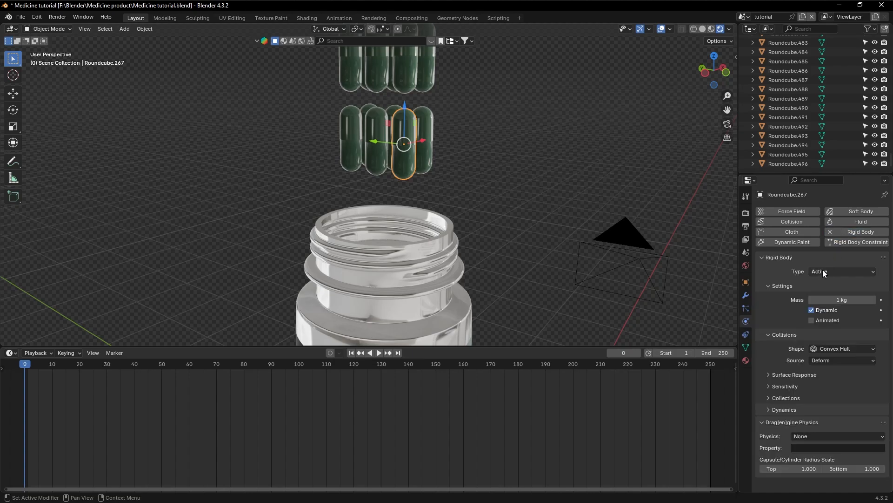
click(823, 348)
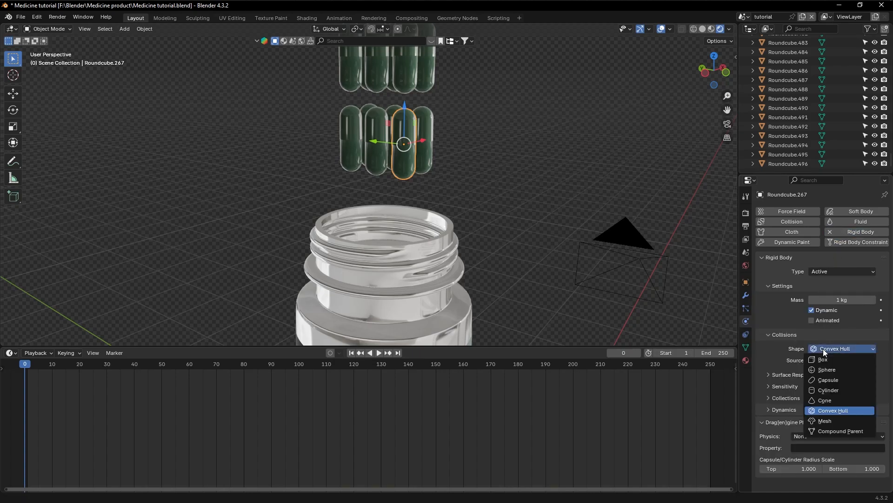
click(823, 380)
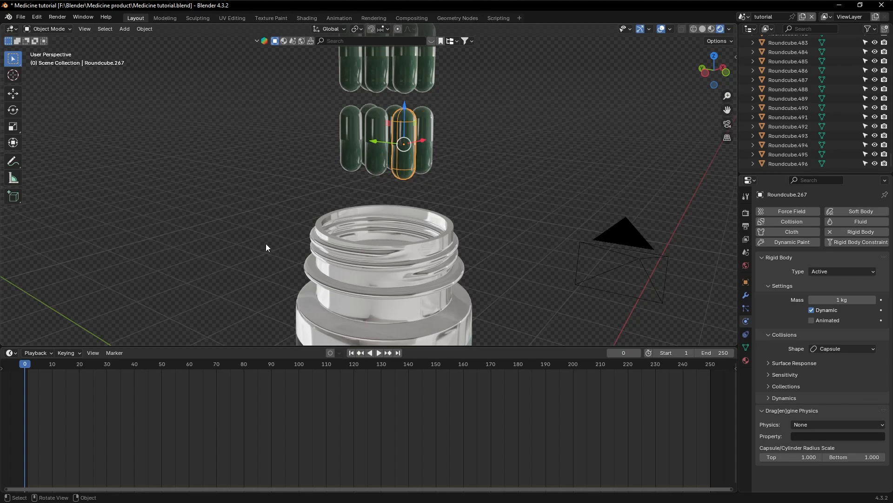
- Play the capsule's rigid body simulation twice in the Timeline and return to frame 0
click(14, 355)
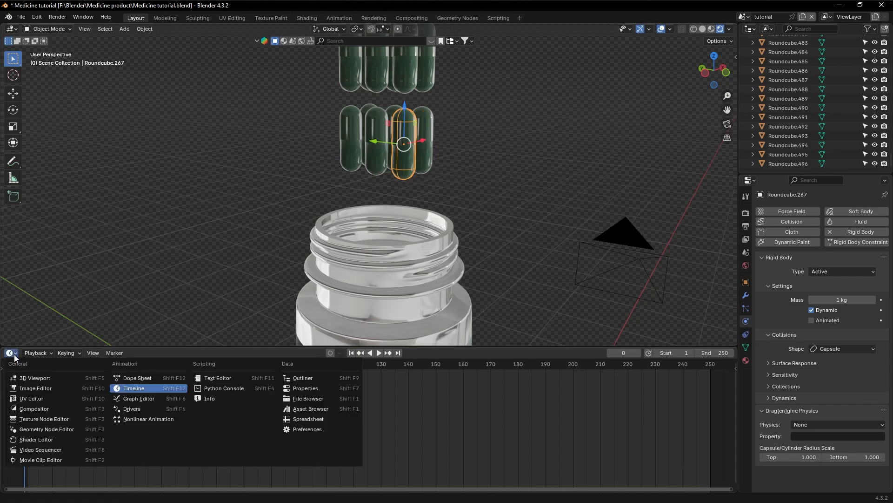
click(114, 388)
key(space)
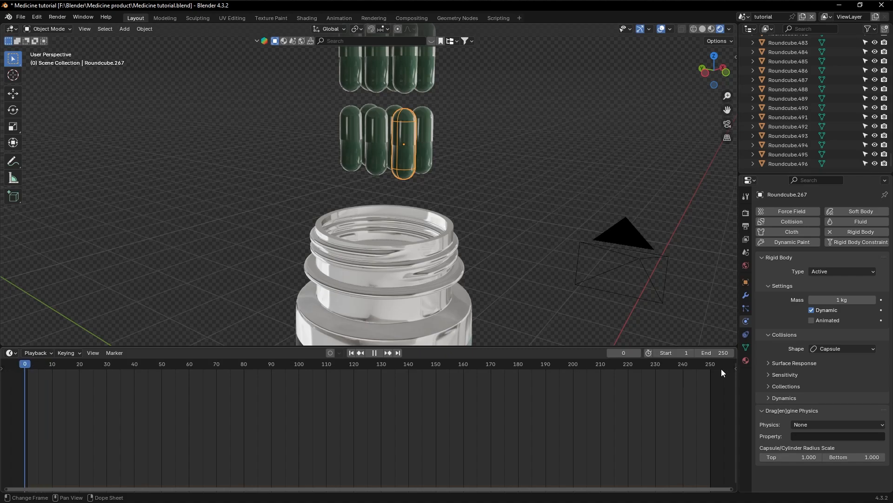
key(space)
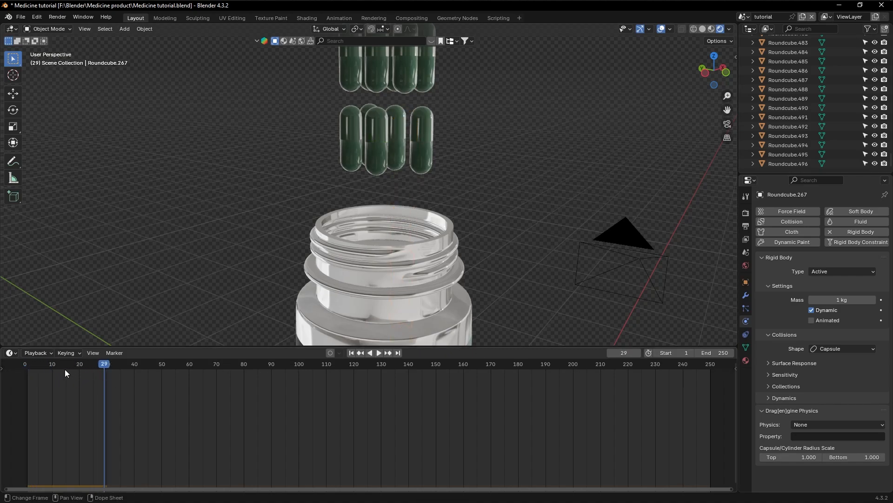
drag(64, 368, 24, 369)
key(space)
key(space)
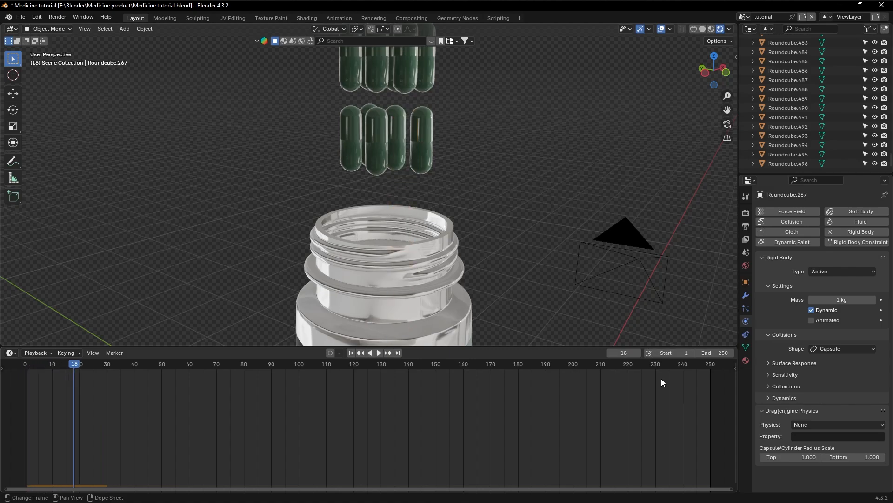
drag(65, 374, 708, 378)
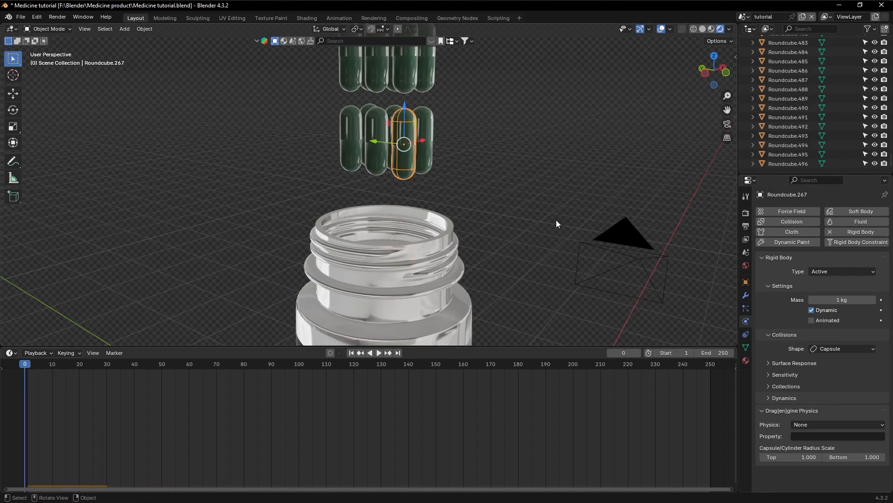
- Replay the falling capsule with the whole bottle in view and rewind to frame 0
scroll(556, 219, down, 5)
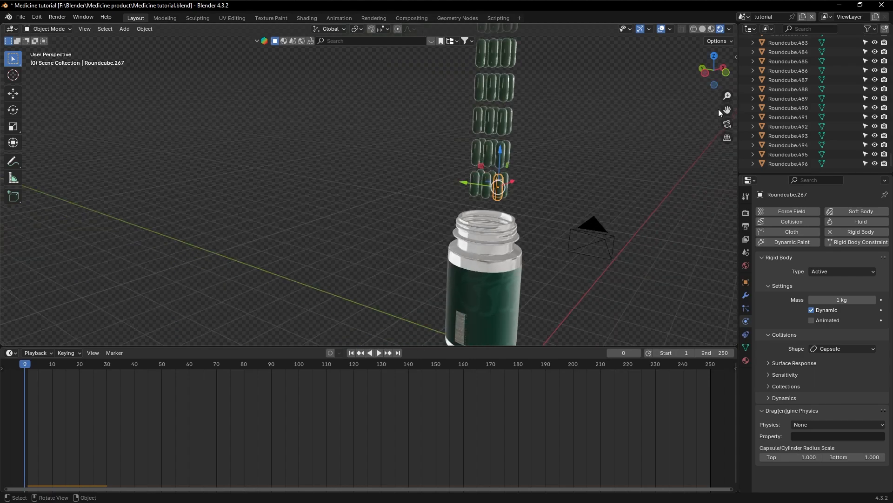
drag(727, 110, 660, 49)
key(space)
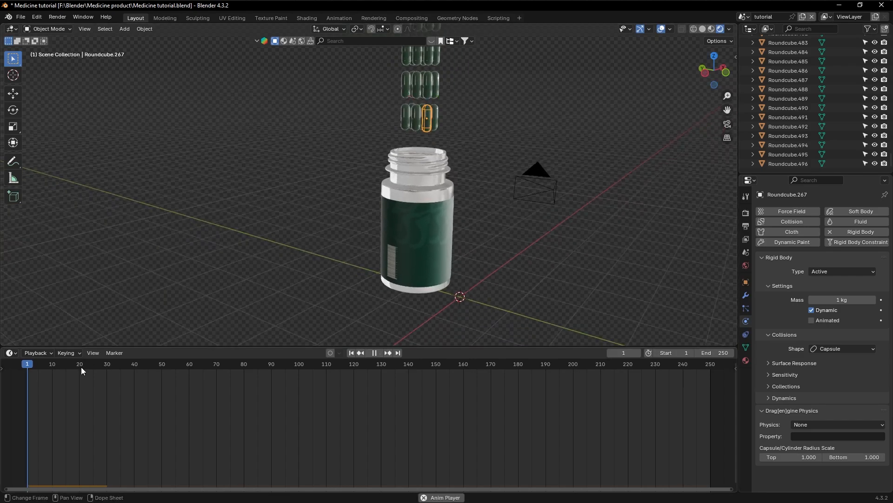
key(space)
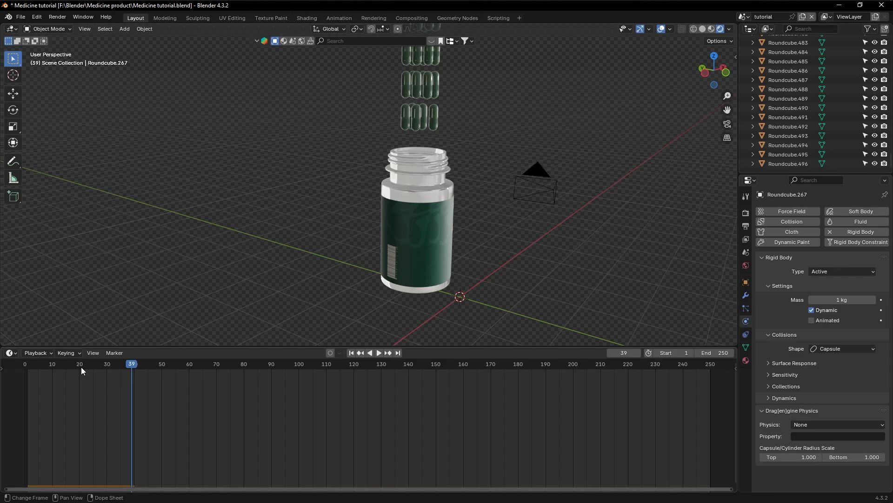
drag(81, 367, 7, 367)
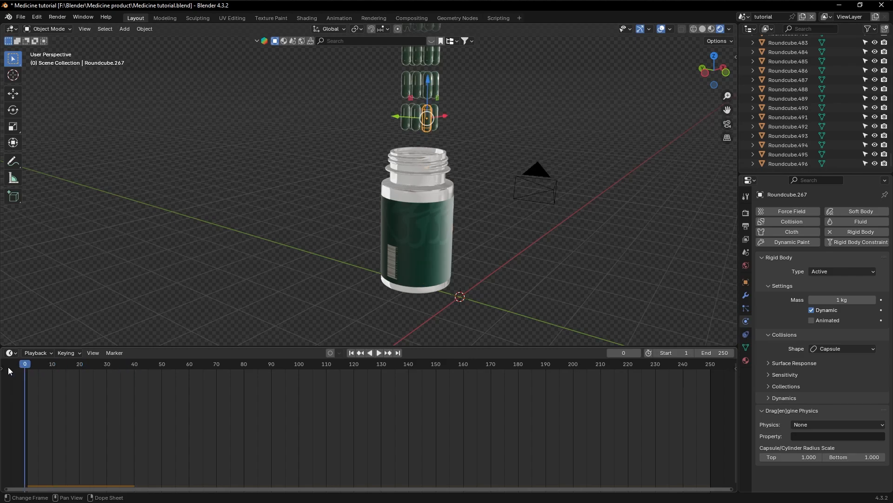
scroll(286, 289, down, 3)
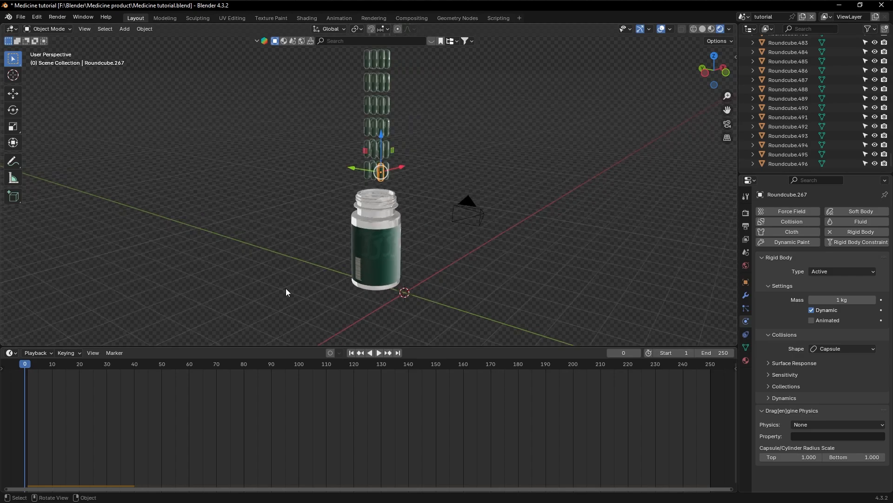
- Select the entire stack of capsules above the bottle, keeping the capsule that already has the rigid body active
scroll(286, 292, down, 6)
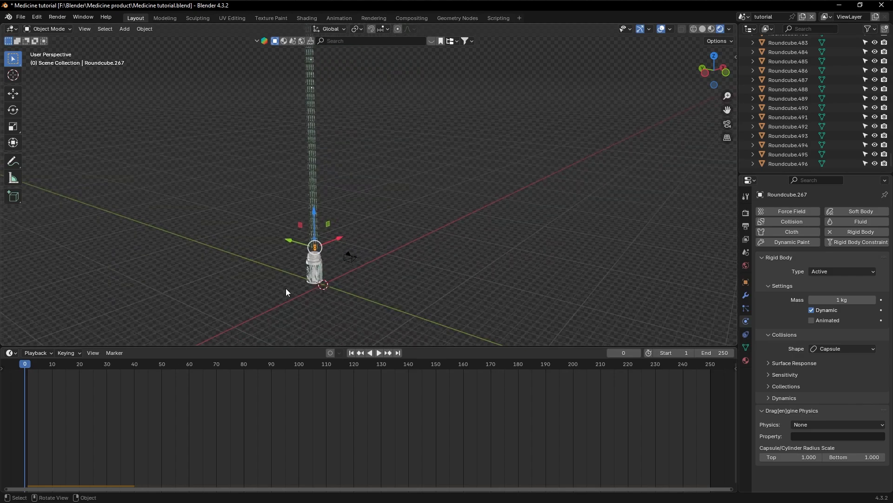
scroll(286, 289, down, 3)
mouse_move(286, 288)
middle_down()
mouse_move(325, 276)
mouse_move(289, 276)
middle_up()
scroll(285, 289, up, 5)
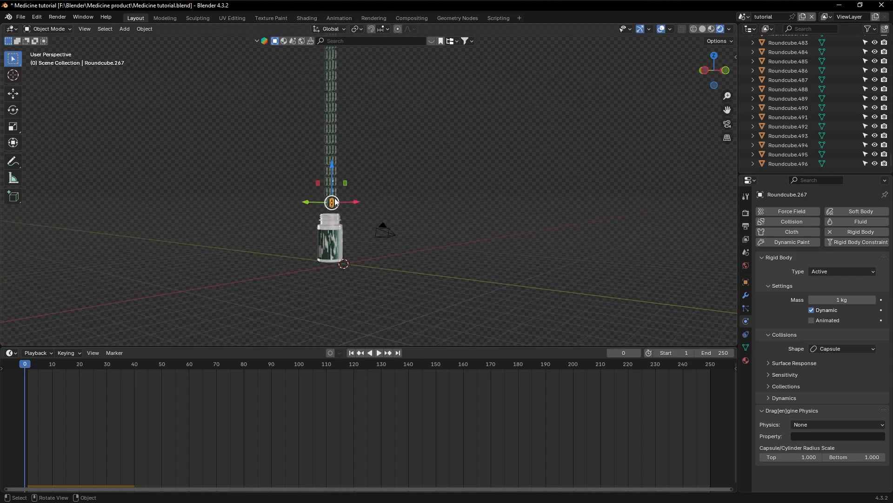
shift+click(332, 204)
scroll(332, 204, down, 6)
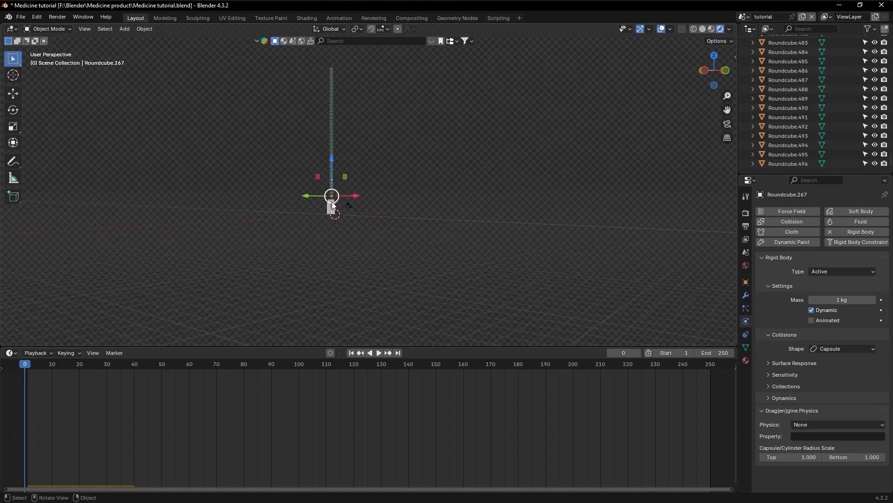
scroll(332, 204, up, 1)
scroll(332, 204, down, 1)
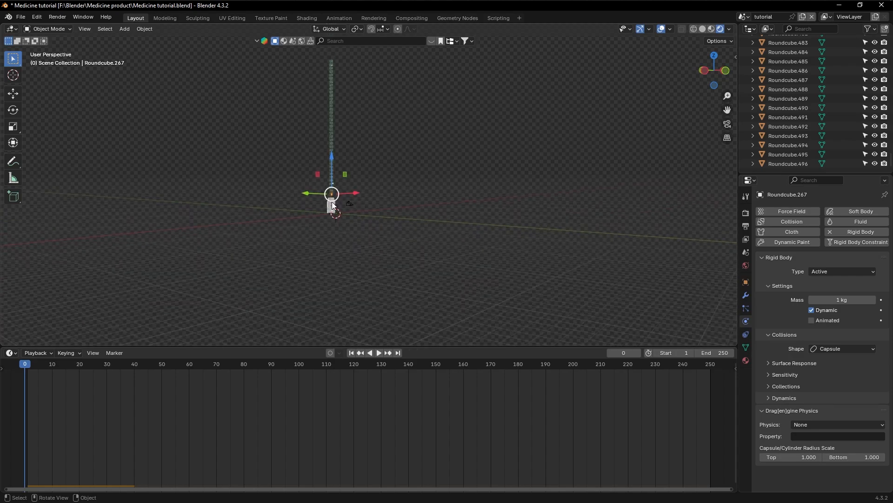
drag(727, 109, 737, 169)
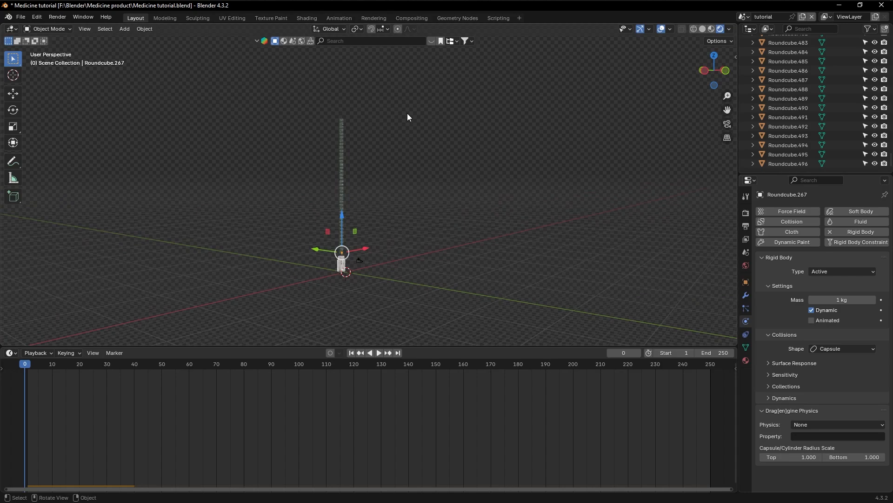
drag(311, 98, 372, 257)
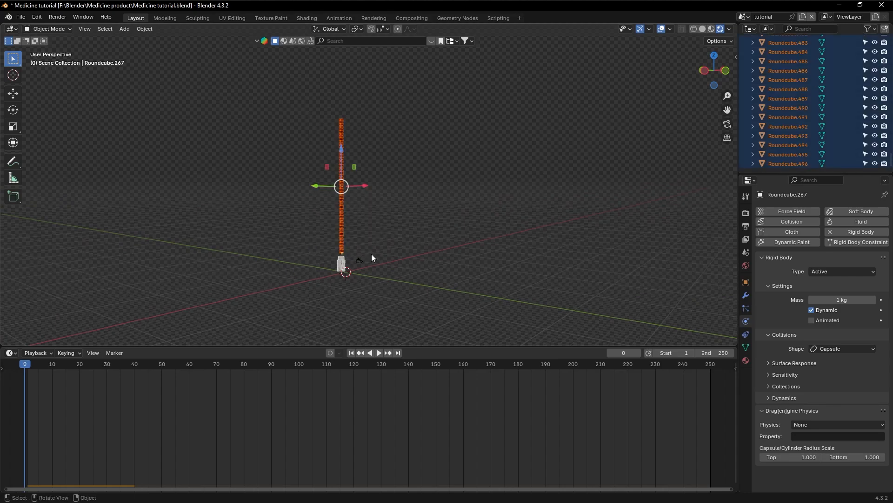
- Copy the active capsule's rigid body settings to all the selected capsules with Copy from Active
scroll(348, 256, up, 6)
scroll(347, 253, up, 6)
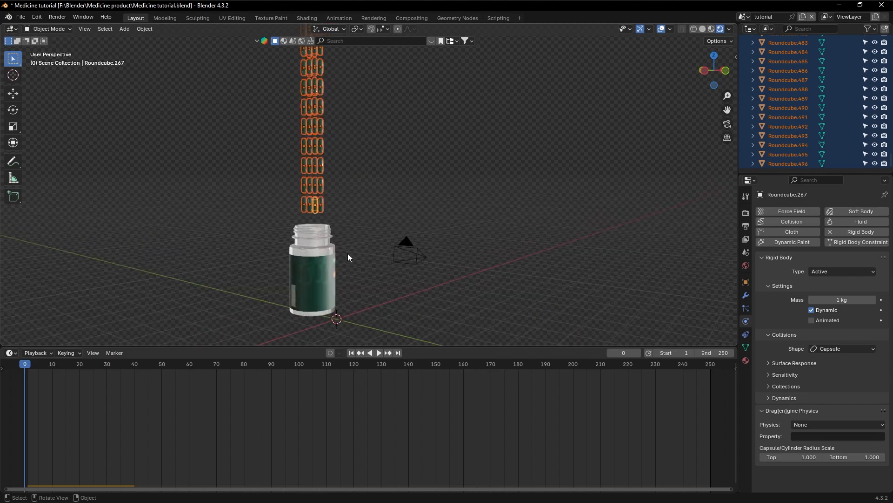
key(KP_4)
key(KP_4)
key(KP_4)
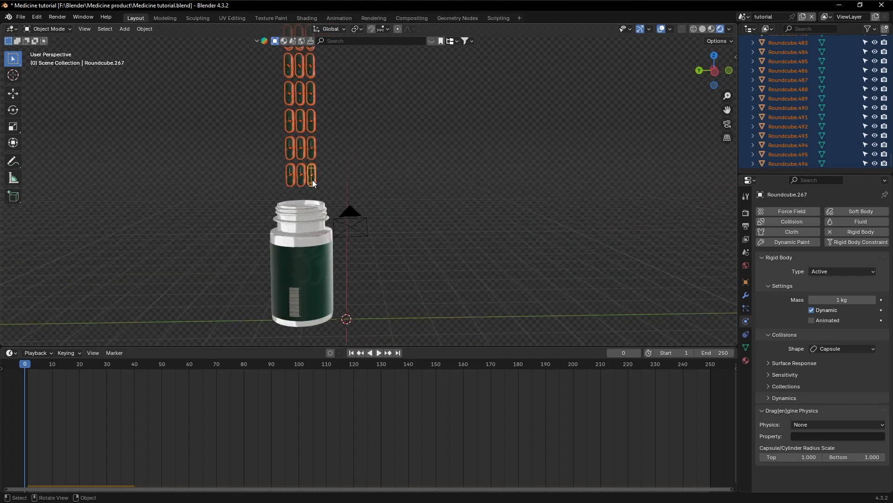
click(144, 28)
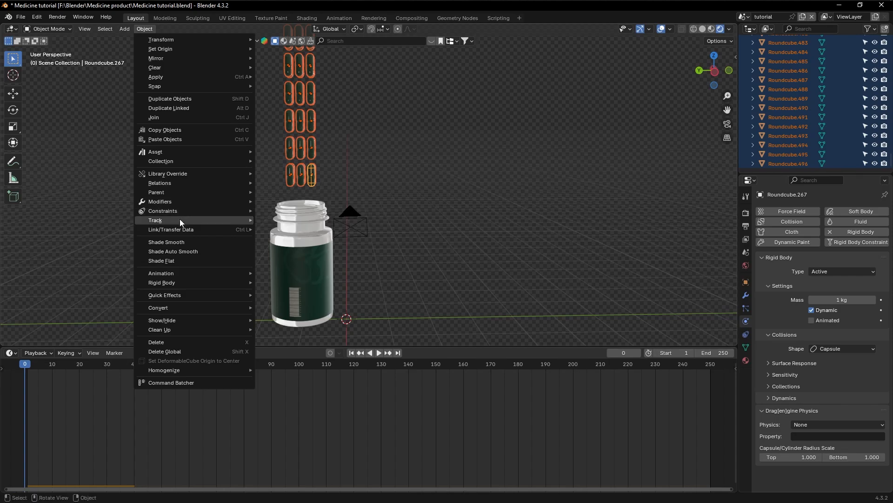
mouse_move(179, 230)
mouse_move(172, 282)
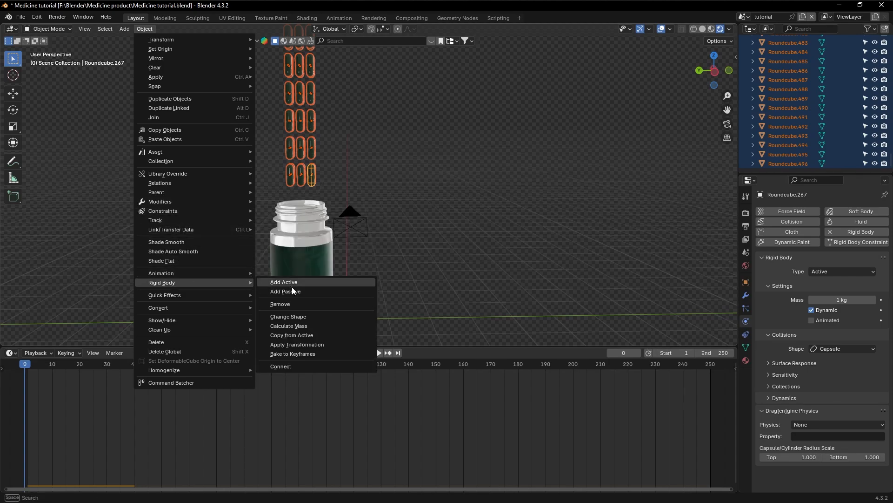
click(322, 335)
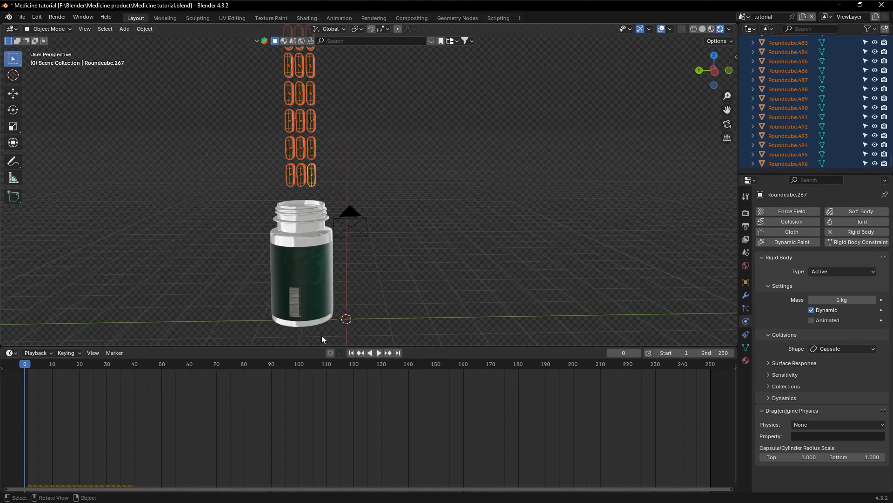
- Deselect the capsules, play the simulation of the whole stack falling, and return to frame 0
click(384, 173)
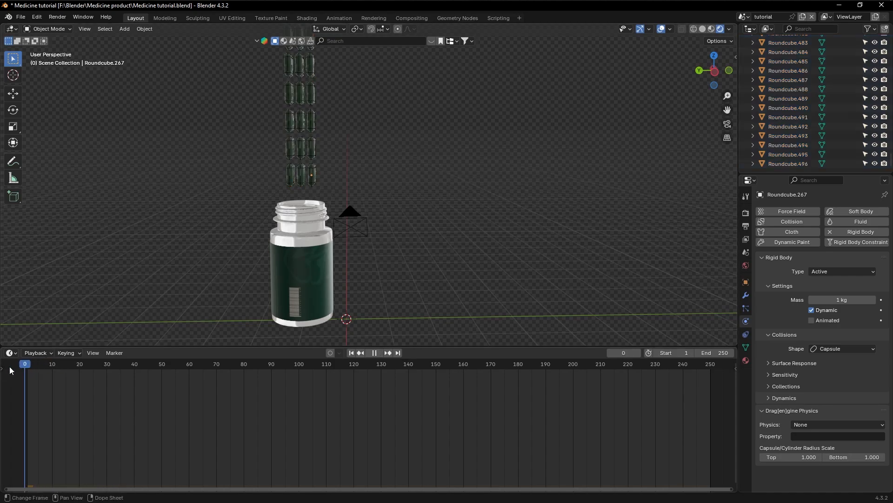
key(space)
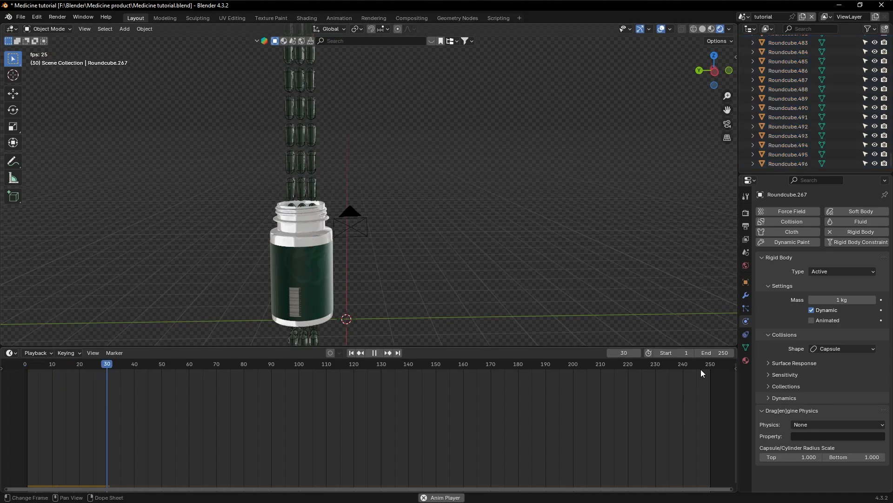
key(space)
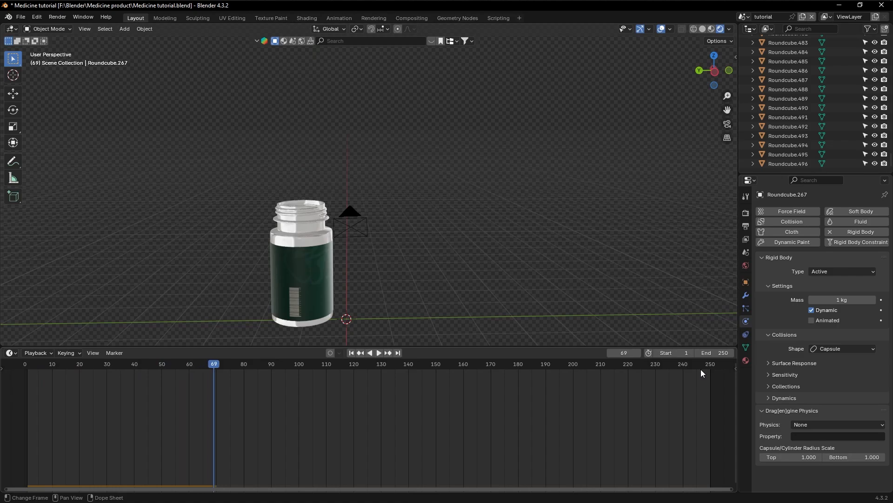
drag(187, 359, 21, 370)
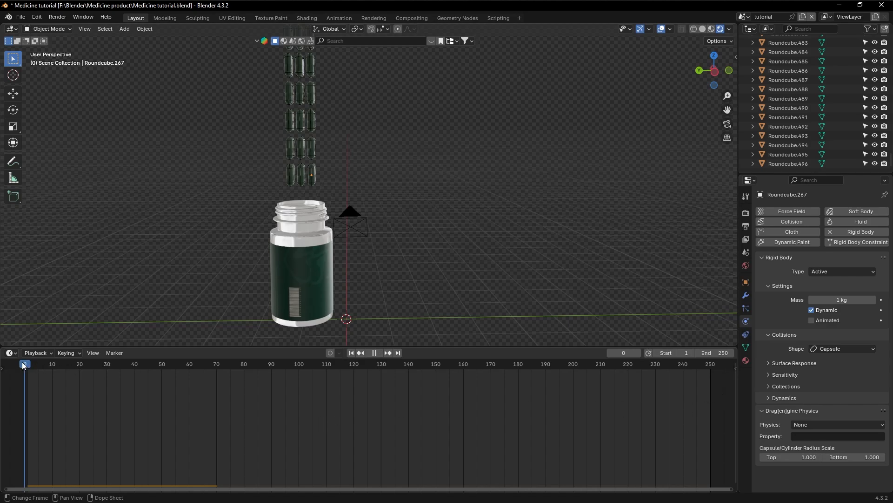
mouse_move(23, 365)
mouse_down()
mouse_move(237, 365)
mouse_move(24, 370)
mouse_up()
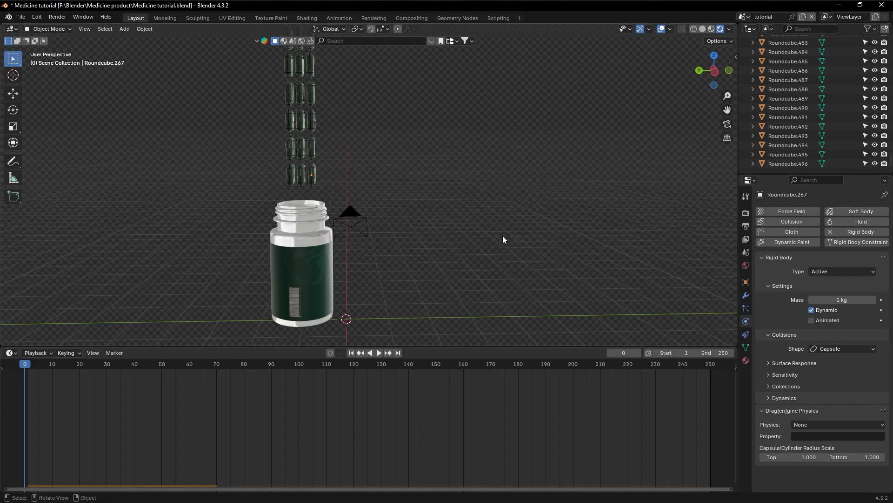
- Add a rigid body to the medicine bottle, with its type set to Passive and its collision shape to Mesh
click(312, 227)
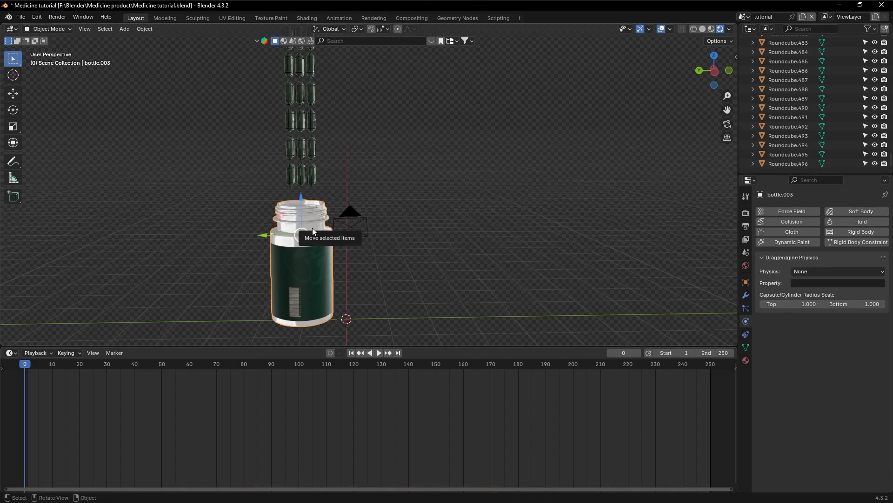
click(851, 233)
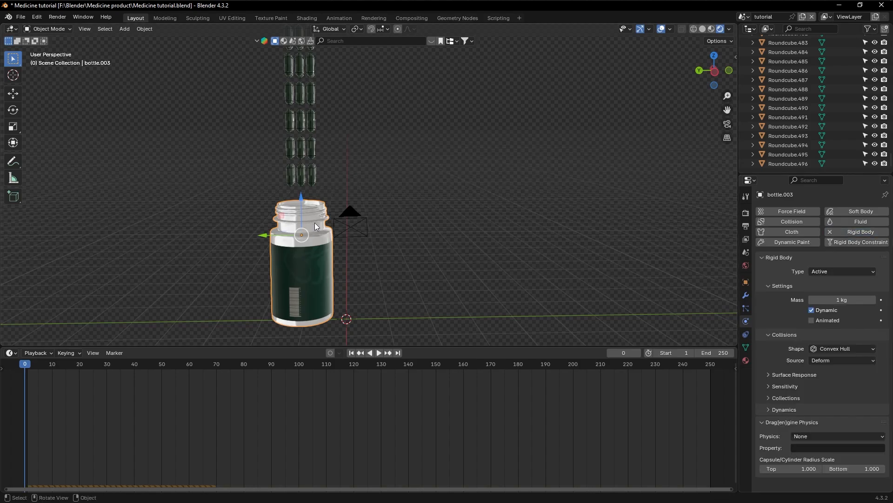
click(821, 273)
click(821, 293)
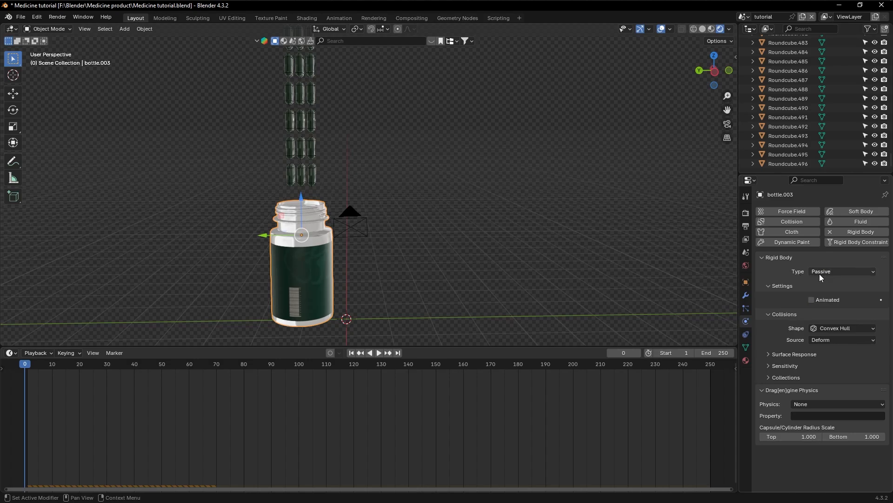
click(838, 329)
click(826, 400)
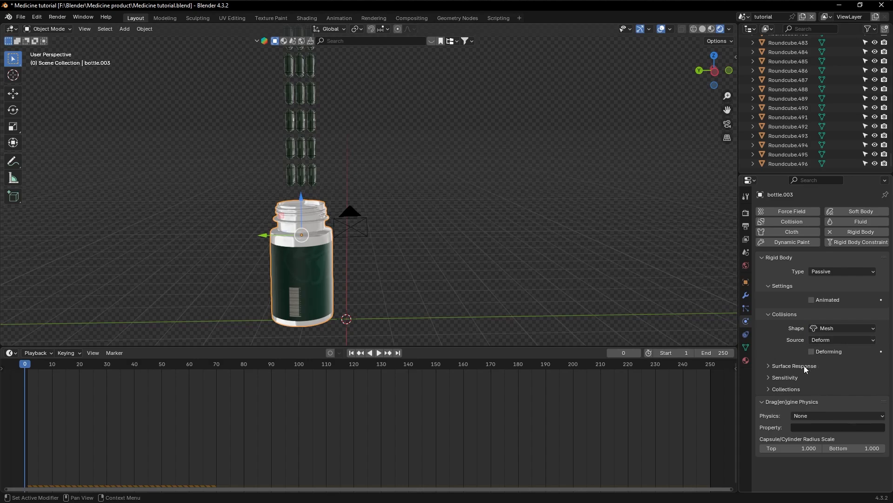
- Play the simulation of the capsules dropping into the passive bottle, replay its beginning, and rewind to frame 0
key(space)
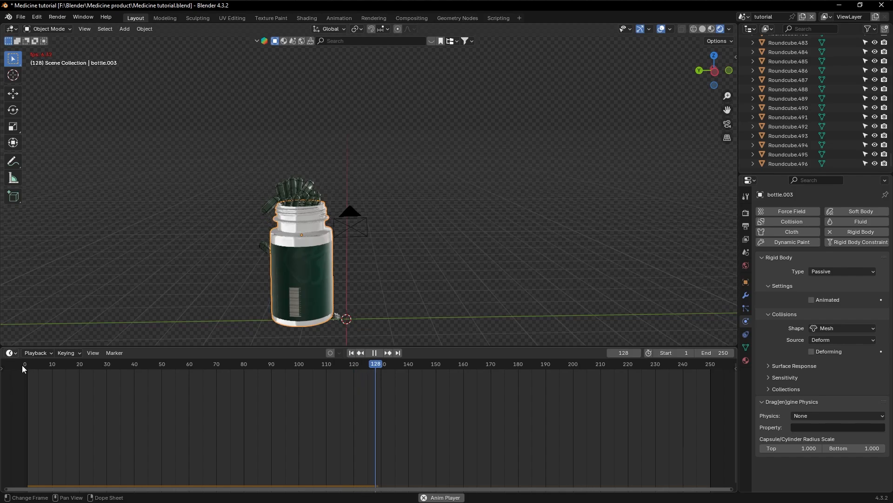
drag(49, 365, 721, 361)
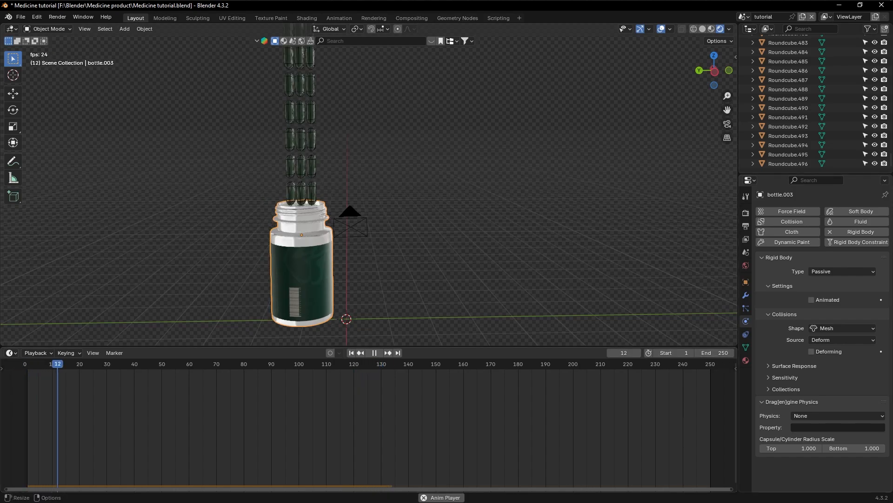
key(space)
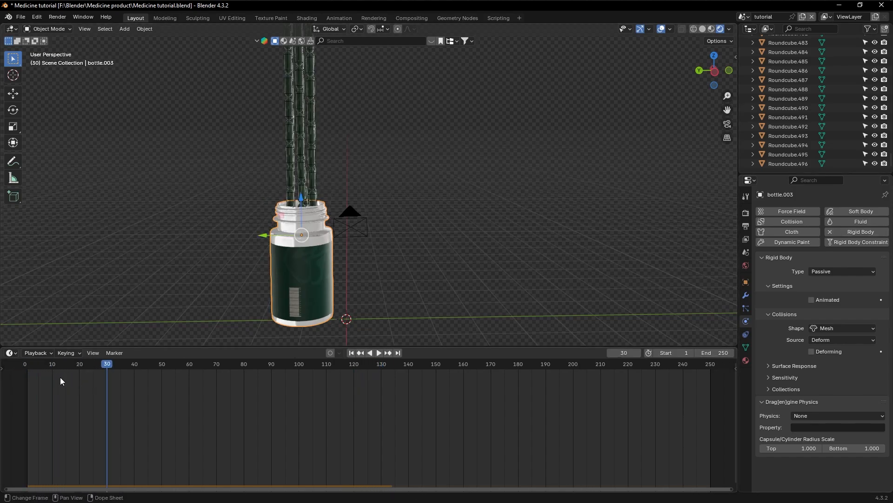
drag(60, 377, 698, 368)
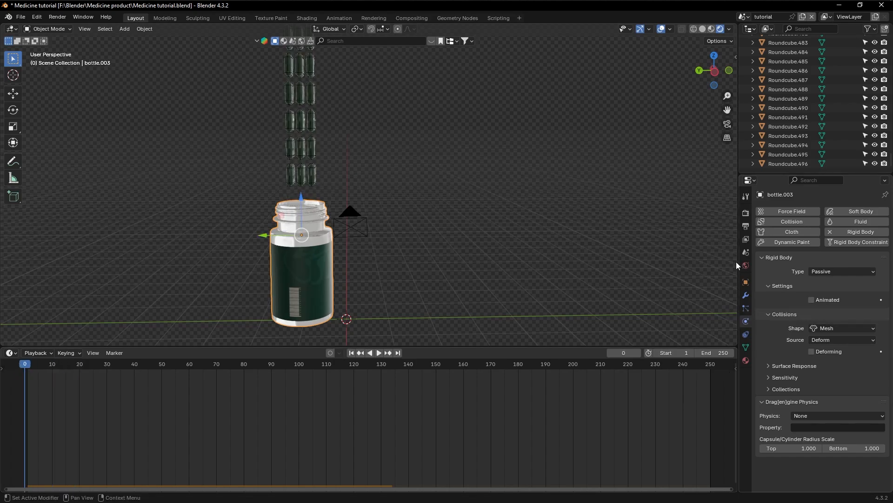
- Select the uppermost 13 rows of the capsule stack and delete them
scroll(567, 218, down, 3)
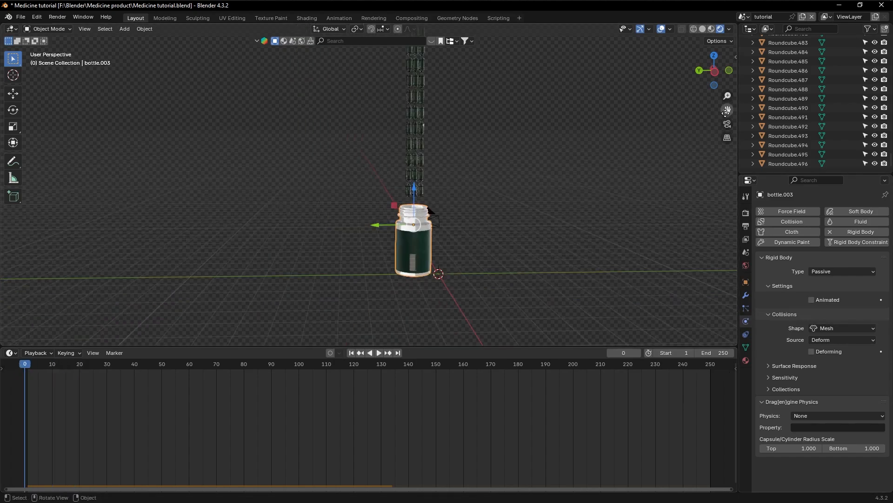
drag(725, 112, 680, 409)
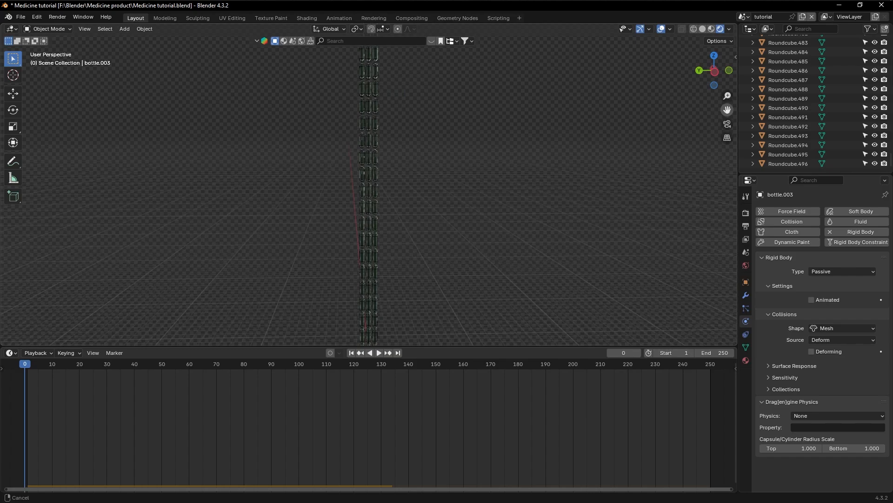
drag(701, 29, 694, 110)
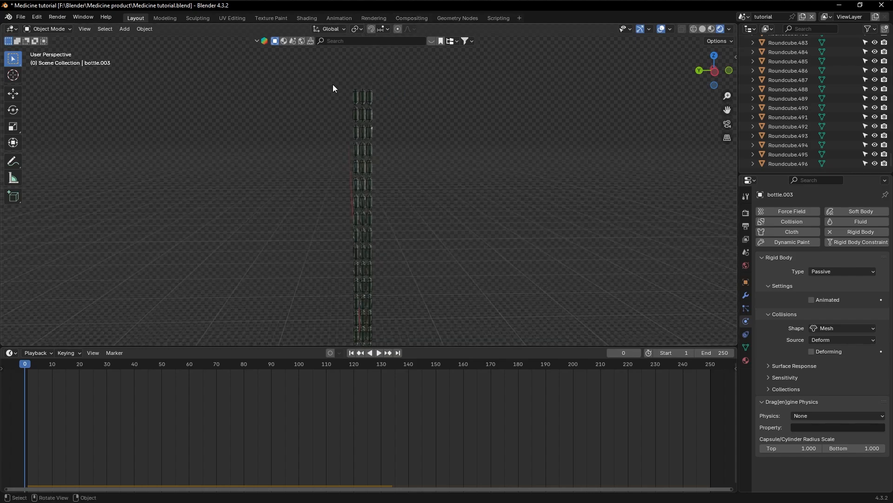
drag(315, 84, 428, 310)
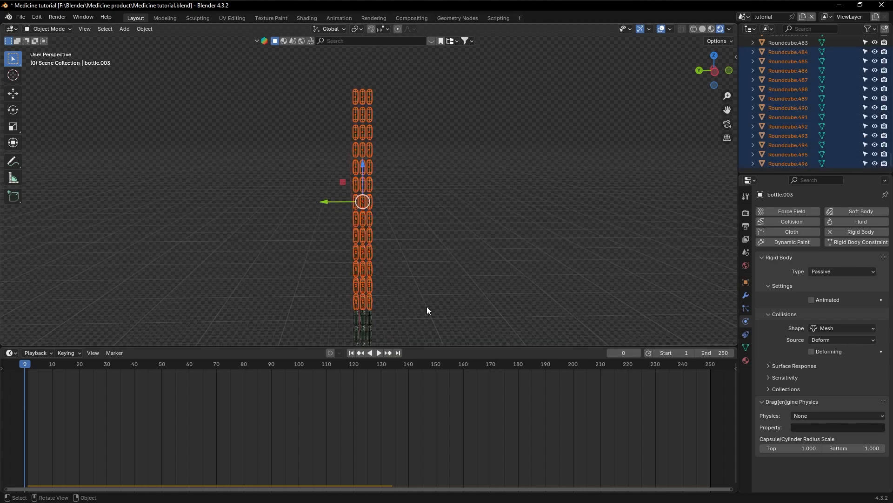
key(KP_6)
key(KP_6)
key(KP_6)
key(KP_6)
key(KP_6)
key(KP_6)
key(KP_6)
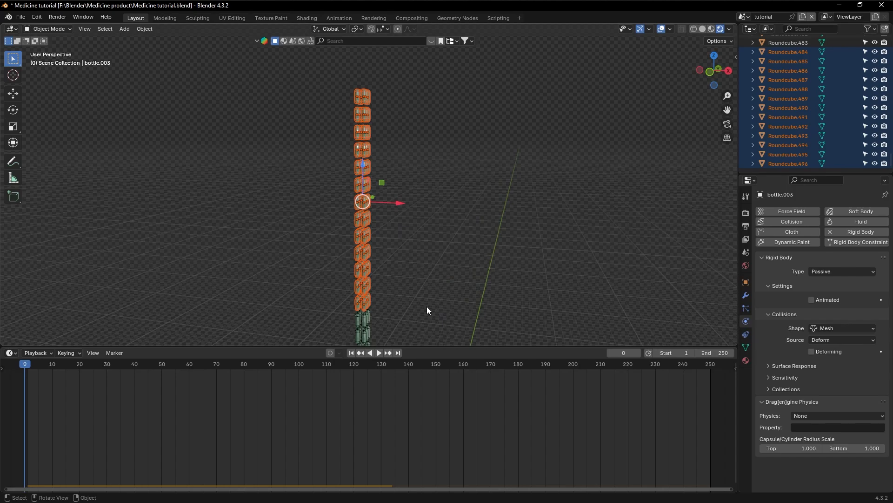
key(Delete)
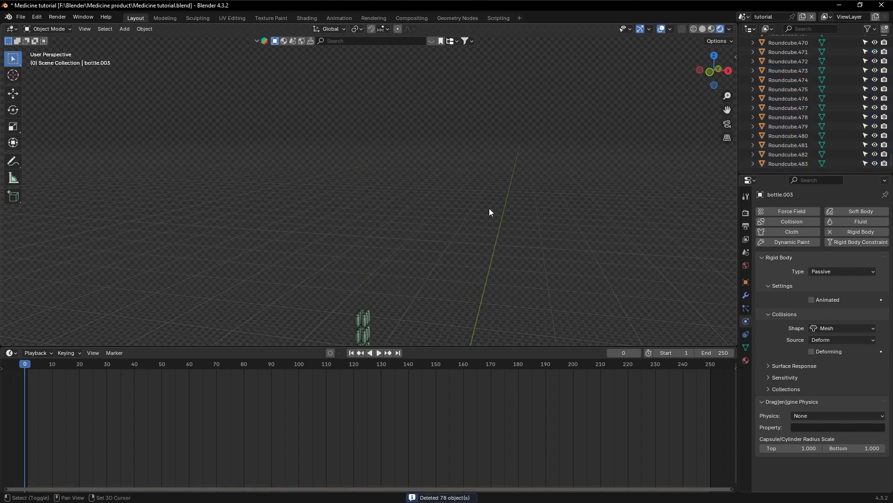
- Play the simulation of the shortened capsule stack with the bottle in view, restart it from the beginning, and stop at frame 40
shift+scroll(489, 208, down, 10)
shift+scroll(489, 212, down, 10)
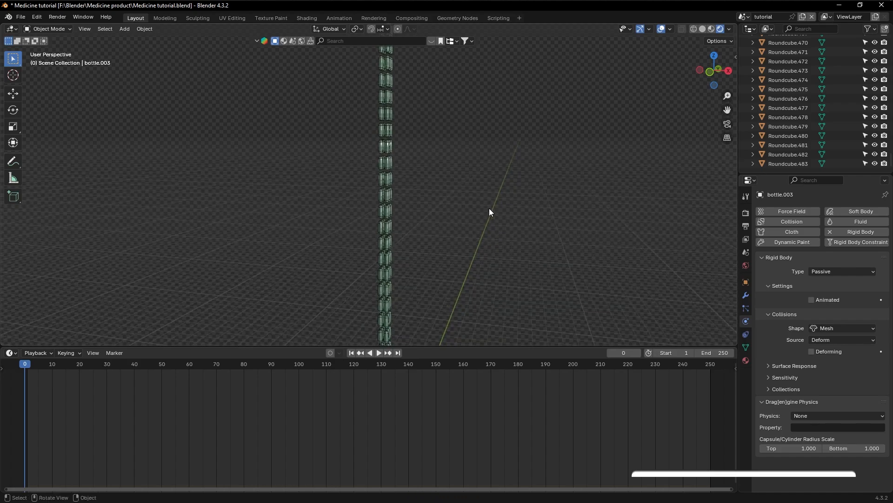
shift+middle_drag(490, 208, 492, 209)
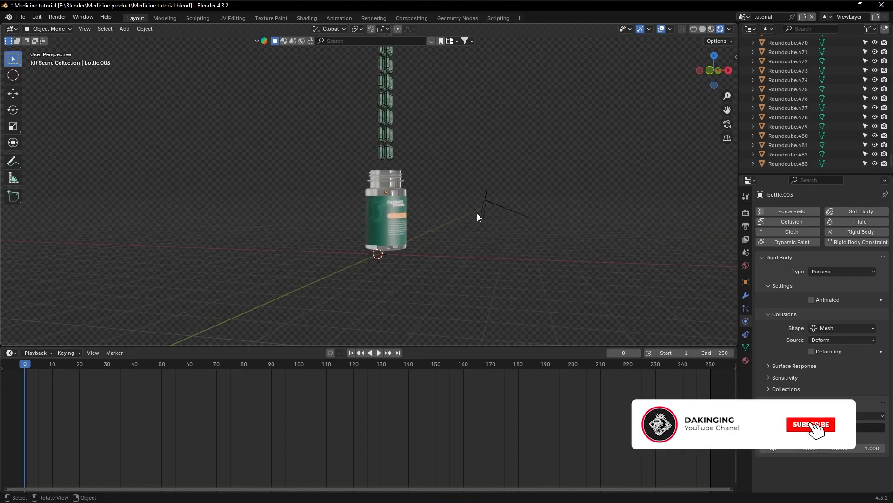
key(space)
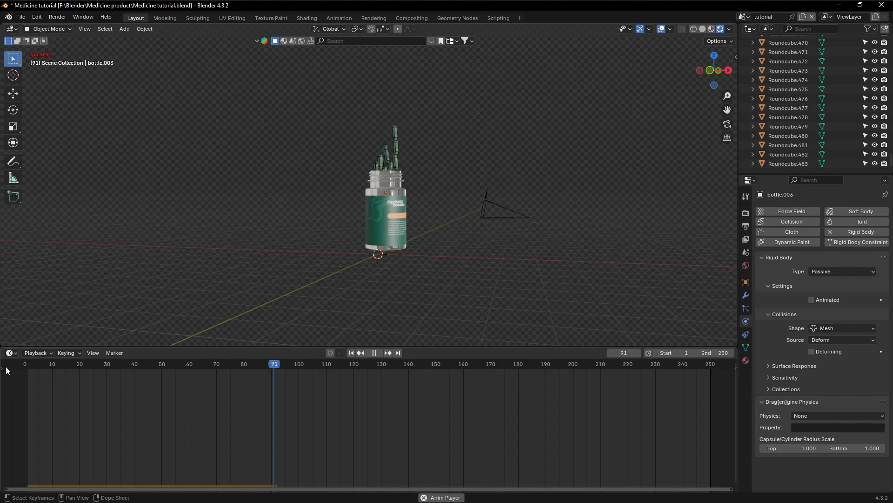
click(53, 365)
drag(52, 363, 2, 371)
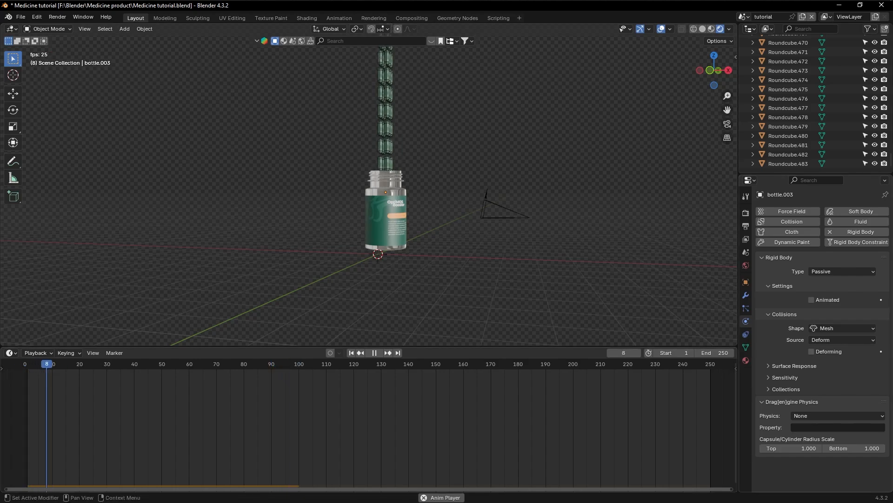
key(space)
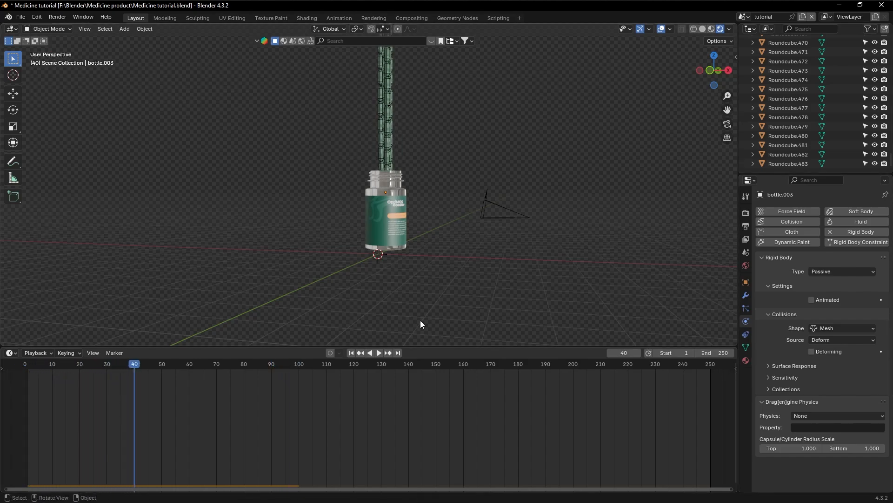
- Return to frame 0 and delete the uppermost 18 capsules of the stack
drag(115, 367, 19, 367)
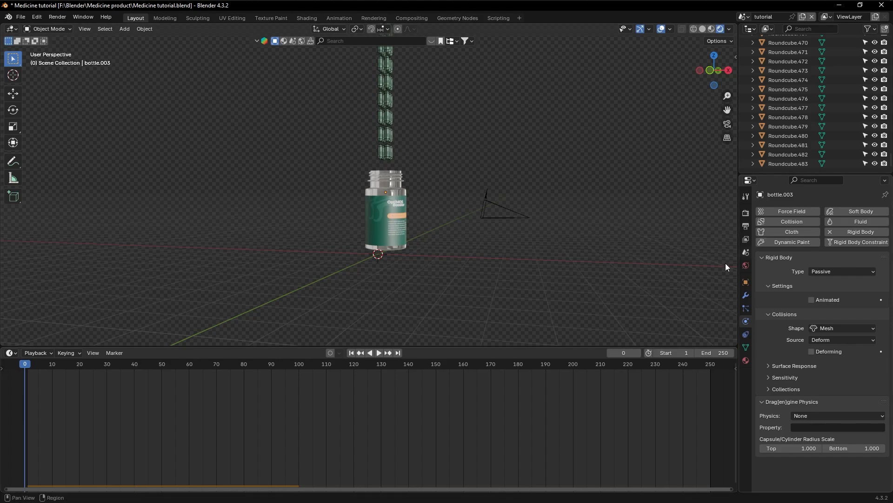
scroll(521, 179, down, 4)
middle_drag(522, 180, 521, 187)
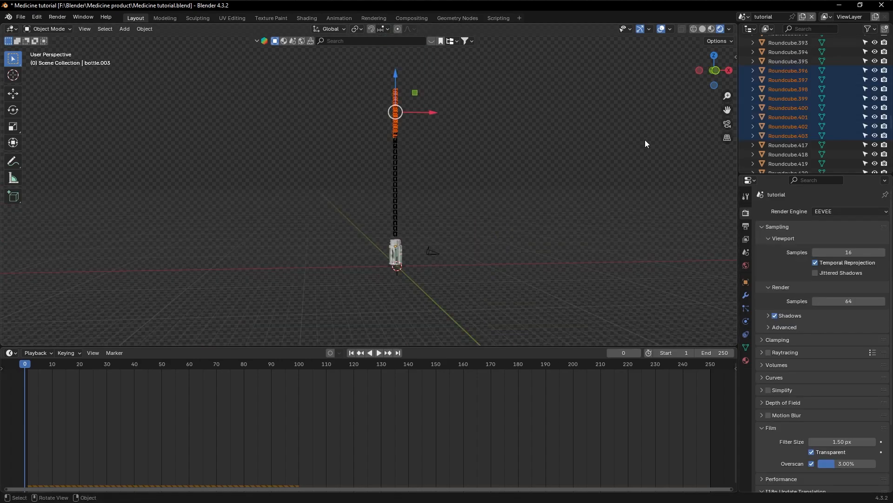
drag(374, 76, 421, 103)
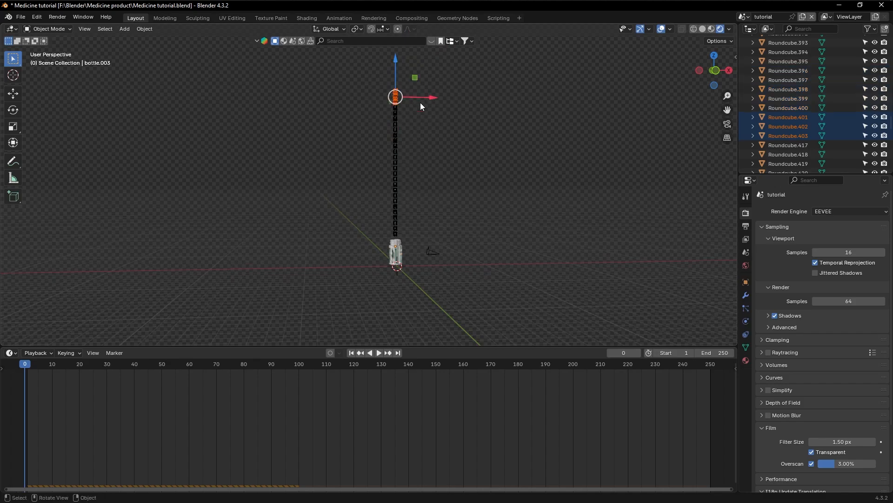
key(x)
key(Return)
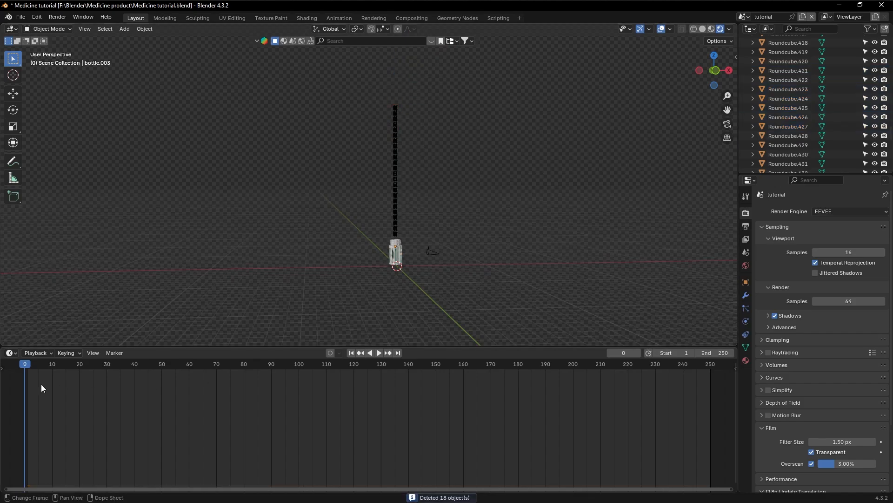
- Play the simulation of the reduced capsule stack from frame 0, stop at frame 112, and inspect the bottle's opening
mouse_move(30, 367)
mouse_down()
mouse_move(40, 366)
mouse_move(25, 367)
mouse_up()
key(space)
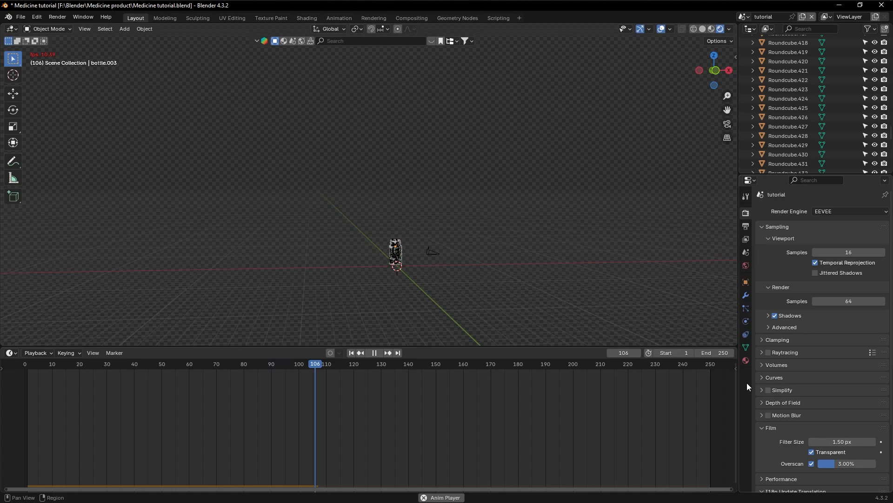
key(space)
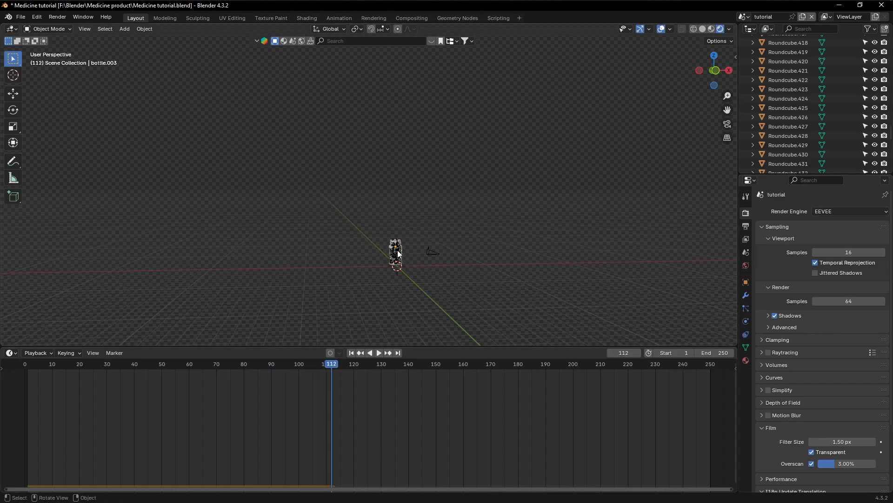
scroll(397, 250, up, 7)
mouse_move(397, 250)
middle_down()
mouse_move(473, 275)
mouse_move(419, 251)
mouse_move(503, 258)
mouse_move(397, 250)
mouse_move(399, 242)
middle_up()
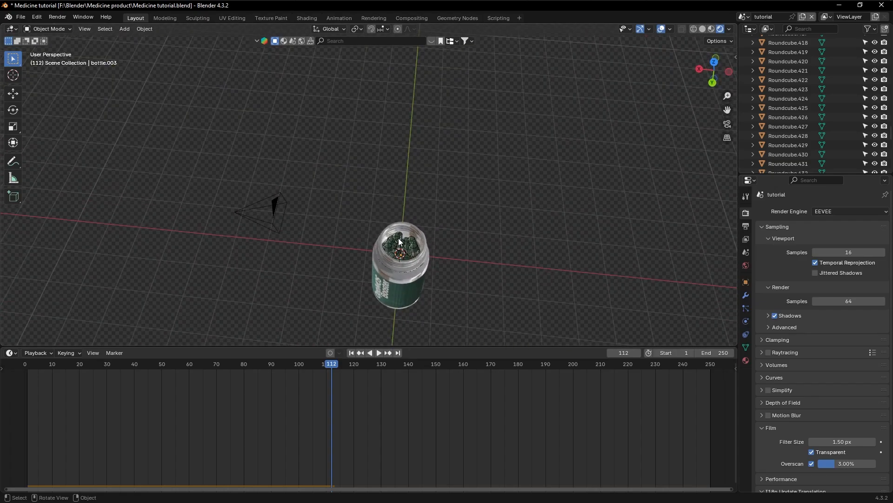
- Delete four protruding capsules one by one from the surface of the pile inside the bottle
key(x)
click(399, 241)
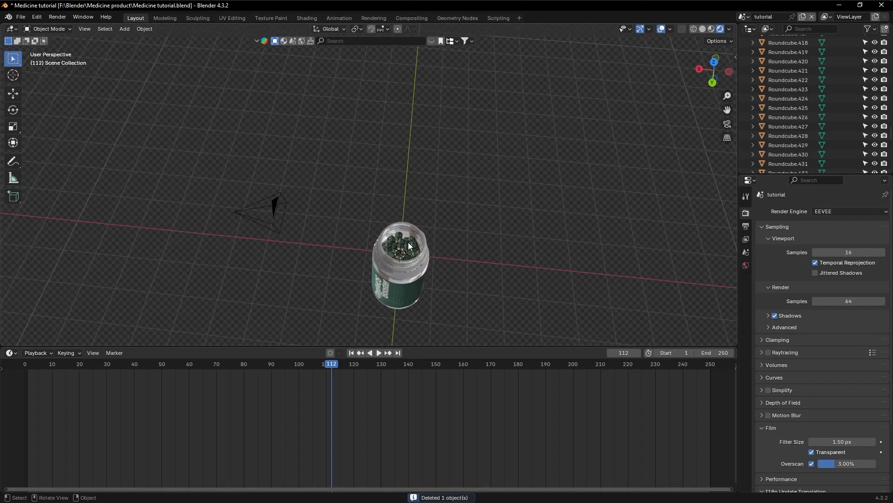
click(410, 246)
key(x)
click(413, 251)
click(412, 242)
key(x)
click(411, 242)
click(411, 238)
key(x)
click(412, 238)
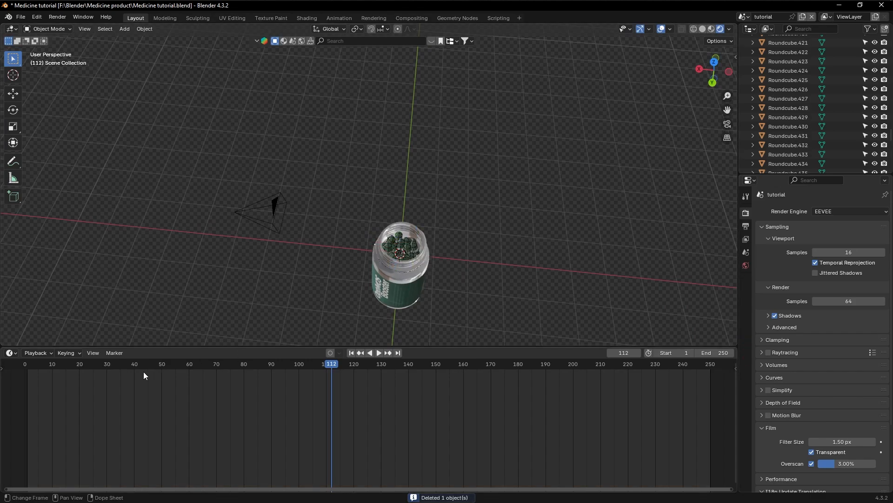
- Replay the capsule simulation from the beginning and stop it at frame 108
drag(143, 375, 33, 364)
key(space)
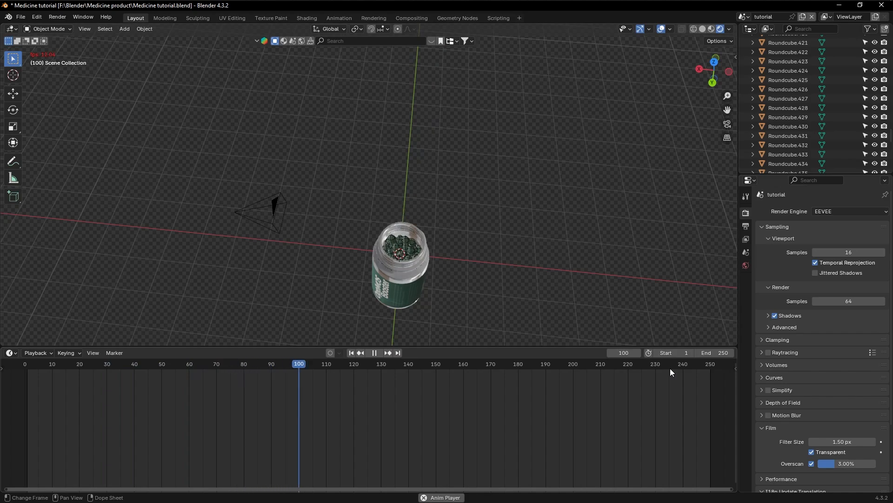
key(space)
- Set the render engine to Cycles and examine the capsules inside the bottle's glass neck
middle_drag(591, 303, 714, 213)
click(828, 210)
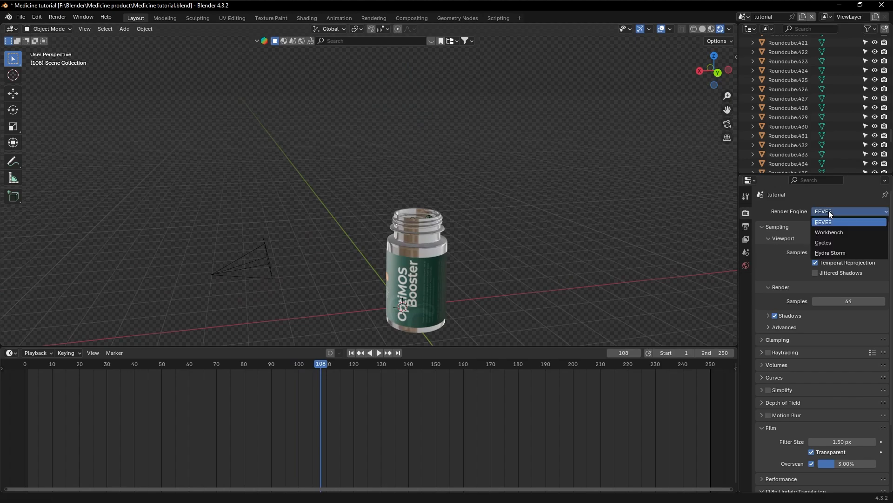
click(830, 239)
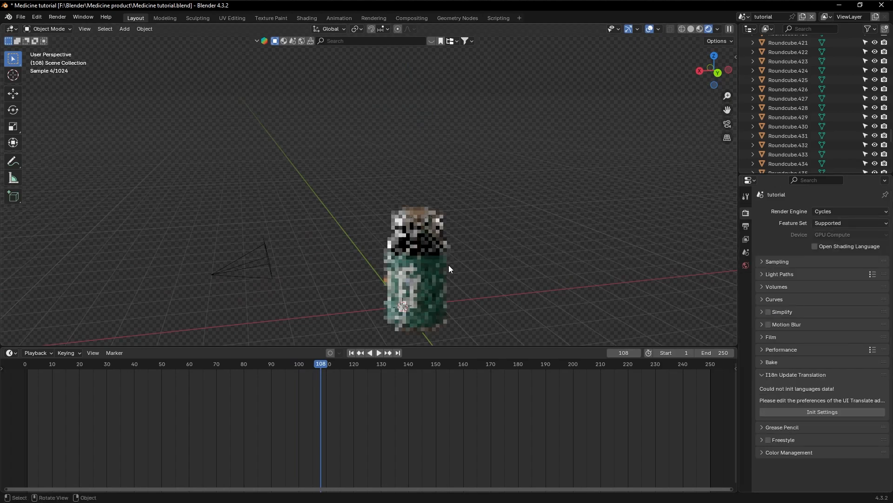
scroll(448, 264, up, 3)
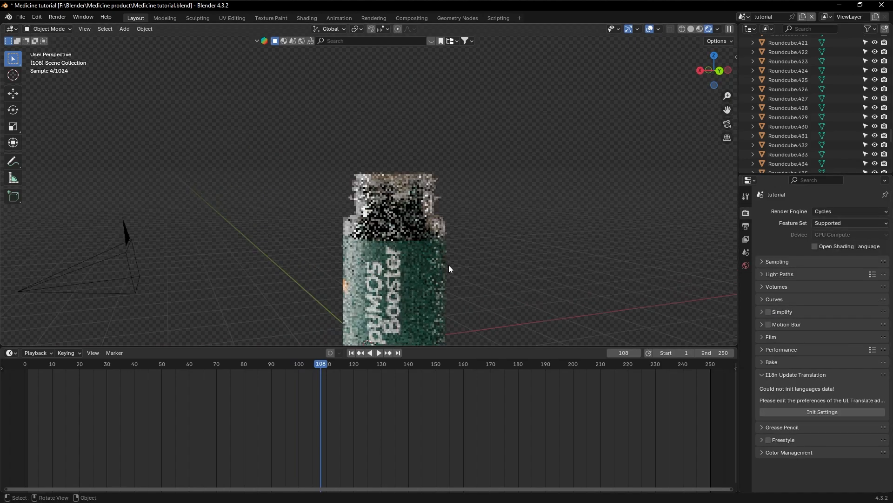
middle_drag(448, 264, 483, 273)
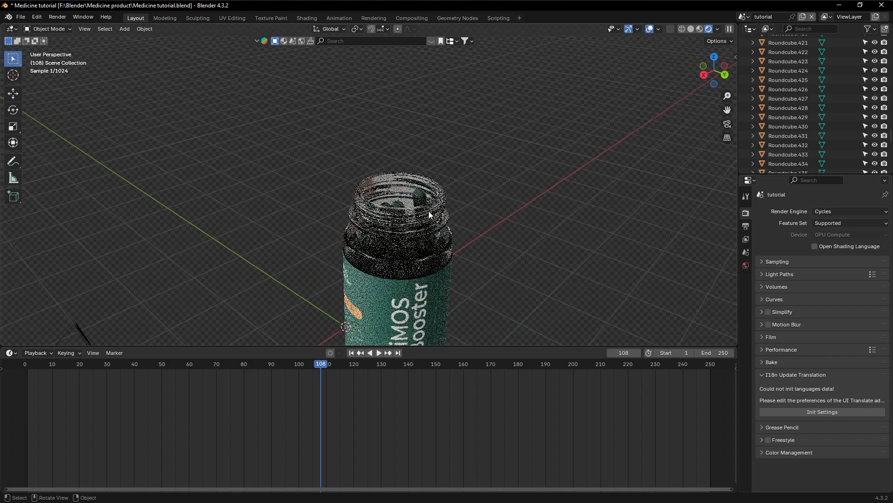
- Delete four more capsules one by one that stick up in the bottle's neck
click(421, 199)
click(421, 197)
key(Delete)
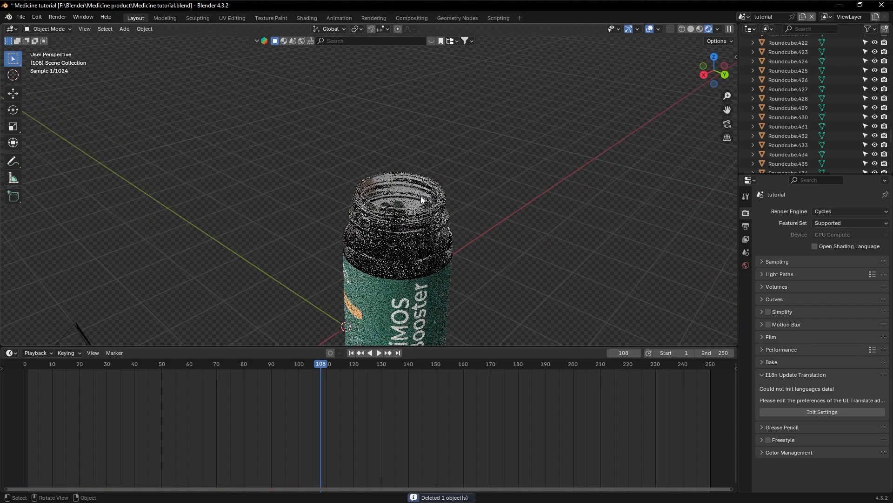
middle_drag(421, 196, 487, 180)
click(454, 198)
key(Delete)
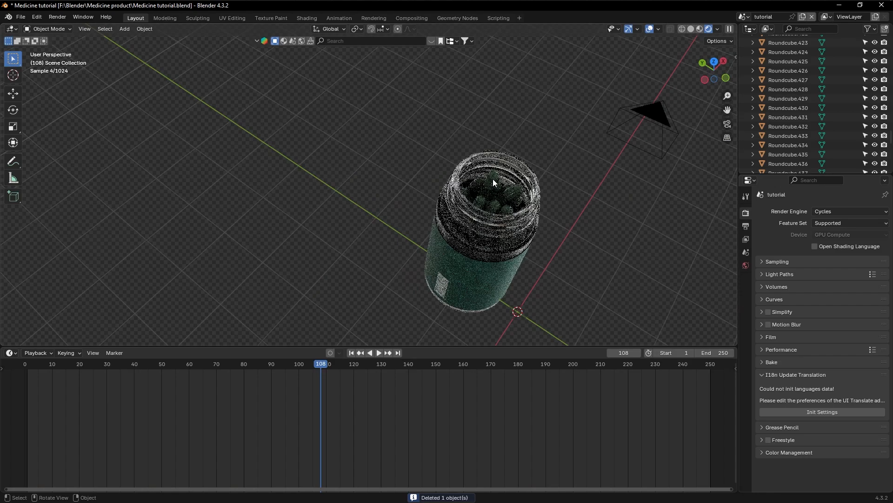
click(492, 178)
key(Delete)
click(515, 192)
key(Delete)
middle_drag(515, 192, 515, 189)
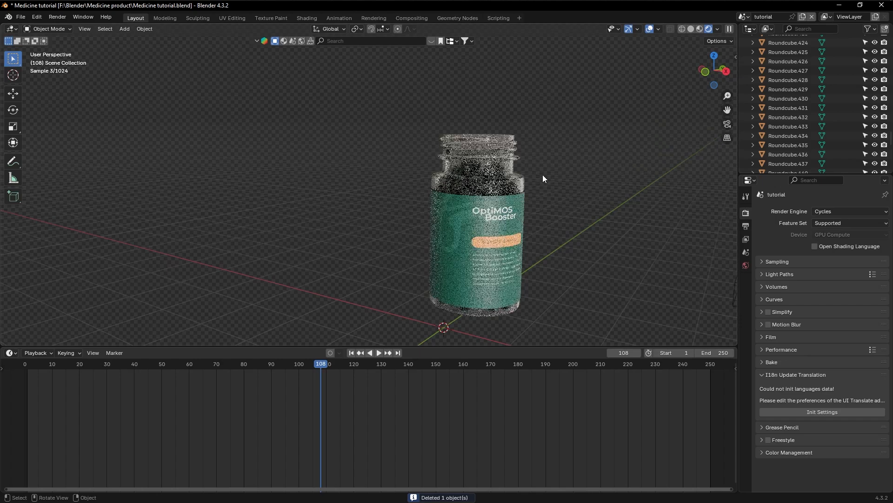
- Set the render engine to EEVEE and unhide the bottle's cap, cover.003
middle_drag(602, 188, 617, 158)
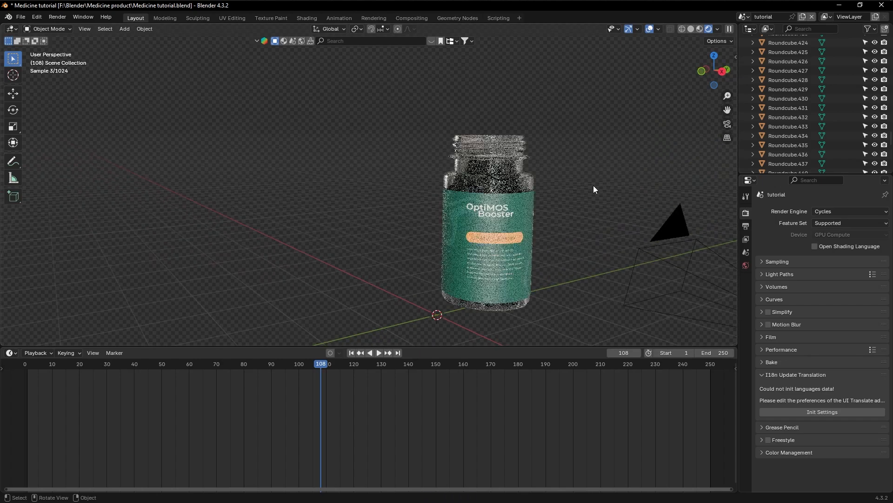
shift+middle_drag(593, 186, 583, 187)
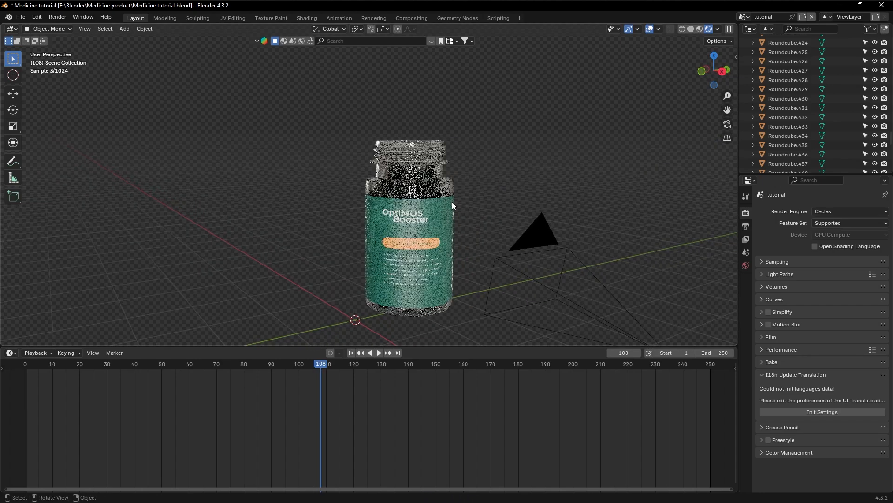
middle_drag(451, 202, 443, 202)
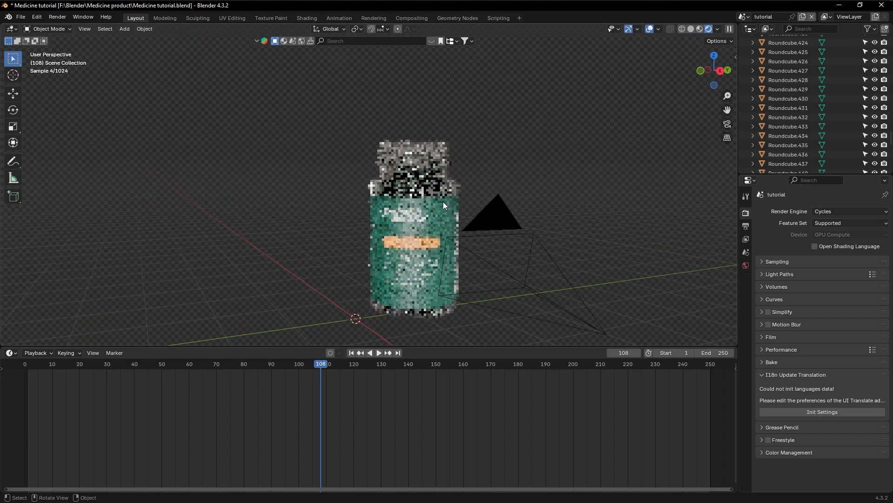
click(828, 213)
click(819, 224)
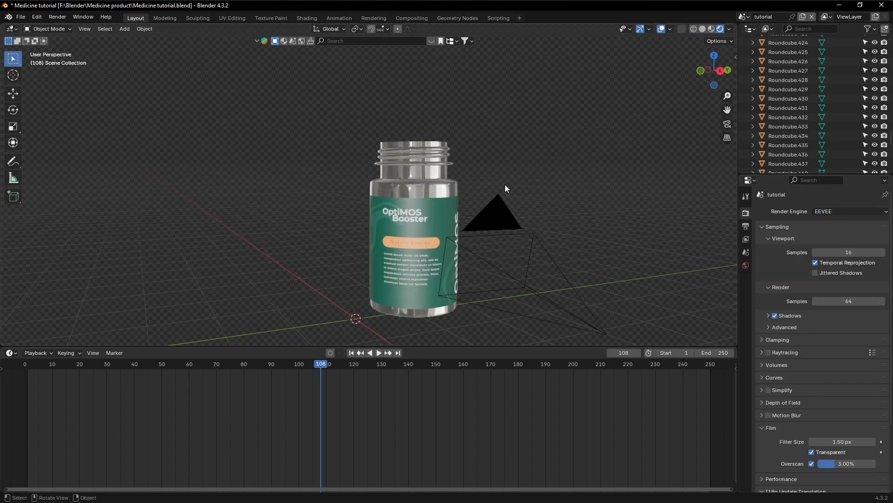
middle_drag(504, 184, 505, 185)
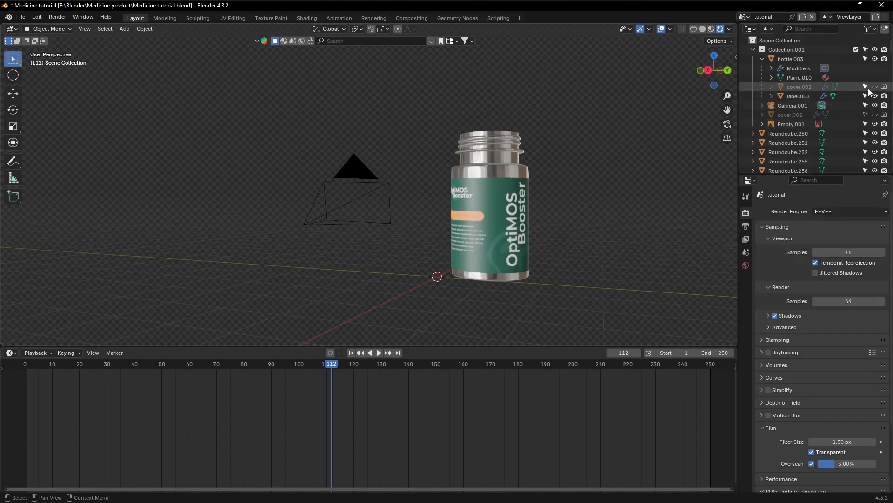
click(875, 87)
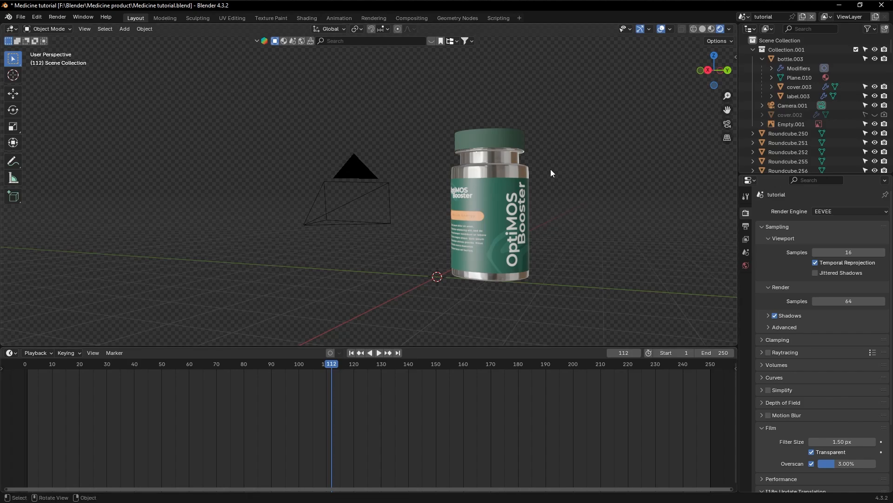
- Select all capsules from Roundcube.250 through Roundcube.480 and open the rigid body Bake to Keyframes settings for them
click(779, 137)
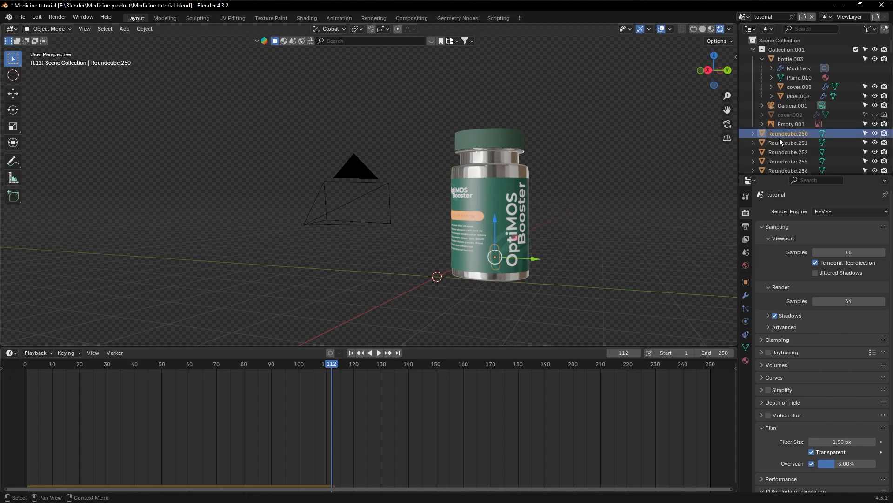
scroll(780, 138, down, 20)
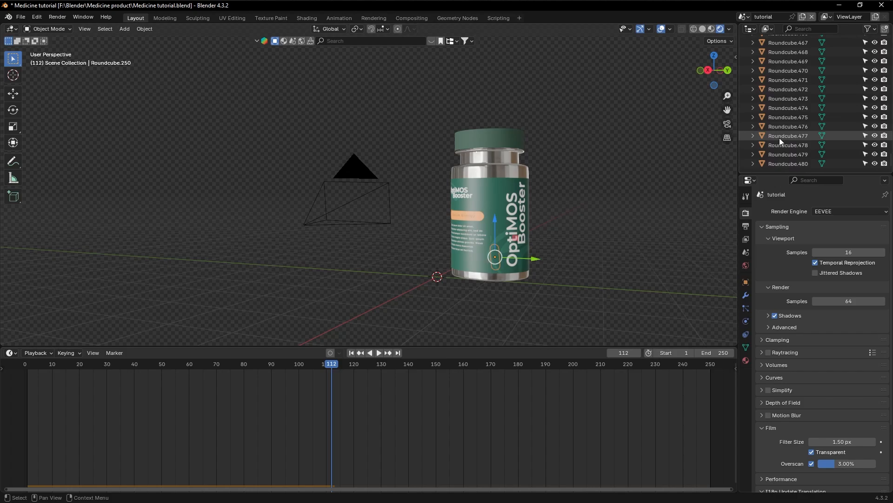
shift+click(781, 163)
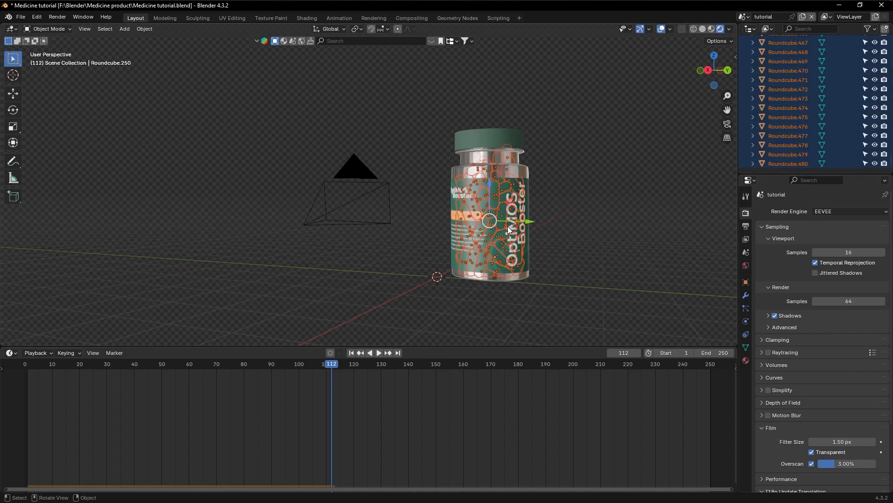
click(144, 29)
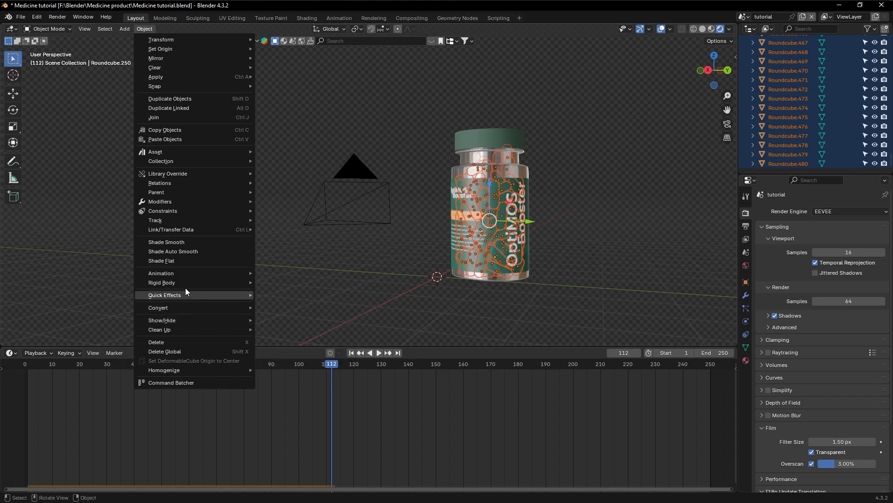
mouse_move(194, 281)
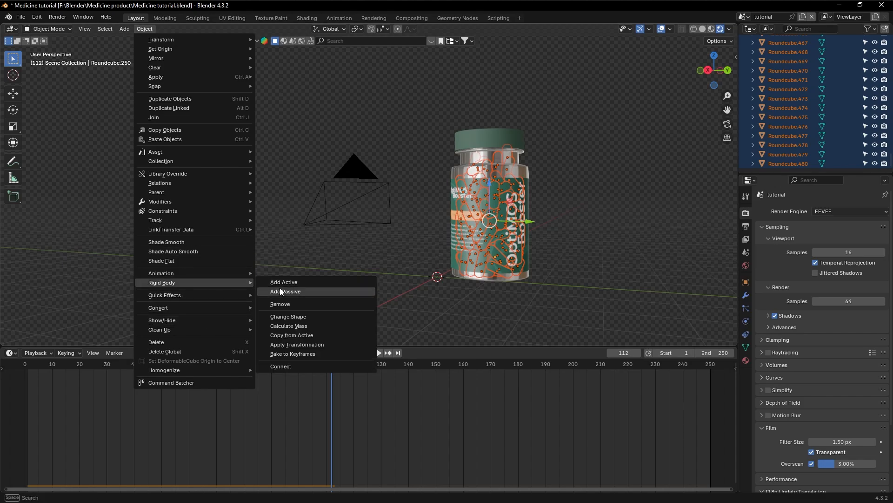
click(300, 355)
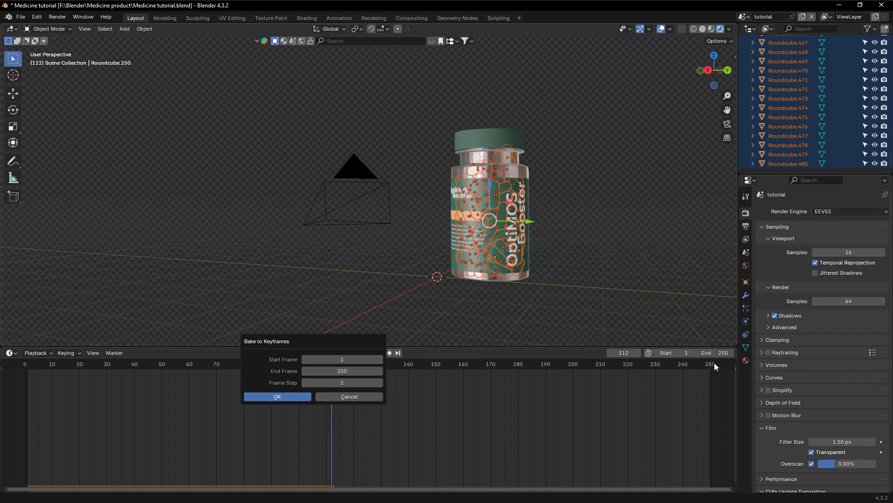
- Bake the selected capsules' simulation to keyframes with start frame 249, clear the selection and advance to frame 113
click(344, 361)
text(249)
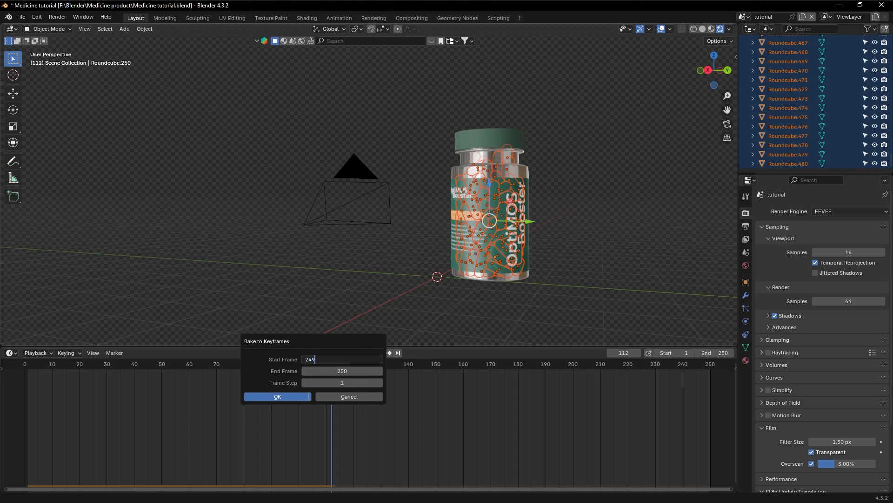
click(283, 397)
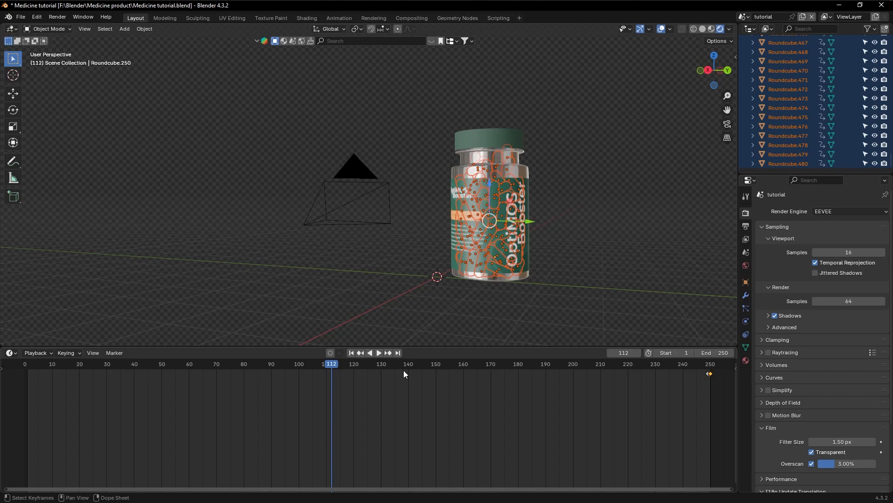
click(579, 303)
key(Right)
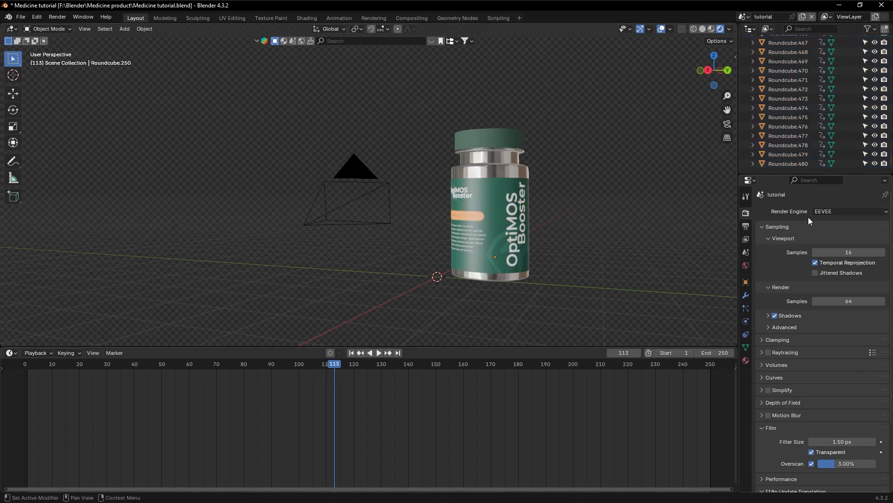
- Preview the bottle in Cycles, try moving it about -2.54 m along Y, undo the move and return to EEVEE
click(830, 213)
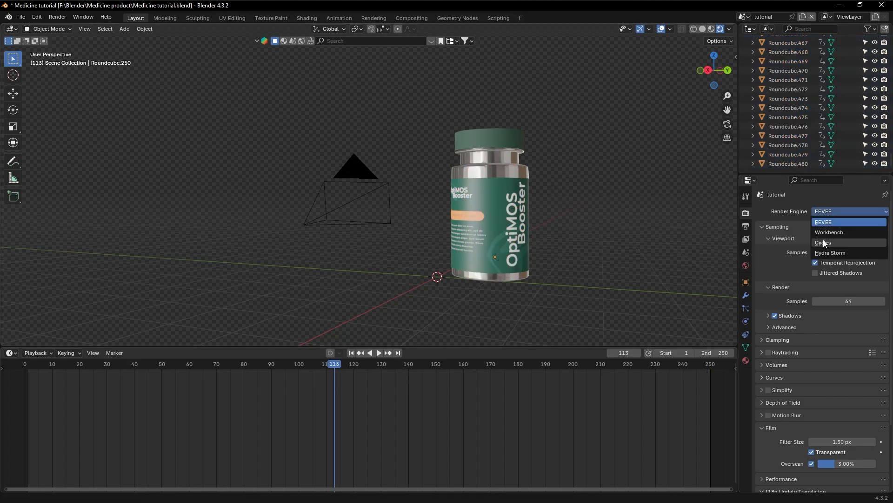
click(823, 240)
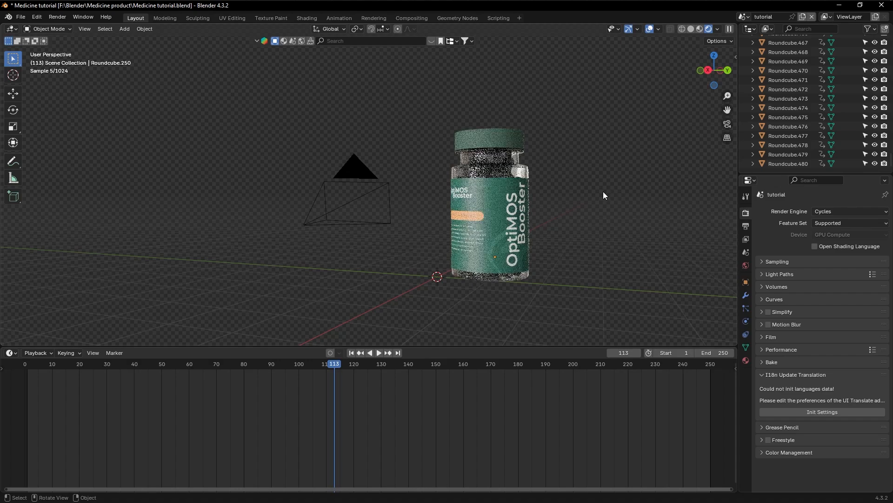
click(528, 177)
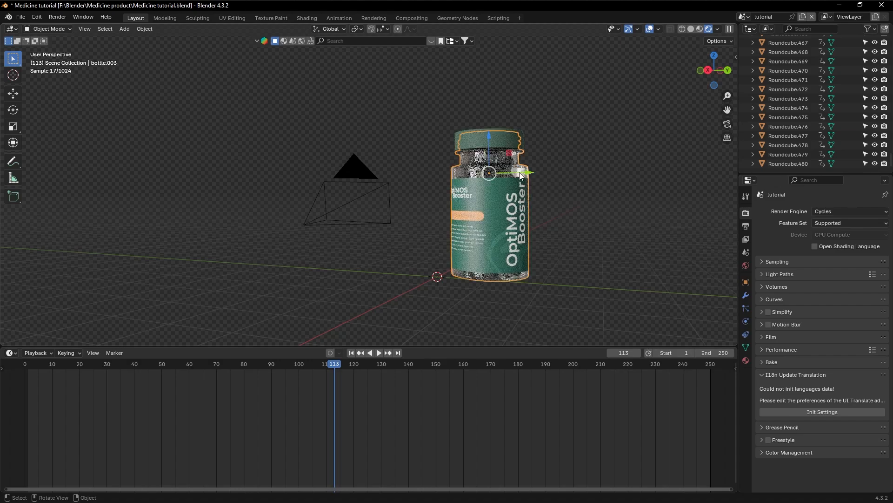
drag(529, 175, 405, 187)
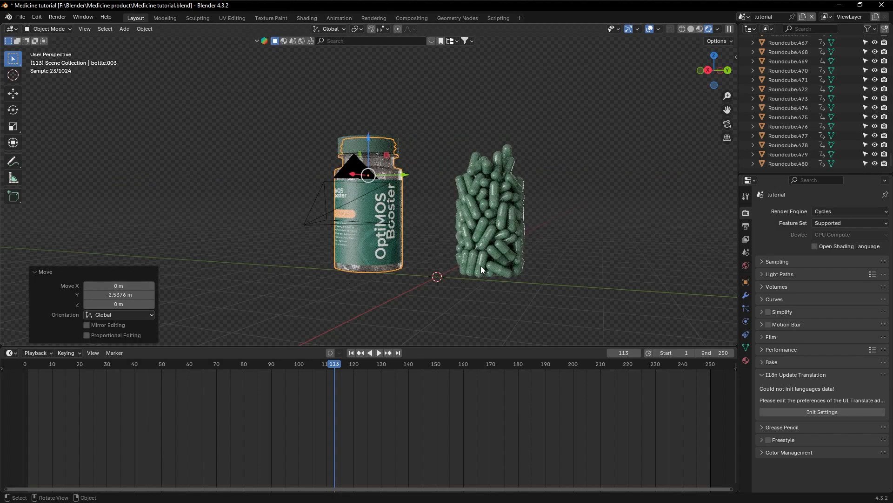
key(ctrl+z)
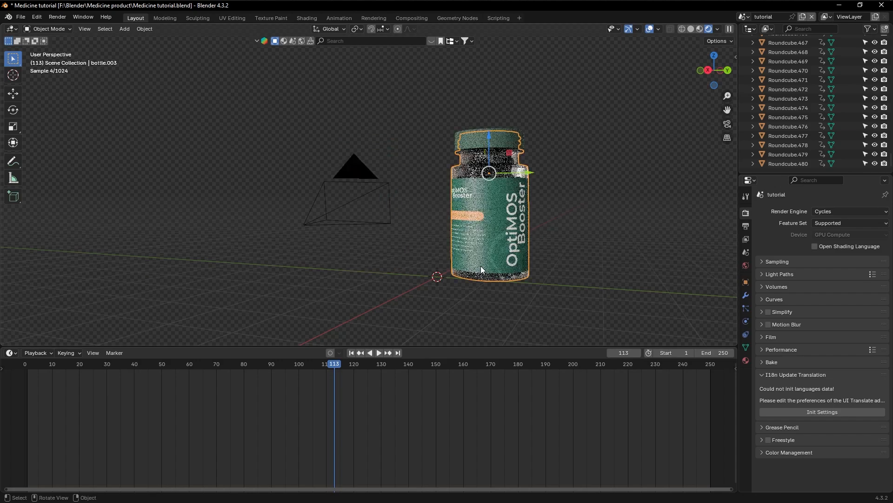
click(837, 212)
click(833, 221)
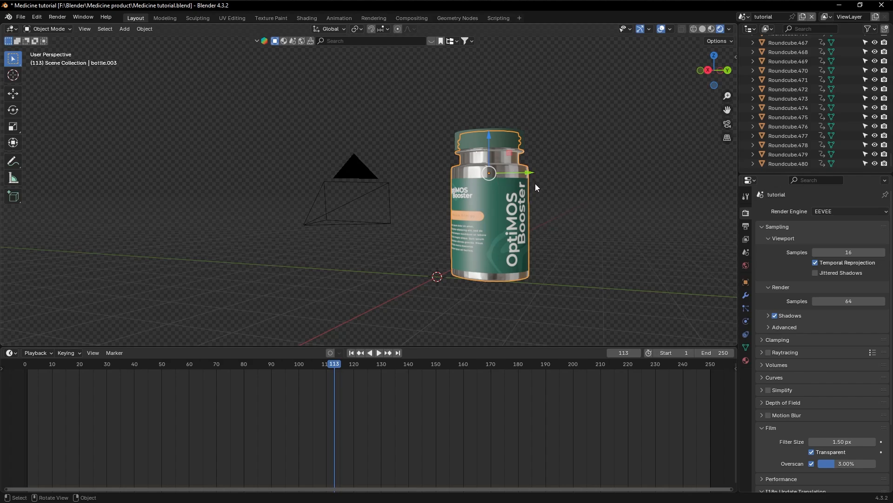
- Parent the cover, label and all capsules to bottle.003 with Object (Keep Transform), and collapse its hierarchy in the outliner
shift+drag(415, 92, 562, 300)
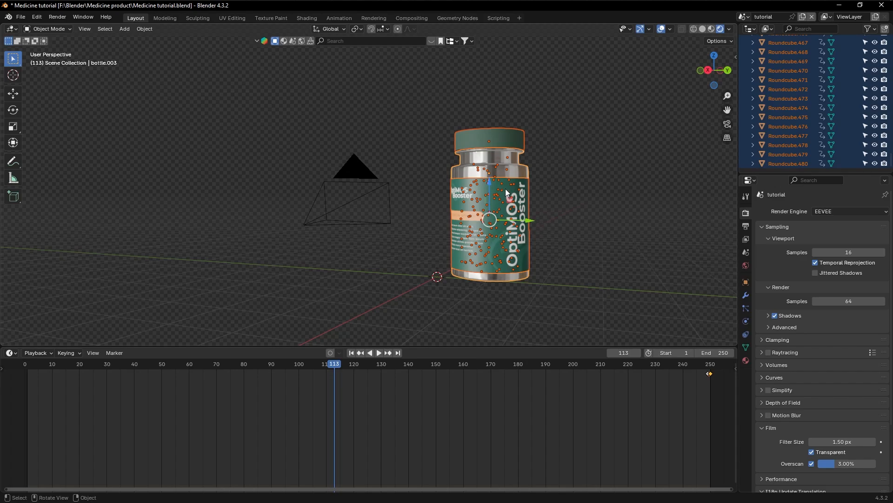
key(ctrl+p)
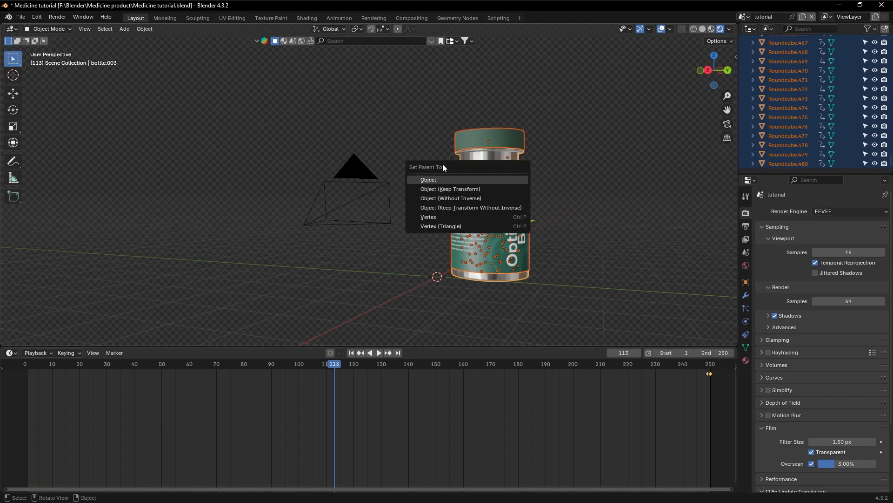
click(448, 188)
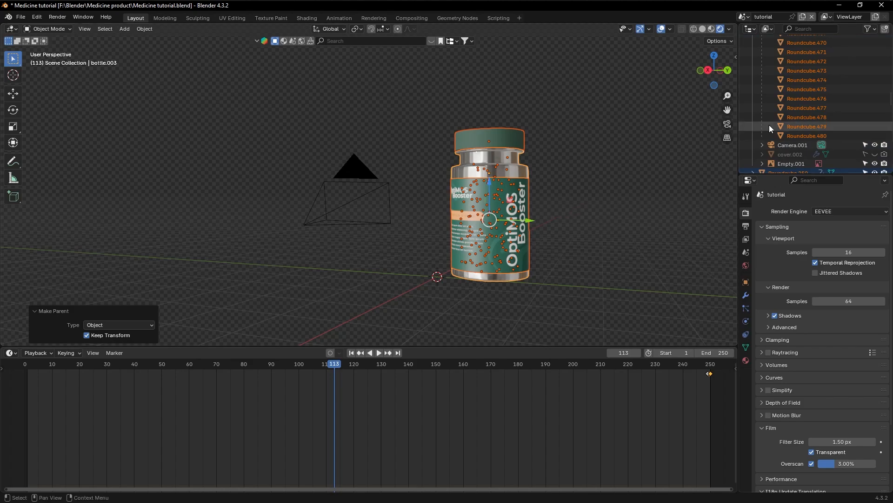
scroll(786, 116, up, 12)
scroll(781, 105, up, 20)
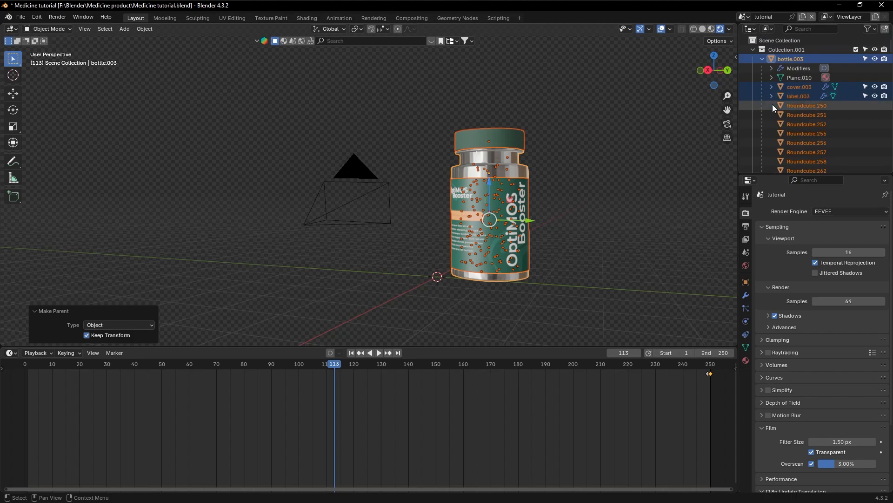
click(762, 59)
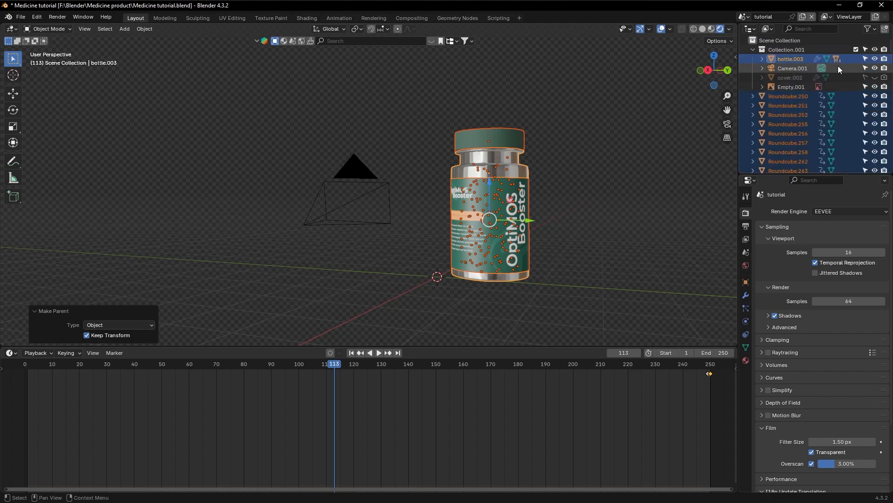
- Toggle the visibility of bottle.003 off and on to check the capsules inside
click(874, 59)
click(875, 59)
click(875, 59)
click(875, 59)
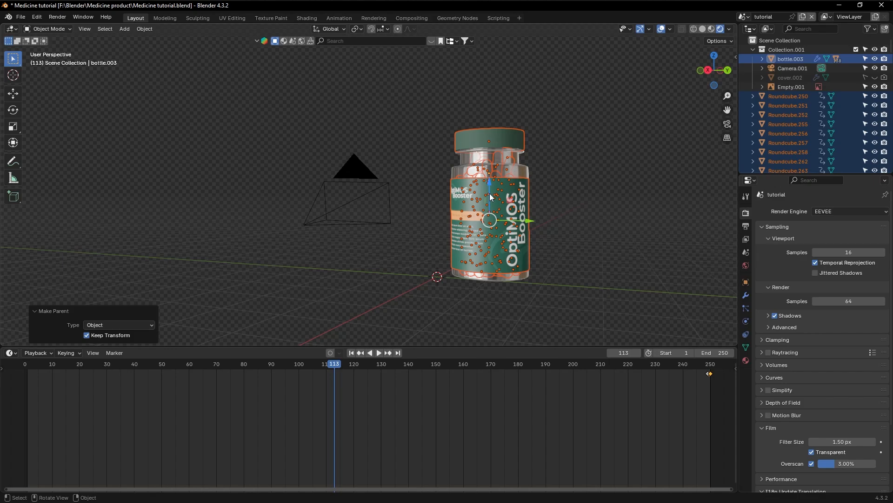
- Move only bottle.003 a short distance along negative Y to check that its parented parts follow
click(593, 185)
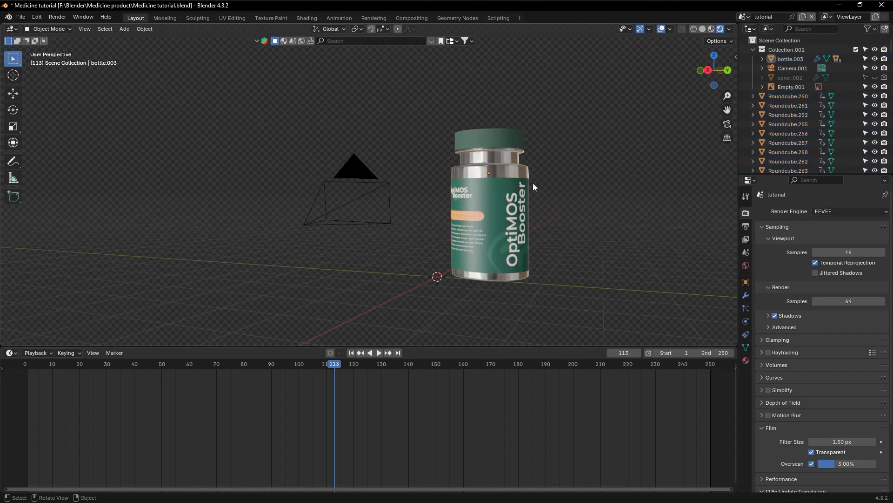
click(508, 171)
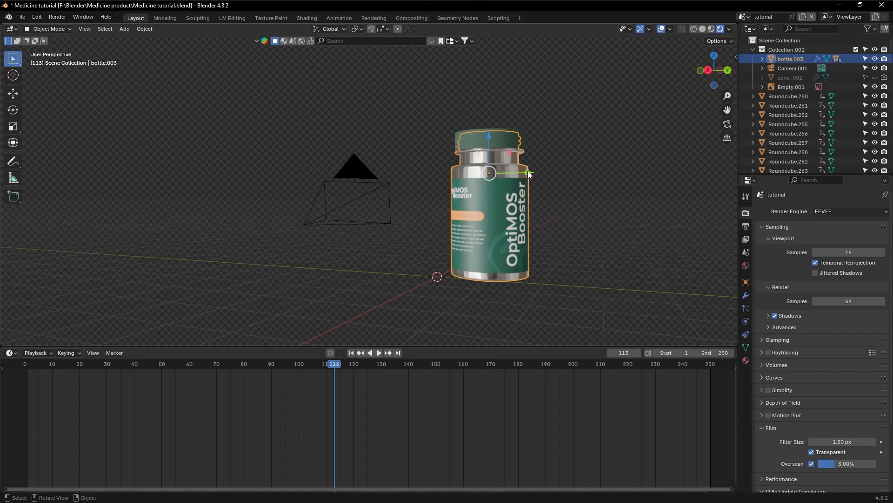
drag(528, 174, 490, 204)
click(538, 251)
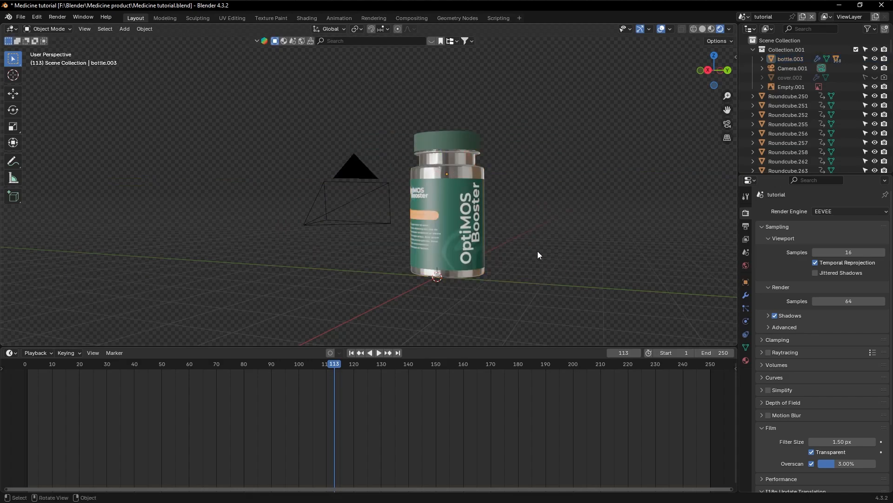
mouse_move(538, 250)
middle_down()
mouse_move(508, 251)
mouse_move(571, 251)
mouse_move(523, 252)
mouse_move(552, 252)
middle_up()
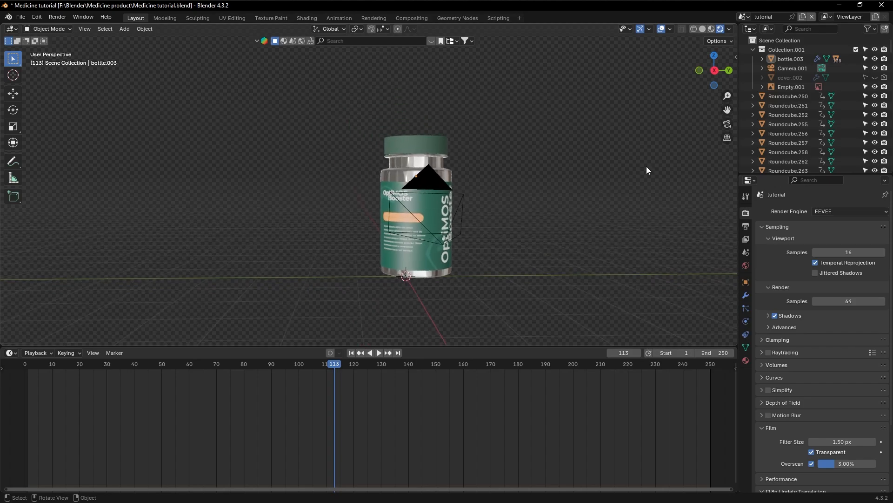
- Create a new collection and move every capsule from Roundcube.250 through Roundcube.480 into it
click(753, 49)
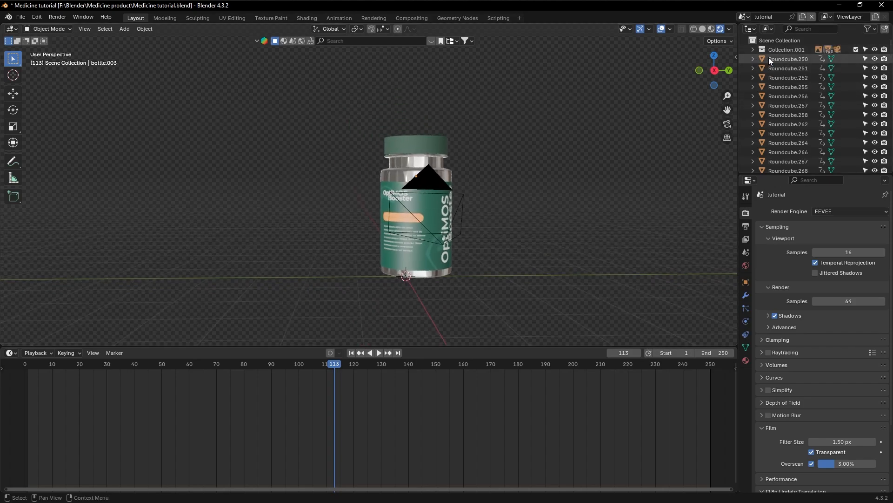
click(786, 59)
scroll(786, 108, down, 10)
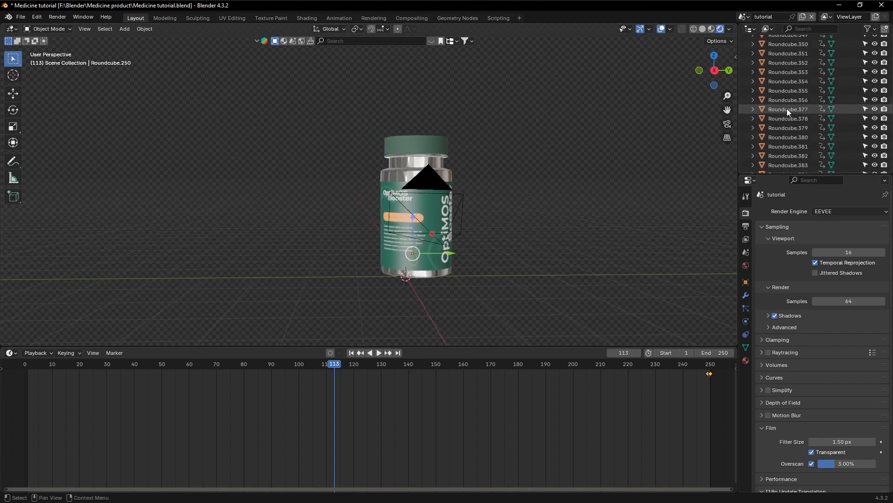
scroll(786, 108, down, 12)
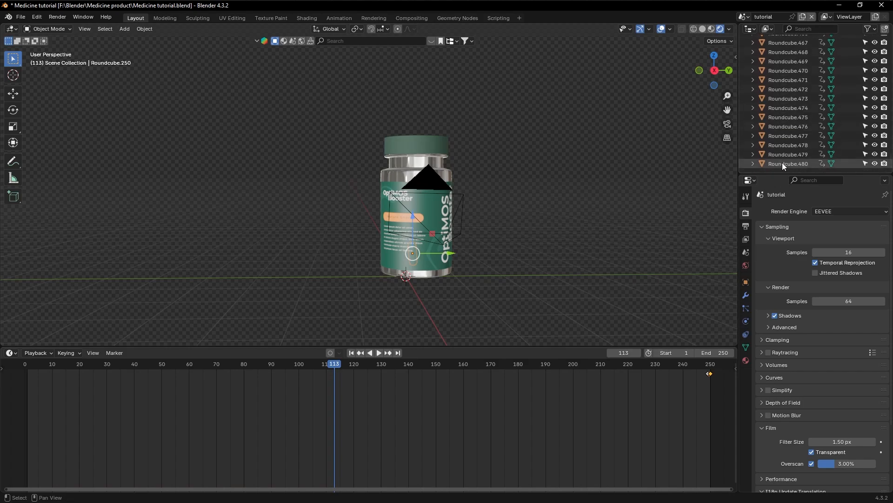
shift+click(783, 163)
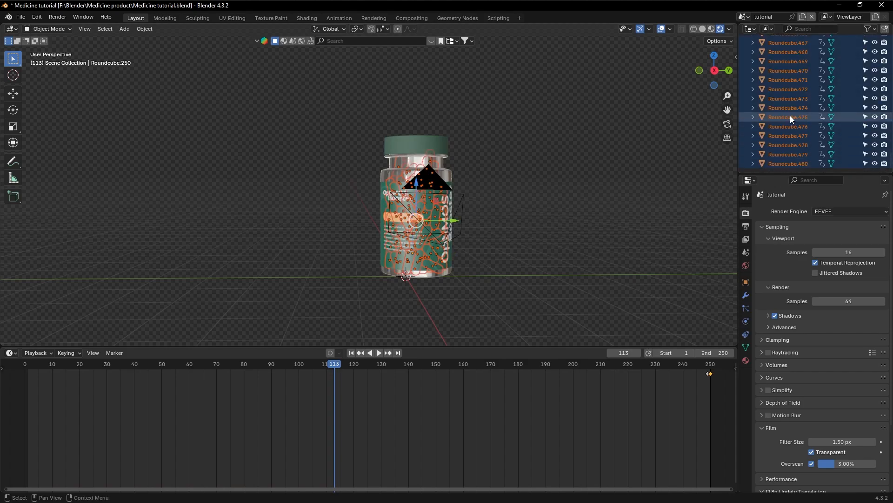
scroll(790, 115, up, 15)
scroll(790, 115, up, 3)
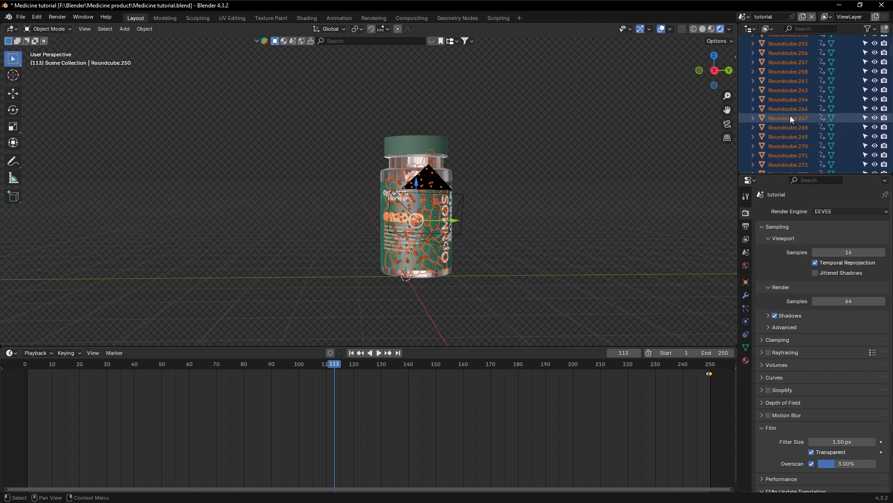
right_click(790, 116)
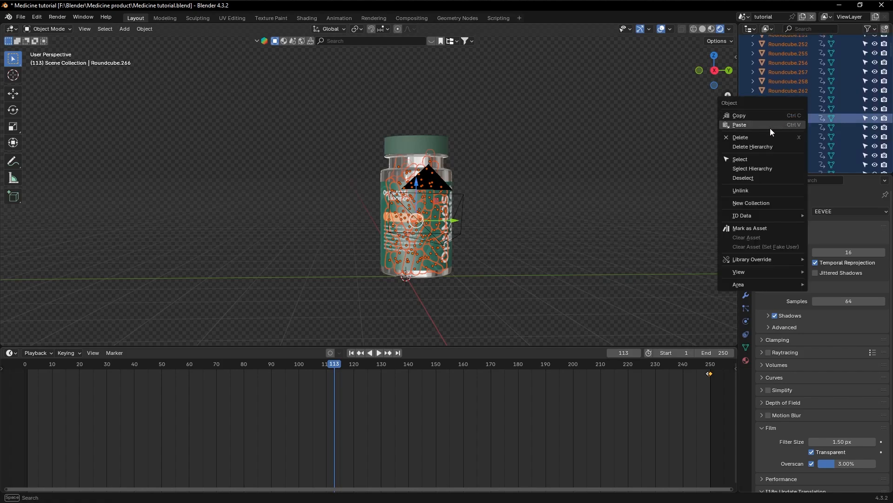
mouse_move(754, 218)
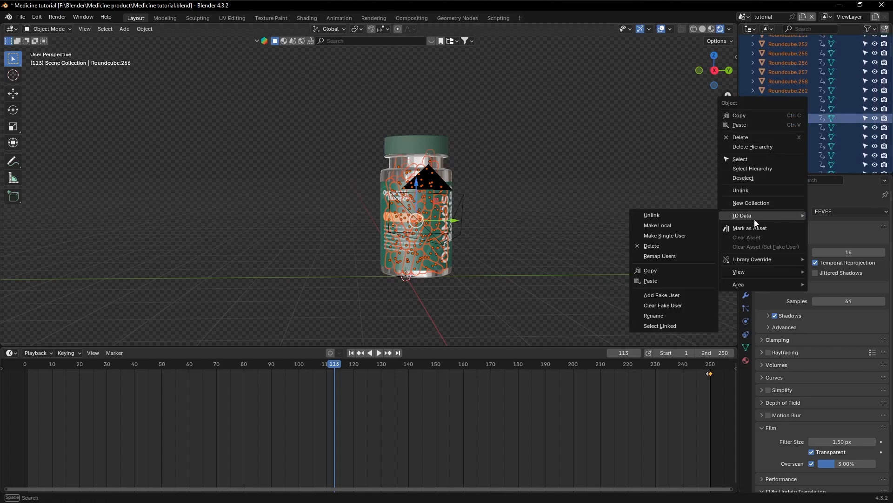
click(747, 204)
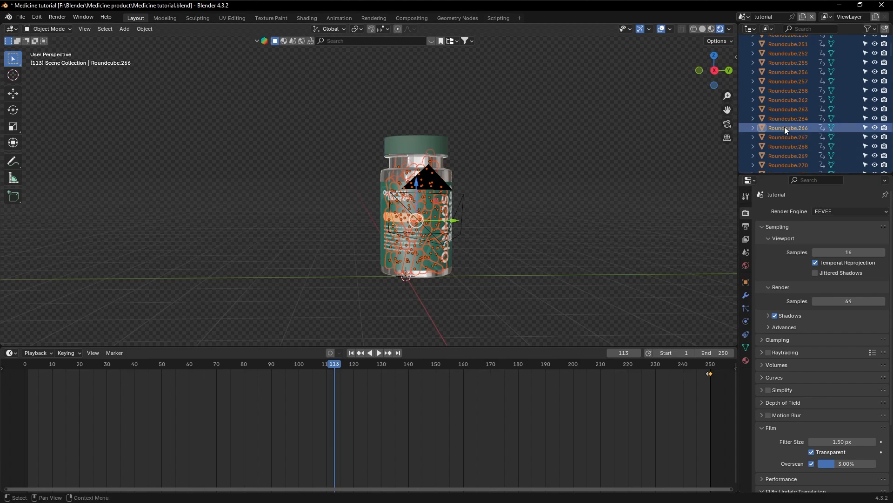
scroll(784, 127, up, 3)
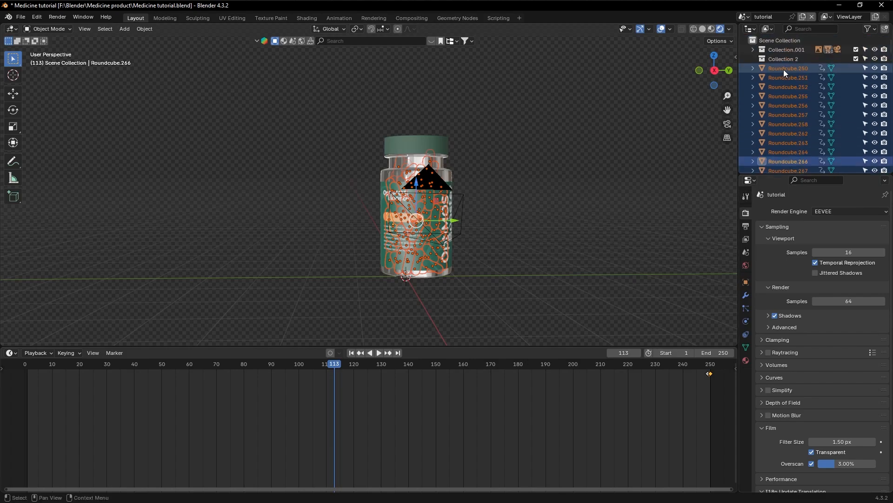
drag(784, 69, 782, 60)
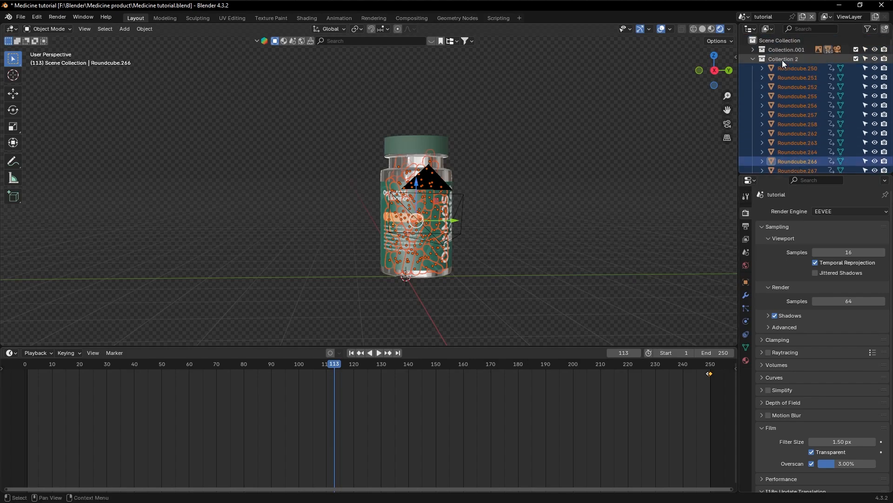
- Collapse Collection 2 and rename it "capsule"
click(754, 59)
double_click(786, 59)
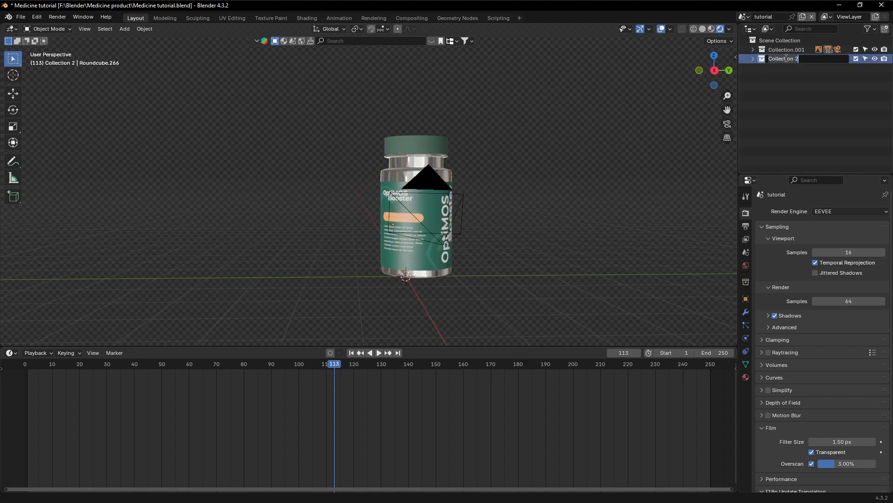
text(capsule)
key(Return)
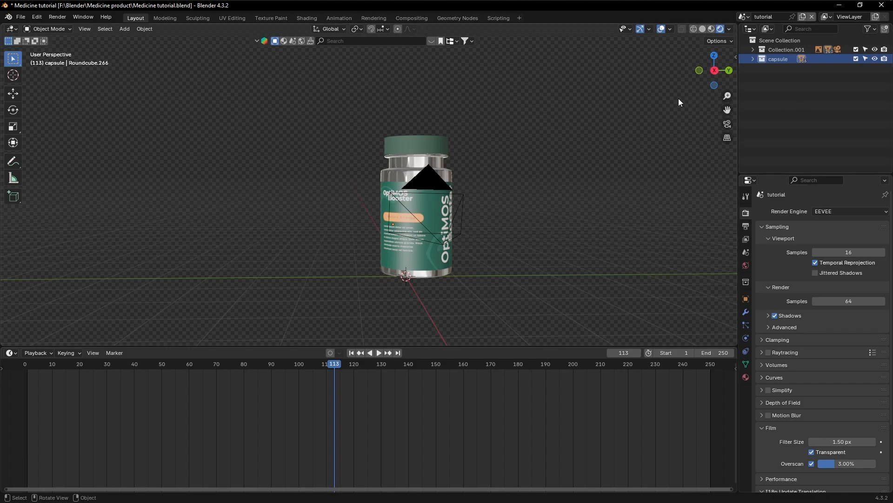
- Add a mesh cylinder at the world origin and scale it uniformly by about 4.77
middle_drag(569, 135, 570, 135)
middle_drag(552, 175, 551, 174)
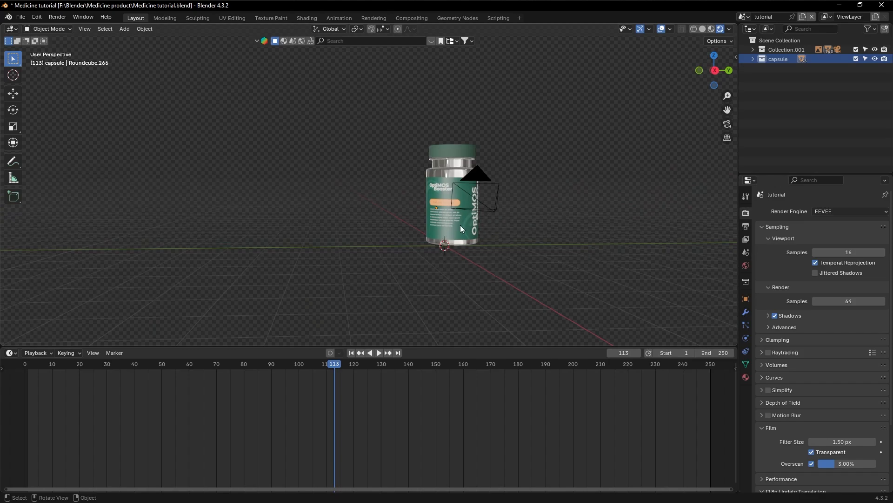
middle_drag(547, 205, 471, 266)
key(shift+a)
mouse_move(471, 264)
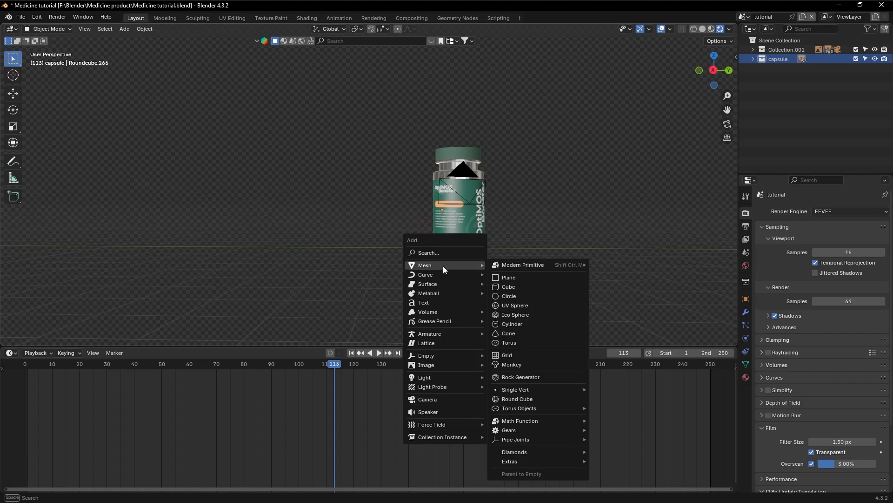
click(507, 325)
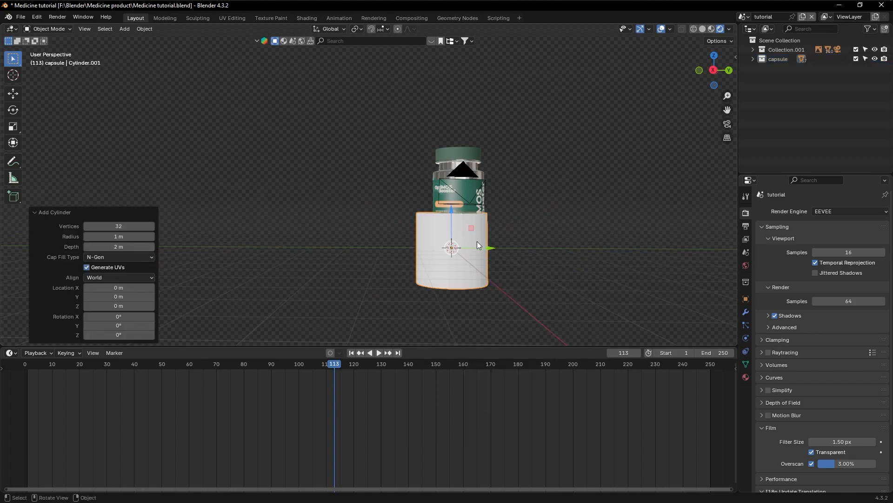
key(s)
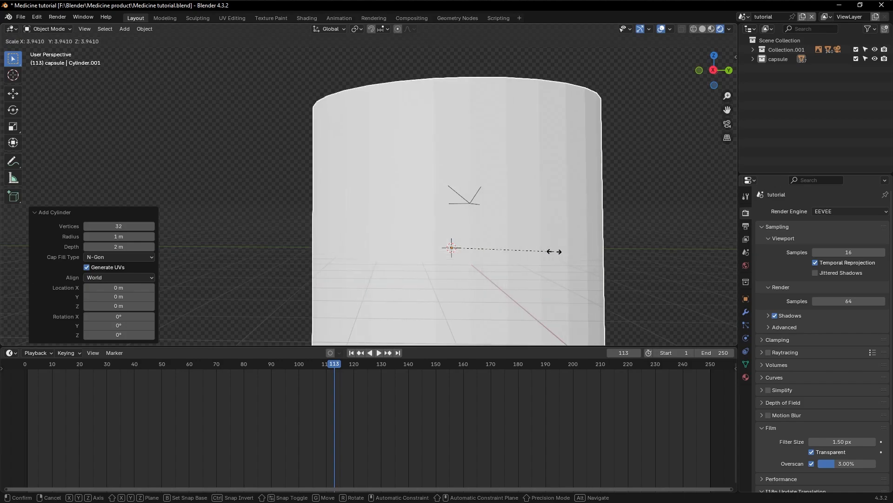
click(576, 257)
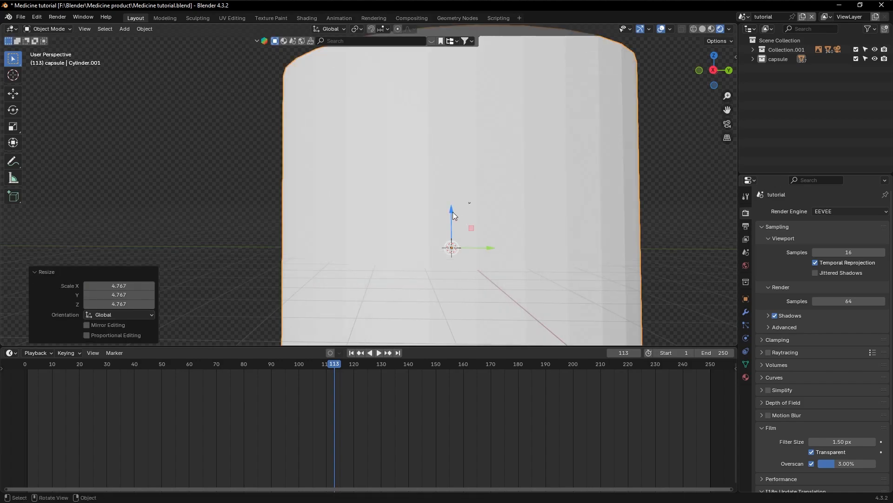
- Lower the cylinder about 4.7 m along Z and fine-tune its height so its top face meets the bottle's base
key(g)
key(z)
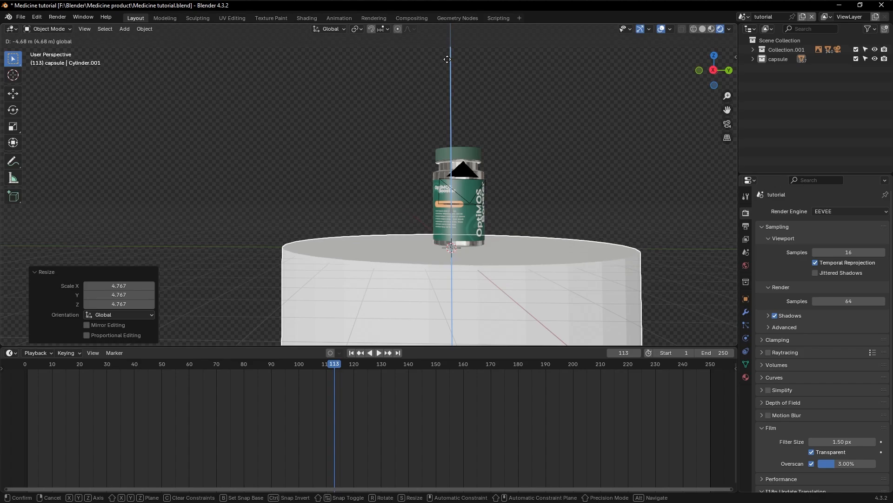
click(447, 59)
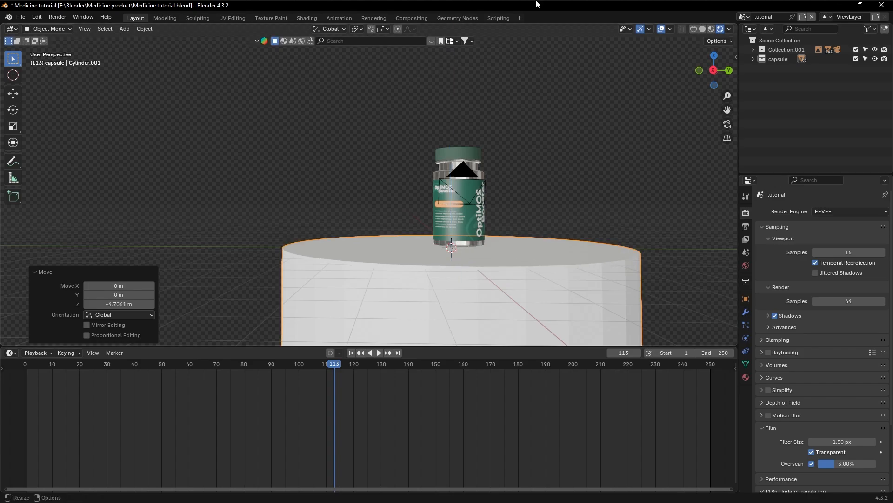
click(581, 134)
mouse_move(582, 134)
middle_down()
mouse_move(530, 129)
mouse_move(593, 127)
mouse_move(573, 136)
middle_up()
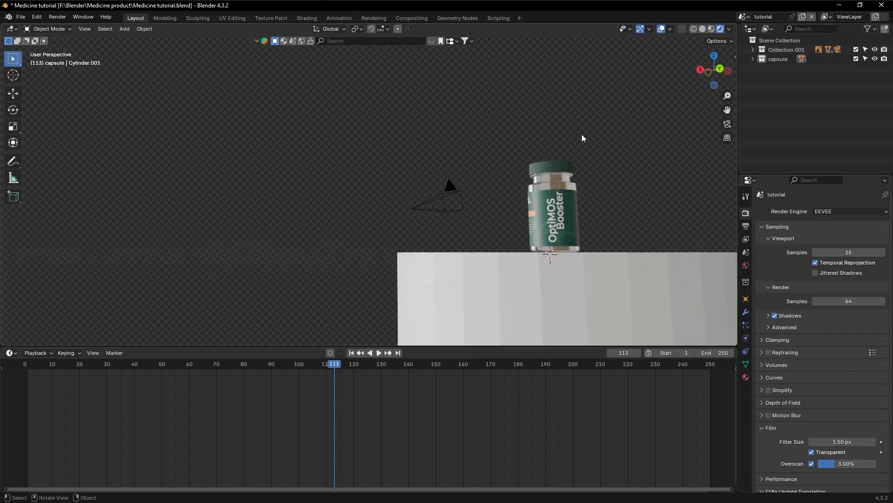
click(581, 264)
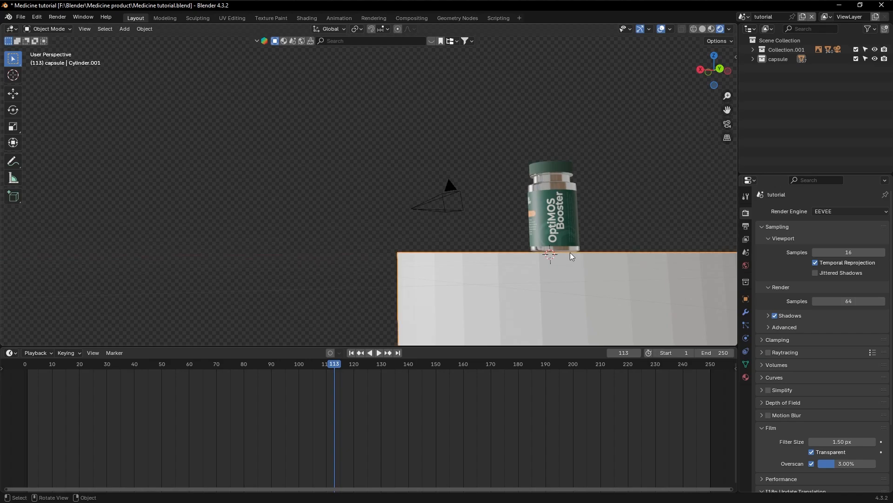
key(g)
key(z)
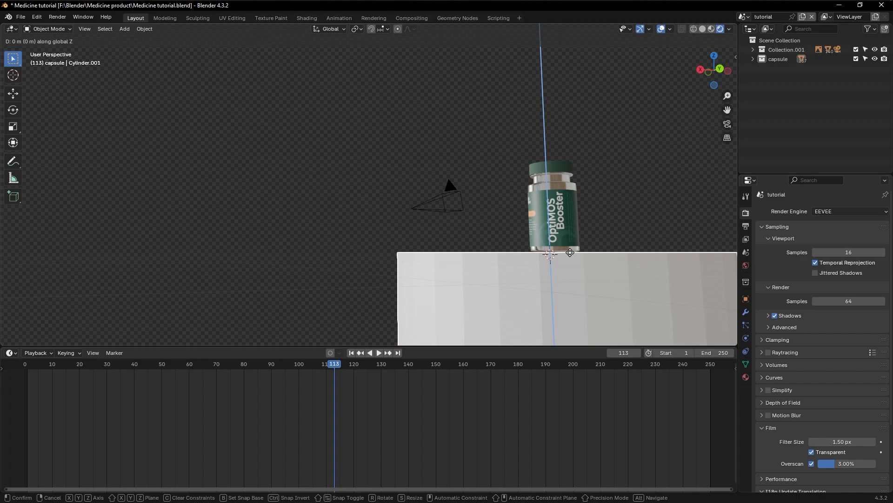
click(571, 252)
- Apply smooth shading to the cylinder under the bottle
click(634, 190)
middle_drag(635, 190, 634, 190)
click(607, 240)
right_click(607, 241)
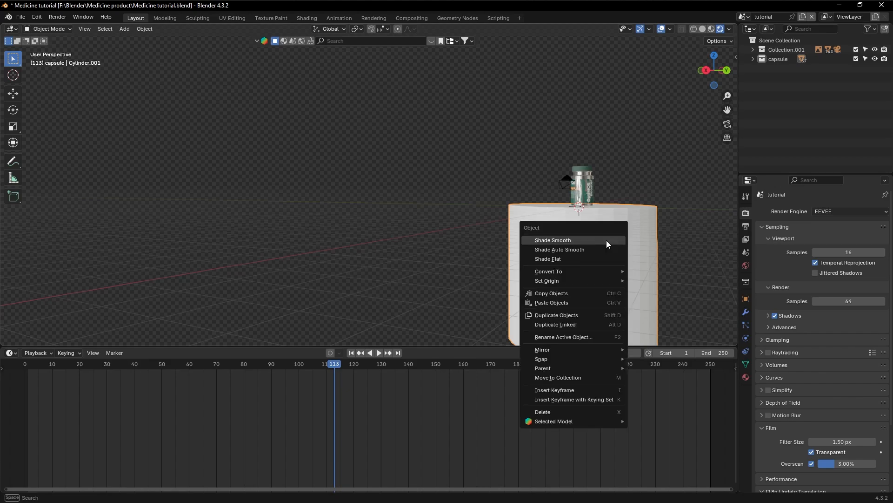
click(563, 240)
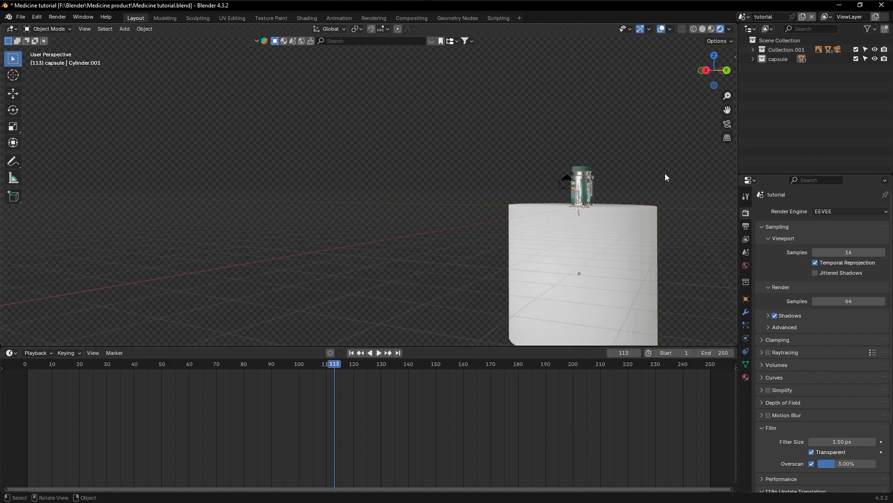
middle_drag(666, 174, 663, 174)
- Add a Bevel modifier to the cylinder and raise its segments to 100
click(618, 211)
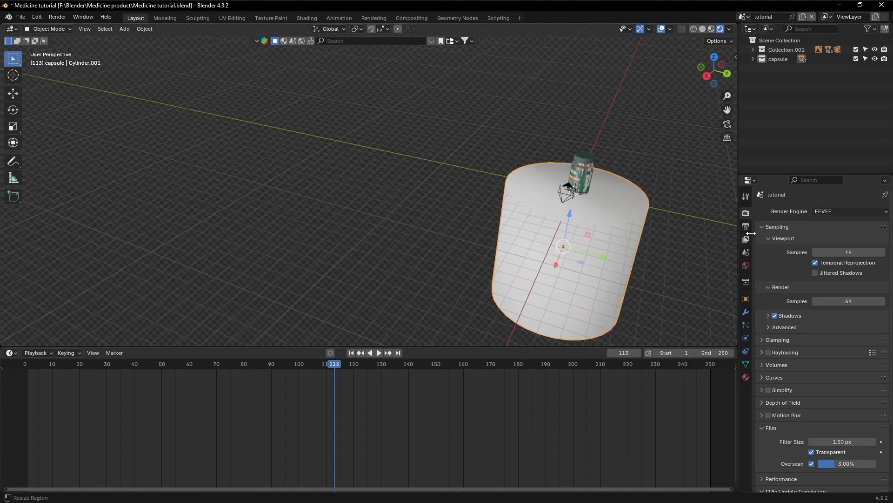
click(746, 313)
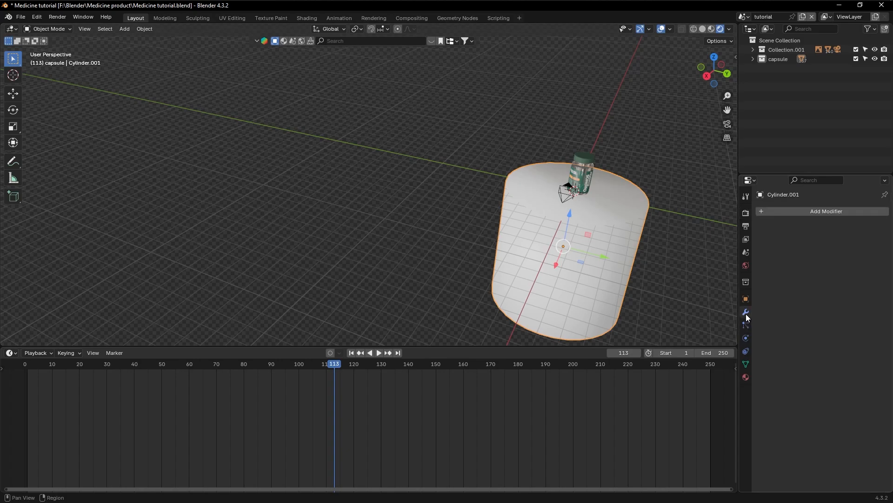
click(805, 210)
mouse_move(769, 201)
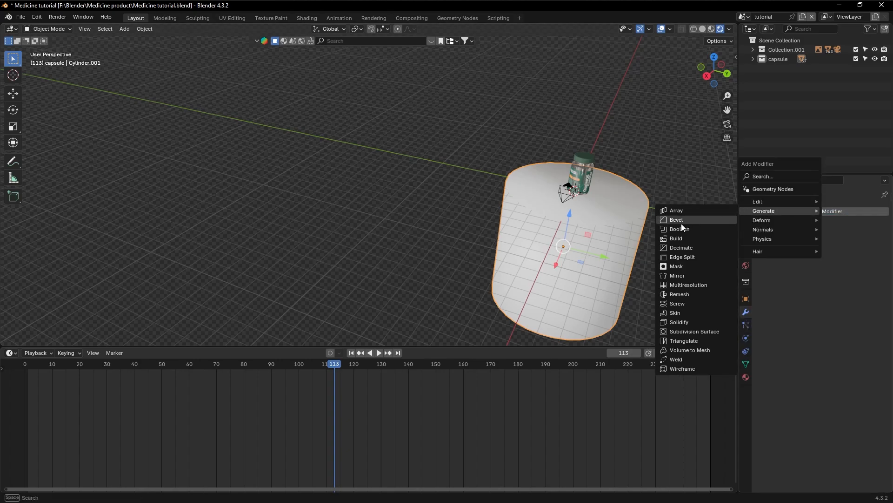
click(681, 224)
middle_drag(644, 259, 642, 258)
drag(833, 274, 891, 274)
click(682, 199)
- Add a mesh plane at the world origin and scale it uniformly by about 17.8
middle_drag(683, 200, 650, 199)
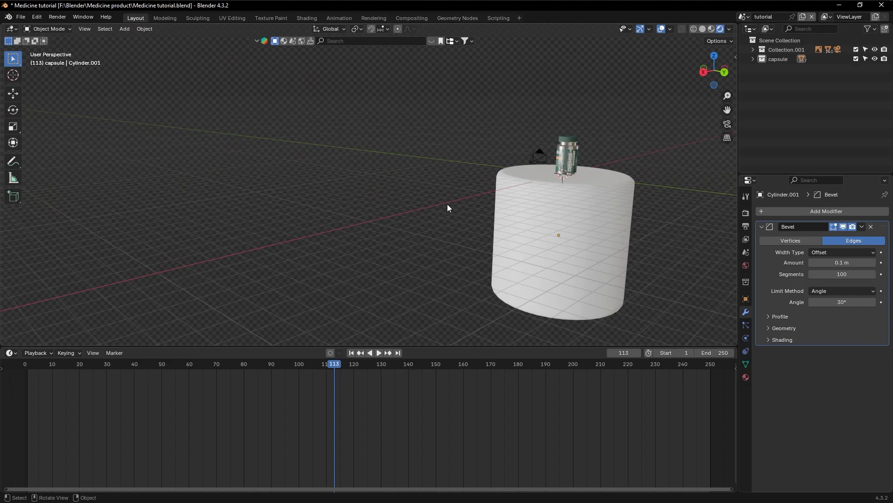
middle_drag(448, 204, 448, 205)
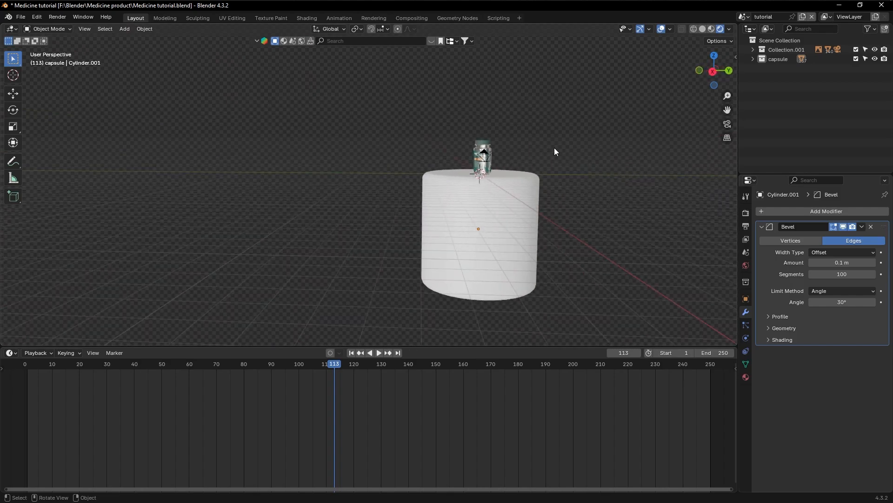
key(shift+a)
mouse_move(554, 148)
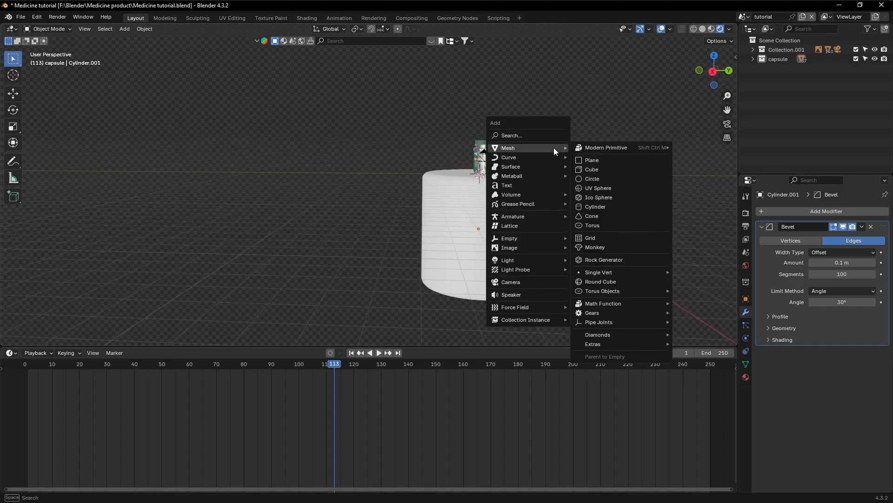
click(590, 159)
key(s)
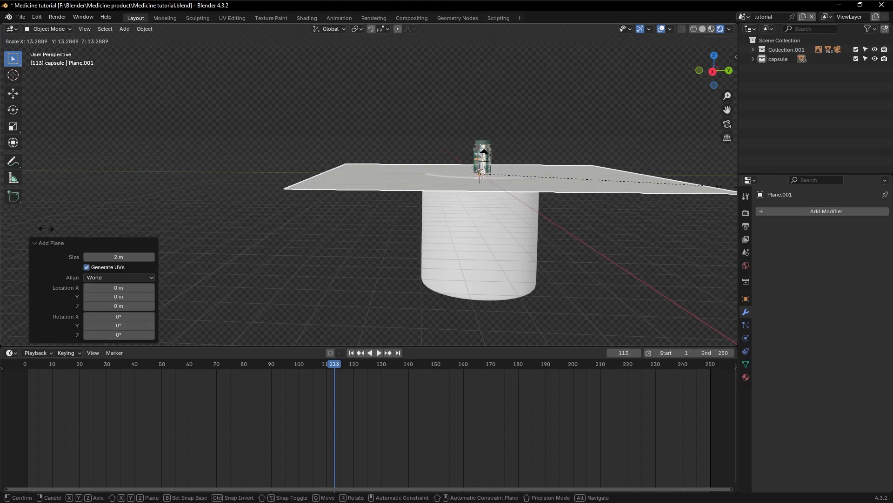
click(399, 228)
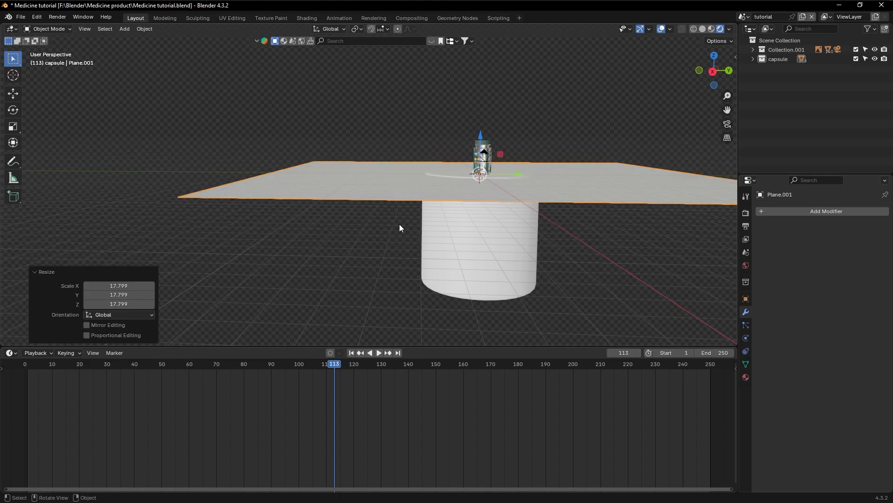
- Rotate the plane 90° around the global Y axis to stand it upright
key(r)
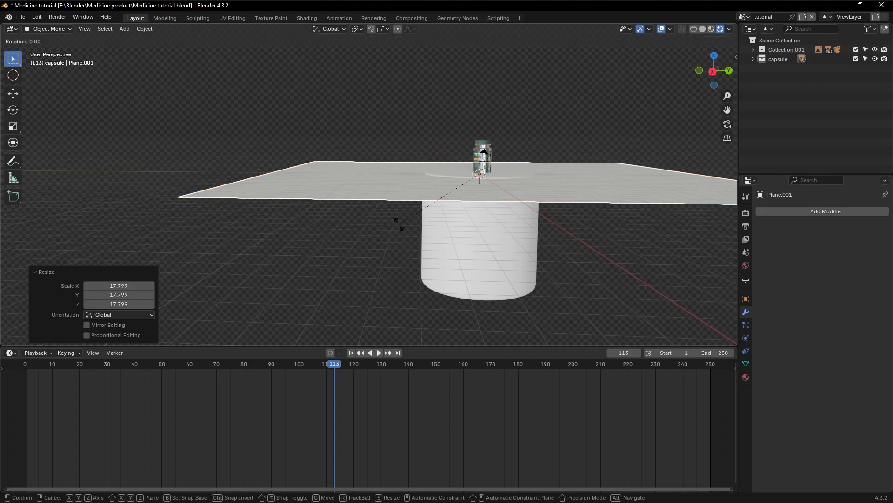
text(y)
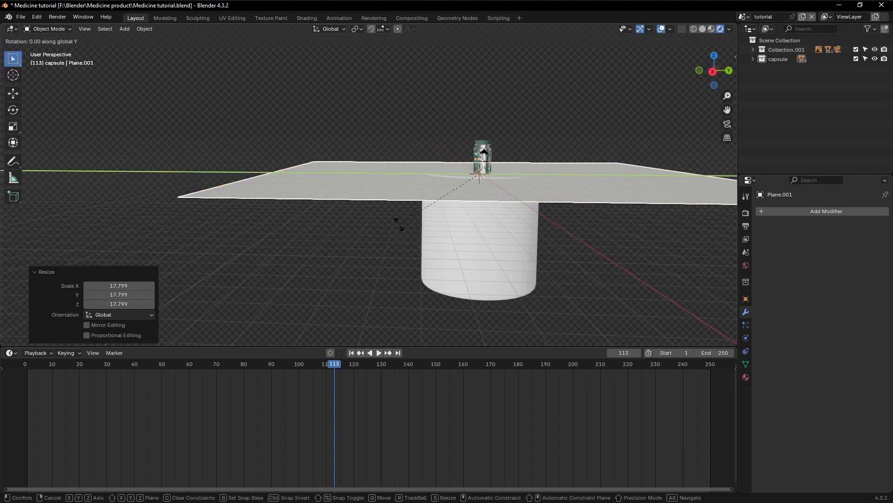
text(90)
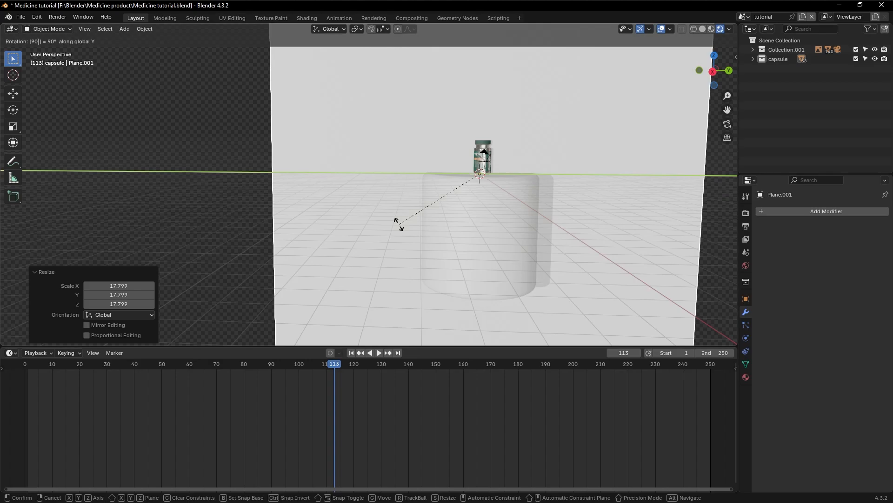
key(Return)
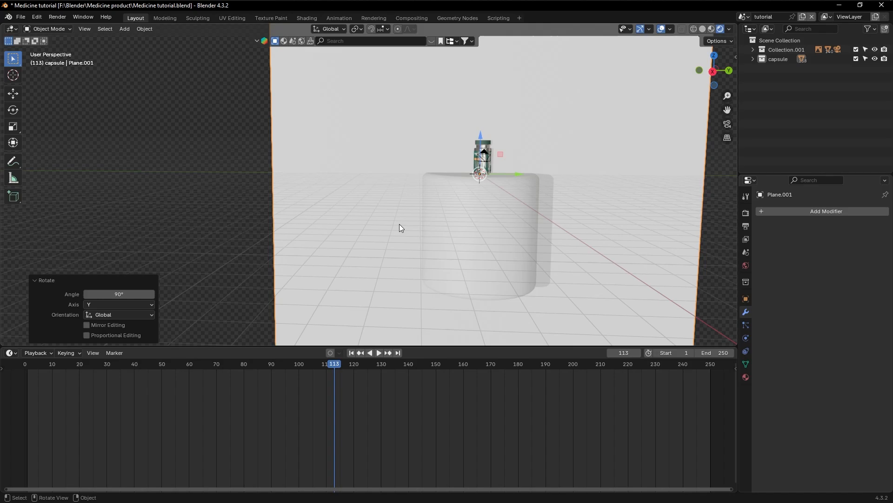
- Move the upright plane about 11 m along negative X to place it behind the cylinder
mouse_move(420, 228)
middle_down()
mouse_move(524, 232)
mouse_move(434, 221)
middle_up()
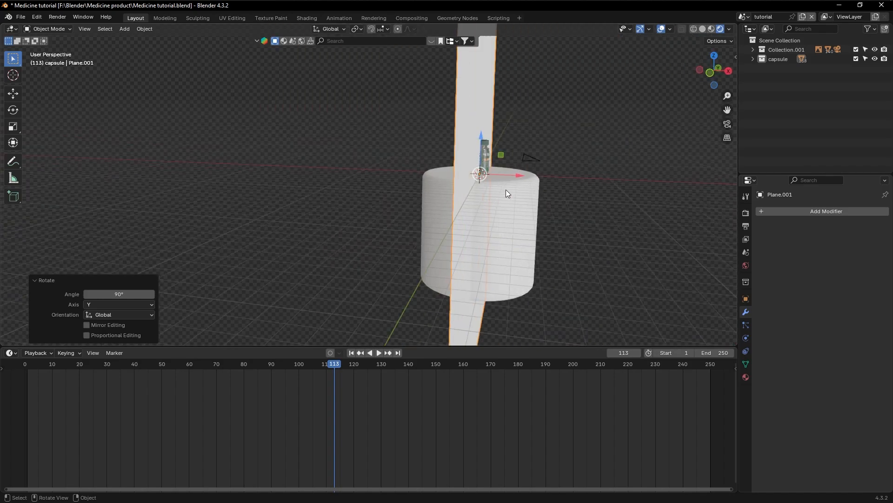
key(g)
key(x)
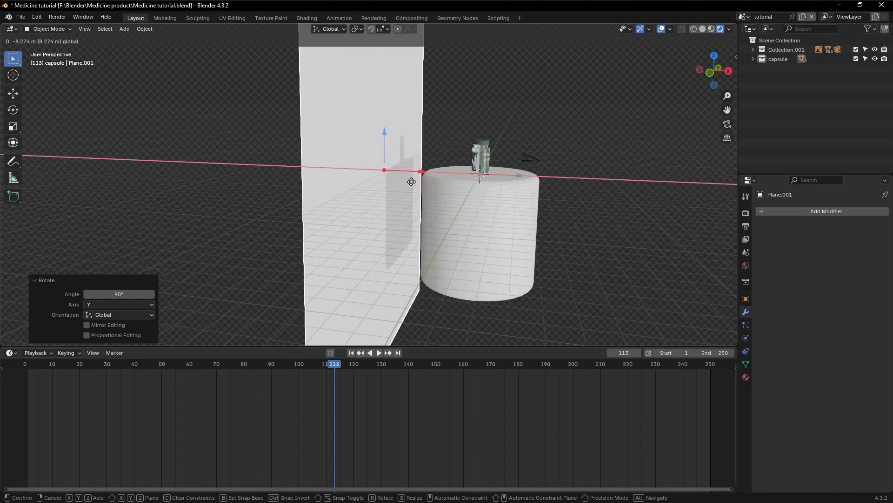
click(386, 183)
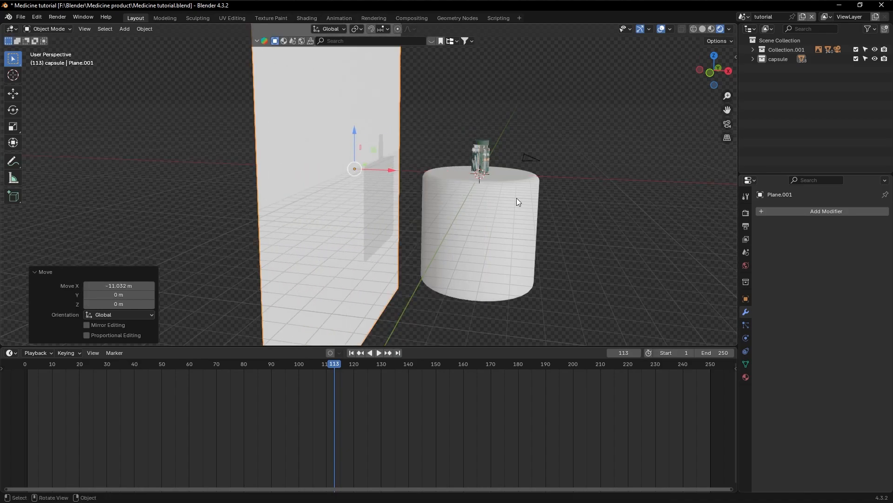
- Scale the backdrop plane up uniformly by a further factor of about 1.82
mouse_move(517, 199)
middle_down()
mouse_move(424, 196)
mouse_move(531, 182)
mouse_move(520, 188)
mouse_move(529, 190)
middle_up()
scroll(517, 198, down, 2)
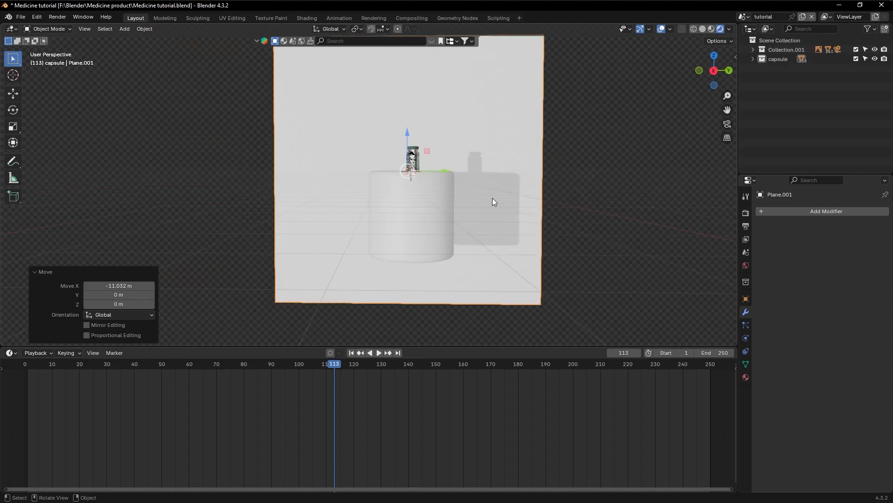
key(s)
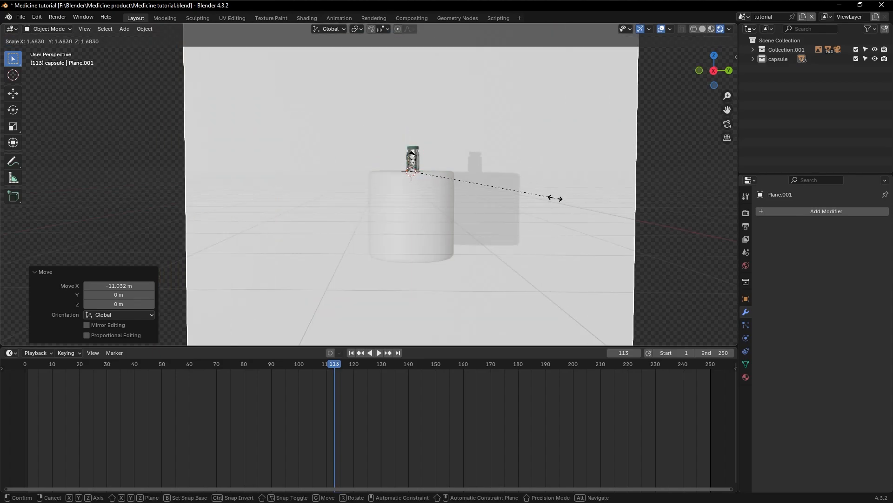
click(567, 197)
mouse_move(568, 197)
middle_down()
mouse_move(590, 202)
mouse_move(581, 190)
mouse_move(572, 209)
middle_up()
scroll(569, 200, down, 1)
scroll(569, 200, down, 3)
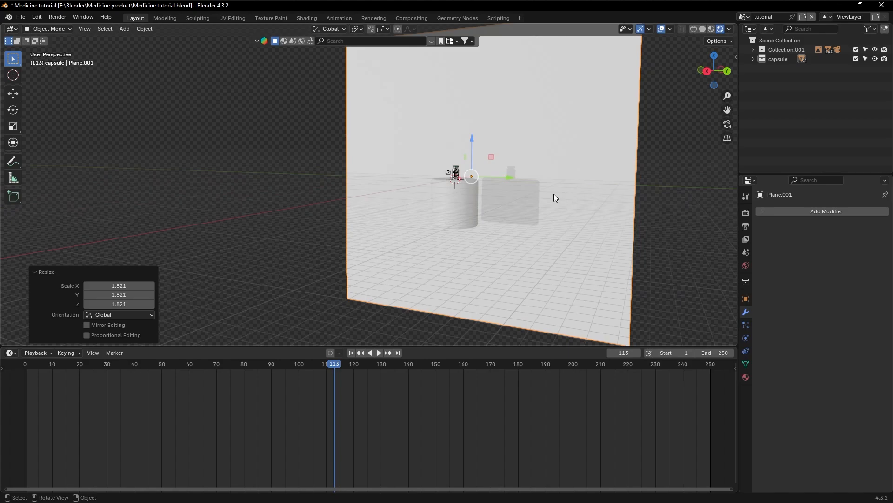
- Check the backdrop behind the podium, lock the camera to the view and reframe it so the bottle sits slightly lower
middle_drag(448, 185, 440, 183)
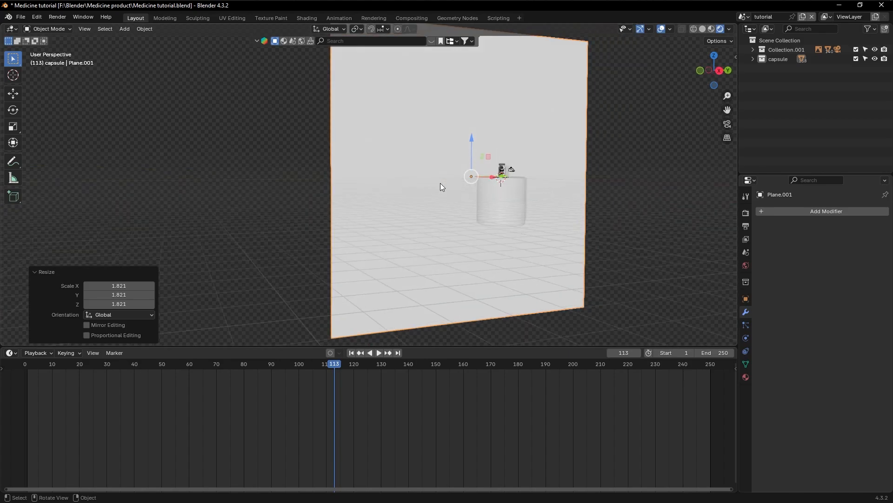
click(533, 150)
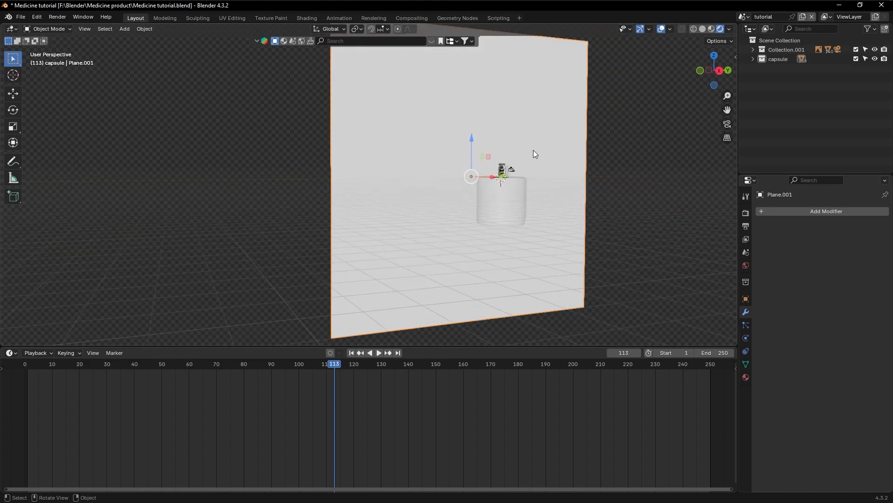
middle_drag(533, 150, 483, 155)
scroll(460, 172, up, 2)
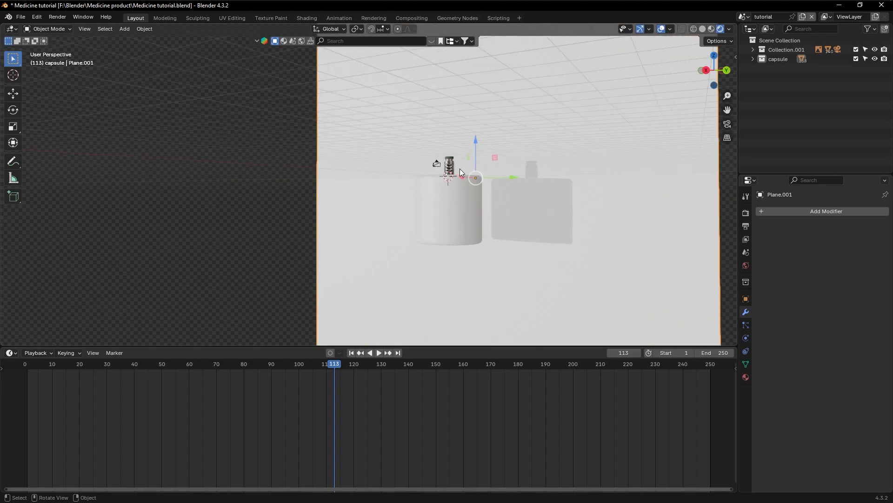
click(728, 124)
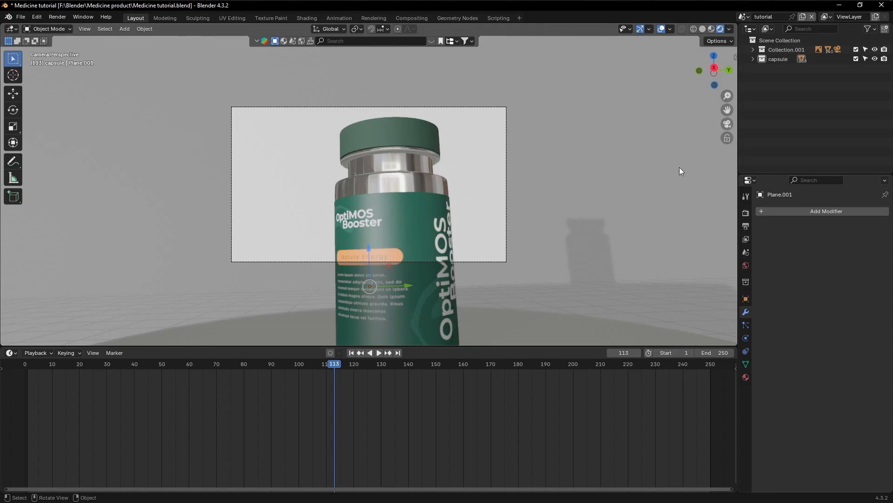
click(728, 139)
middle_drag(462, 197, 462, 196)
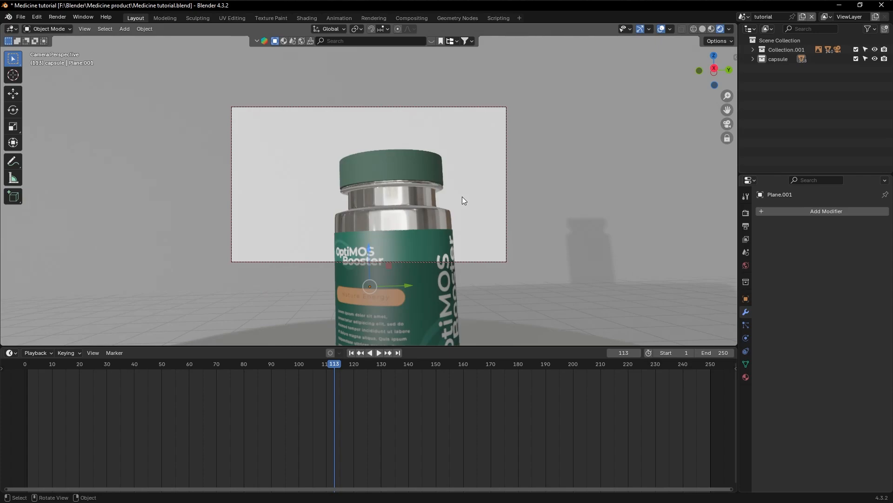
click(728, 138)
middle_drag(643, 152, 666, 134)
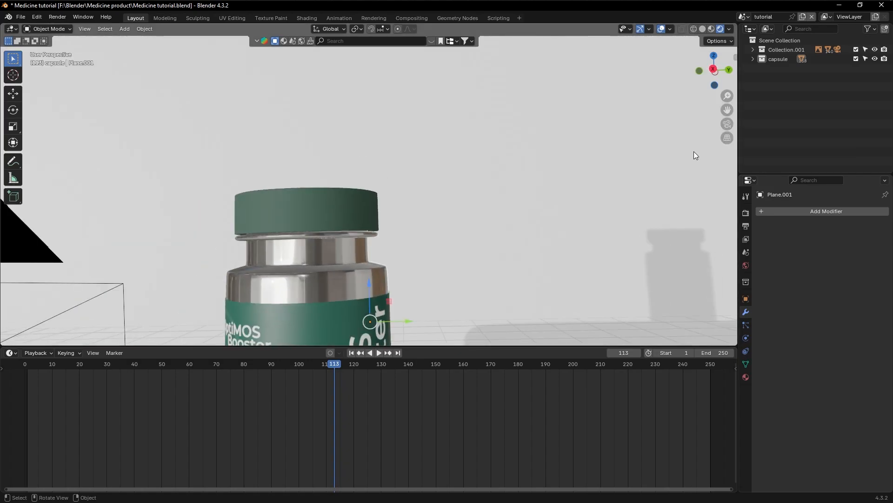
- Show the view settings for the camera view and turn off the Camera to View lock
key(n)
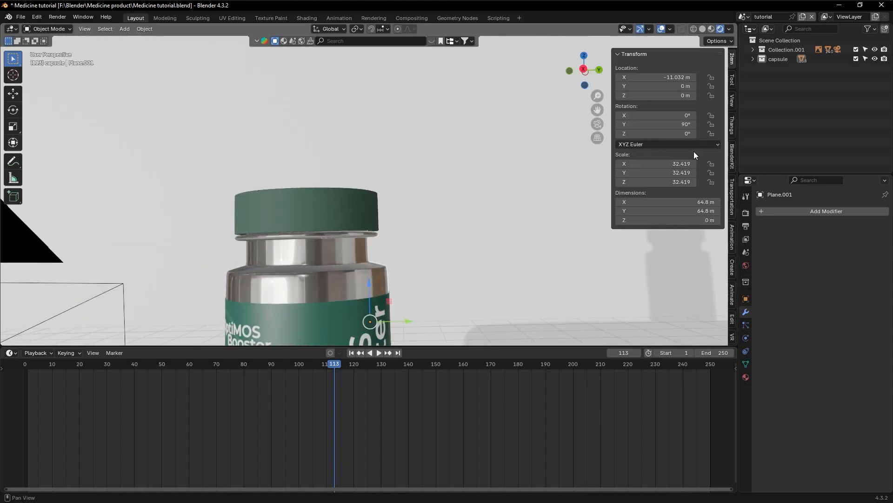
click(731, 102)
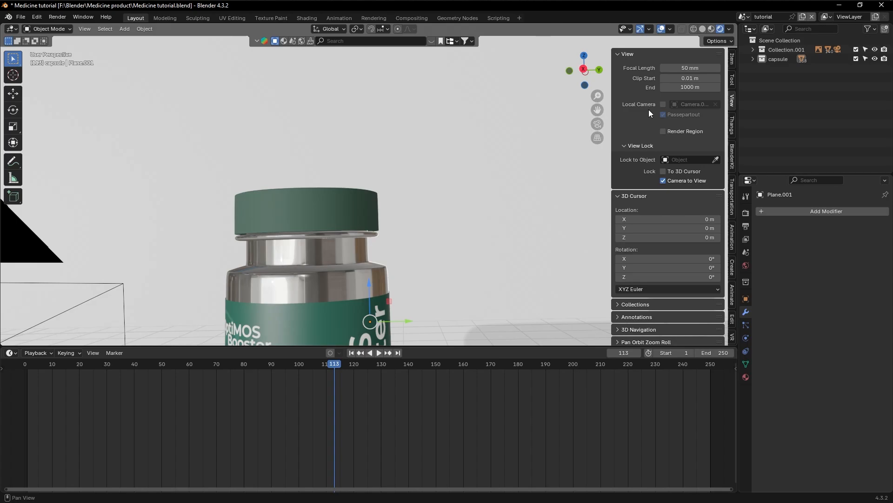
click(598, 124)
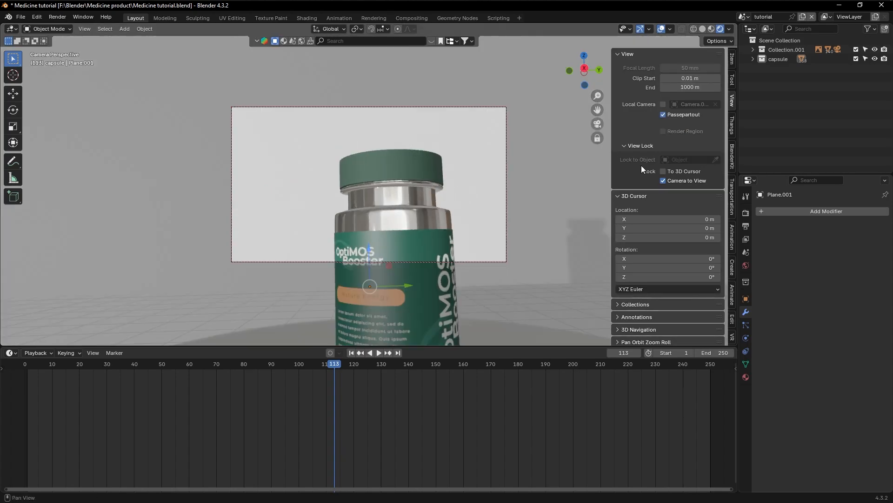
click(663, 181)
click(663, 180)
click(664, 179)
click(664, 179)
click(665, 180)
key(n)
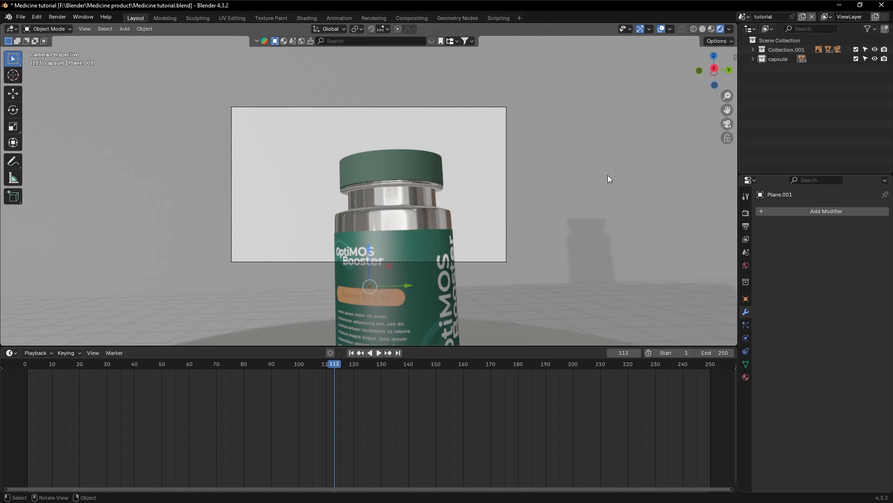
- Lock the camera to the view and reframe it so the whole bottle stands on the podium inside the frame
key(KP_0)
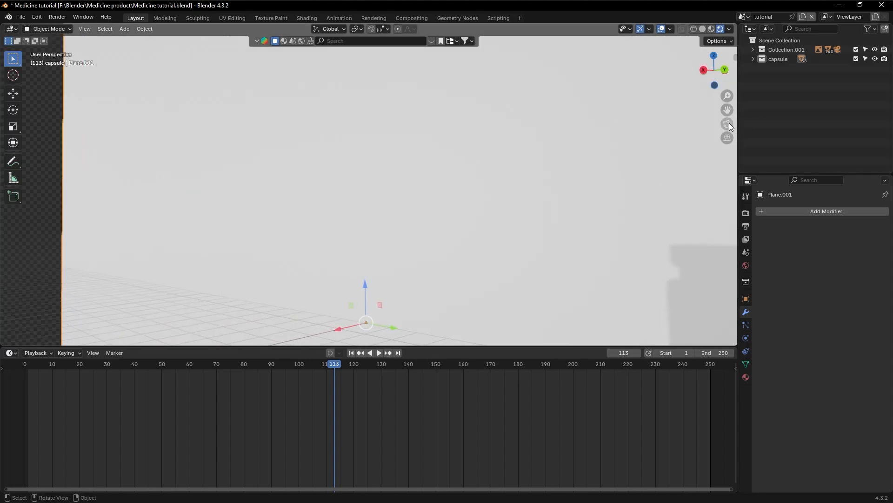
click(729, 124)
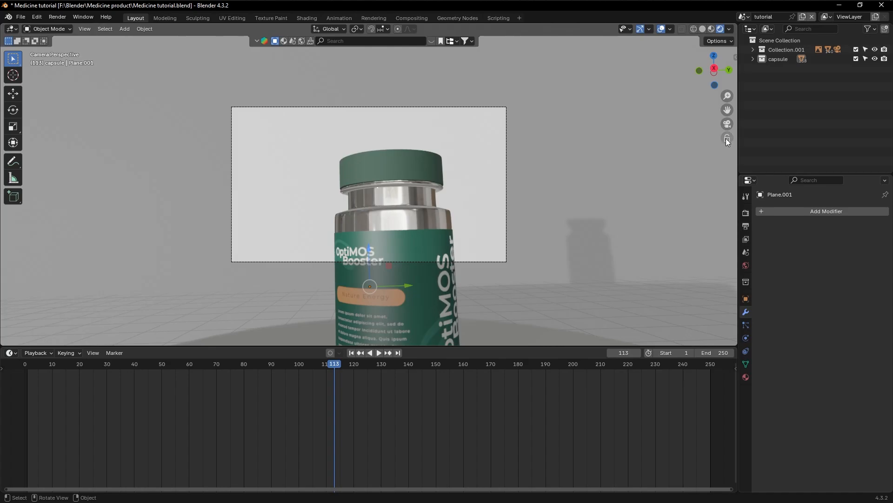
click(726, 139)
scroll(479, 233, down, 2)
middle_drag(479, 233, 474, 233)
shift+middle_drag(421, 280, 445, 344)
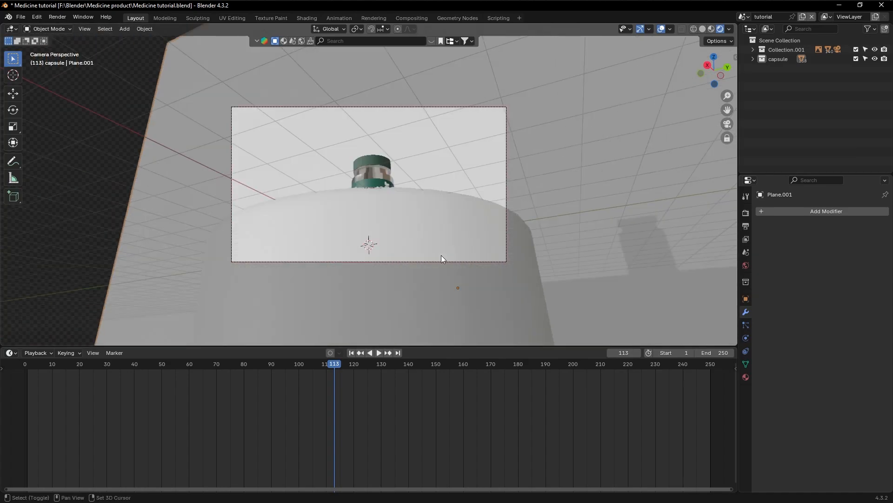
middle_drag(441, 255, 403, 186)
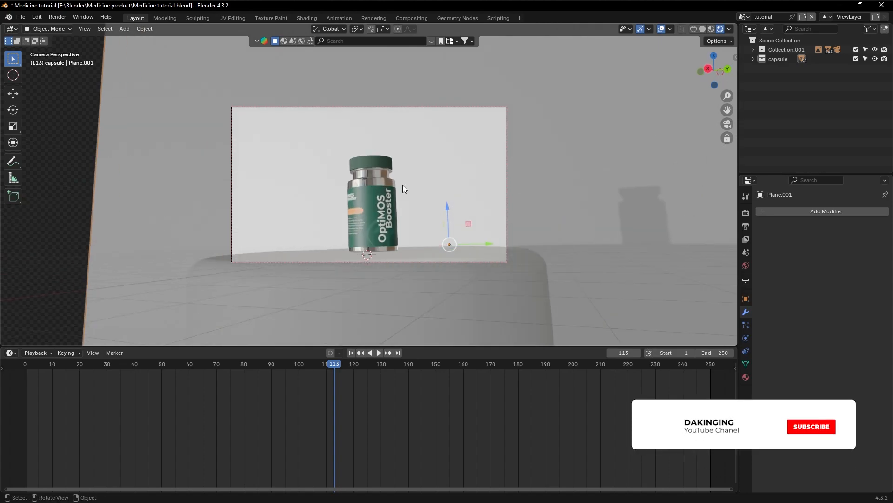
- Leave the camera view and look over the bottle, podium and backdrop from outside the camera
click(727, 127)
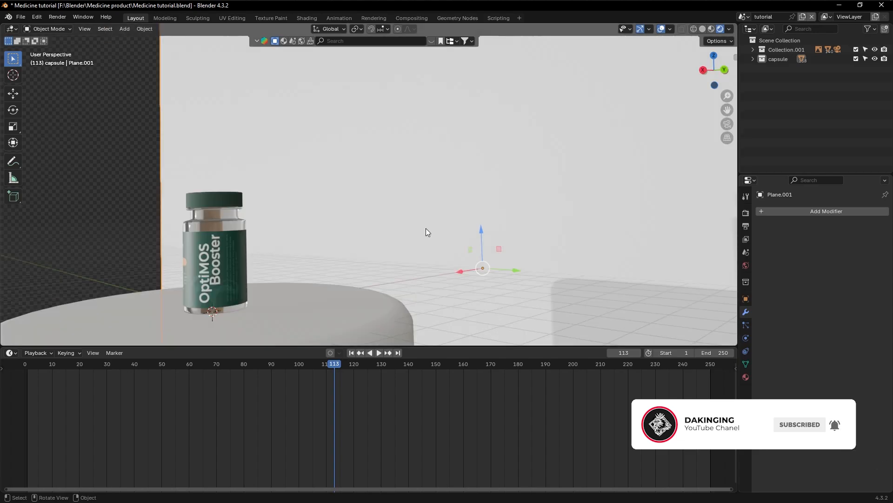
middle_drag(426, 228, 462, 215)
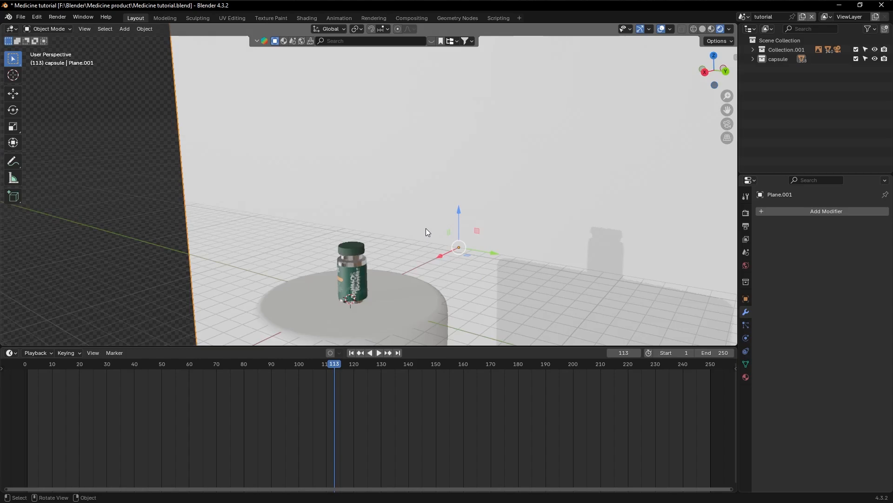
middle_drag(425, 228, 440, 258)
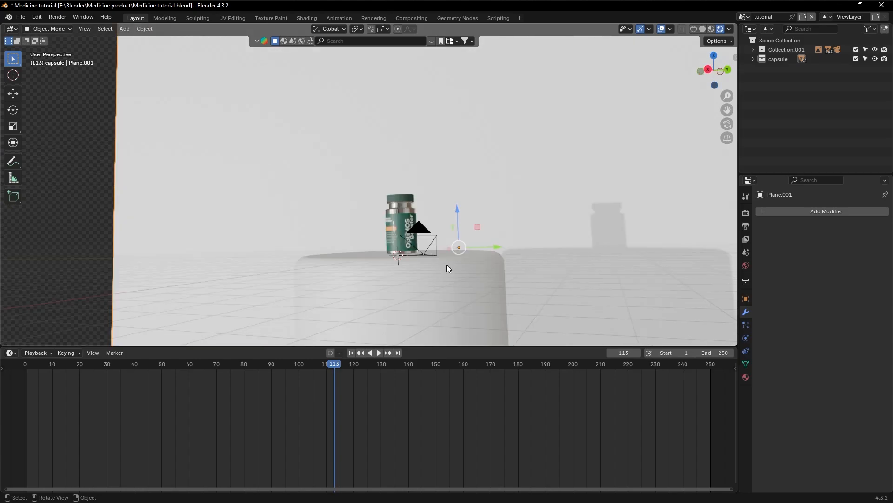
click(447, 265)
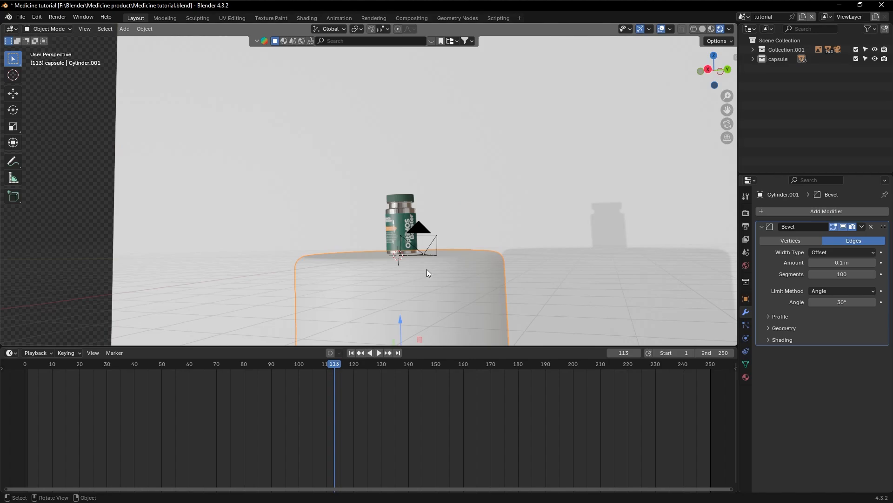
click(482, 190)
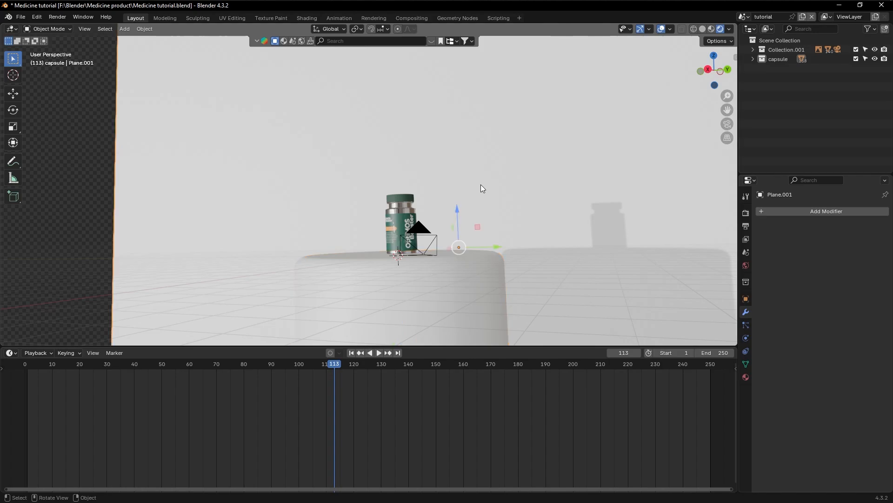
click(450, 291)
click(485, 156)
- Replace the timeline with the Shader Editor and create a new material for the cylinder podium
click(442, 279)
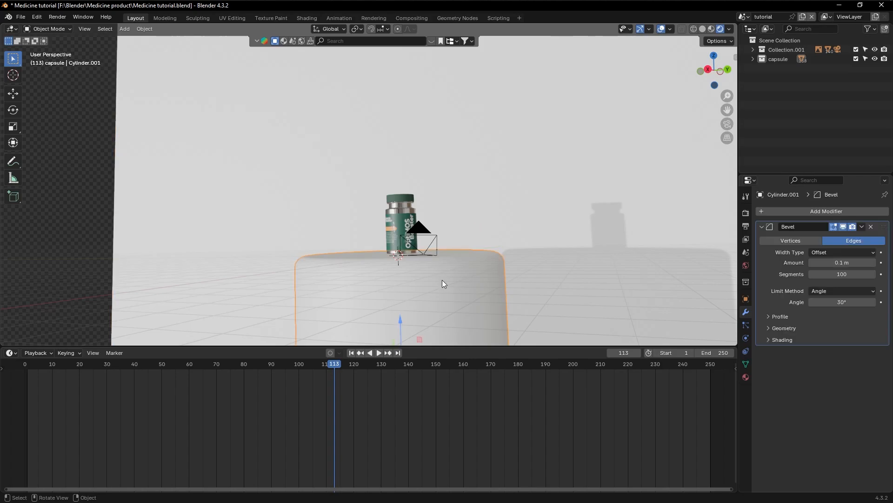
click(10, 353)
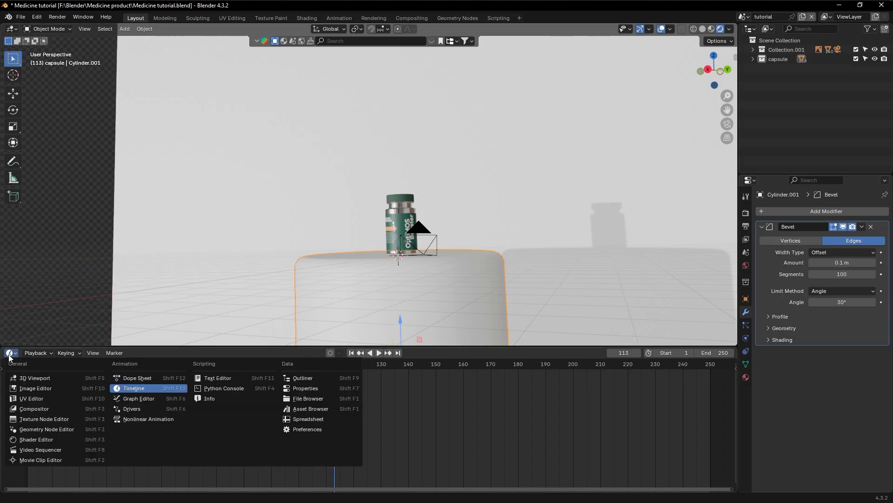
click(32, 440)
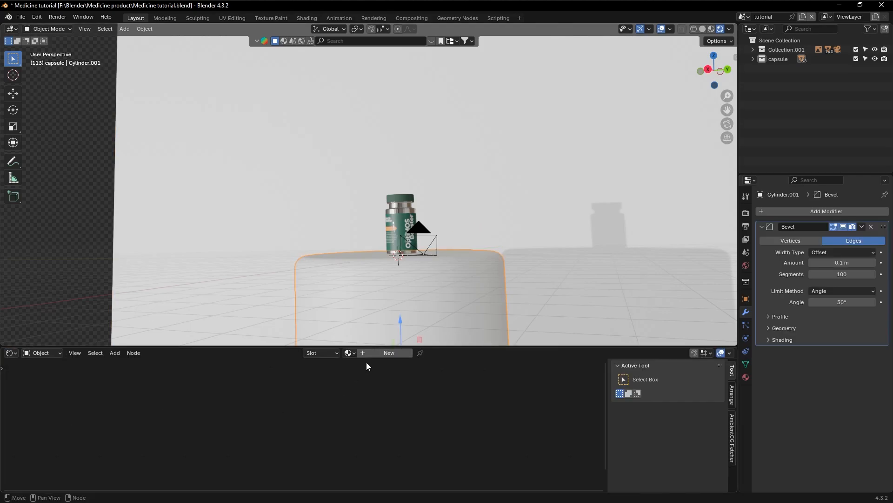
click(381, 354)
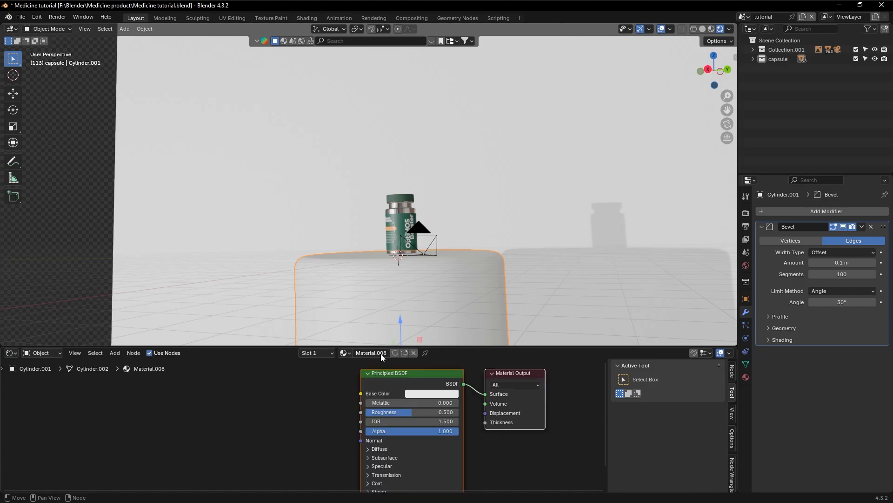
- Give the podium material a light green base colour, metallic 0.359 and roughness 0.764
click(418, 395)
drag(444, 288, 437, 277)
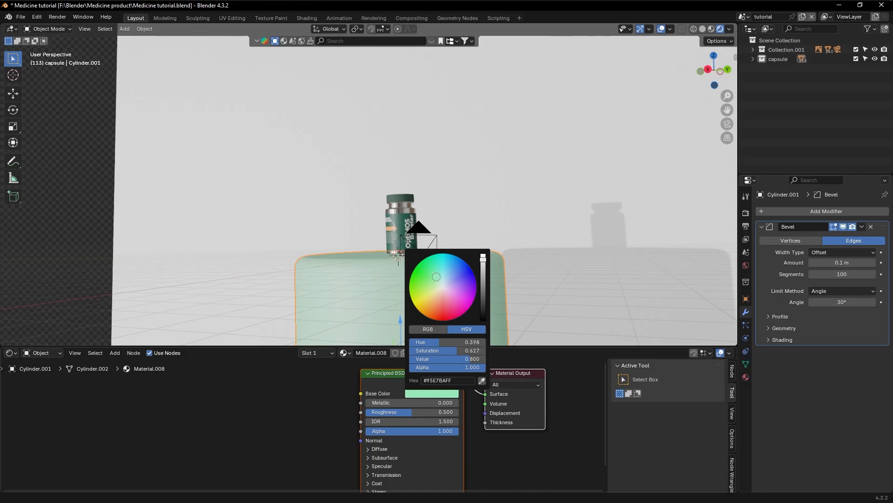
mouse_move(437, 277)
mouse_down()
mouse_move(427, 274)
mouse_move(433, 281)
mouse_up()
drag(484, 261, 484, 255)
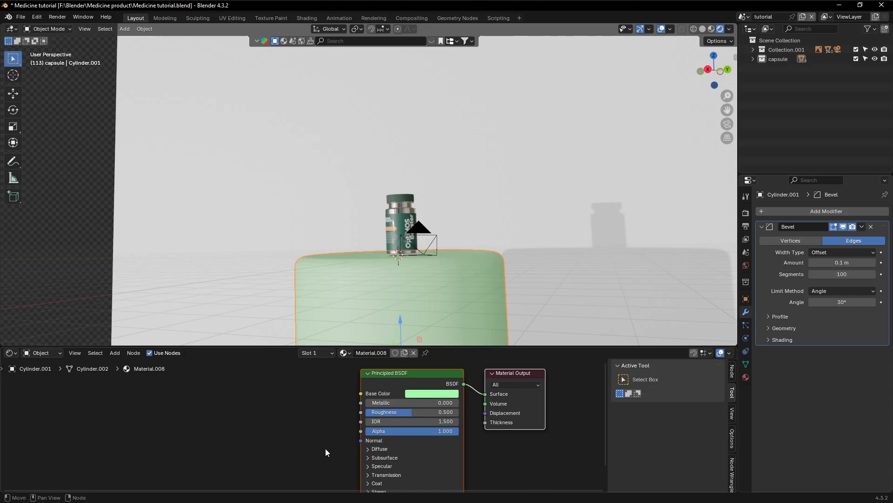
mouse_move(398, 415)
mouse_down()
mouse_move(432, 415)
mouse_move(417, 415)
mouse_move(412, 403)
mouse_move(432, 403)
mouse_move(398, 403)
mouse_up()
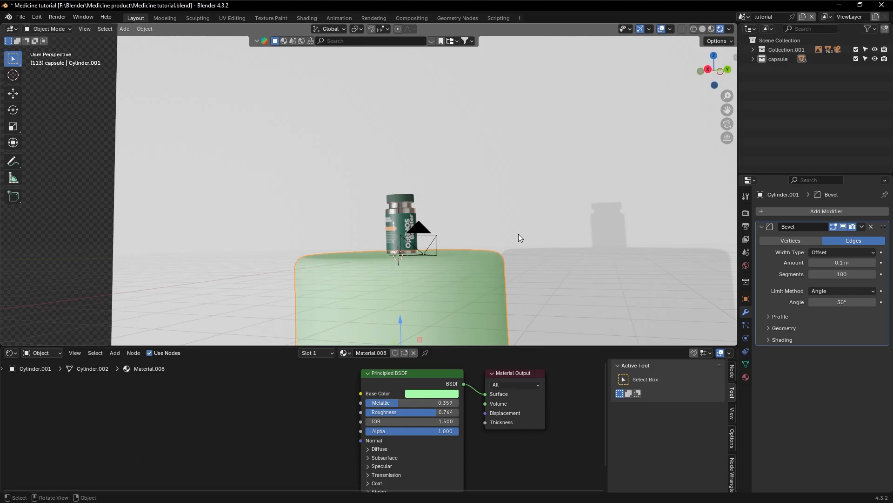
- Give the backdrop plane a new material with the base colour sampled from the green podium, metallic 0.341 and roughness 0.764
click(479, 204)
click(382, 354)
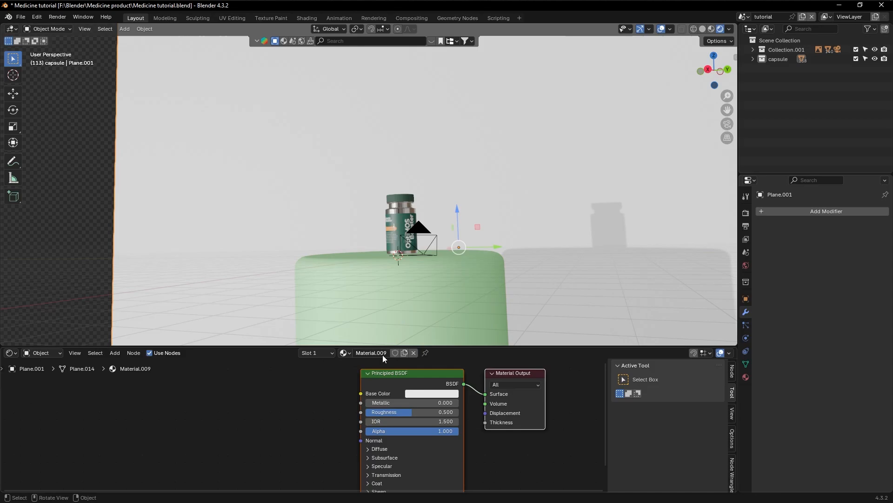
click(415, 393)
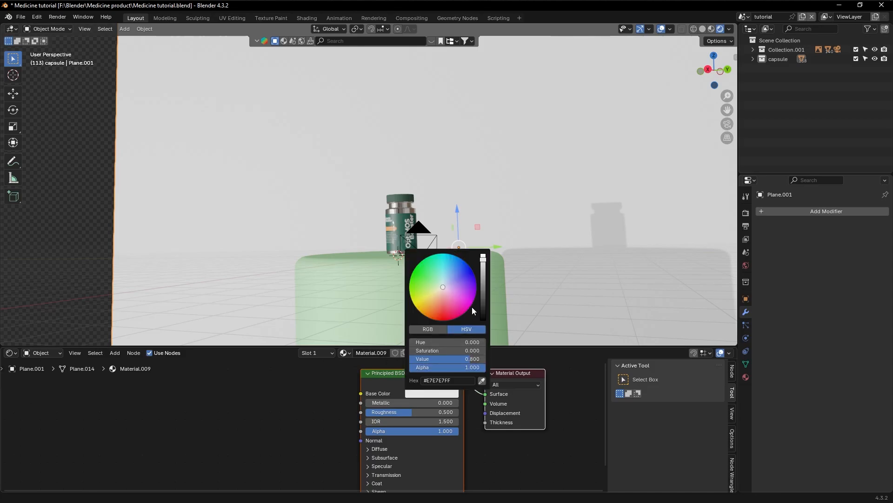
click(482, 380)
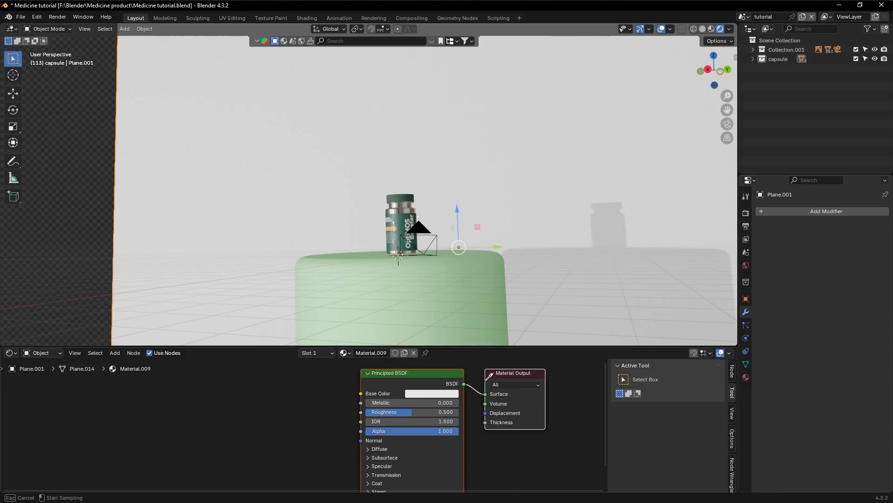
click(362, 260)
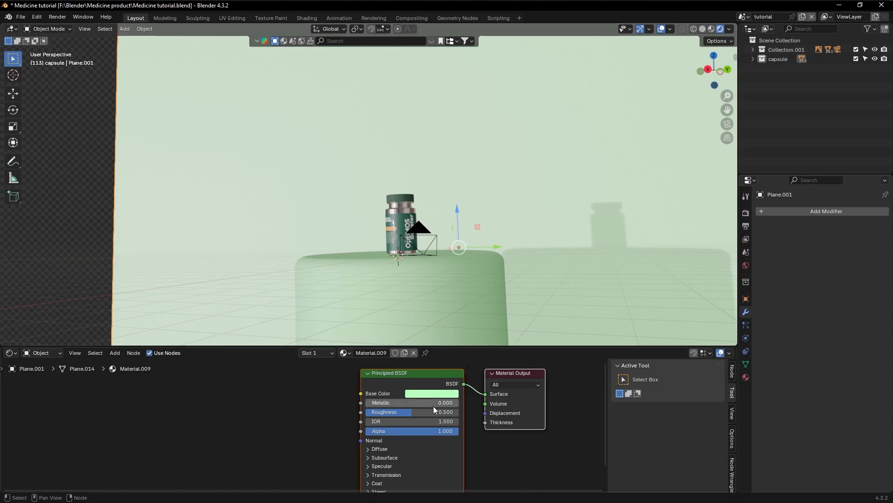
middle_drag(569, 413, 552, 413)
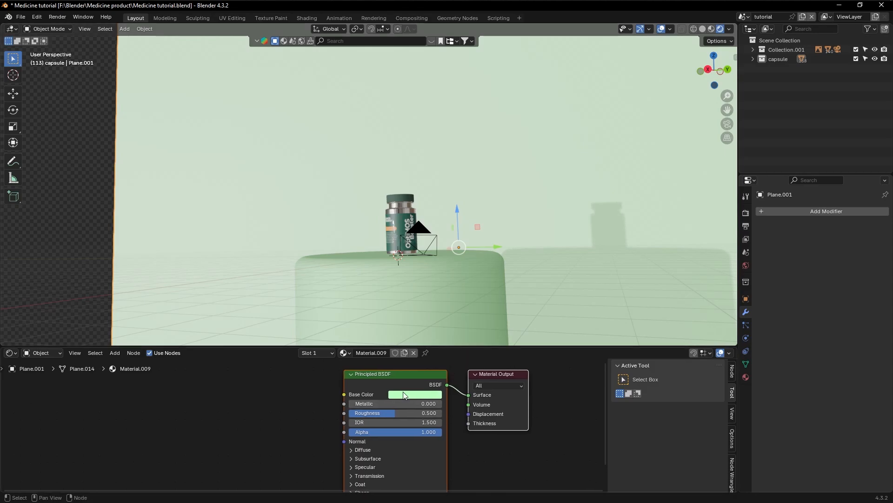
drag(374, 412, 412, 403)
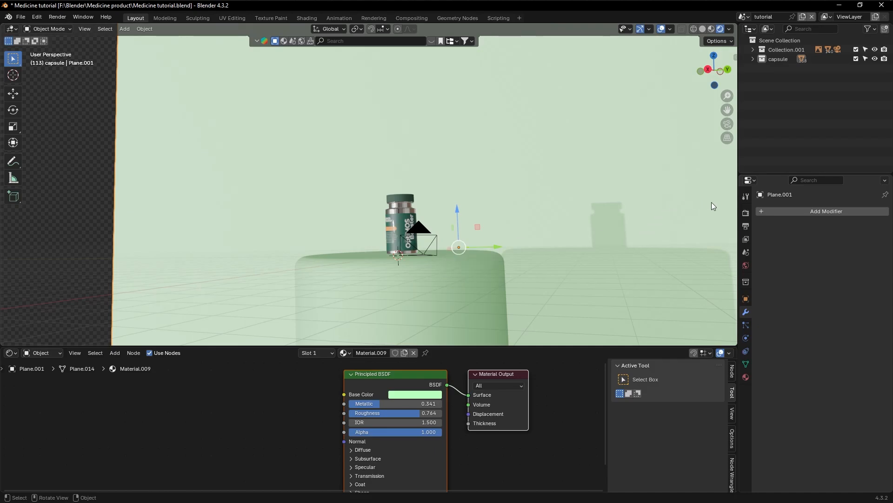
- Switch the render engine to Cycles and check the bottle up close in the rendered preview
click(746, 213)
click(816, 211)
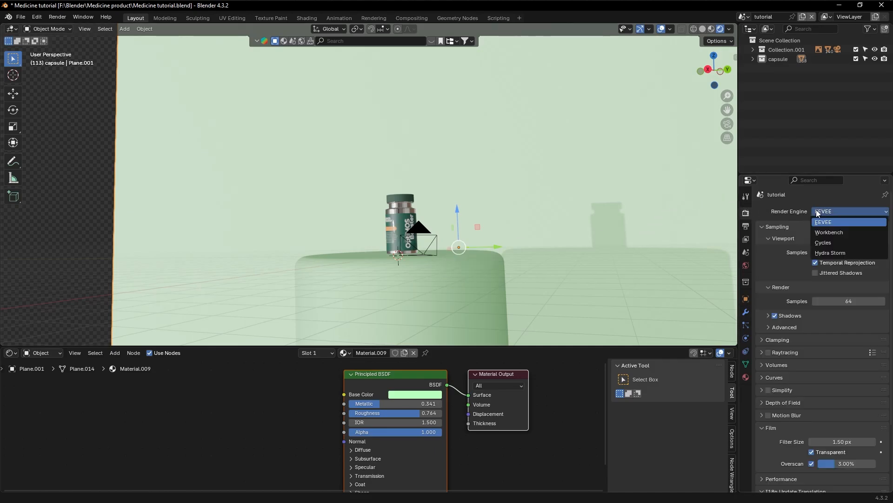
click(821, 242)
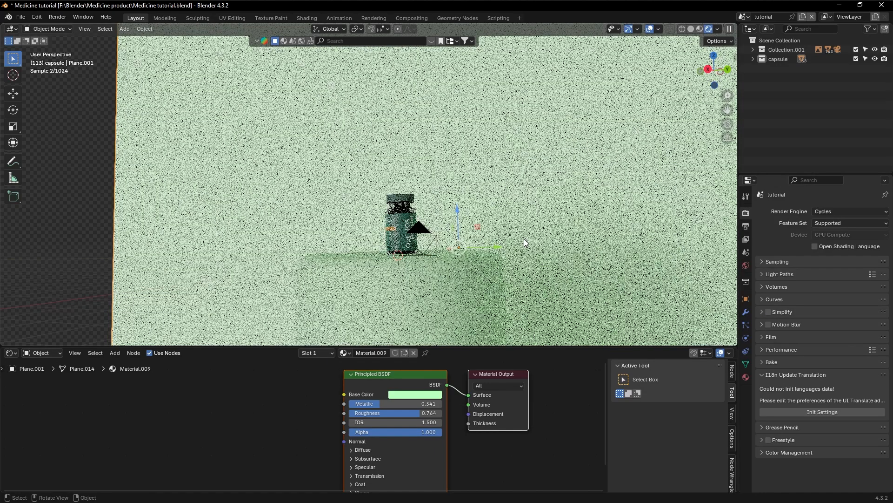
middle_drag(467, 244, 443, 244)
scroll(468, 244, up, 4)
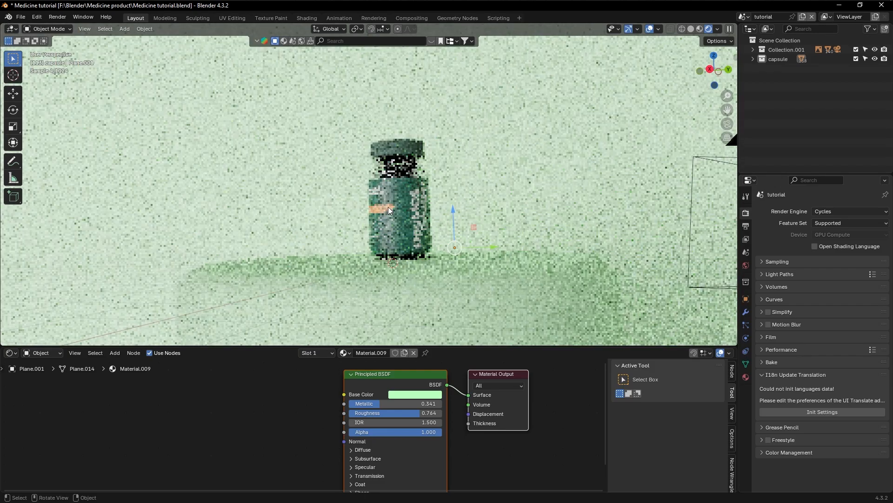
- Try to select the bottle with all its parts while leaving the podium and backdrop out of the selection
click(402, 203)
click(404, 168)
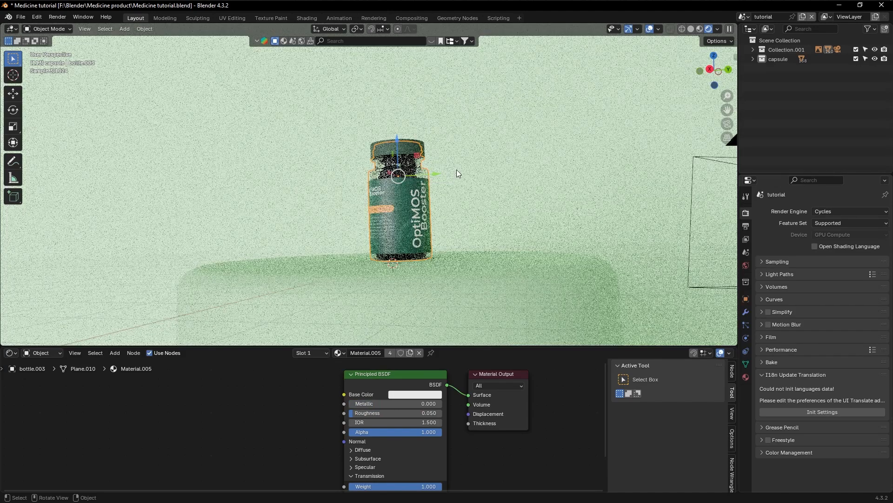
scroll(416, 173, down, 2)
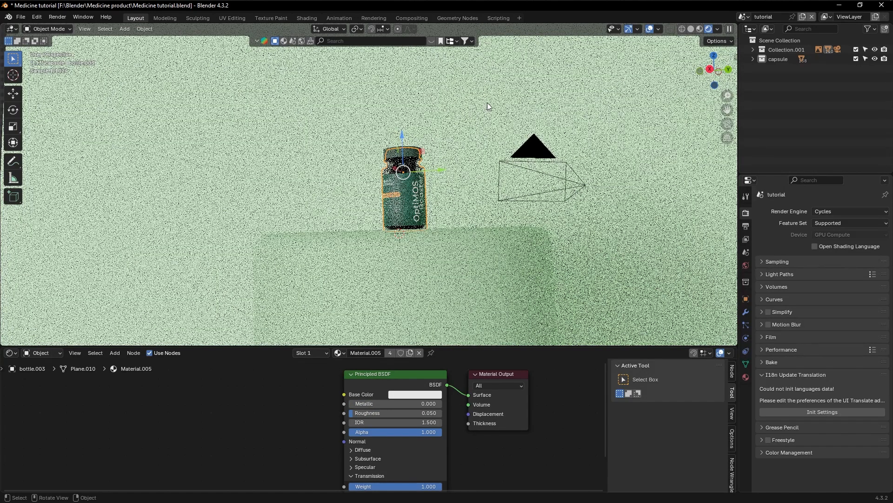
click(487, 102)
middle_drag(486, 122, 438, 137)
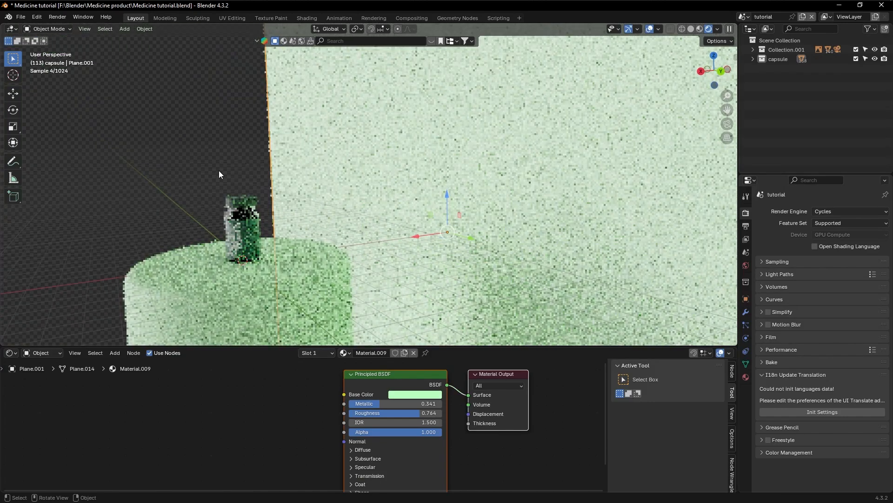
drag(189, 178, 281, 267)
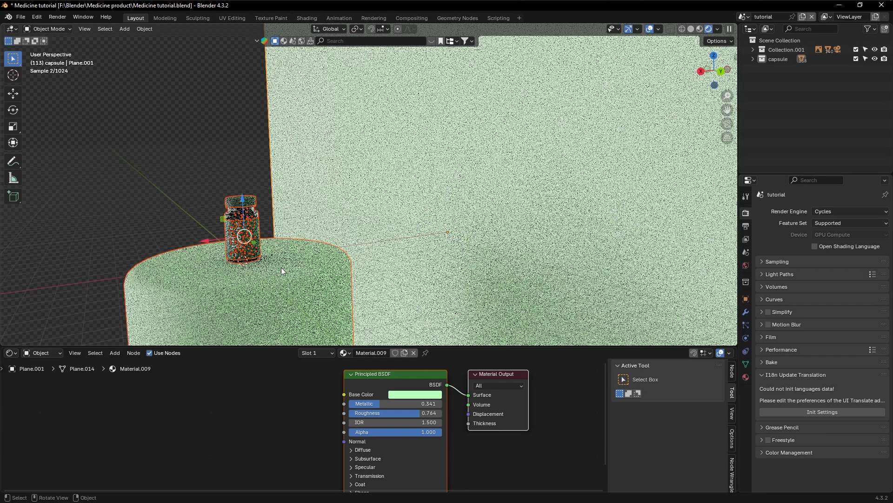
shift+click(207, 281)
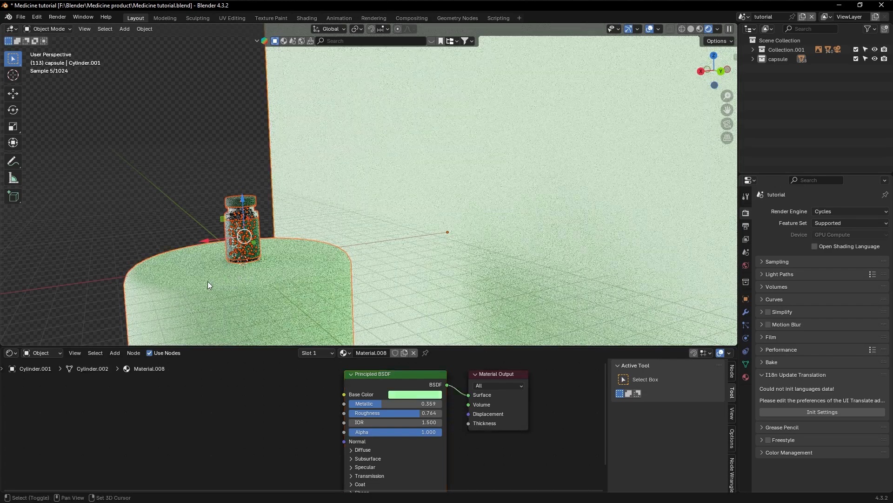
shift+click(325, 197)
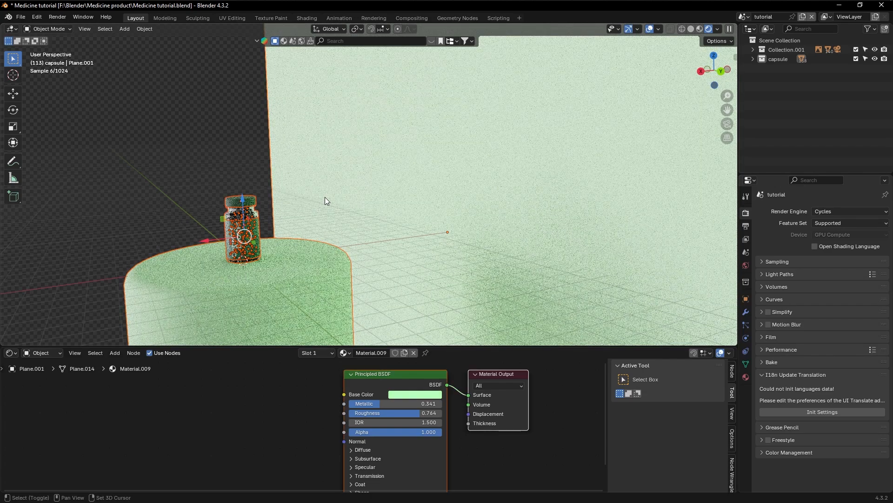
shift+click(238, 279)
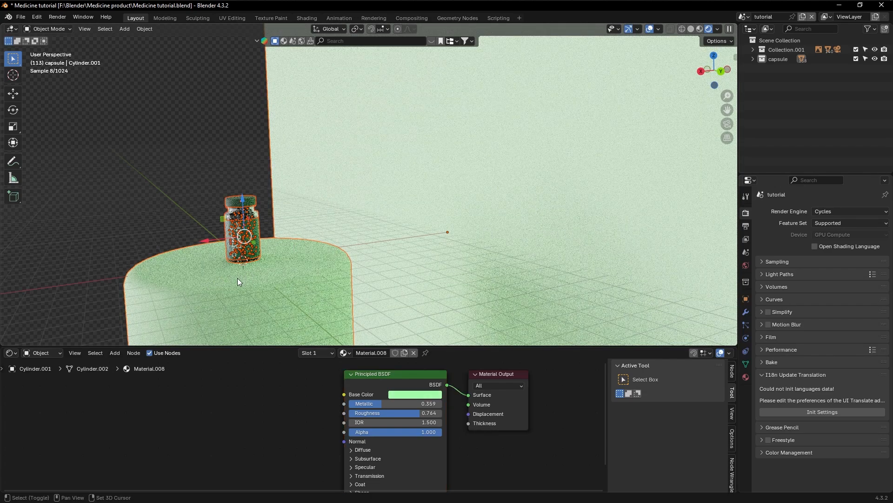
shift+click(320, 185)
click(189, 186)
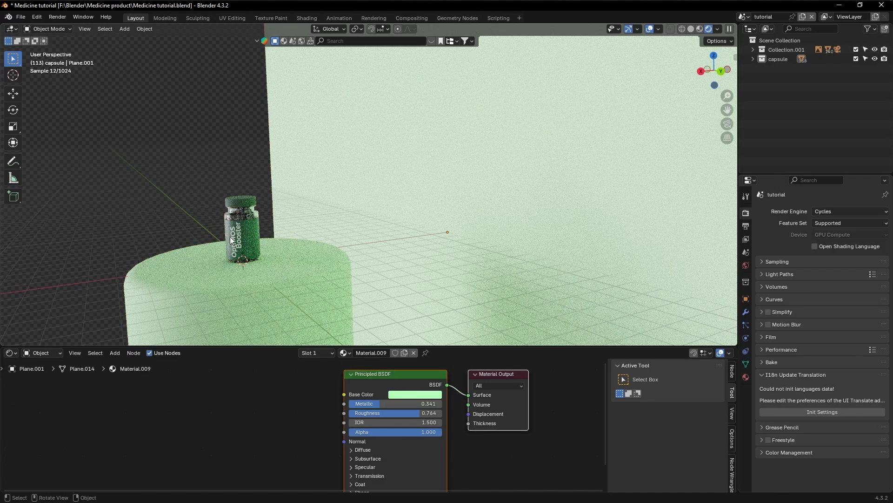
- Try to select the bottle through the bottle.003 entry in Collection.001
scroll(230, 237, up, 2)
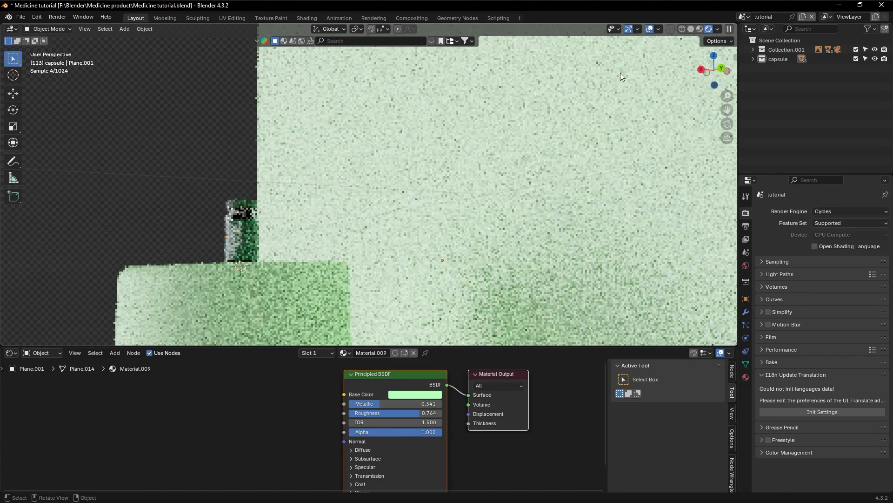
click(754, 49)
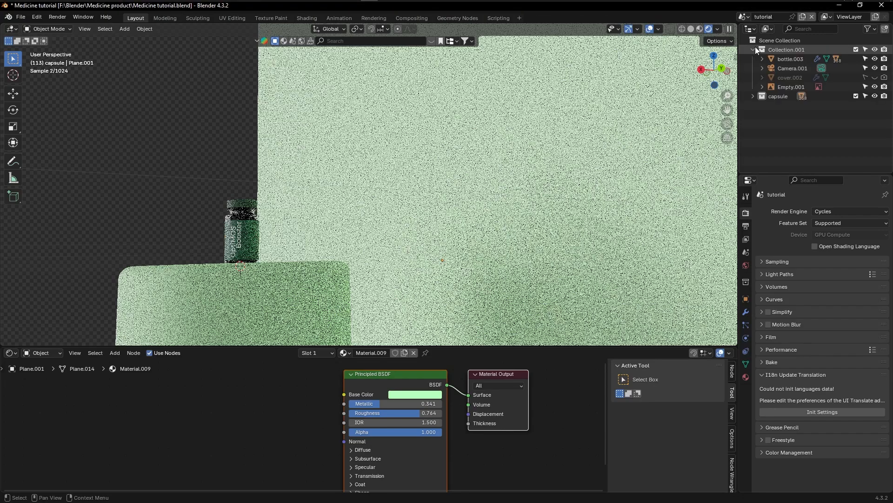
click(786, 59)
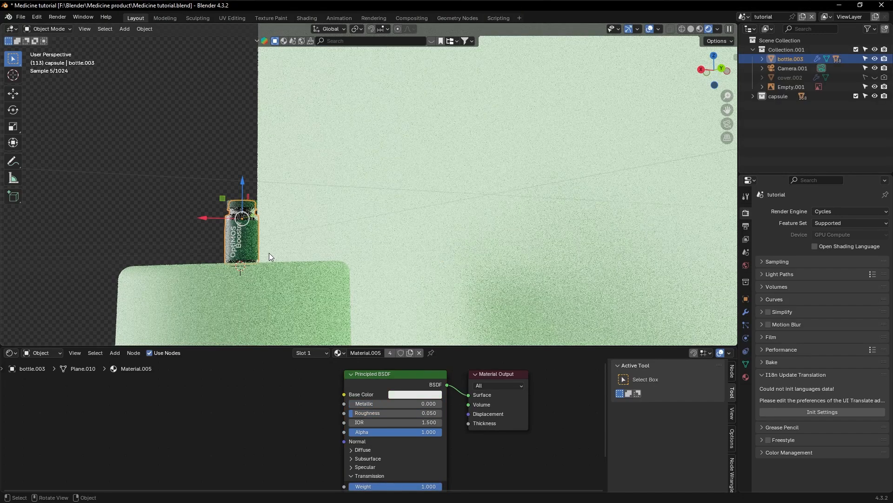
middle_drag(269, 253, 224, 253)
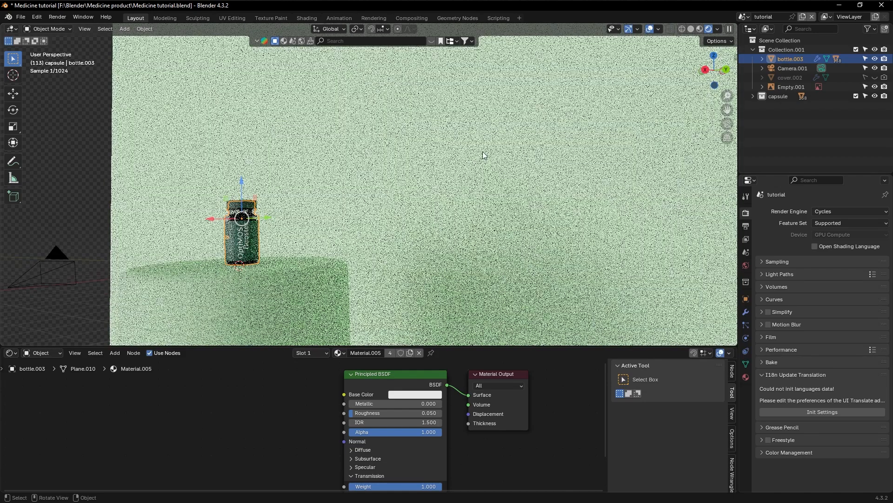
- Make the backdrop Plane.001 and the podium Cylinder.001 in the capsule collection unselectable in the viewport
click(483, 151)
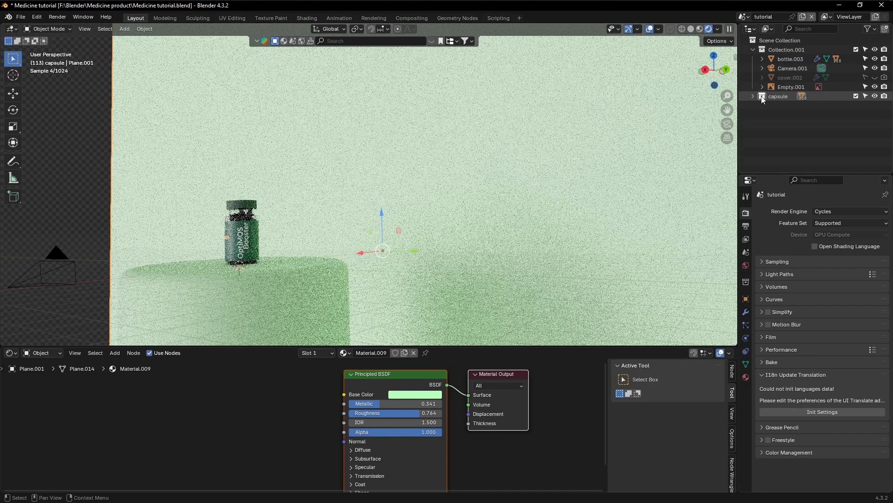
click(753, 96)
scroll(755, 98, down, 3)
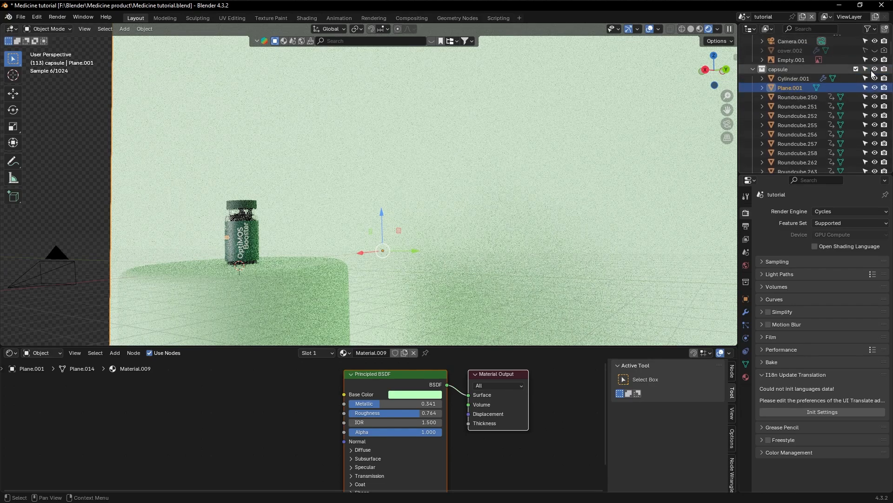
click(865, 87)
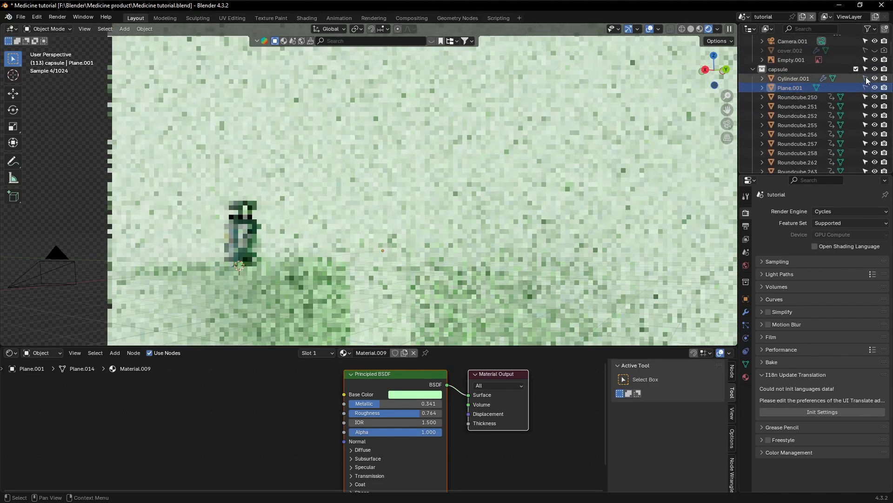
click(867, 78)
- Box-select the whole bottle together with its cap, label and capsules
key(b)
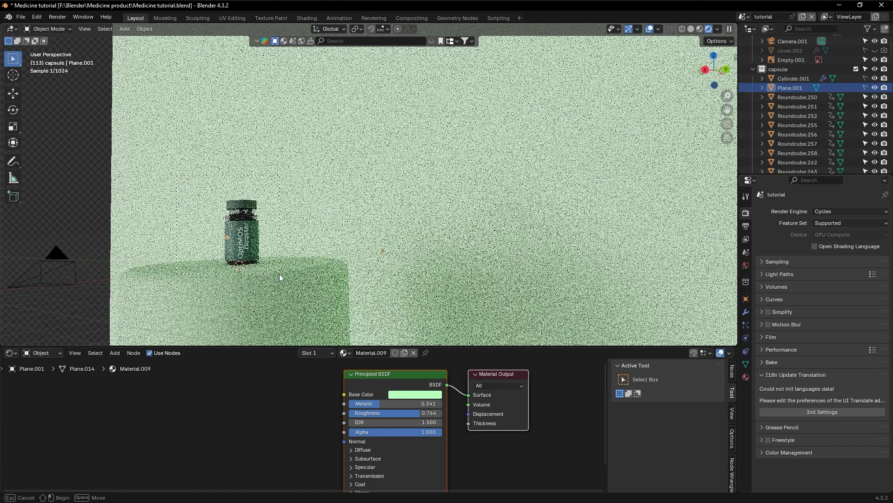
drag(280, 274, 283, 274)
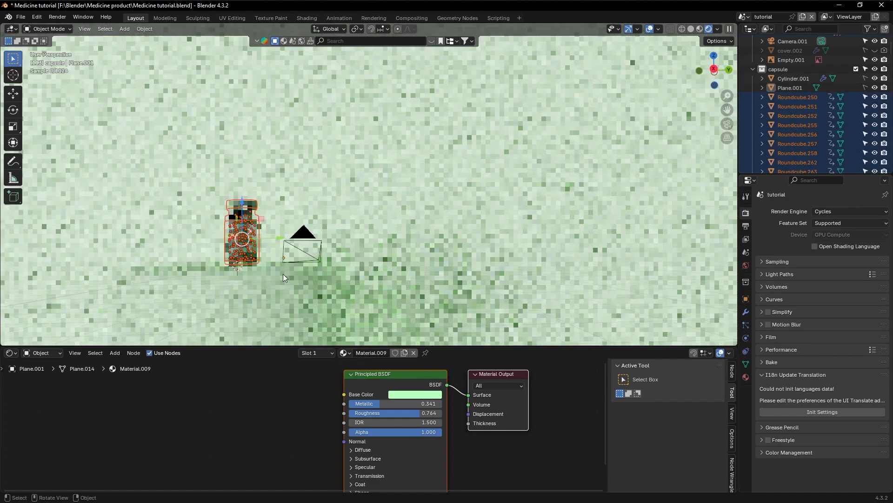
middle_drag(283, 274, 267, 274)
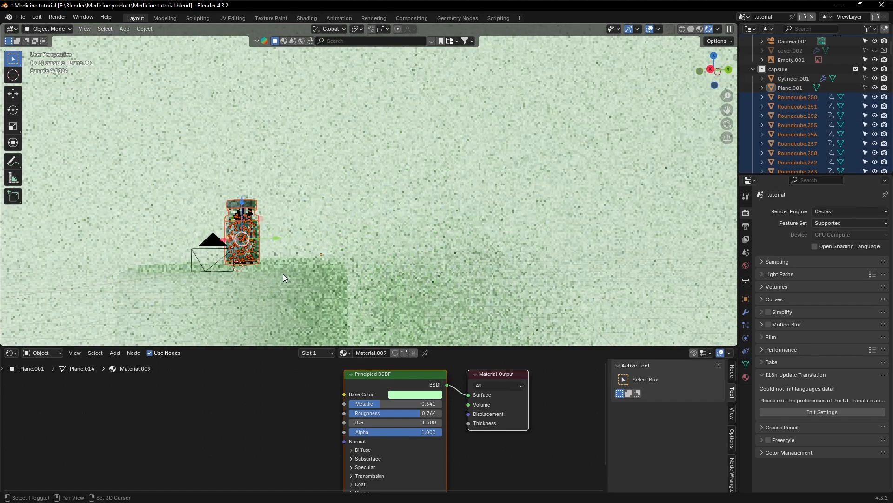
key(g)
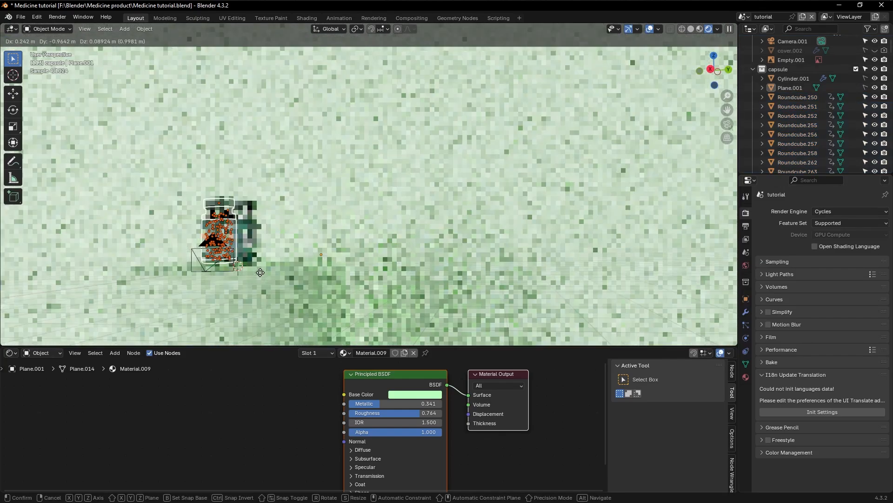
click(260, 272)
key(ctrl+z)
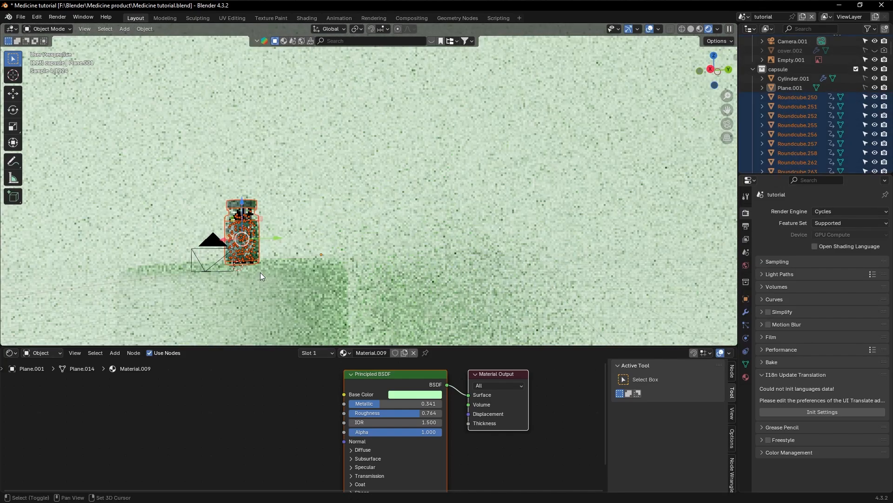
- Duplicate the selected bottle assembly and place the copy about -2.09 m along the Y axis
key(shift+d)
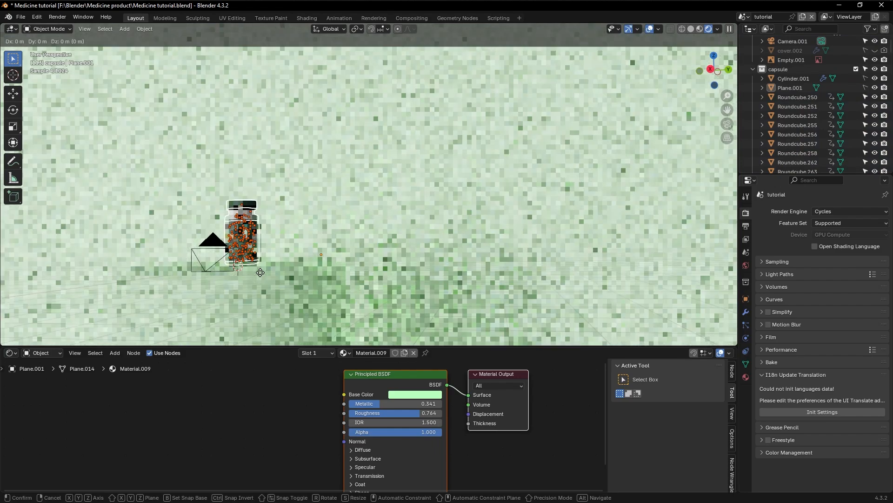
key(y)
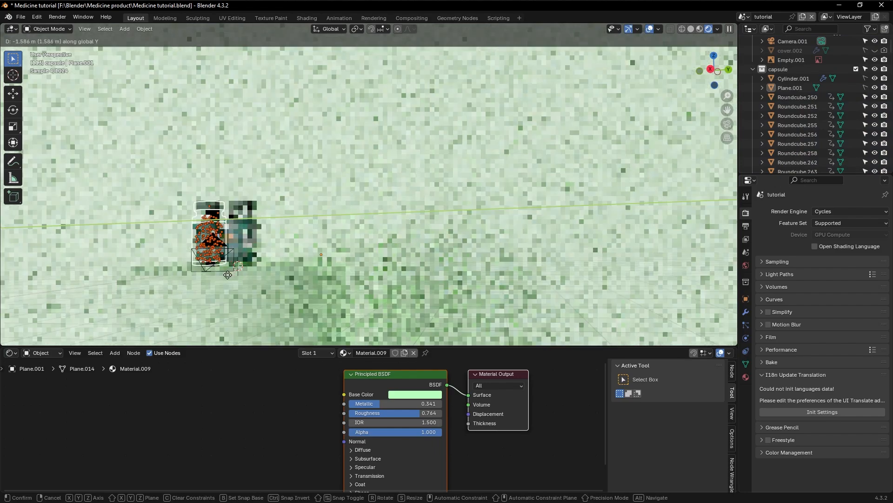
click(217, 276)
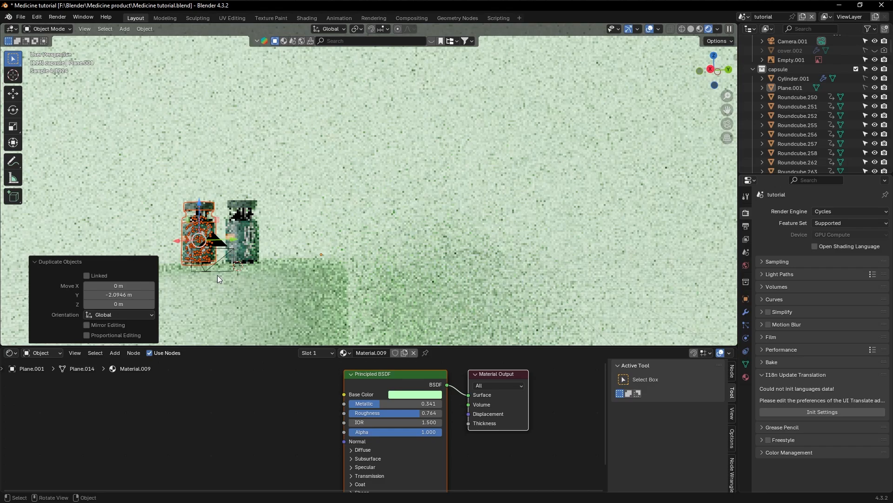
- Hide the duplicated bottle's cap, cover.004, in the viewport and in renders, and make it unselectable
click(204, 208)
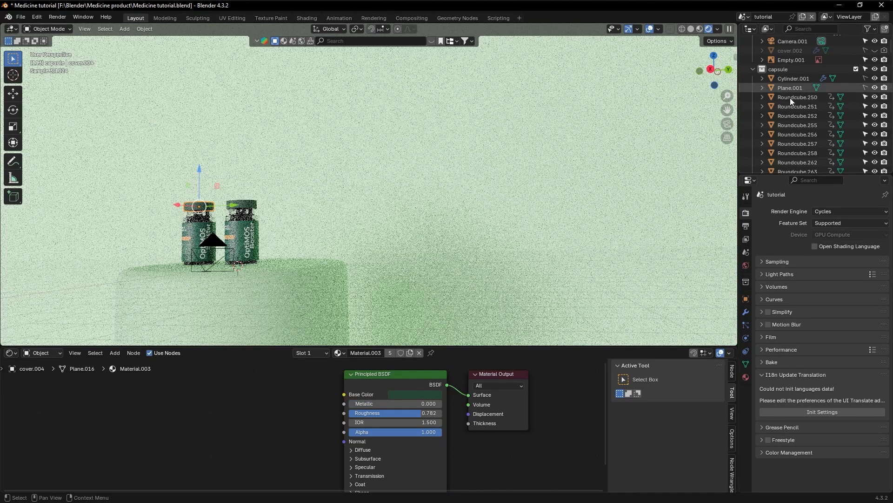
scroll(812, 123, up, 2)
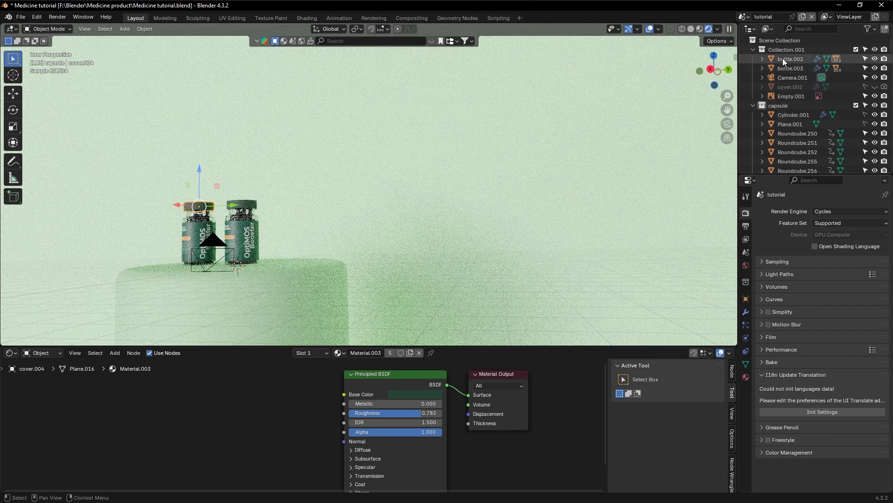
click(762, 58)
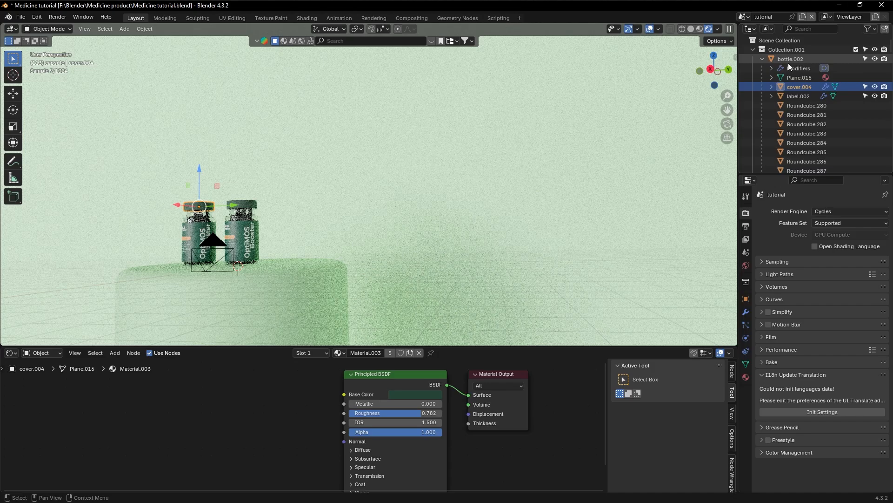
click(874, 86)
click(864, 87)
click(884, 87)
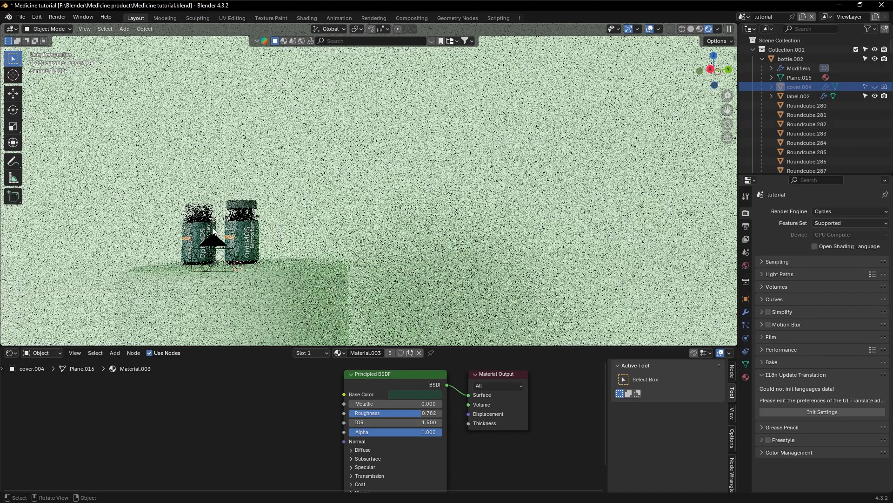
- Move the open bottle, bottle.002, slightly along the Y axis toward the capped bottle
click(790, 59)
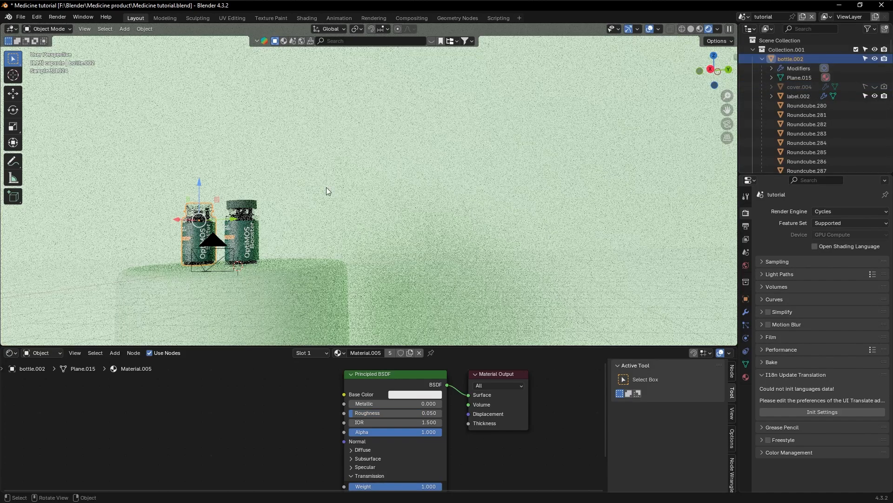
drag(232, 219, 239, 221)
click(311, 177)
mouse_move(311, 177)
middle_down()
mouse_move(300, 181)
mouse_move(314, 180)
middle_up()
- Look through the camera, lock it to the view and reframe the shot around both bottles and the podium top
click(727, 124)
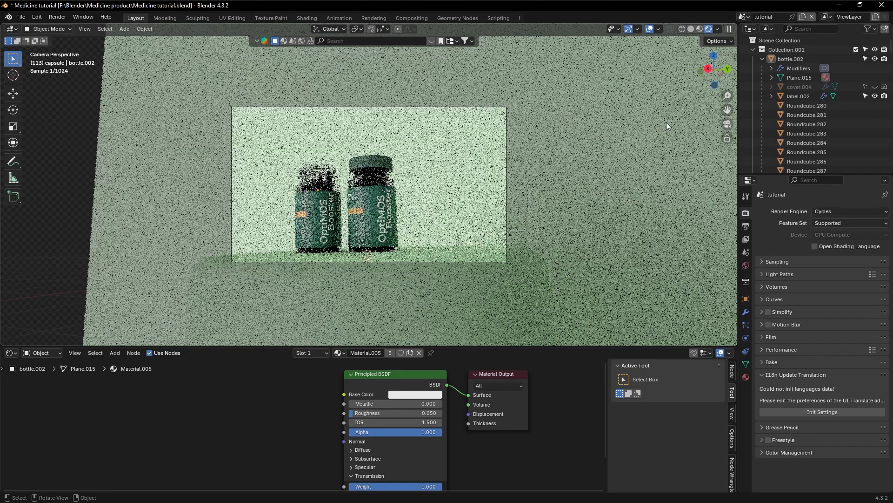
shift+middle_drag(488, 189, 504, 185)
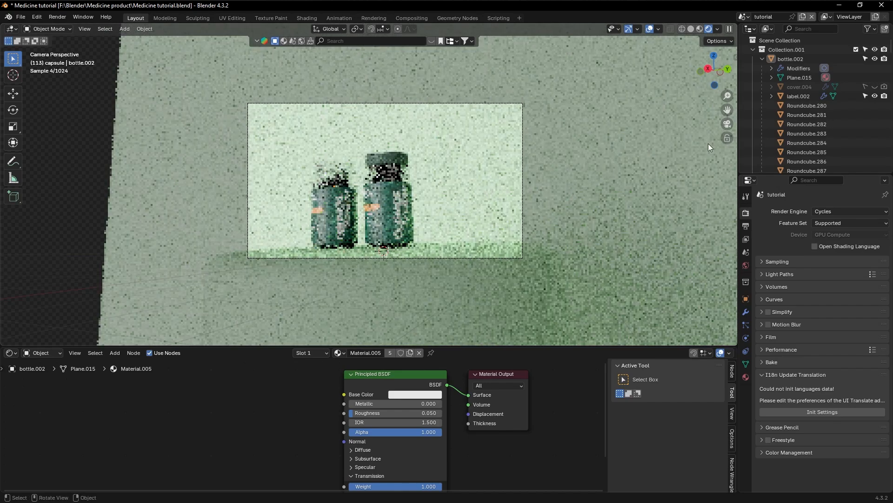
click(729, 138)
middle_drag(382, 246, 399, 218)
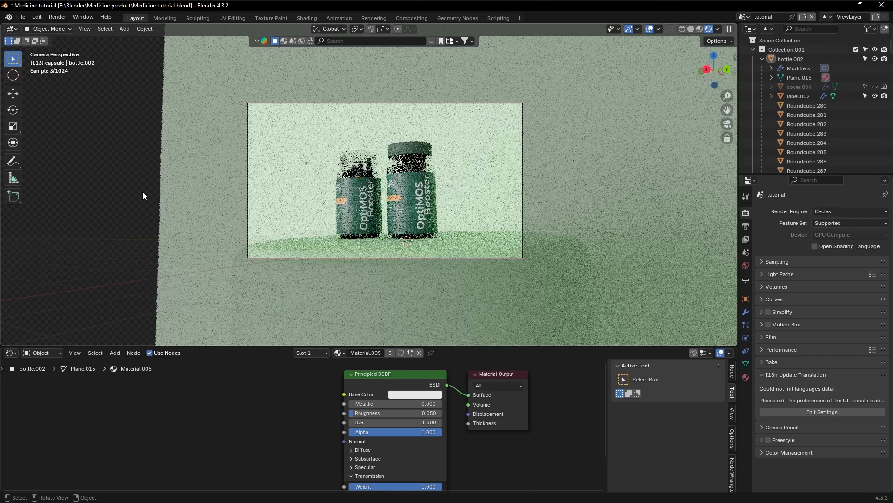
- Rotate the open bottle about the global Z axis so its OptiMOS Booster lettering turns away from the capped bottle
click(370, 162)
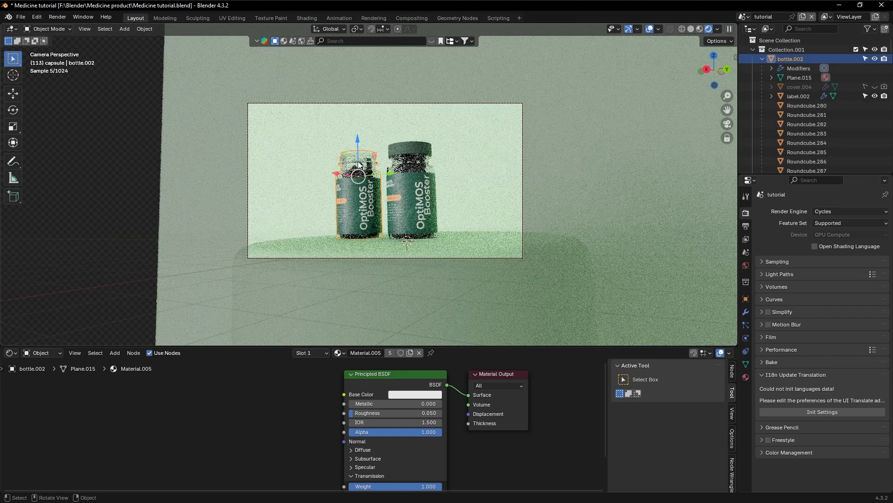
key(r)
key(z)
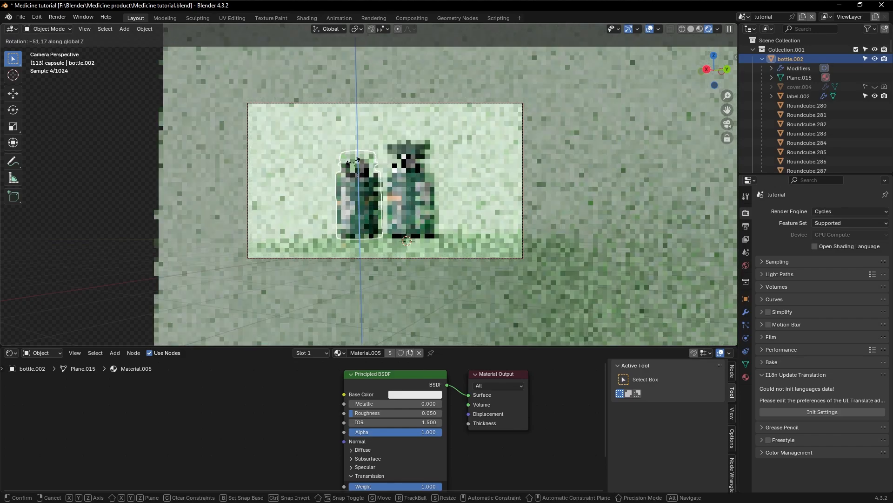
click(352, 162)
click(129, 167)
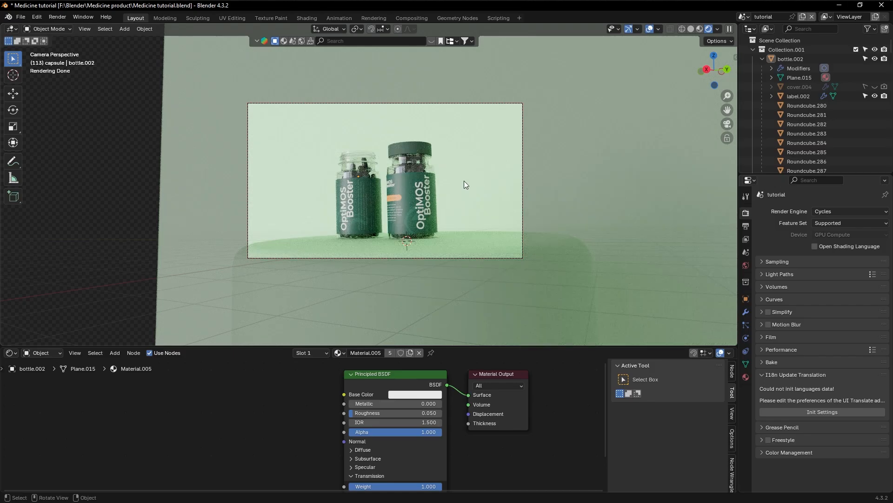
- Duplicate a capsule from the open bottle, offset about 1.30, -1.89, 1.86 m into mid-air, and set the render engine to EEVEE
click(808, 142)
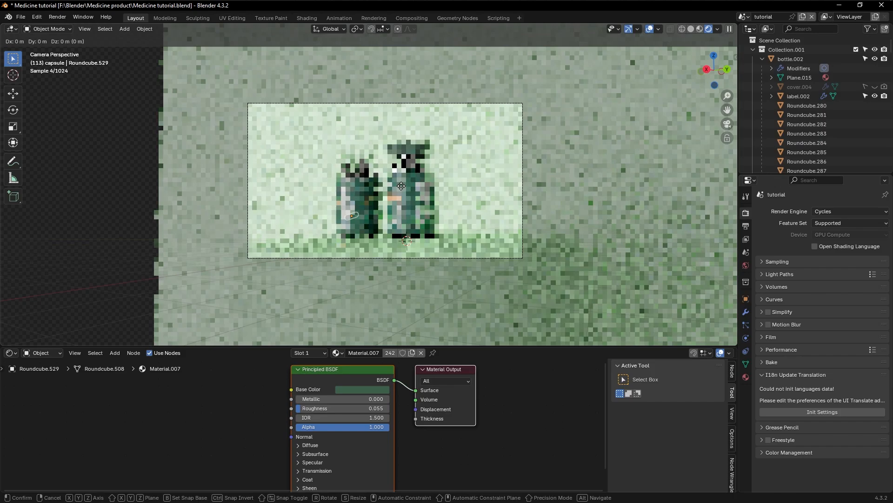
click(330, 131)
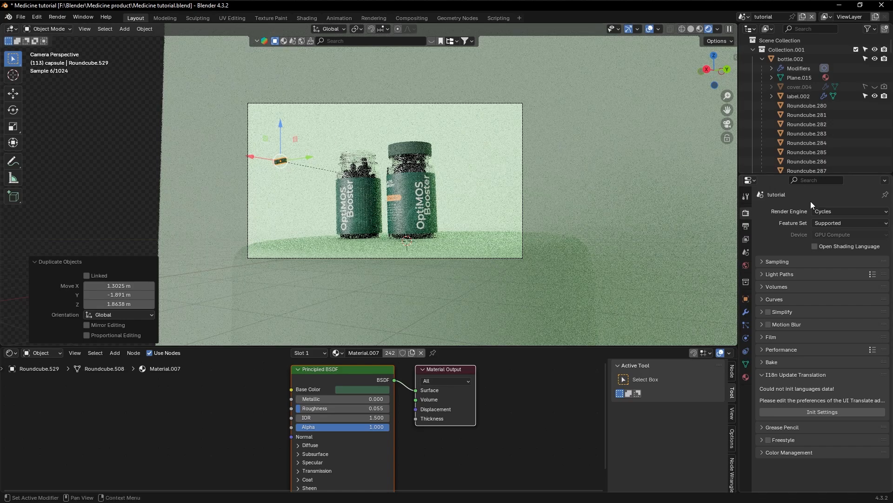
click(837, 211)
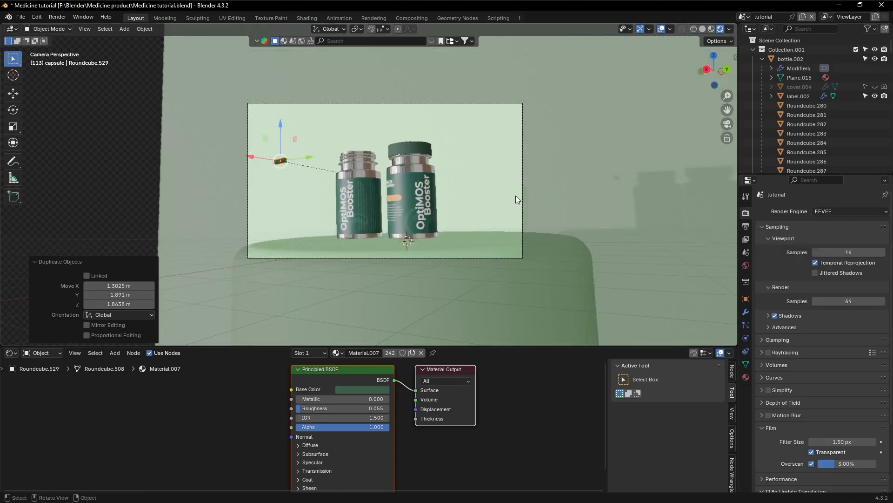
middle_drag(418, 189, 286, 158)
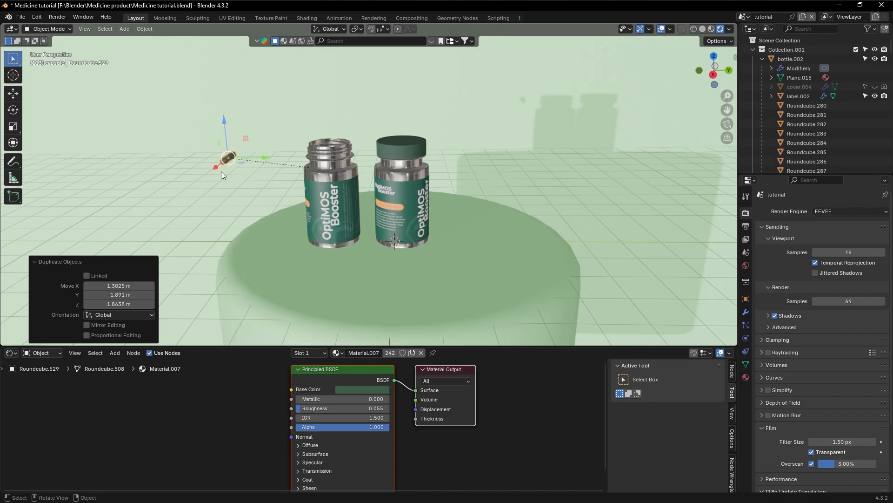
- Move the open bottle, bottle.002, along the Y axis away from the capped bottle and back by about 0.62 m
click(343, 168)
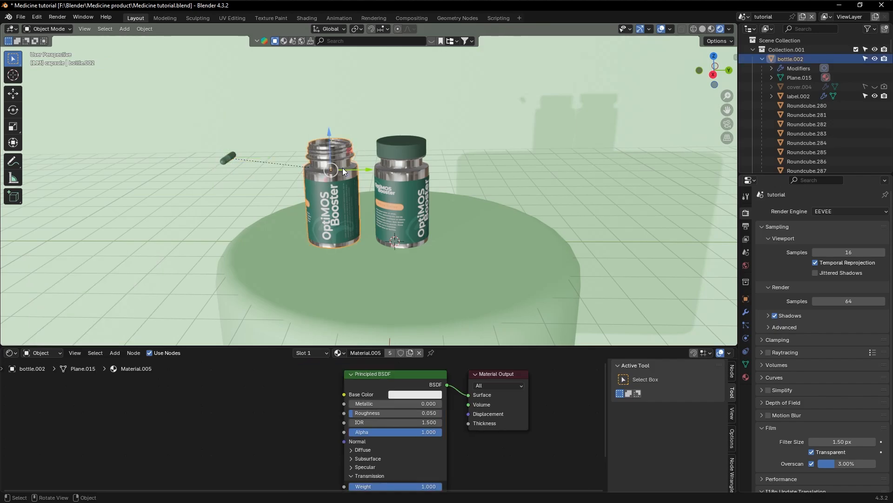
drag(366, 172, 338, 171)
click(354, 180)
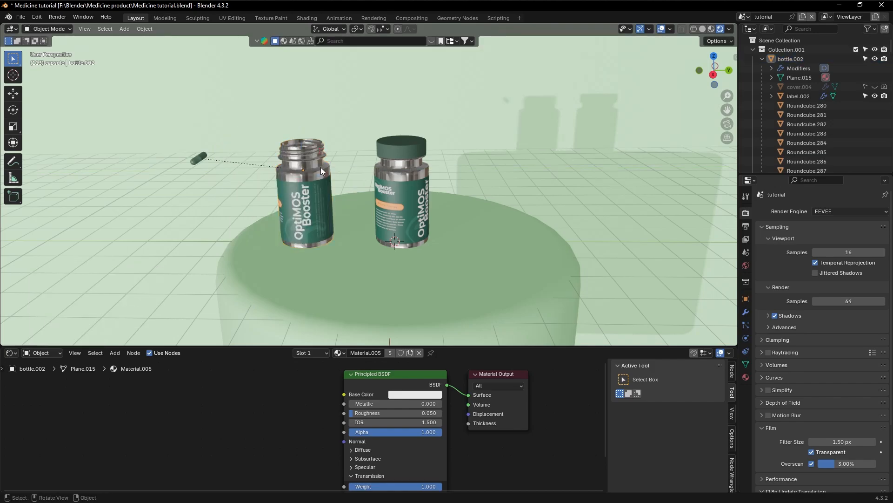
click(321, 171)
drag(342, 169, 390, 167)
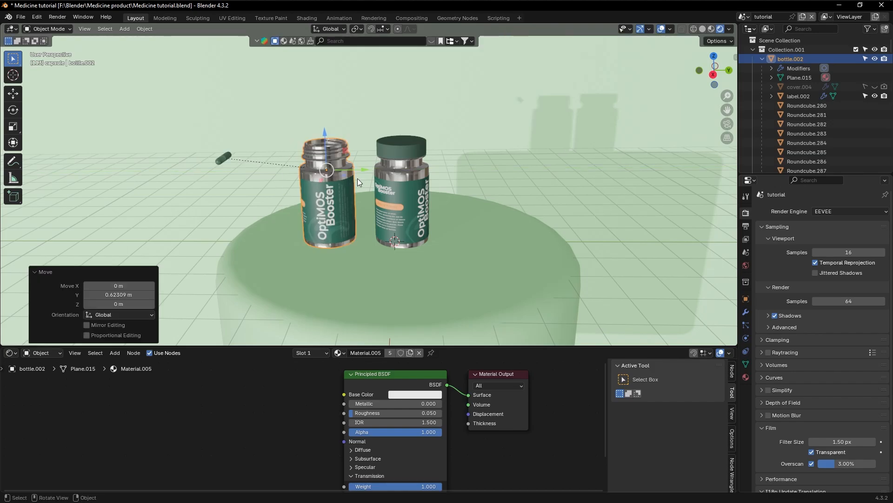
- Clear the floating capsule's parent relation to the open bottle while keeping its transformation
click(222, 157)
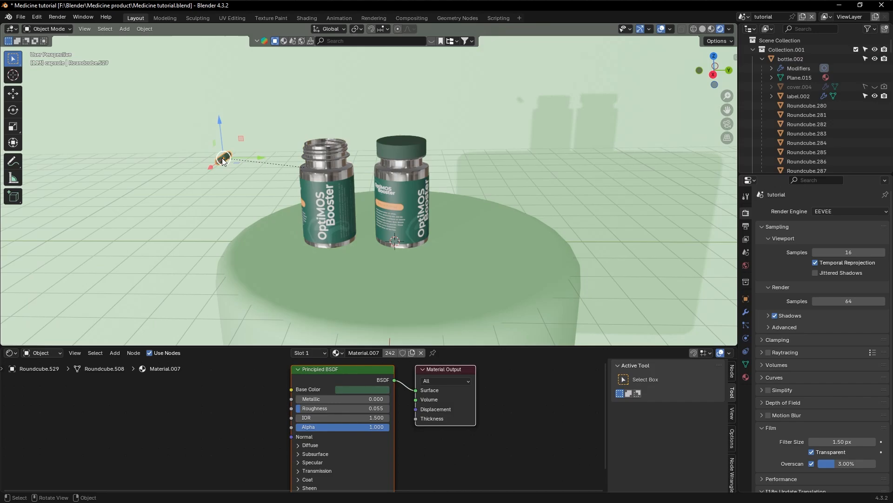
click(143, 29)
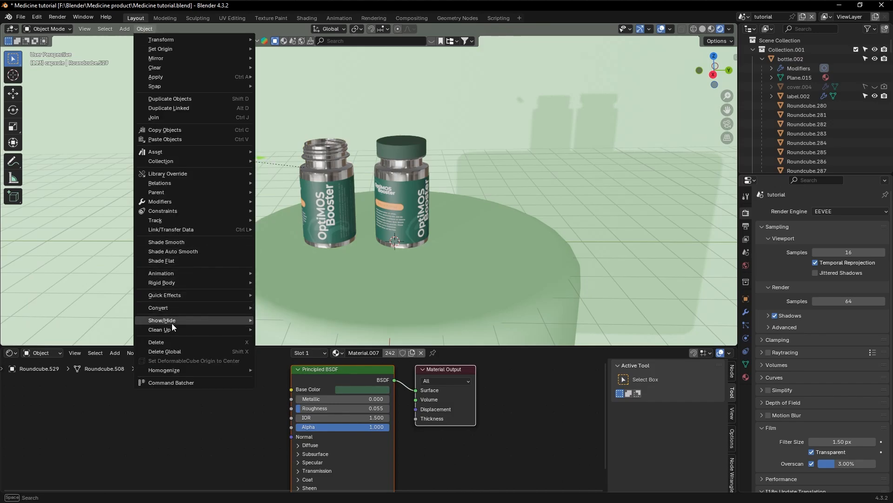
mouse_move(160, 194)
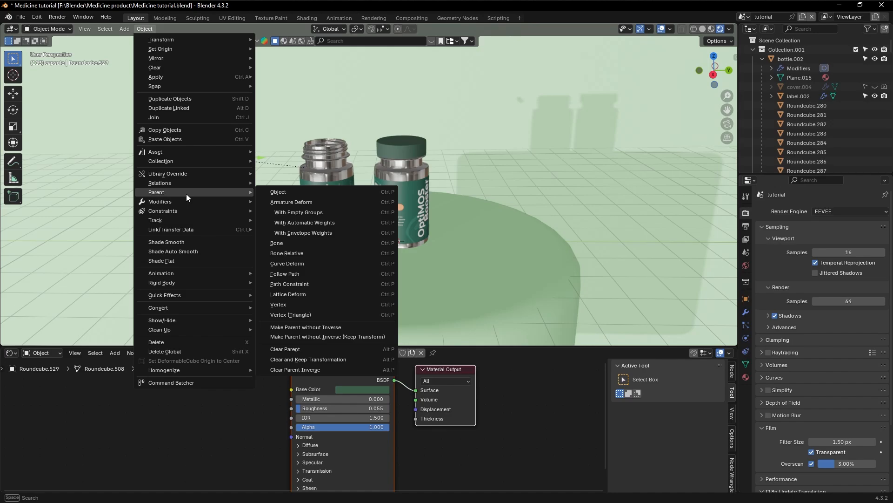
click(314, 359)
- Duplicate the floating capsule three times, spreading the copies in mid-air on the open bottle's side away from the capped bottle
mouse_move(321, 278)
middle_down()
mouse_move(289, 265)
mouse_move(313, 262)
mouse_move(316, 279)
middle_up()
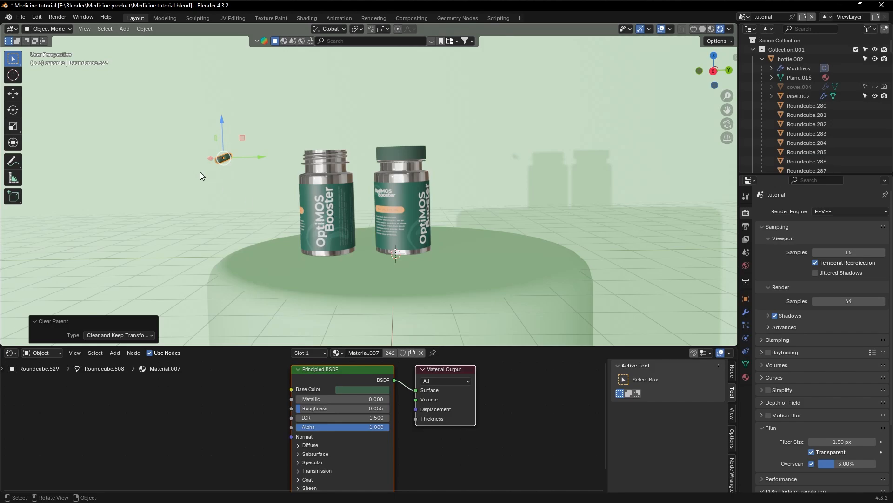
scroll(201, 172, down, 3)
mouse_move(200, 172)
middle_down()
mouse_move(260, 178)
mouse_move(214, 172)
middle_up()
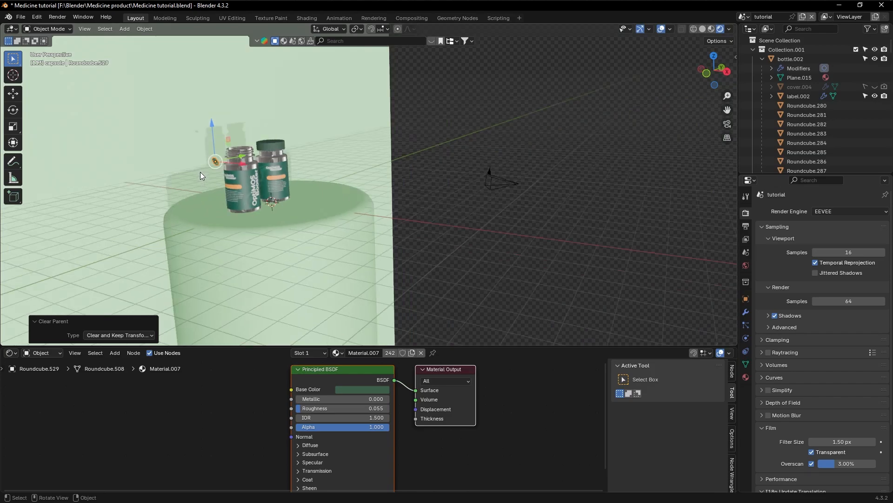
click(411, 135)
scroll(228, 174, up, 4)
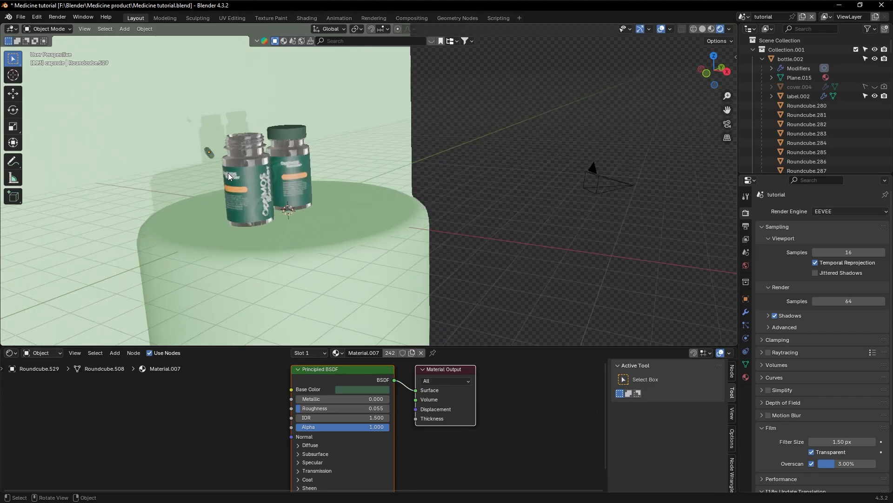
middle_drag(228, 175, 204, 168)
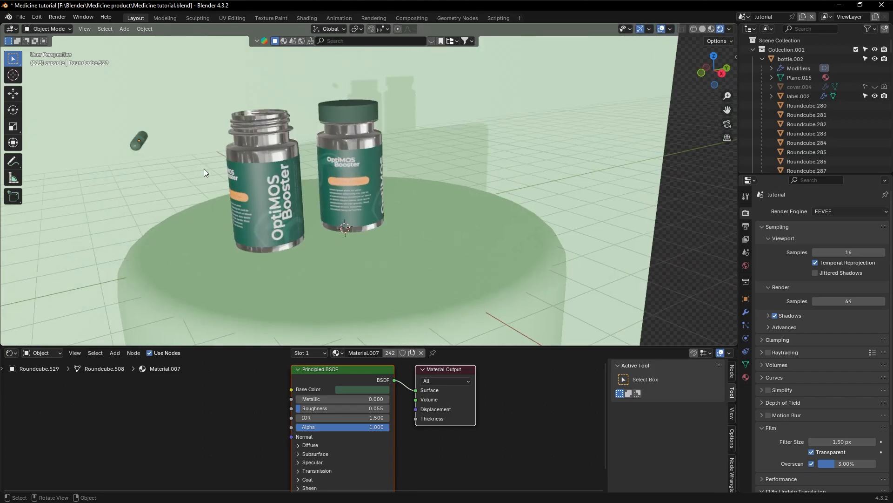
click(138, 144)
click(145, 30)
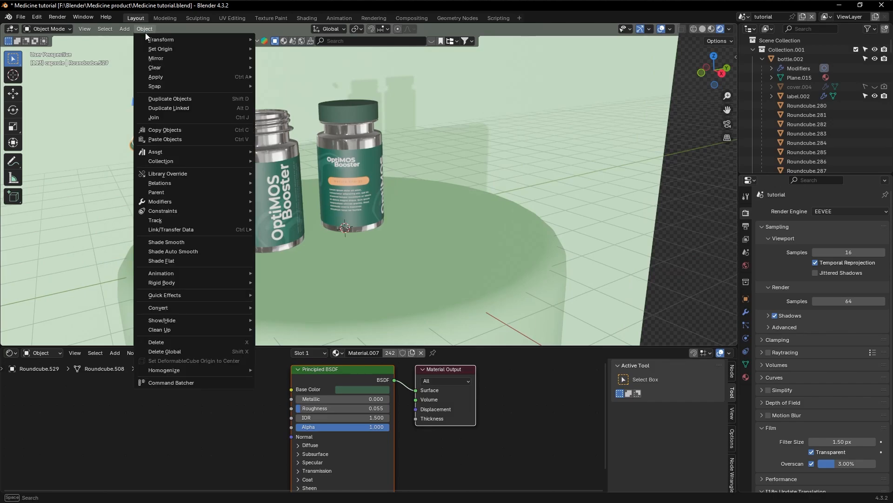
click(125, 148)
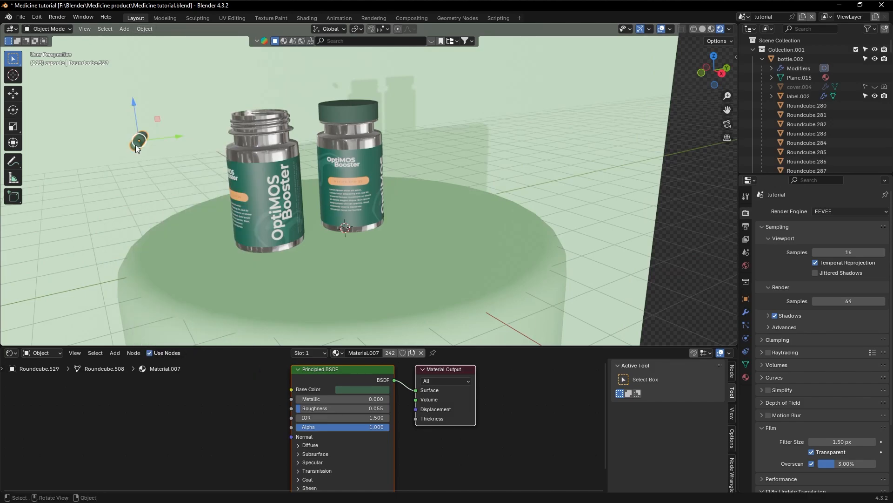
key(shift+d)
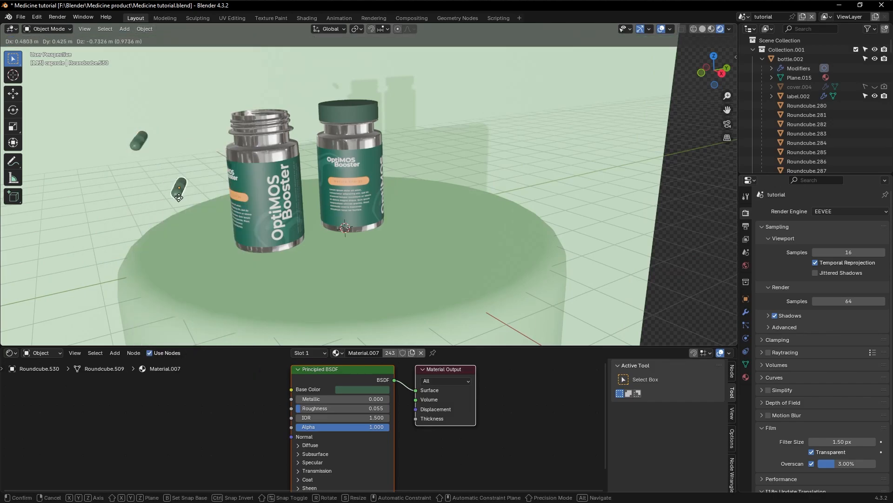
click(179, 198)
key(shift+d)
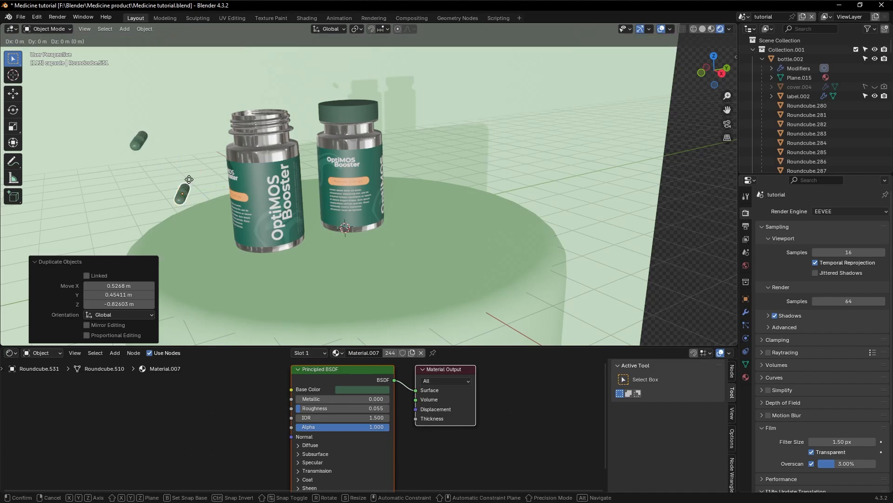
click(197, 145)
key(shift+d)
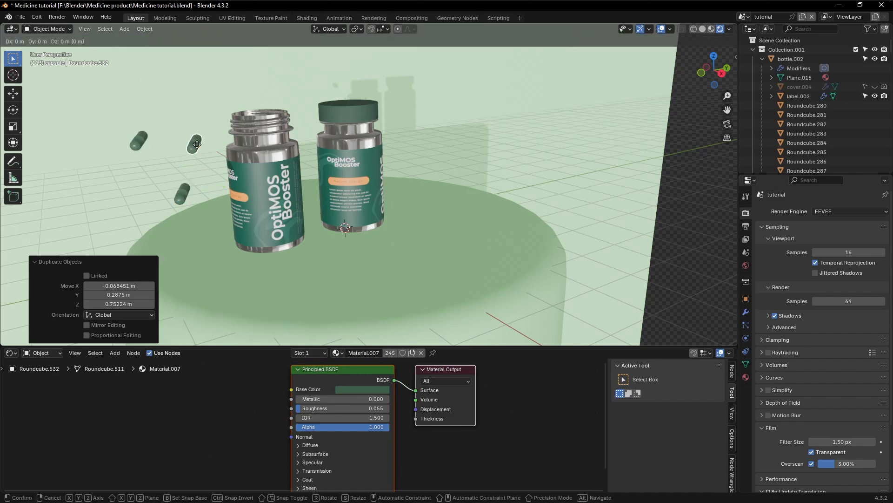
click(203, 101)
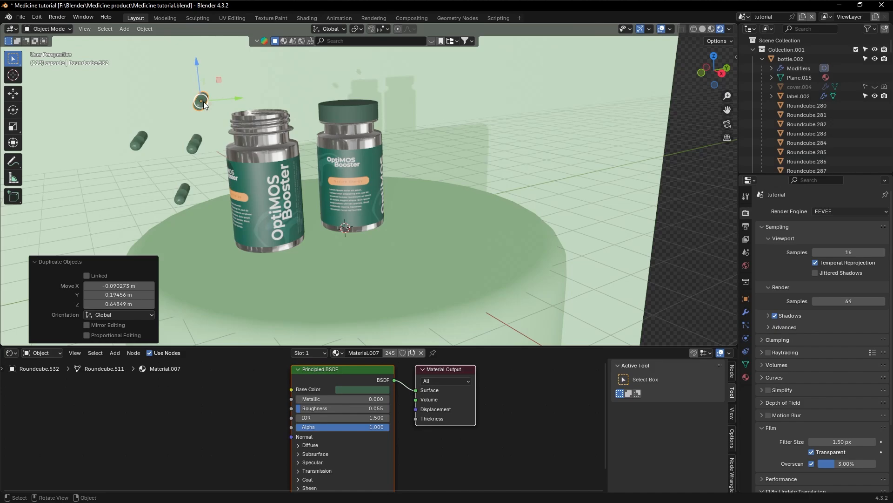
- Add five more capsule copies above both bottles, on the capped bottle's outer side, and at two heights between the bottles
key(shift+d)
click(259, 91)
key(shift+d)
click(337, 88)
key(shift+d)
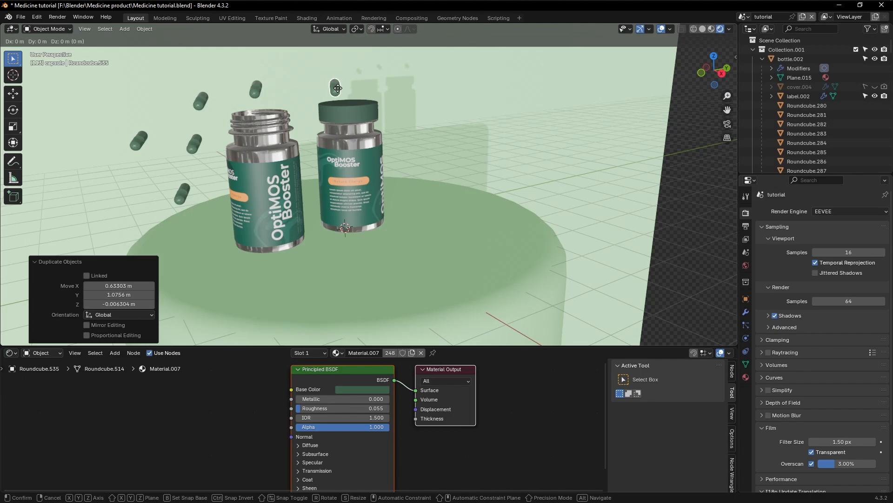
click(417, 159)
key(shift+d)
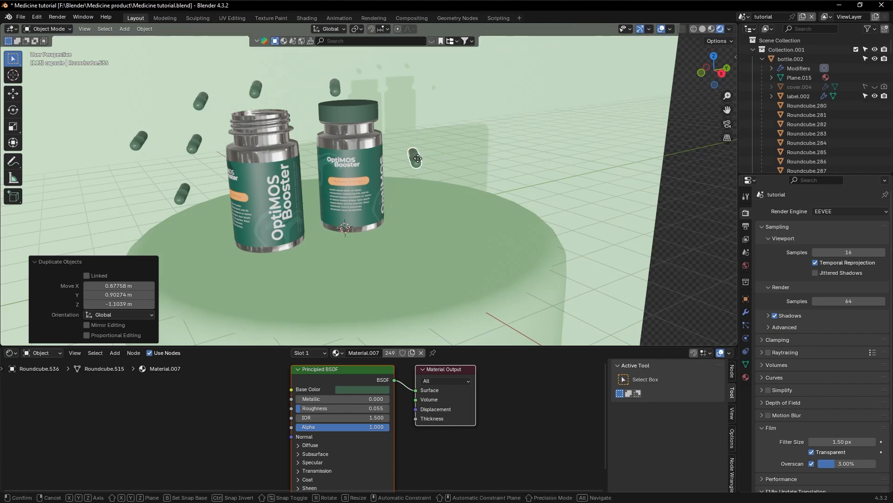
click(313, 188)
key(shift+d)
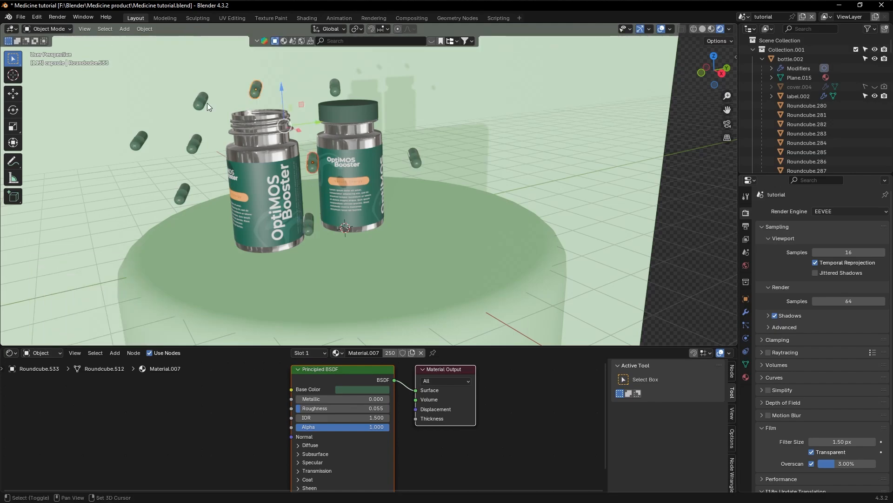
- Select all nine floating capsules and move them to a new collection named flow
shift+click(208, 103)
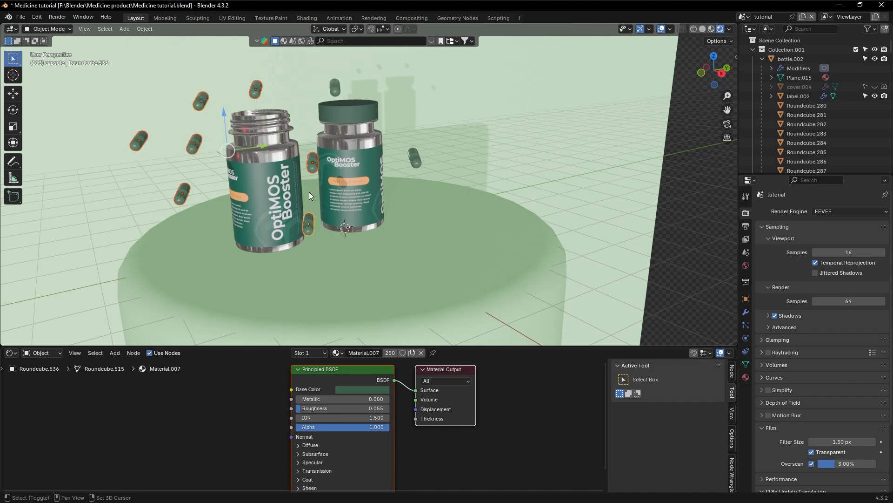
shift+click(334, 90)
shift+click(415, 158)
right_click(418, 156)
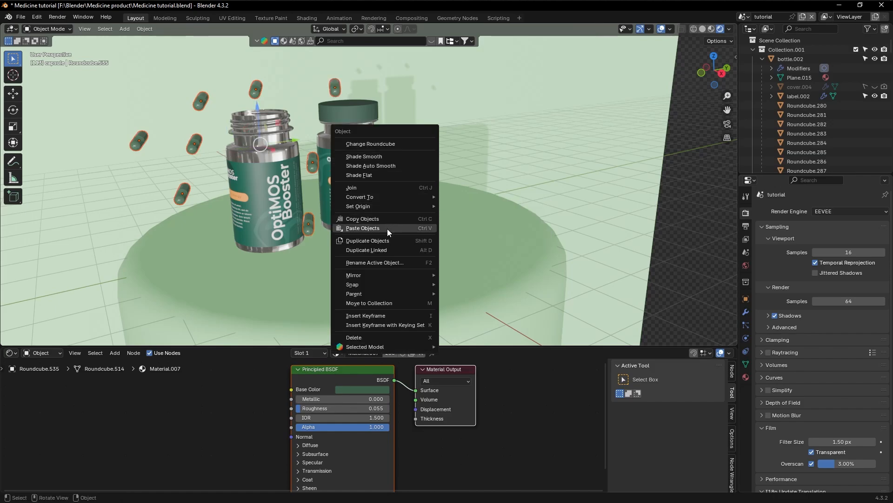
click(382, 302)
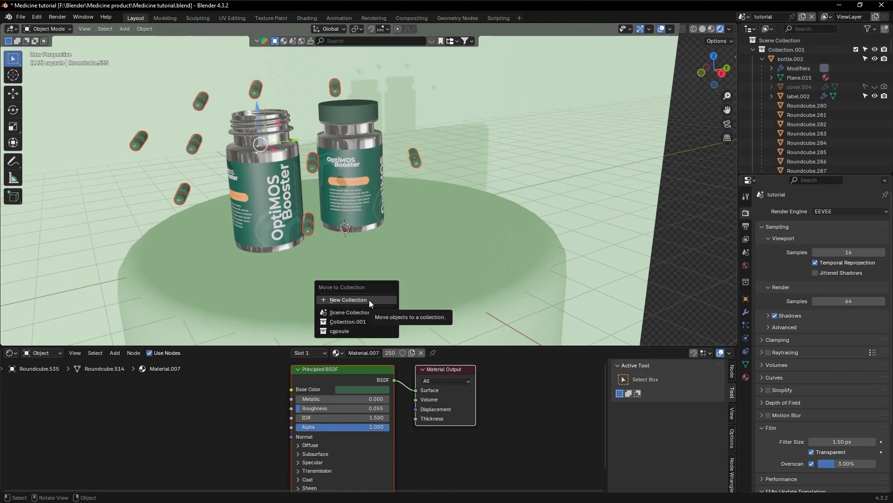
click(369, 300)
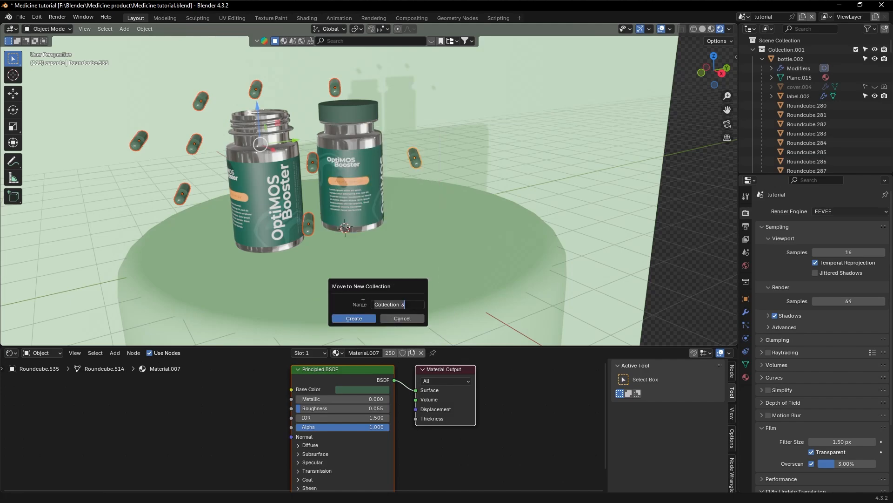
text(flow)
click(345, 318)
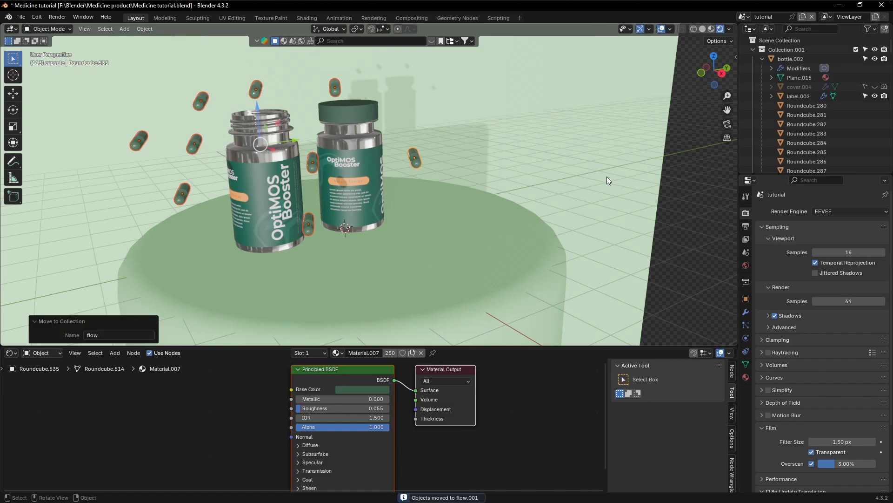
- Collapse the bottle.002, Collection.001 and capsule hierarchies in the Outliner, leaving the flow.001 collection expanded
middle_drag(607, 177, 607, 177)
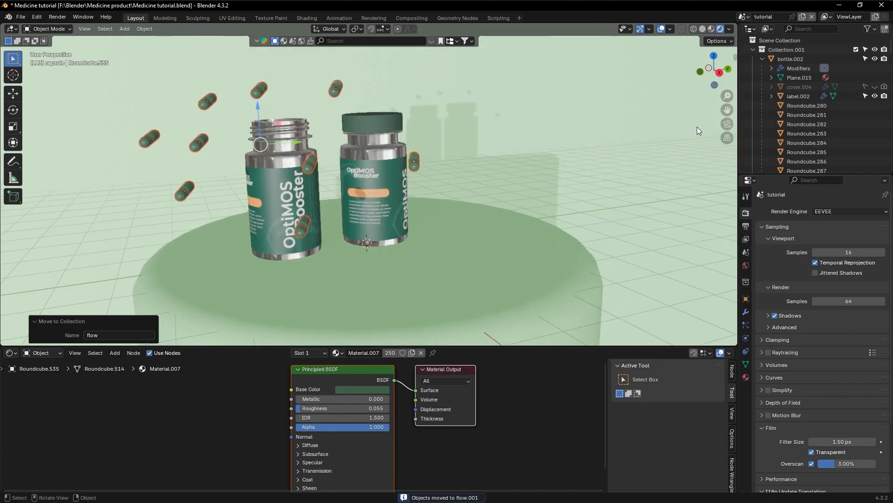
click(763, 59)
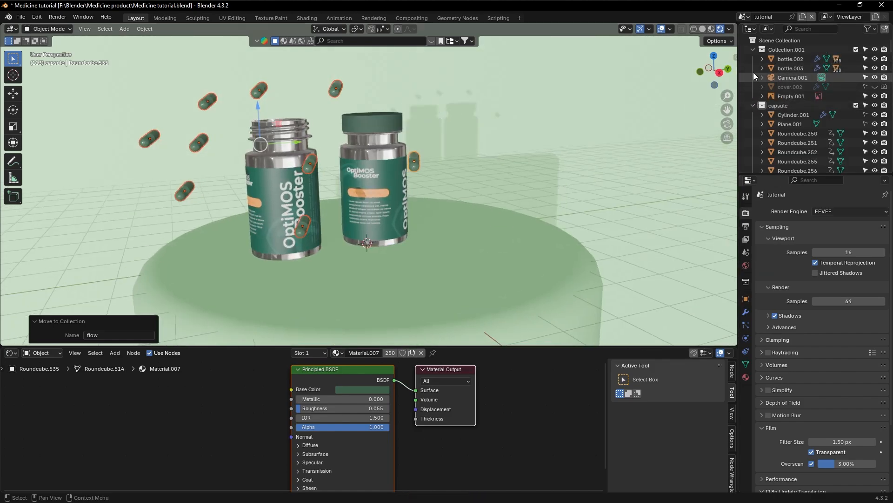
click(753, 49)
click(753, 59)
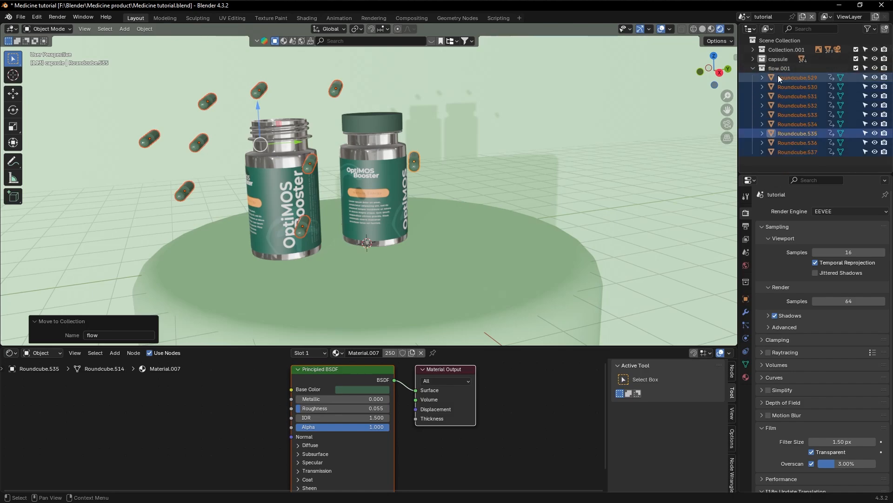
click(753, 68)
click(753, 69)
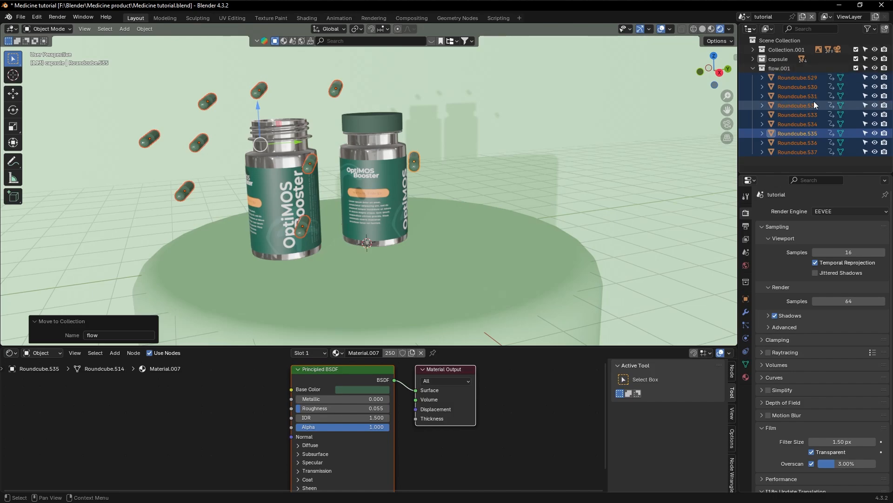
middle_drag(449, 161, 531, 162)
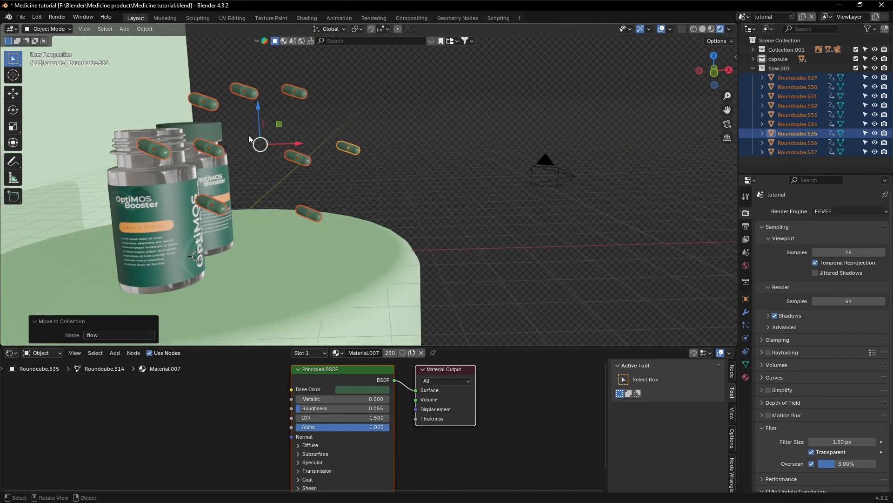
click(806, 77)
shift+click(800, 134)
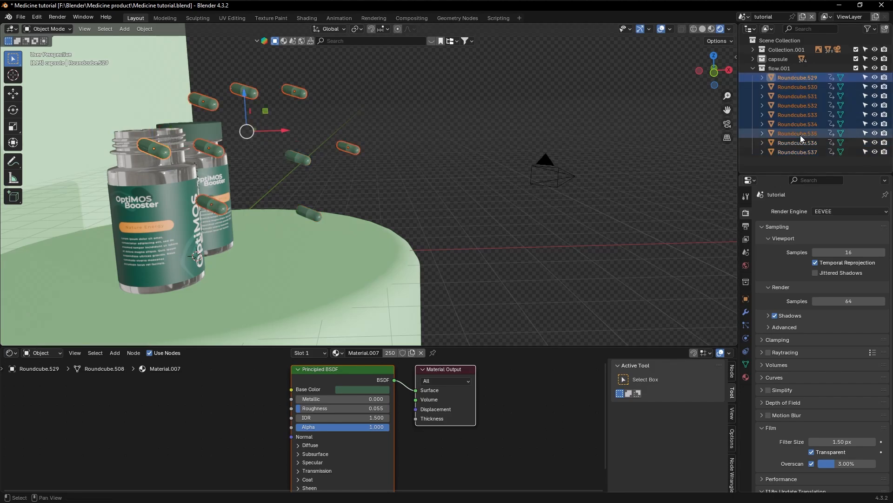
middle_drag(548, 146, 549, 147)
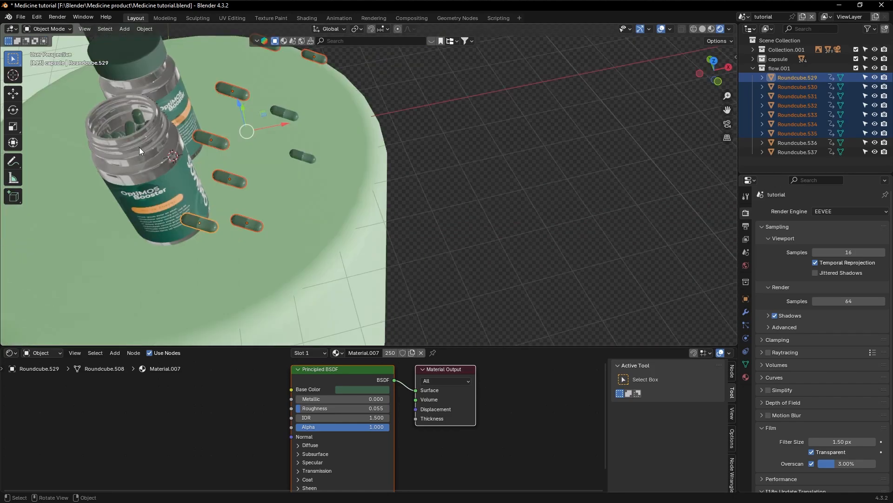
middle_drag(317, 162, 322, 156)
scroll(341, 178, down, 3)
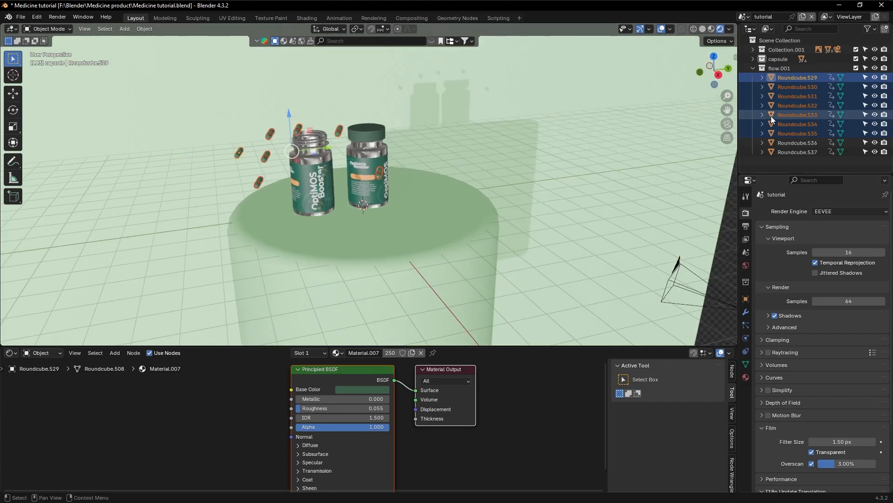
- Select all objects in the flow.001 collection and duplicate them, offset about 0.67 m in X, 1.17 m in Y and -0.88 m in Z
right_click(785, 72)
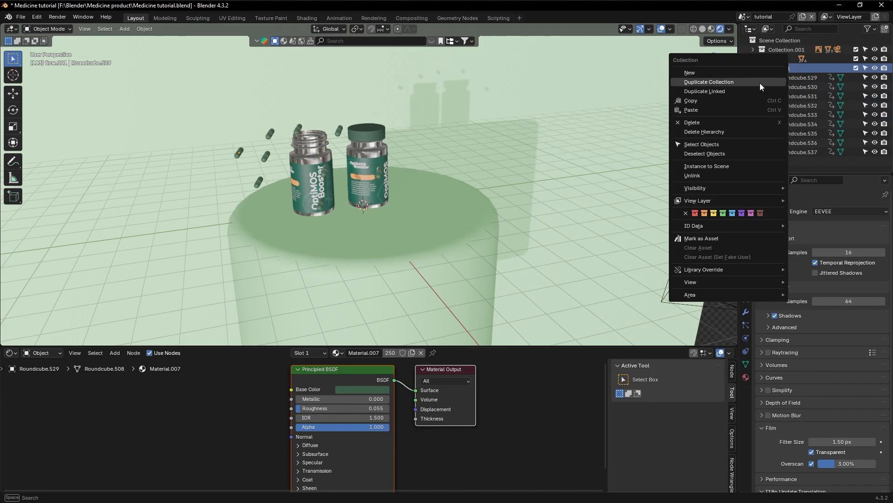
click(704, 144)
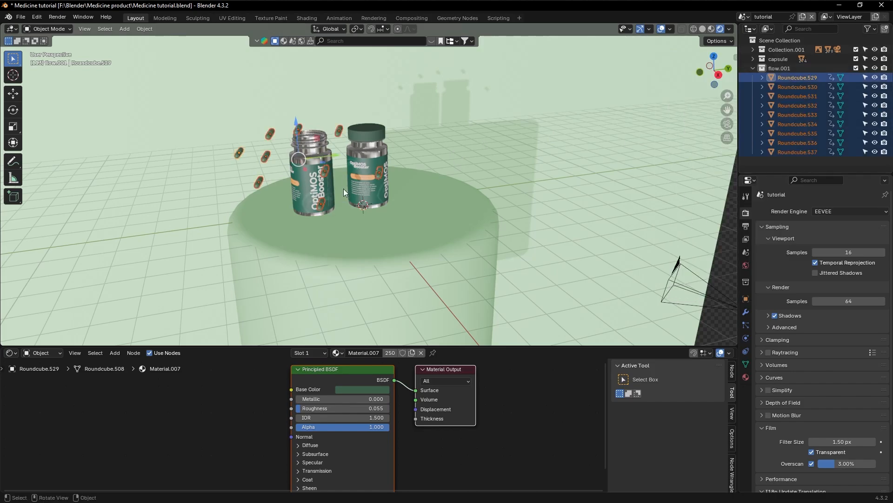
key(shift+d)
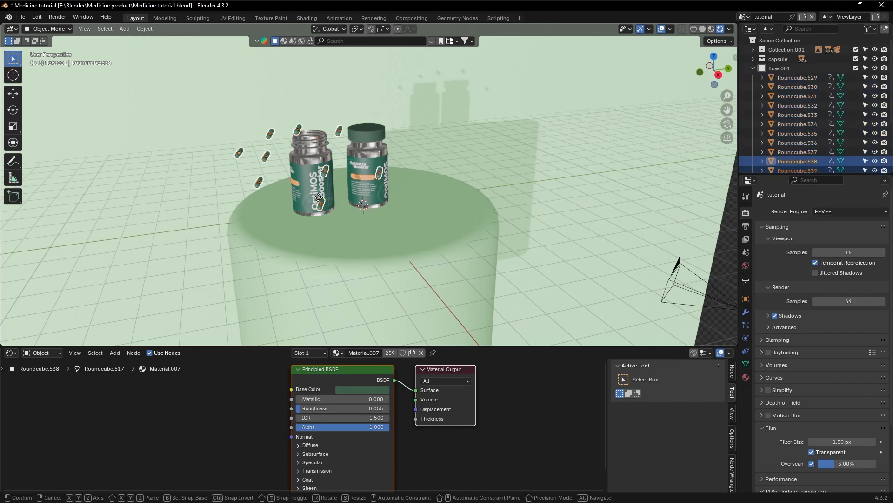
click(364, 228)
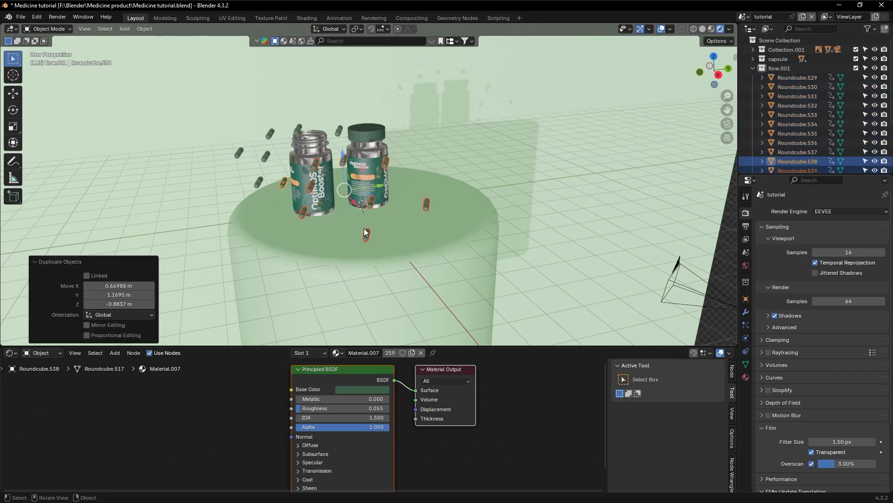
middle_drag(363, 228, 364, 228)
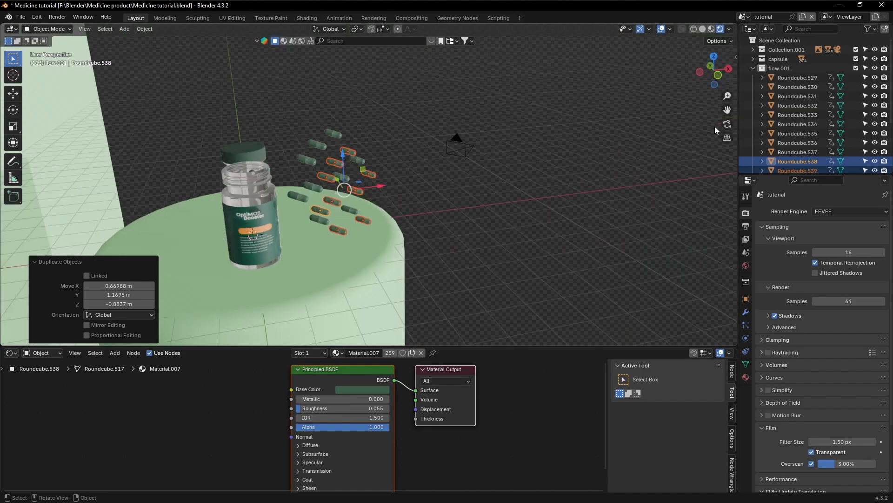
- Select every capsule in flow.001, switch to the camera view and apply Randomize Transform to them
right_click(791, 68)
click(740, 107)
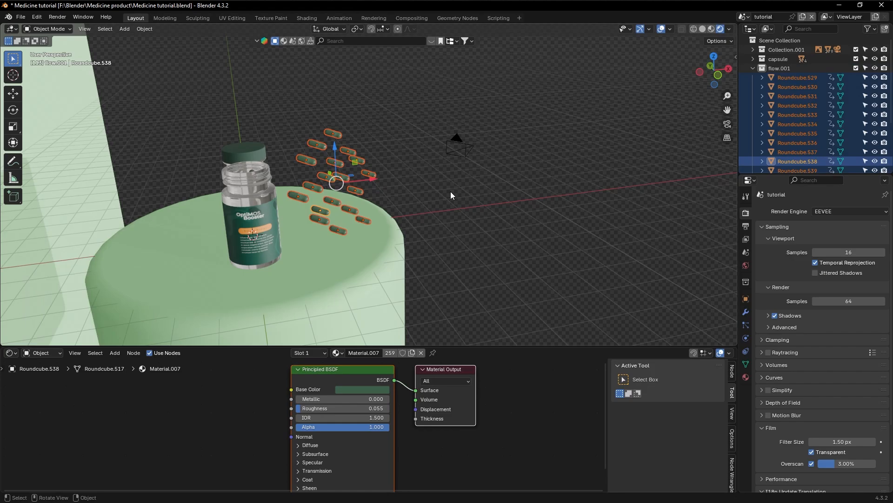
middle_drag(450, 191, 451, 191)
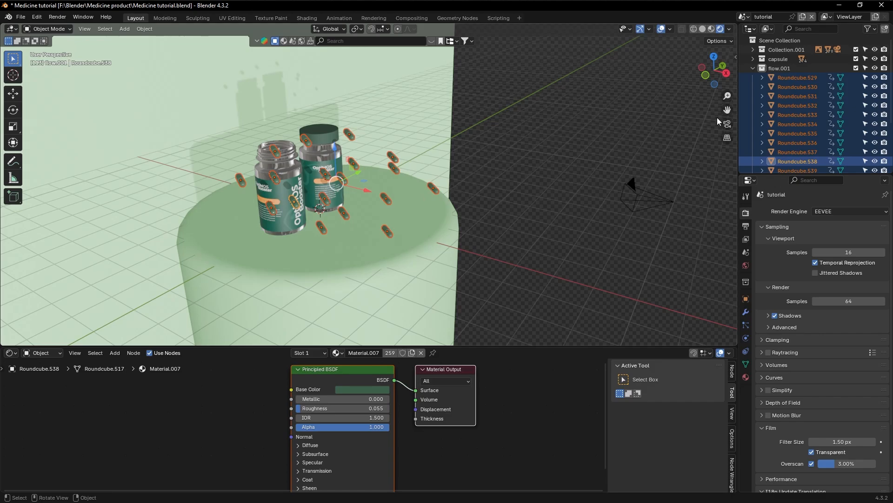
click(727, 125)
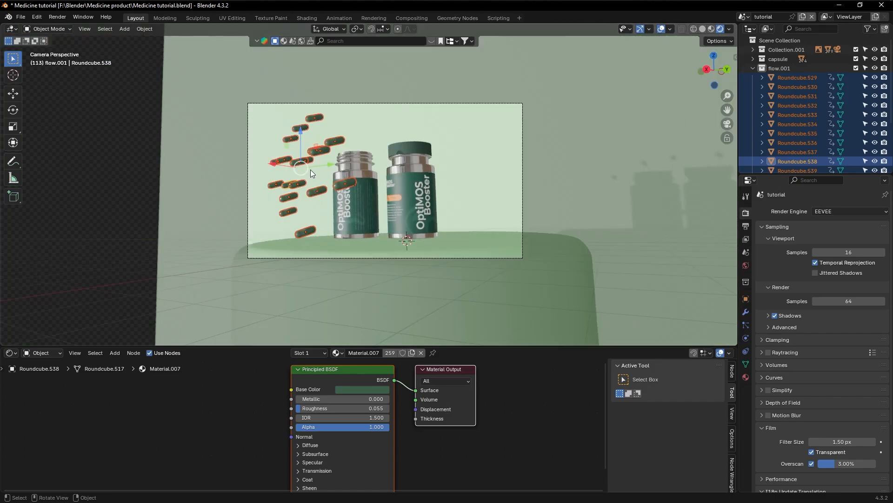
click(141, 30)
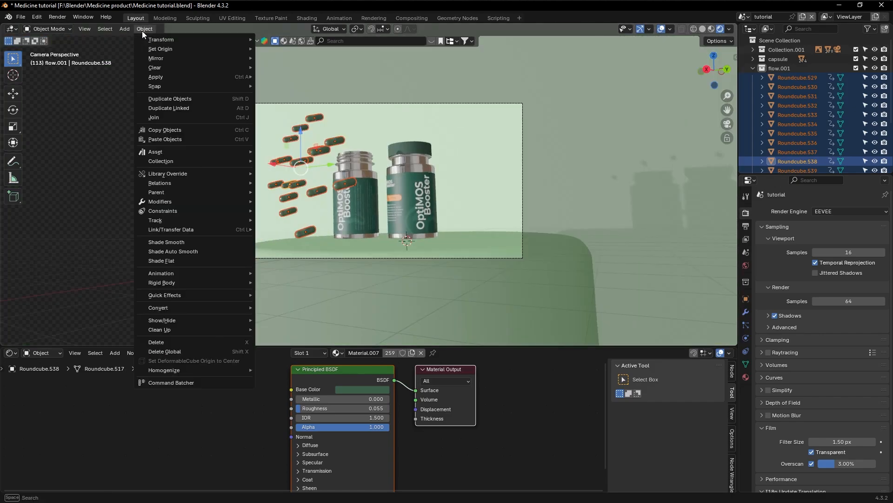
click(141, 29)
mouse_move(166, 41)
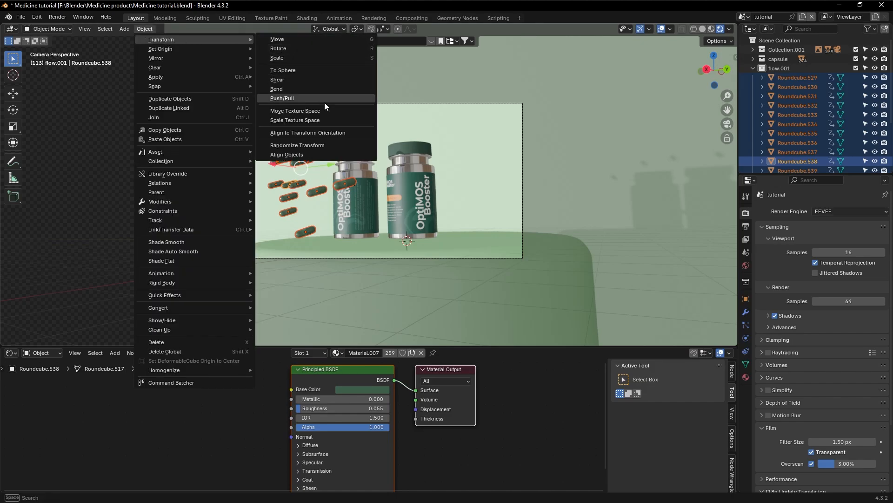
click(307, 144)
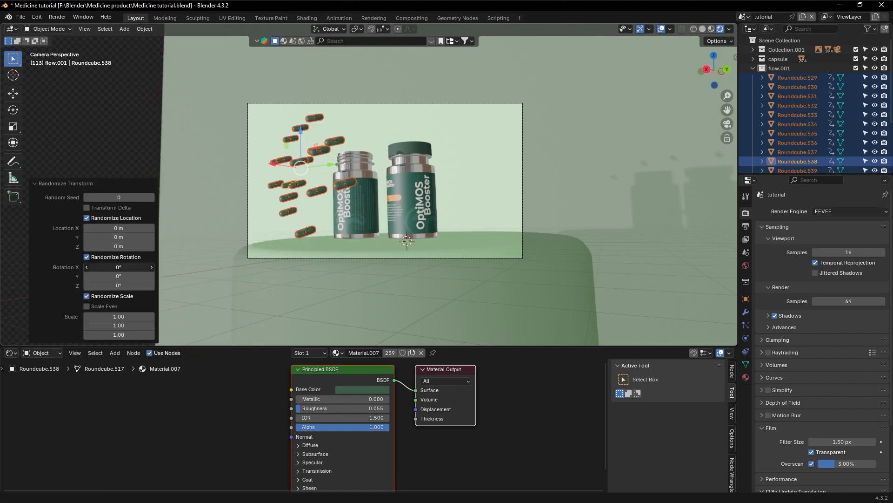
- Set the capsules' randomized rotation to 180° on both X and Y
drag(118, 267, 128, 268)
drag(119, 267, 122, 268)
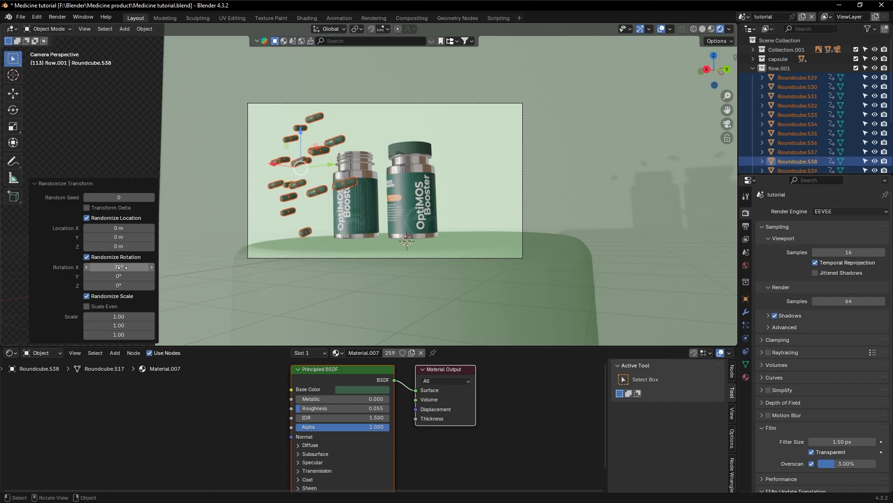
click(121, 267)
text(300)
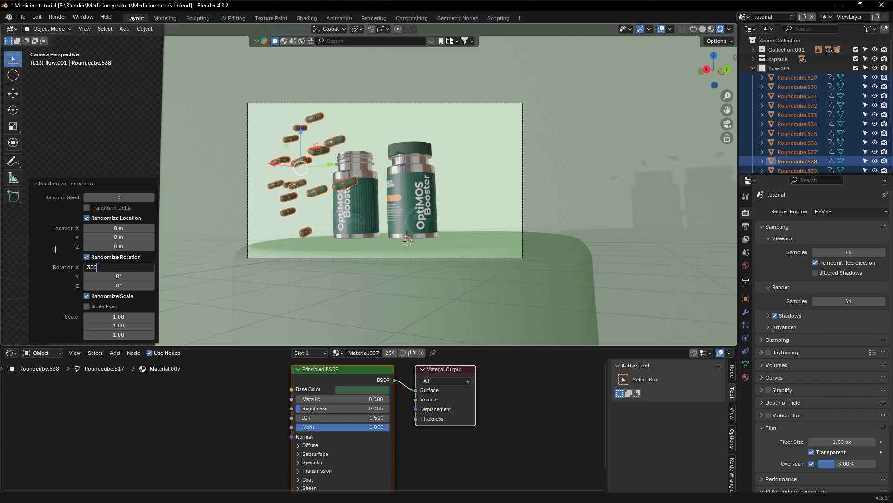
key(Return)
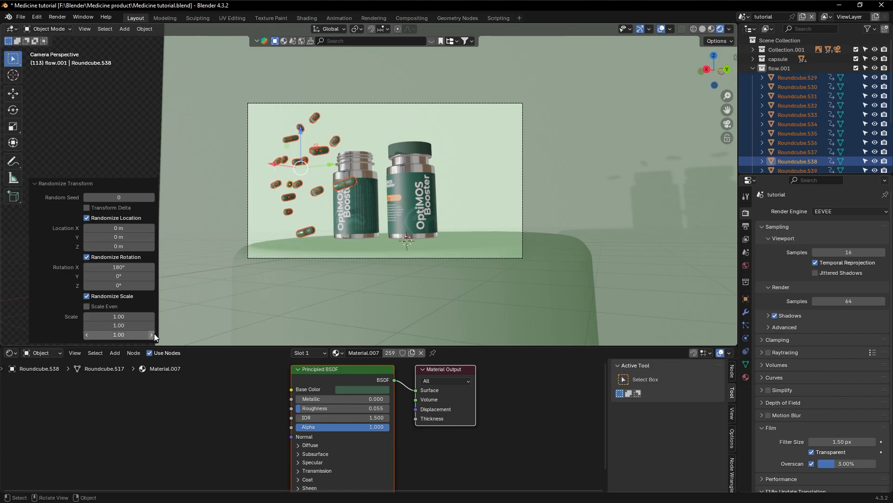
click(116, 277)
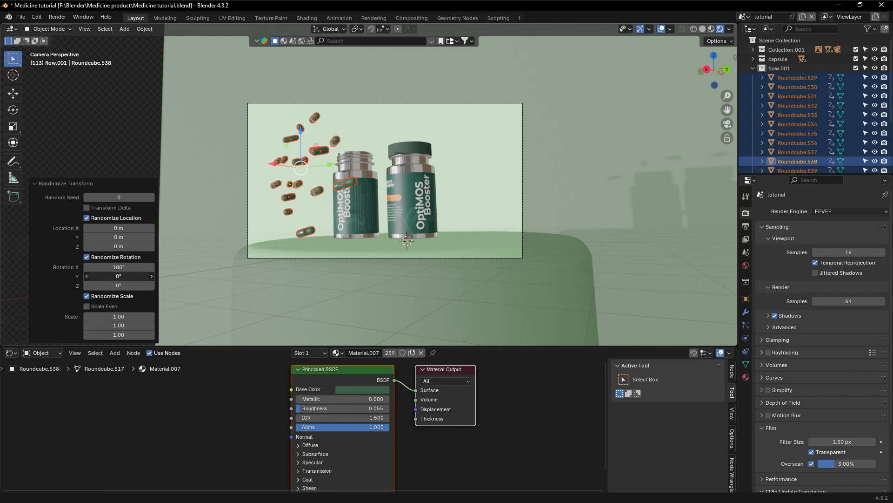
text(200)
key(Return)
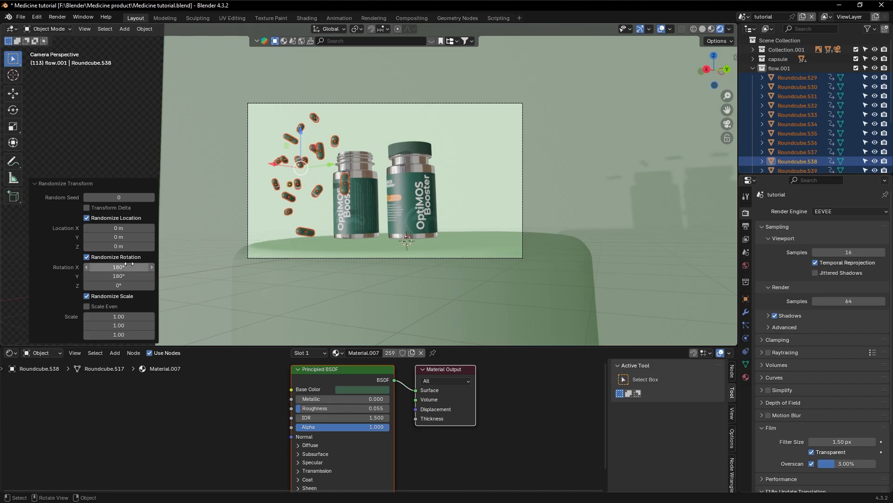
- Set the randomized Y location to 4 m and the randomized Z rotation to 15°, then deselect the capsules
drag(120, 236, 168, 237)
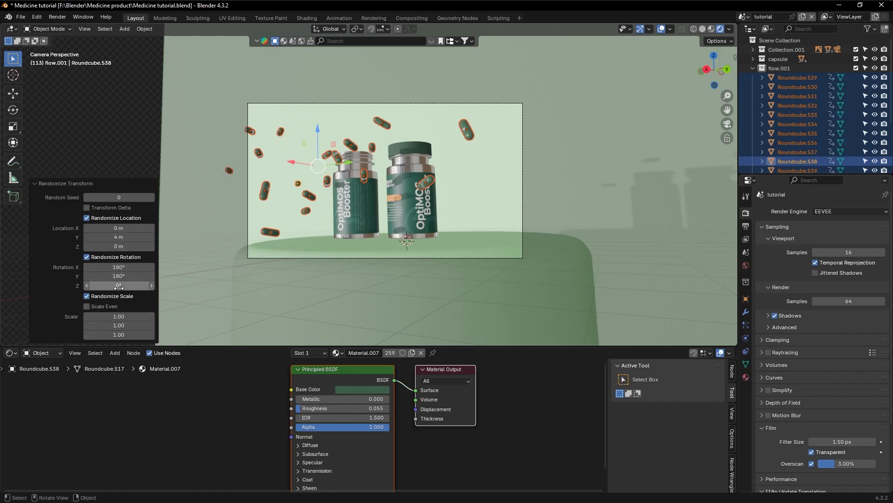
drag(121, 285, 125, 285)
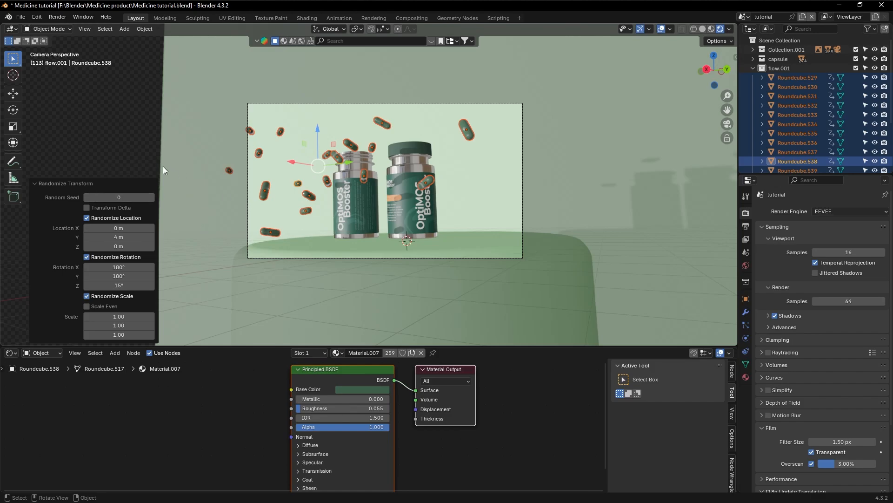
click(152, 160)
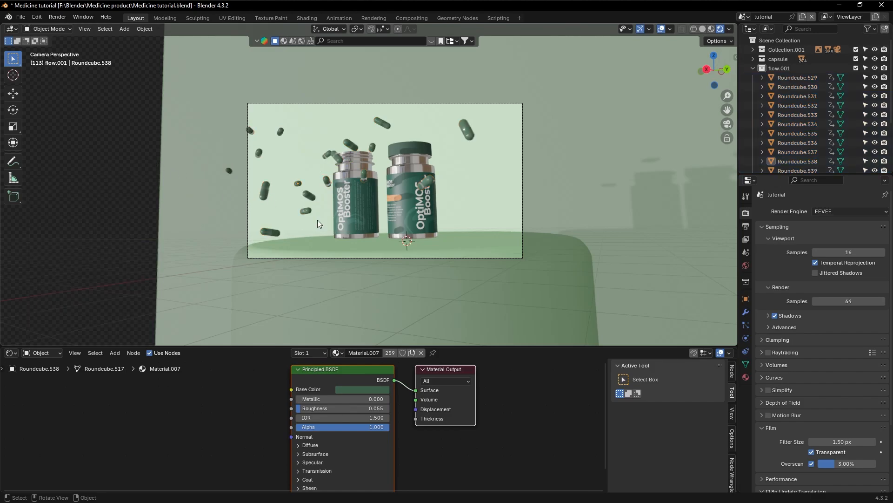
- Select all flow.001 capsules and move them together around the bottles, including about 2.94 m along Y, checking the placement through the camera
key(KP_0)
middle_drag(317, 220, 364, 204)
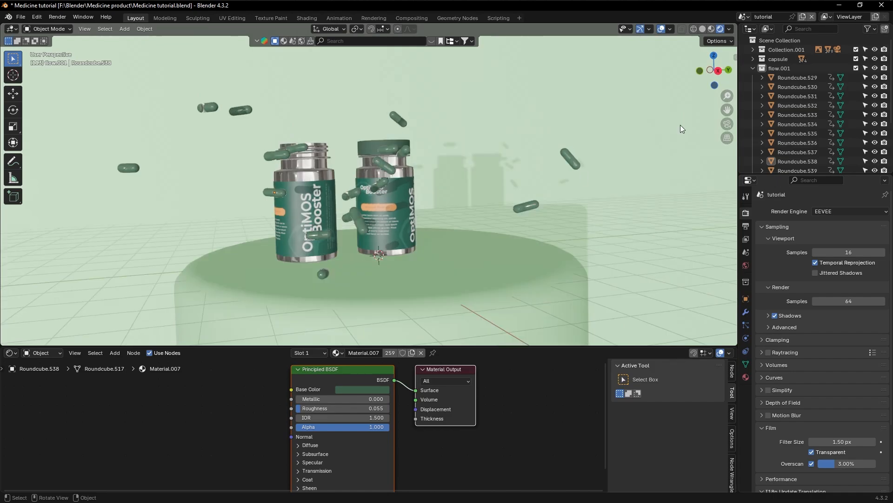
right_click(778, 69)
click(711, 108)
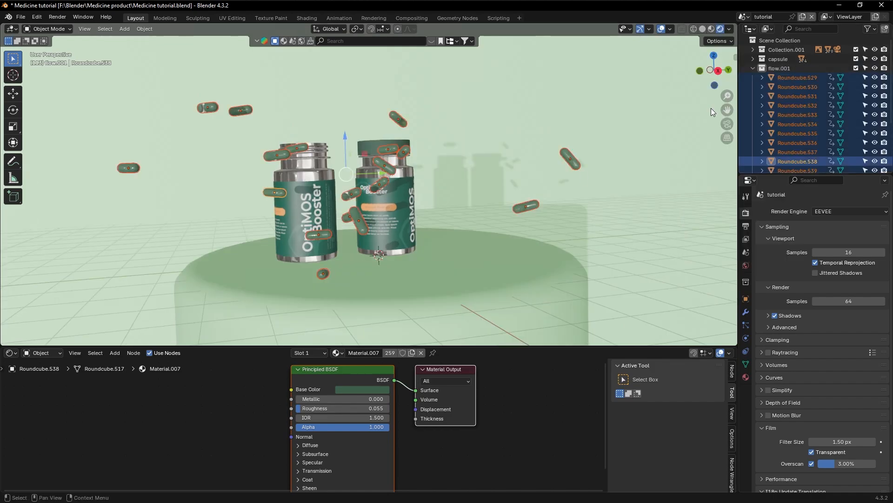
middle_drag(505, 152, 479, 181)
scroll(505, 151, down, 3)
drag(479, 180, 540, 130)
click(728, 125)
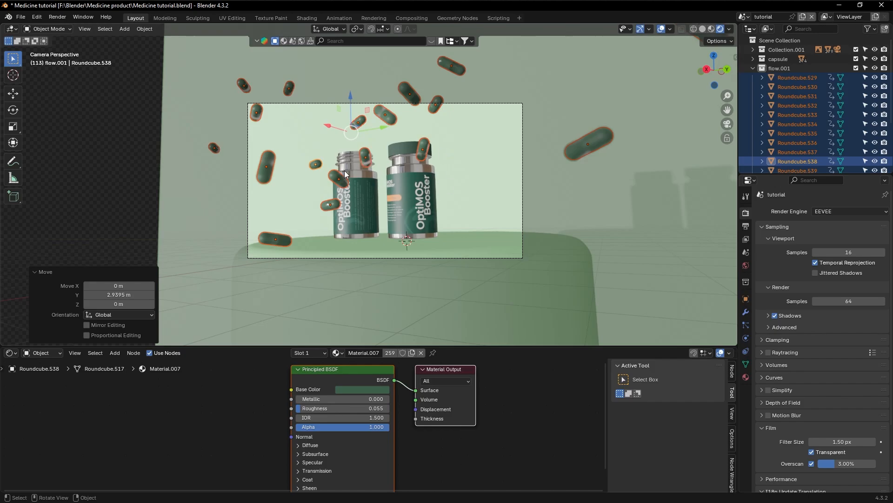
click(132, 126)
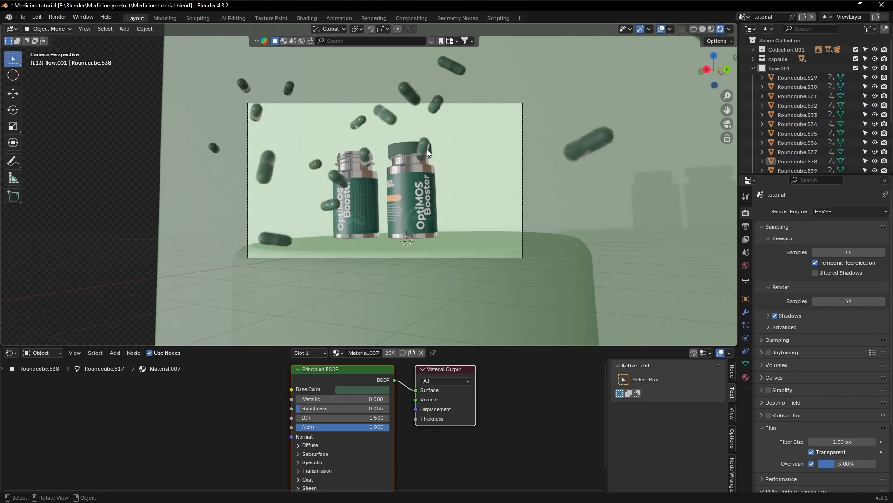
- Bring the large stray capsule beyond the capped bottle's outer side closer to the camera and into the frame, lowering it about 0.21 m
click(584, 149)
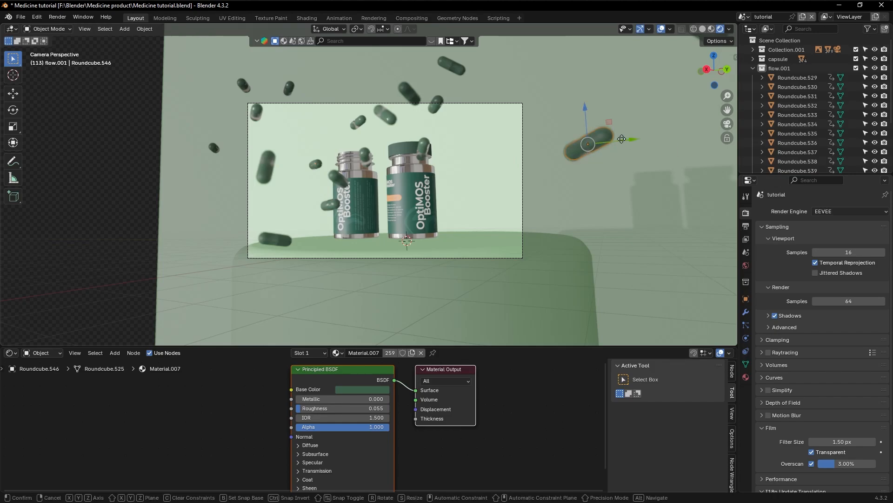
mouse_move(628, 138)
mouse_down()
mouse_move(614, 142)
mouse_move(644, 136)
mouse_up()
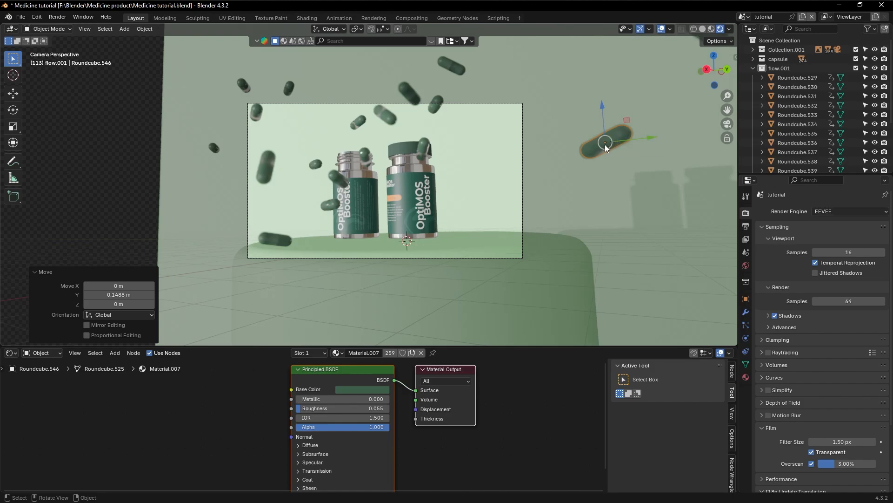
drag(606, 146, 562, 60)
key(x)
drag(648, 83, 551, 97)
drag(510, 70, 512, 103)
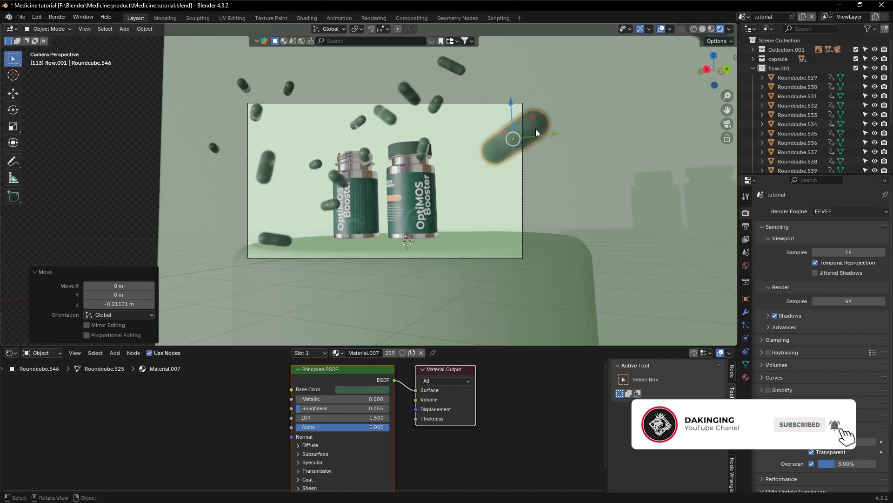
drag(555, 133, 530, 141)
click(530, 141)
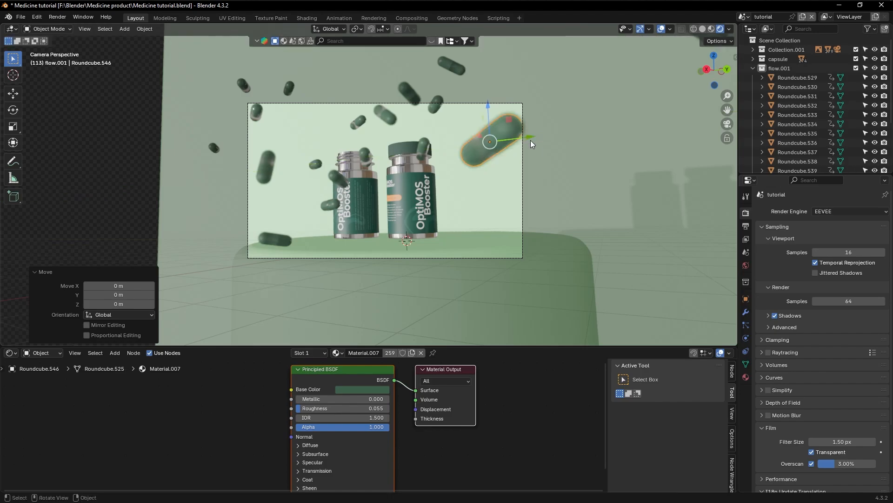
- Push the large capsule back about 1.32 m along negative X and shift it about 0.40 m along negative Y, beside the capped bottle
key(x)
click(563, 138)
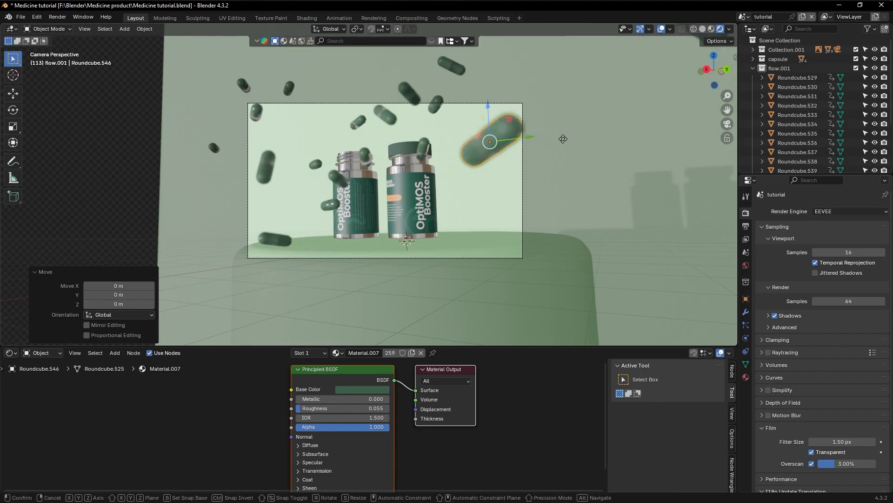
key(g)
key(z)
key(x)
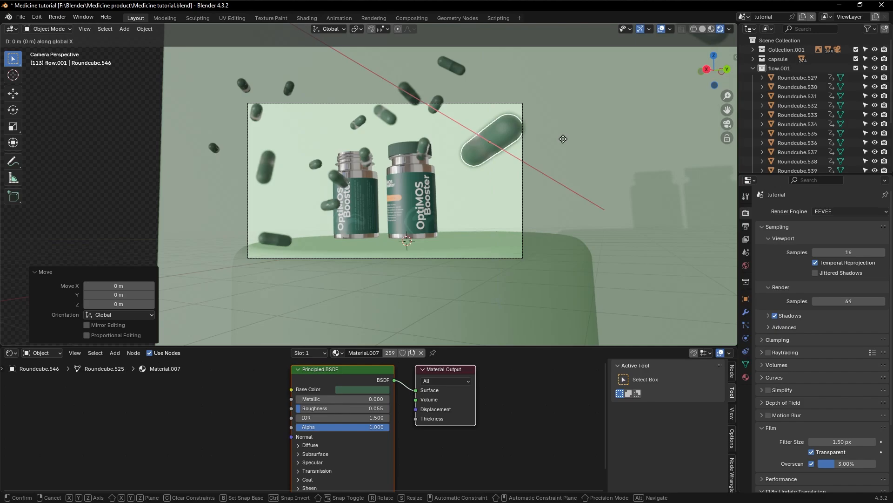
click(615, 142)
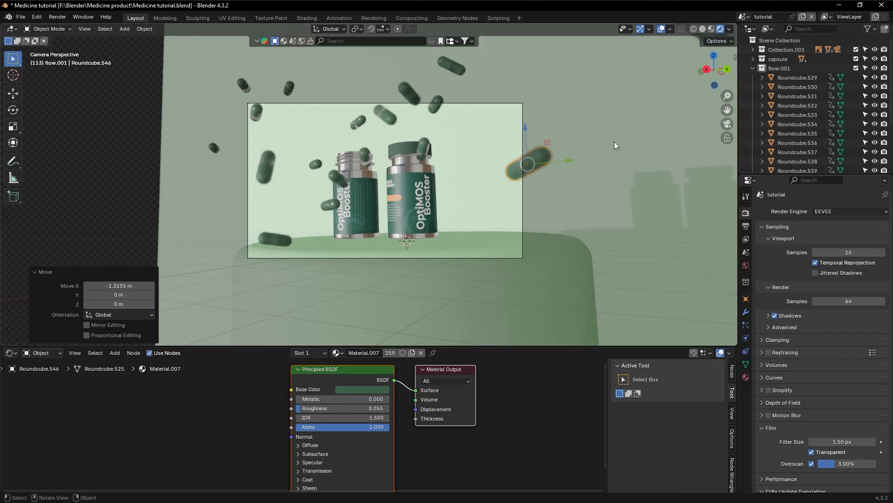
drag(569, 160, 518, 167)
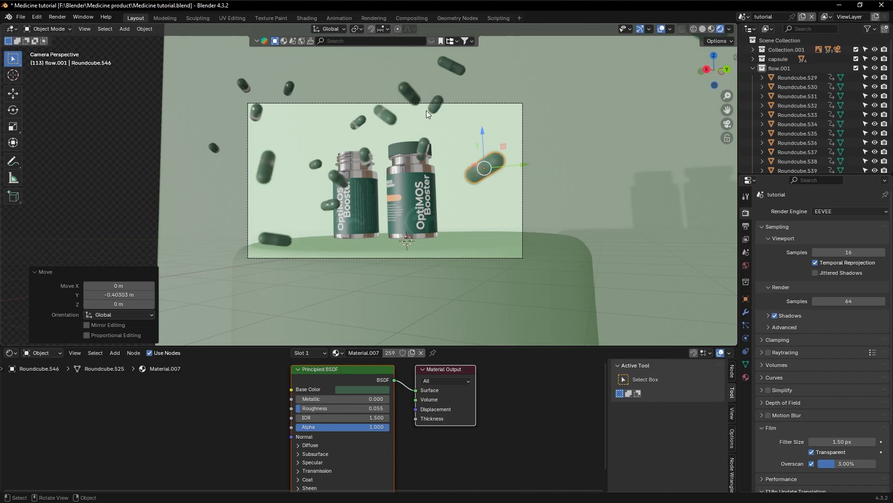
- Delete the two capsules overlapping the open bottle, one at its neck and one beside its label
key(x)
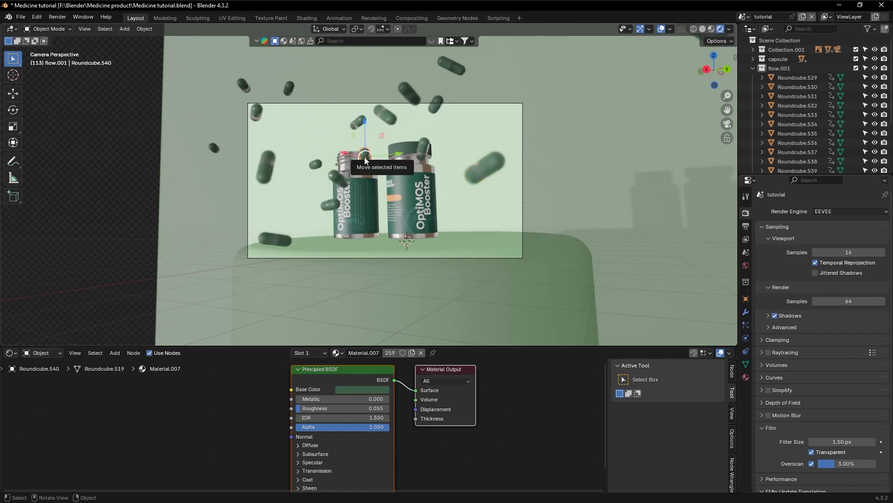
click(365, 160)
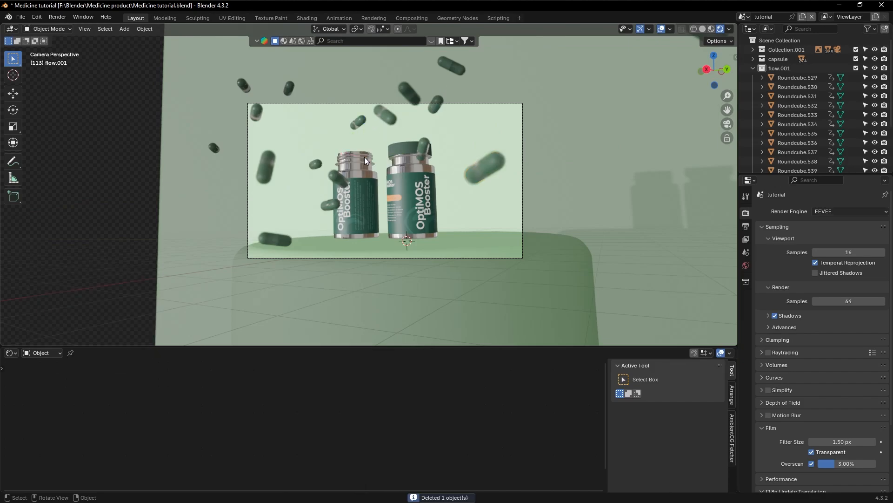
click(331, 201)
key(x)
click(331, 205)
- Delete the capsule low over the podium's edge and the small capsule beside the open bottle's neck
click(276, 240)
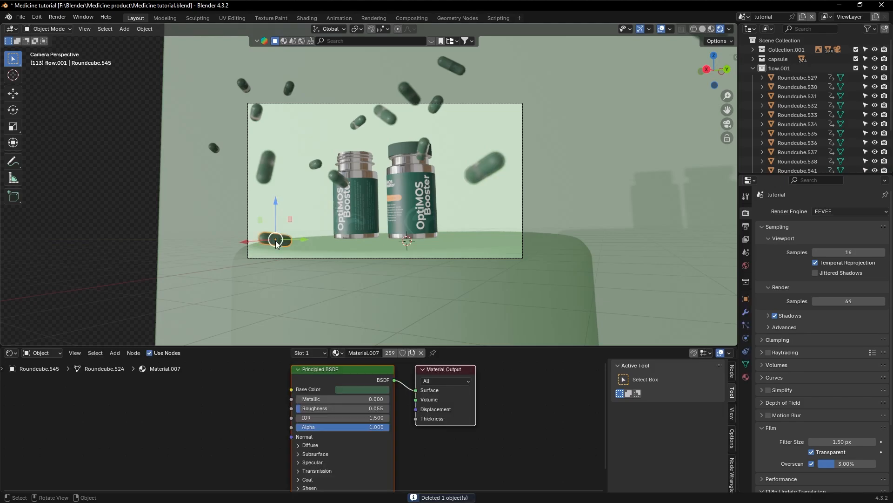
key(x)
click(275, 241)
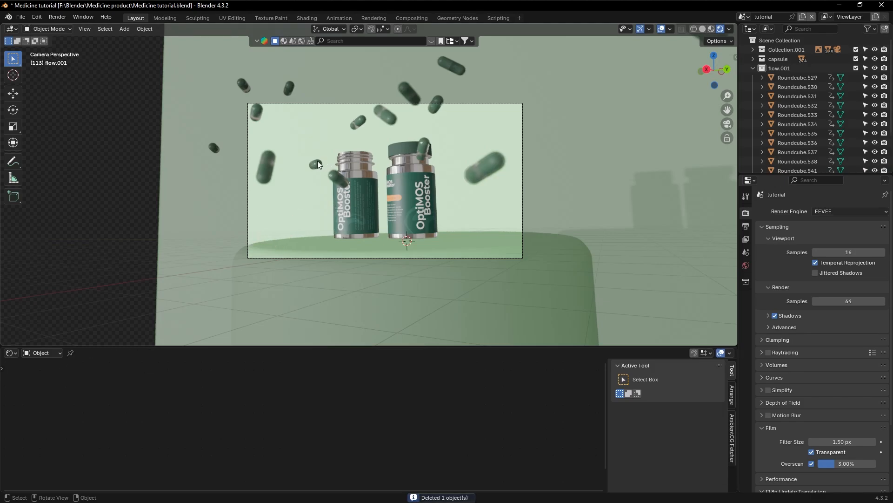
click(317, 161)
key(x)
click(317, 163)
- Lower the capsule in front of the capped bottle's cap so it floats before the label
click(420, 155)
drag(421, 117, 428, 197)
- Delete the stray capsules outside the camera frame: the highest one, the pair above the open bottle's side, and the small one beyond its outer edge
click(450, 63)
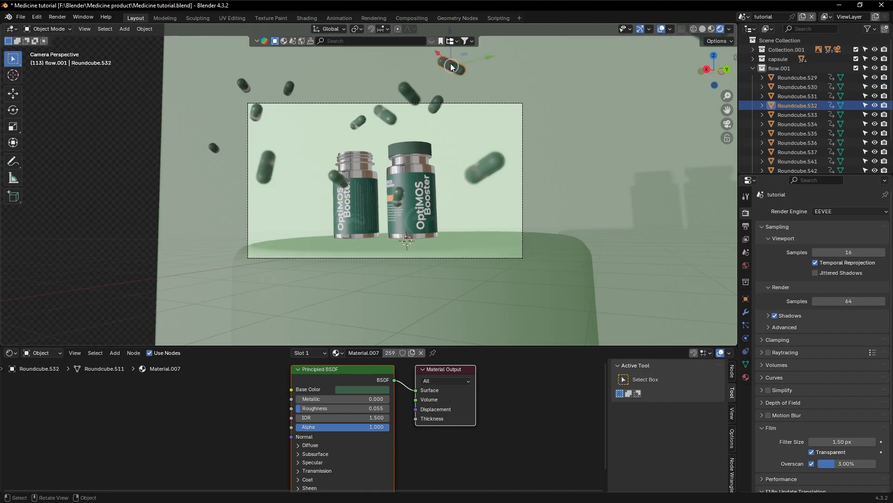
key(x)
click(450, 64)
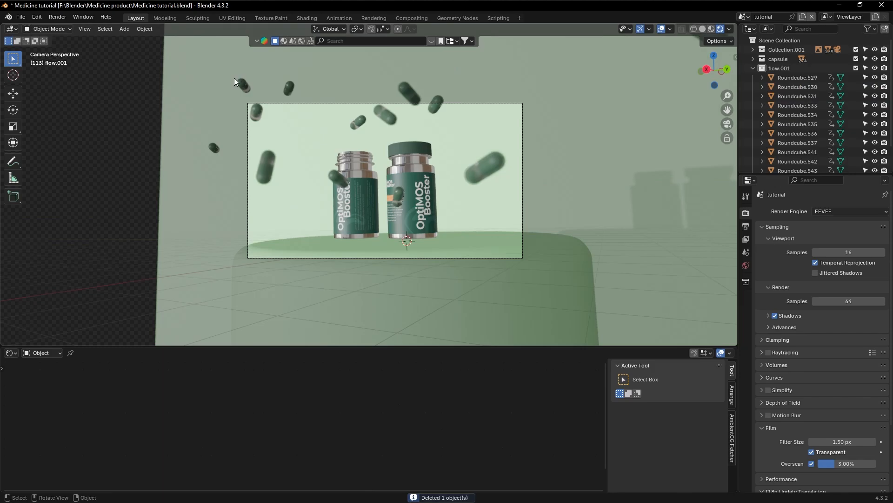
drag(235, 78, 309, 97)
key(Delete)
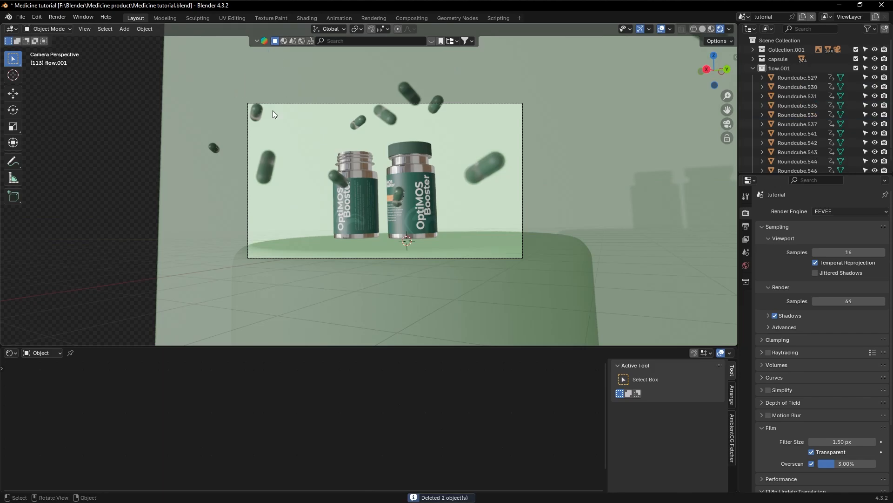
click(215, 148)
key(Delete)
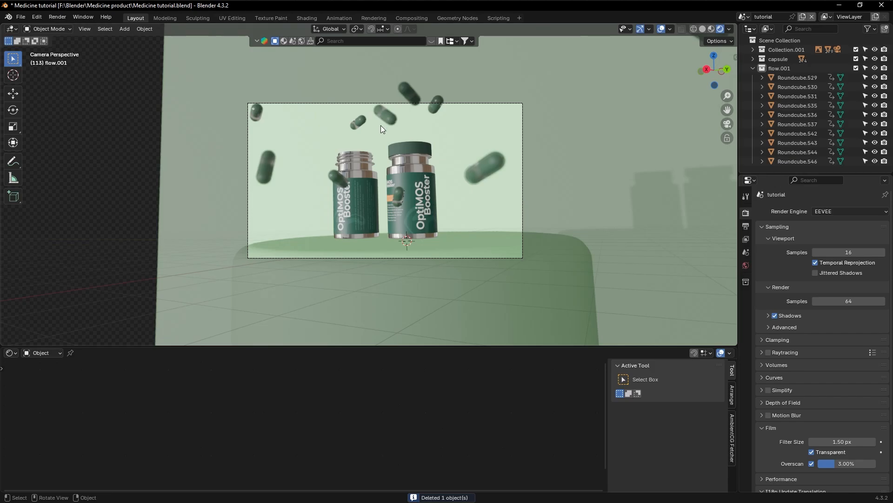
- Delete the capsule at the camera frame's upper corner and the large one just above the frame over the capped bottle
click(258, 111)
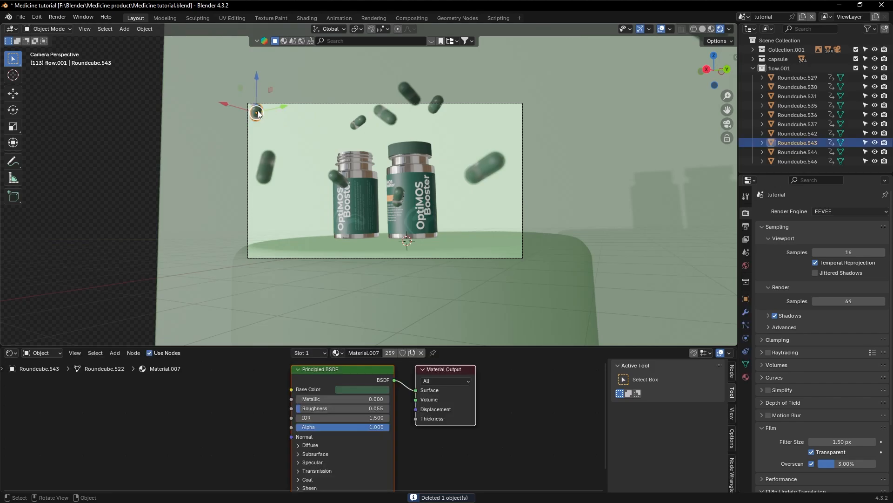
key(Delete)
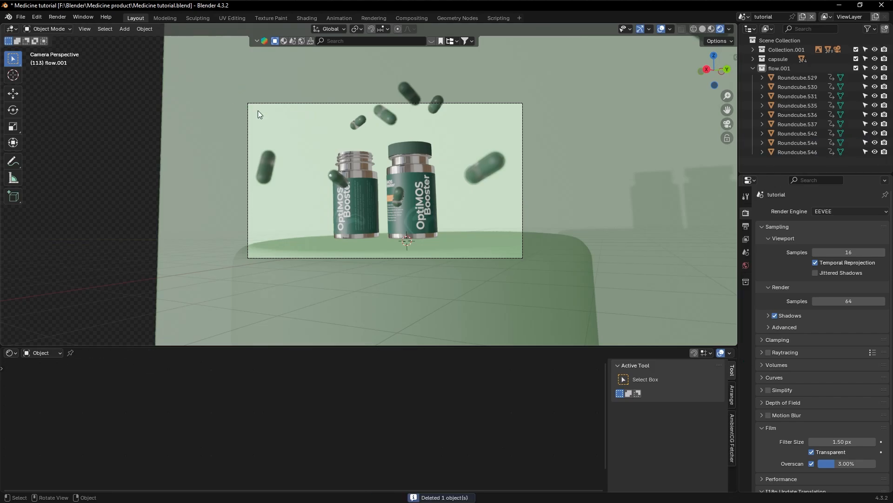
click(412, 94)
key(Delete)
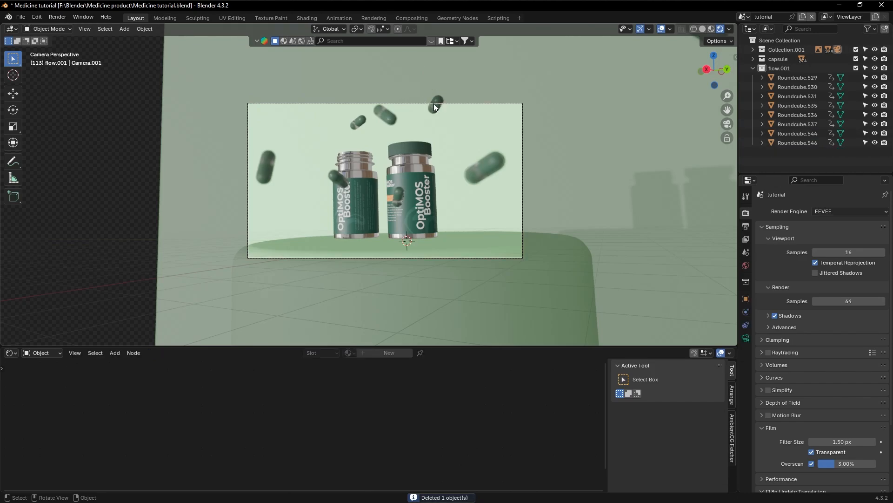
- Delete the remaining capsule crossing the camera frame's upper edge above the capped bottle
key(KP_0)
middle_drag(434, 104, 435, 132)
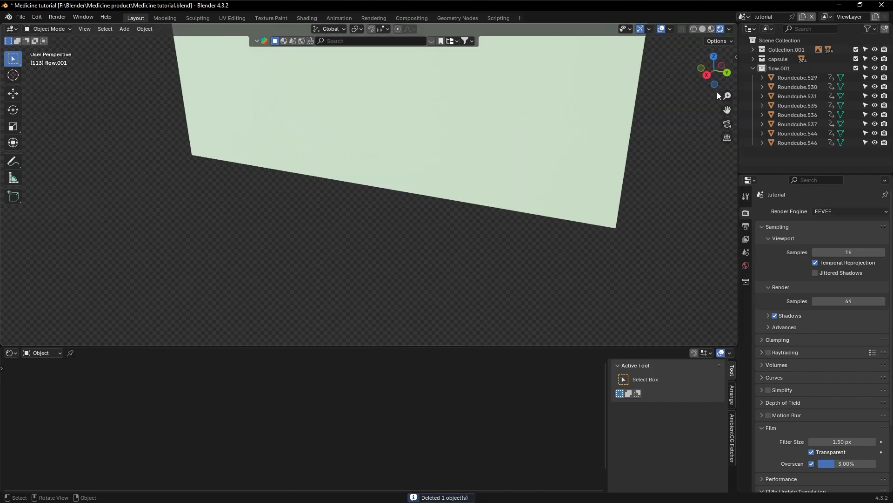
click(727, 125)
key(Delete)
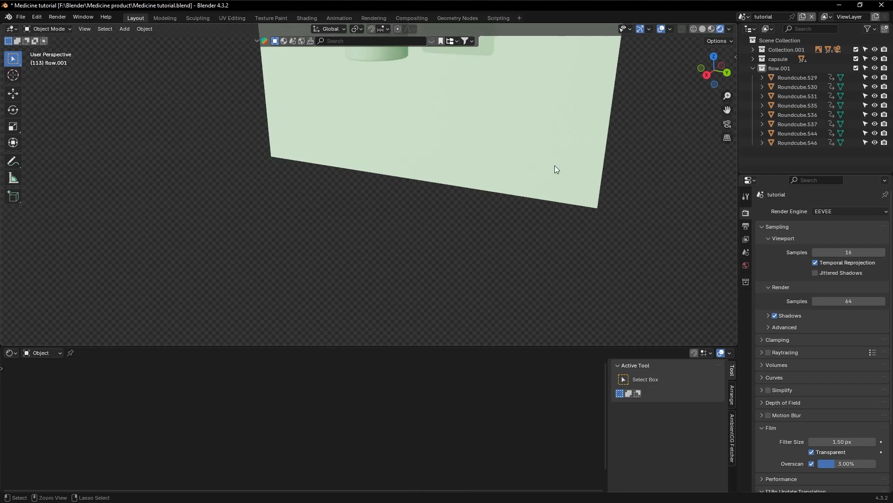
mouse_move(554, 166)
middle_down()
mouse_move(571, 166)
mouse_move(542, 165)
middle_up()
scroll(555, 166, down, 1)
scroll(554, 166, down, 3)
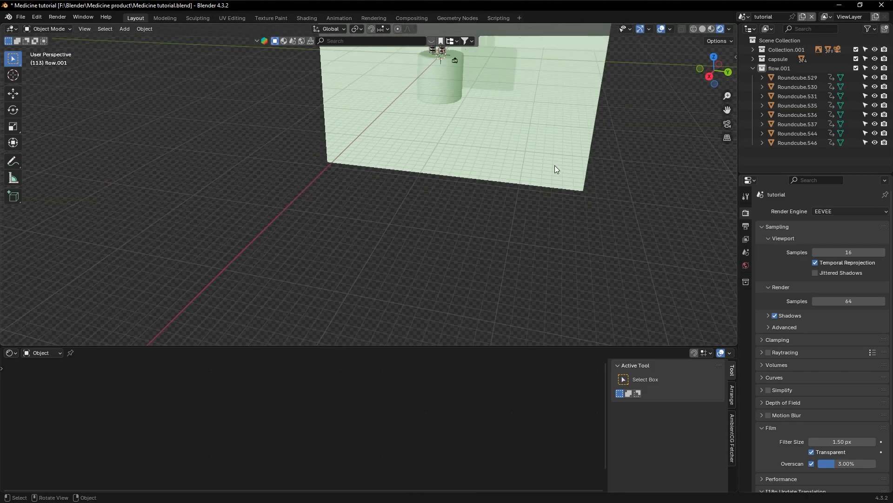
click(728, 124)
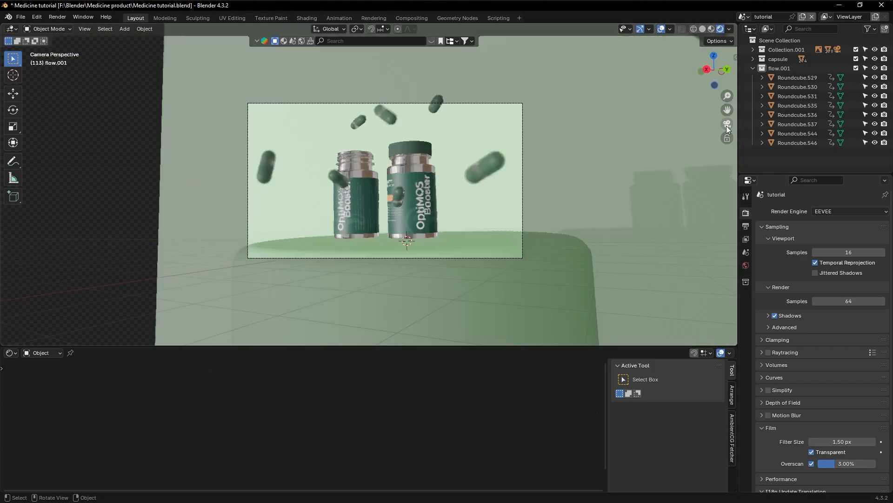
click(441, 99)
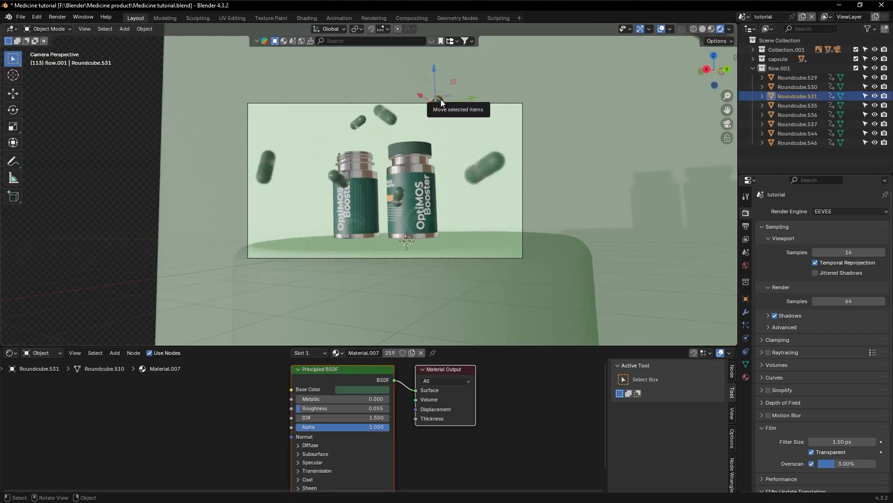
key(Delete)
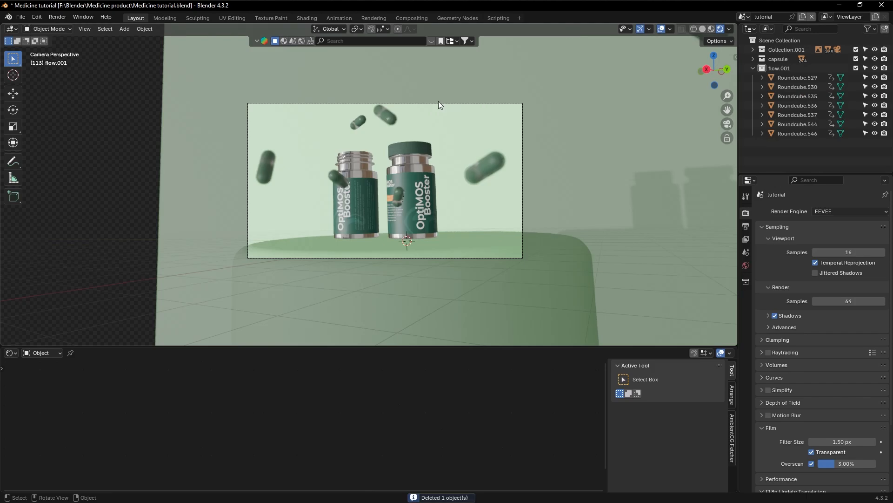
- Lower the capsule above the bottles about 1.79 m and shift it along positive Y, beside the capped bottle's base
click(391, 117)
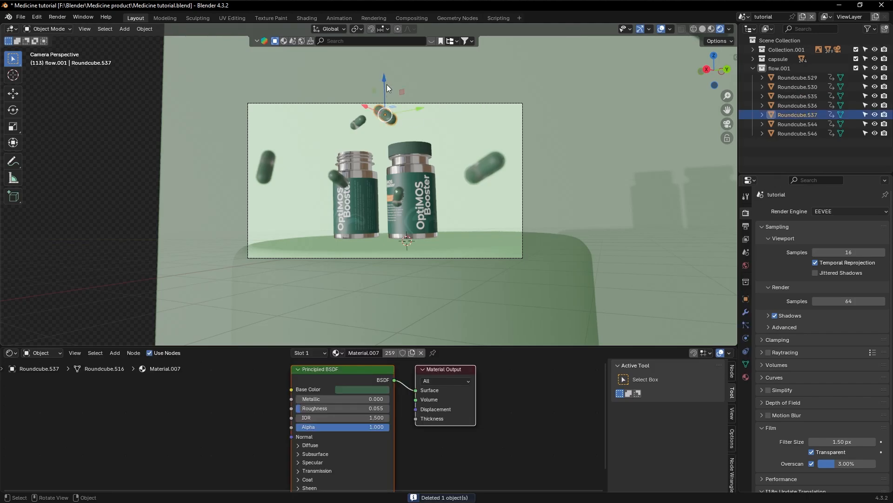
drag(388, 88, 380, 199)
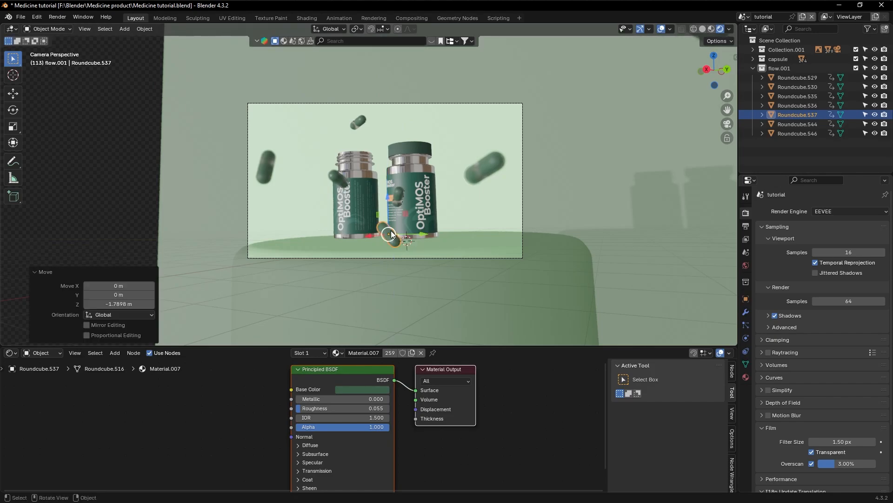
drag(420, 233, 490, 233)
- Raise the small capsule above the open bottle about 0.14 m and check the capsule arrangement from outside the camera
click(359, 121)
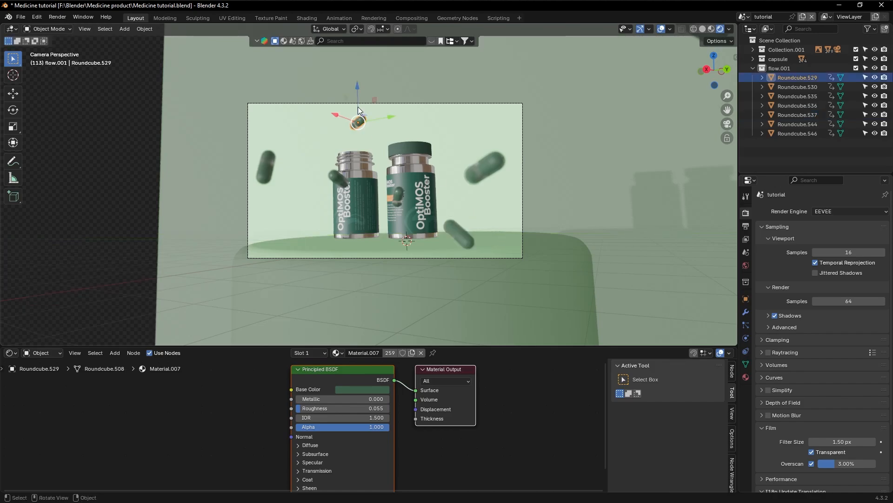
drag(354, 81, 353, 73)
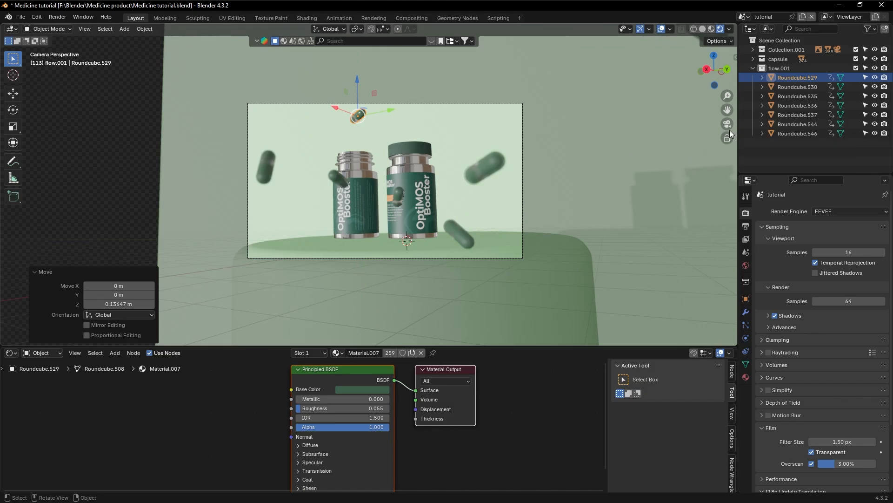
middle_drag(610, 136, 603, 159)
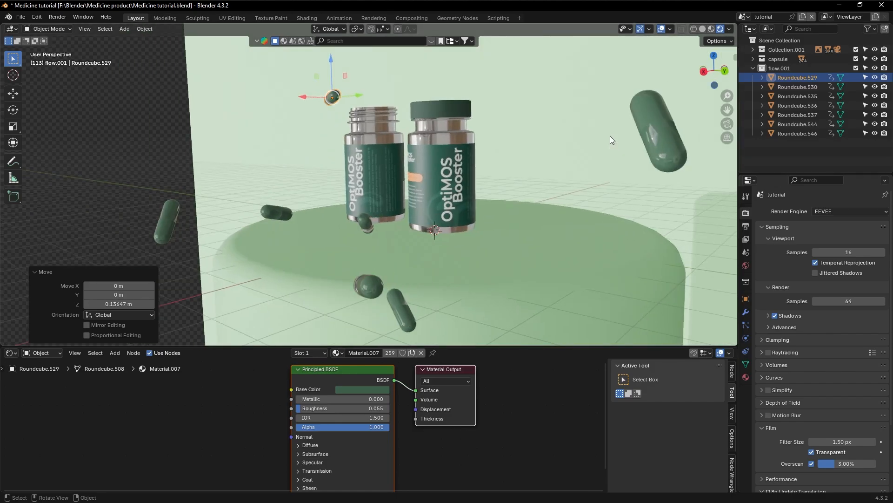
middle_drag(286, 189, 290, 167)
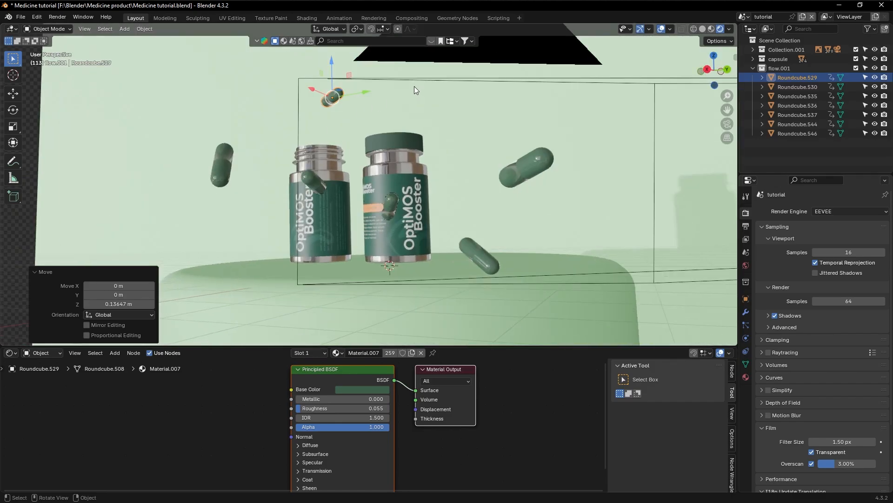
- Select the scene camera, return to its view and open its lens and depth of field settings
click(386, 58)
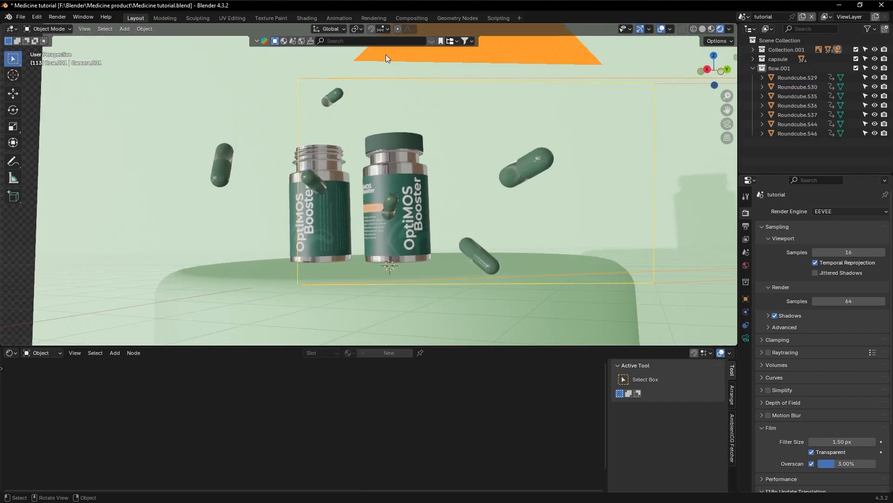
click(727, 124)
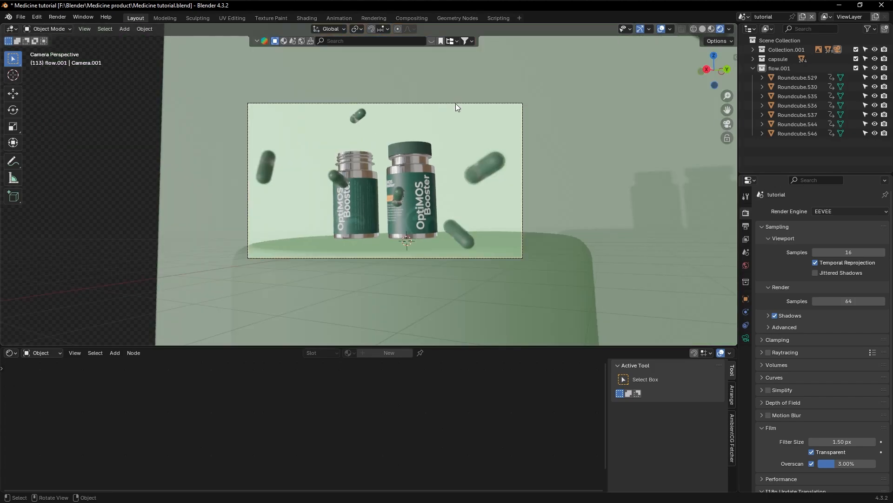
mouse_move(456, 103)
middle_down()
mouse_move(456, 112)
mouse_move(456, 104)
middle_up()
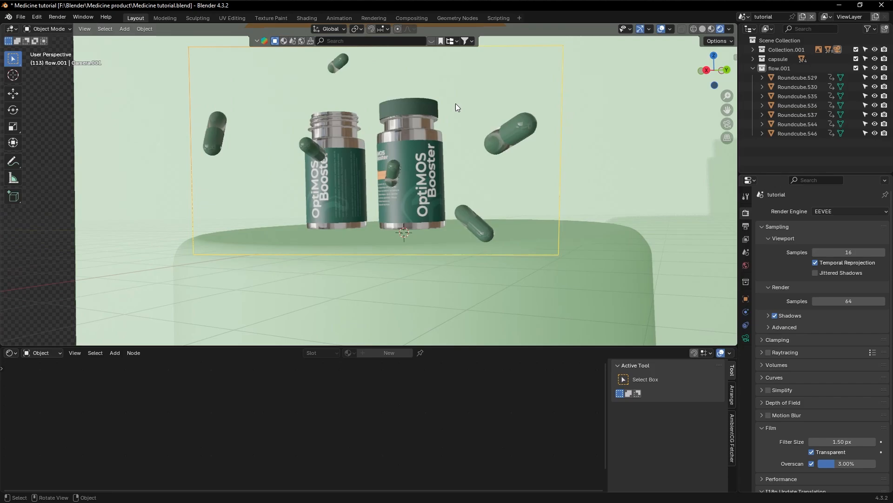
scroll(456, 103, down, 3)
click(727, 124)
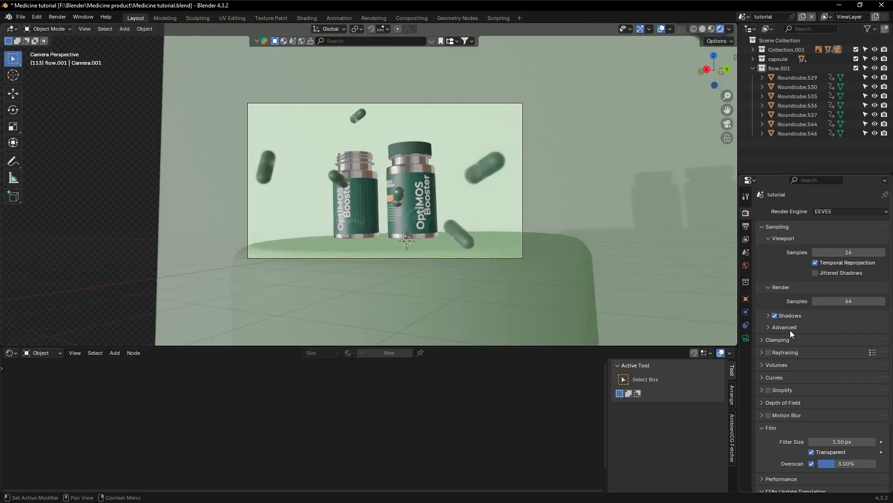
click(746, 338)
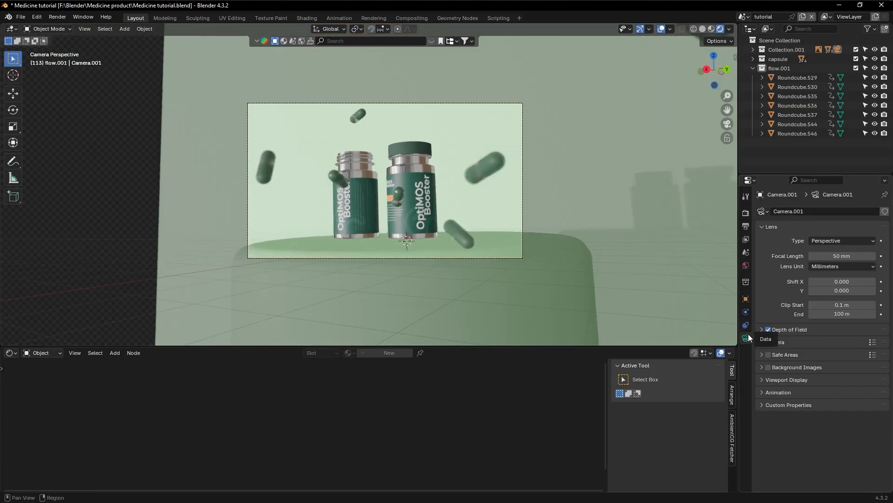
- Switch the camera's depth of field off and back on to compare the capsule blur
click(768, 329)
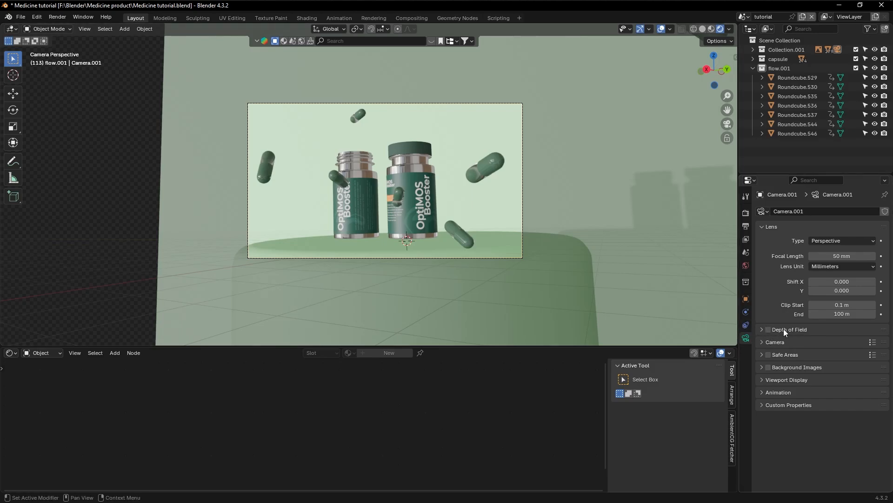
click(768, 329)
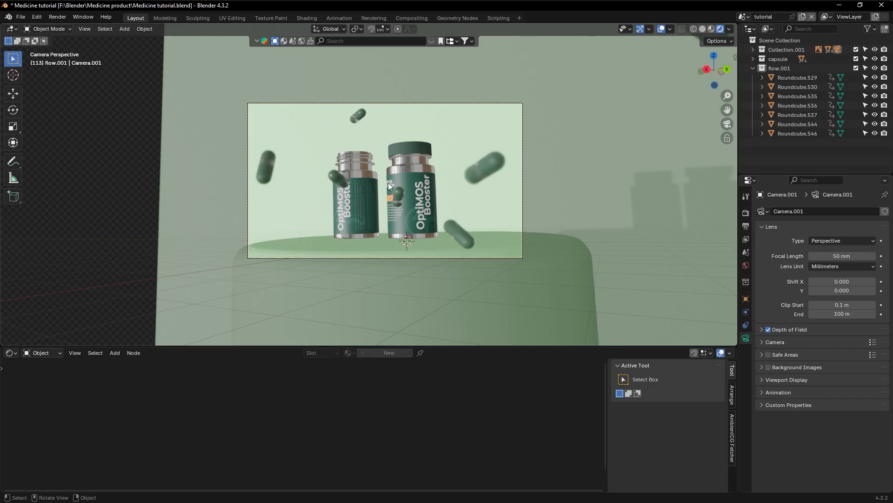
- Clear label.003 as the camera's focus object and set the focus distance to about 19.29 m
click(762, 329)
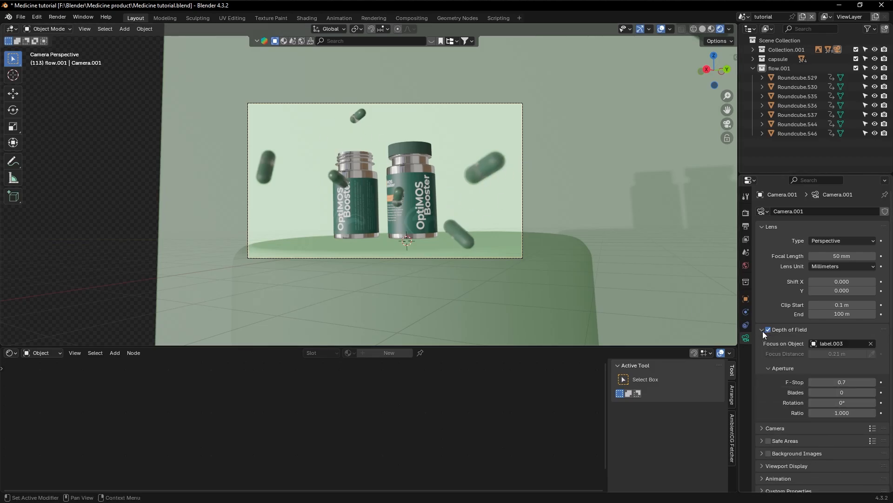
click(871, 343)
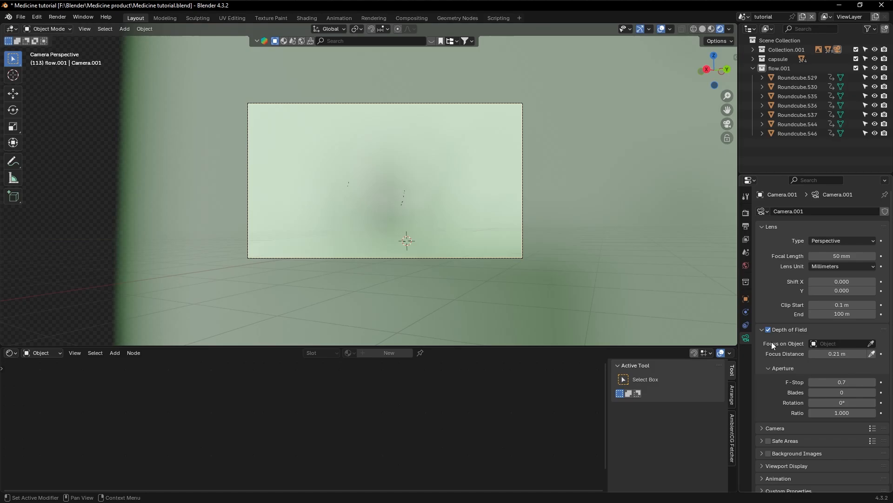
drag(839, 355, 892, 355)
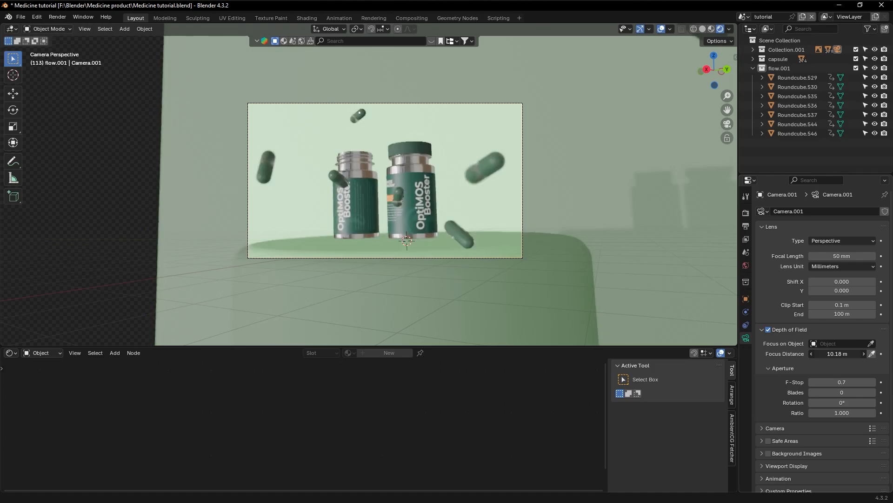
drag(832, 353, 837, 354)
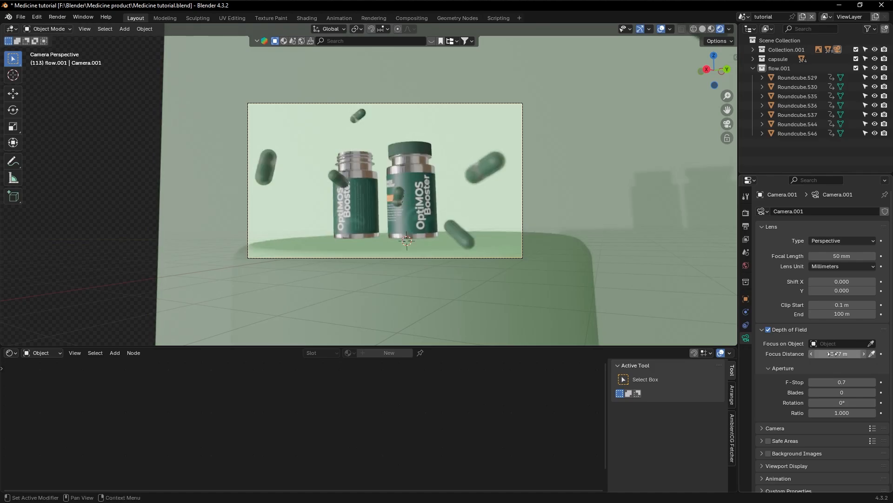
- Make the closed bottle's label the camera's focus object and set the F-Stop to 0.7 after testing 0.1 and 16.7
click(872, 354)
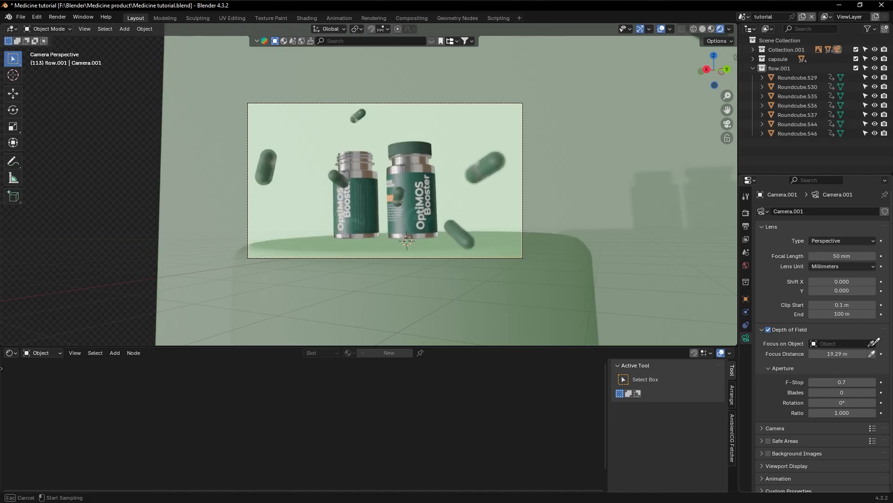
click(411, 179)
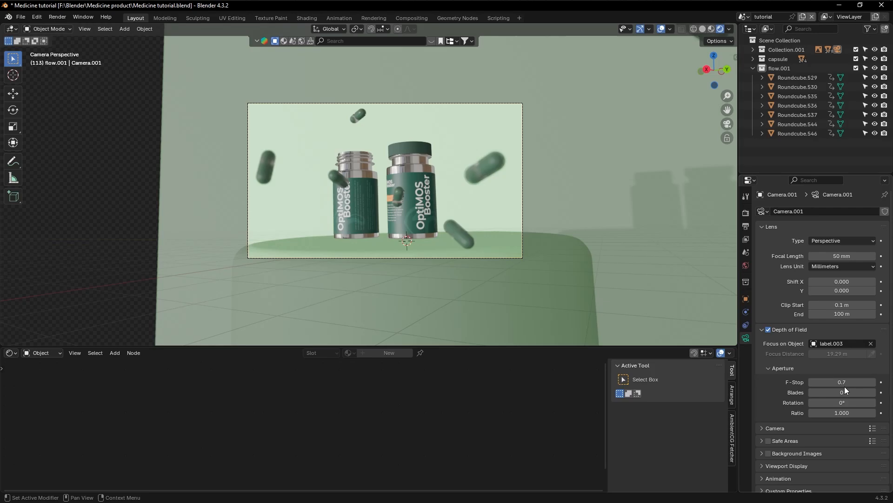
drag(845, 383, 826, 383)
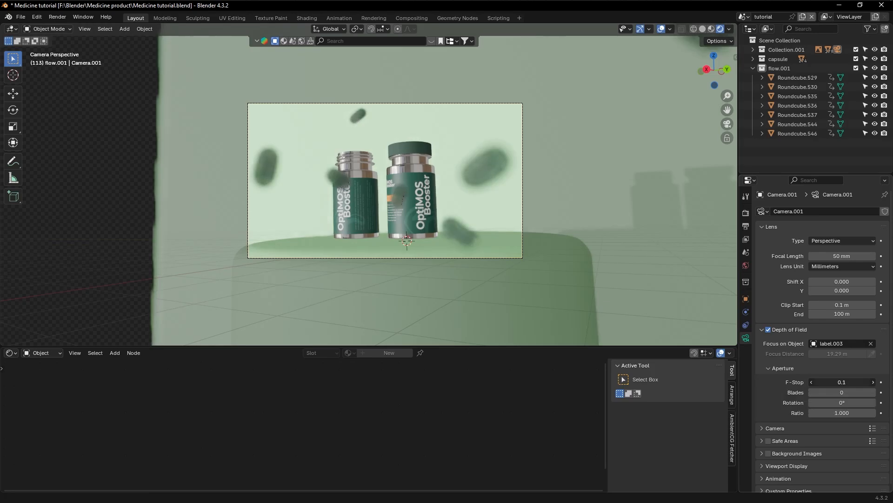
drag(826, 383, 884, 383)
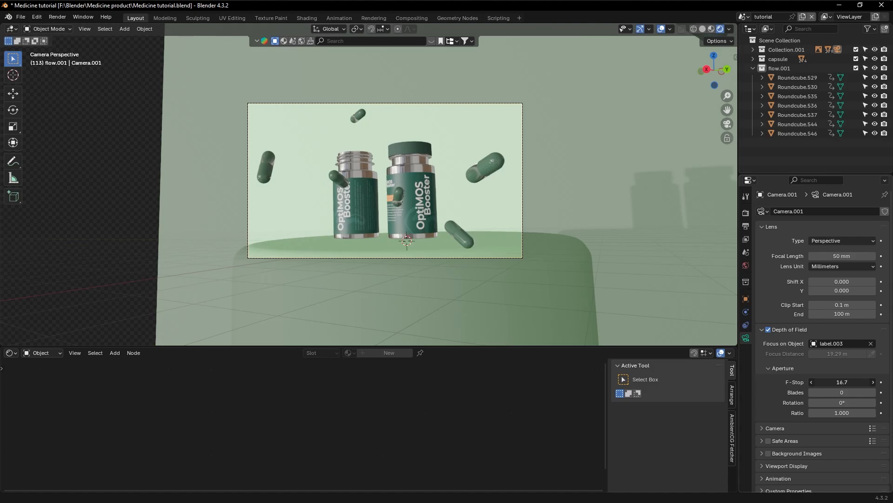
drag(884, 383, 849, 383)
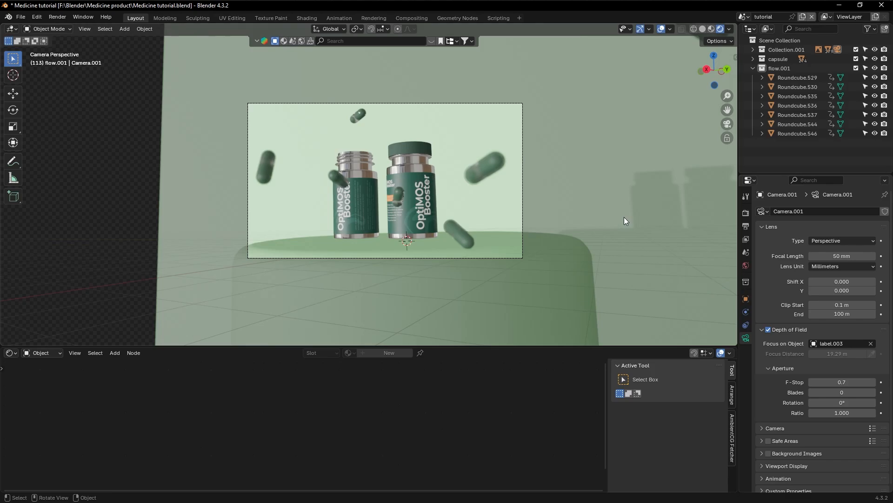
mouse_move(624, 217)
middle_down()
mouse_move(596, 226)
mouse_move(623, 229)
middle_up()
scroll(624, 217, down, 3)
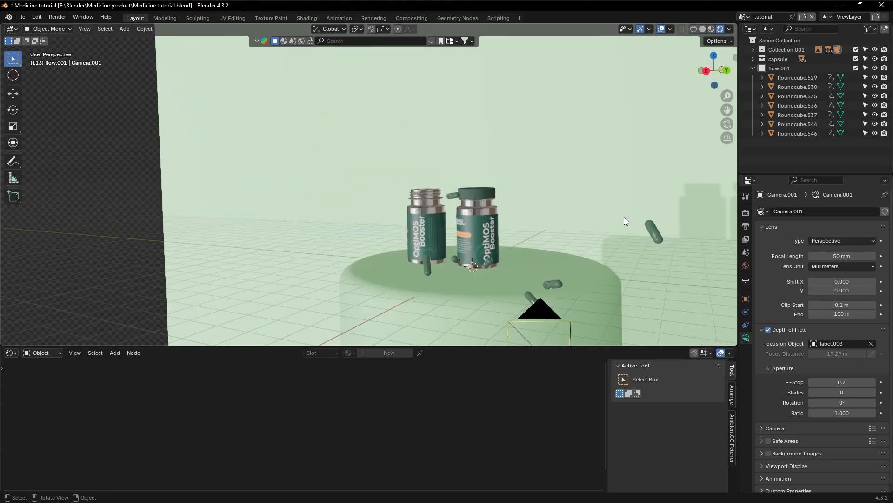
scroll(624, 217, down, 4)
scroll(624, 217, down, 2)
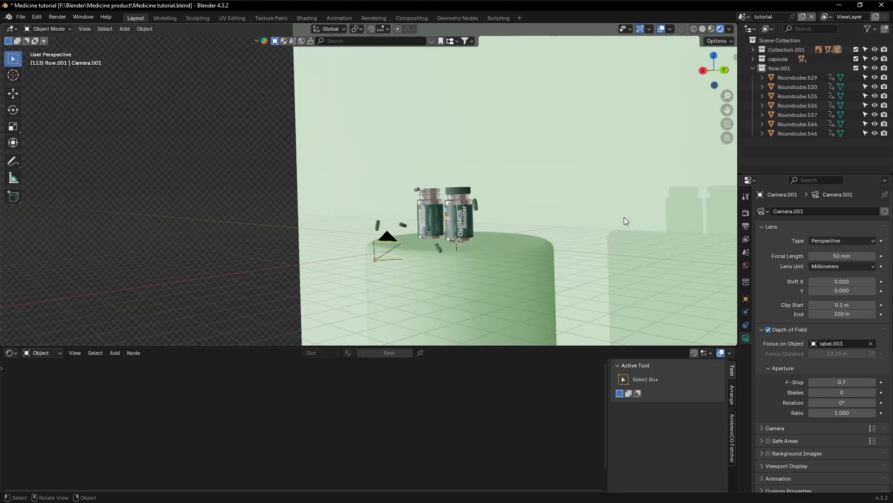
click(726, 124)
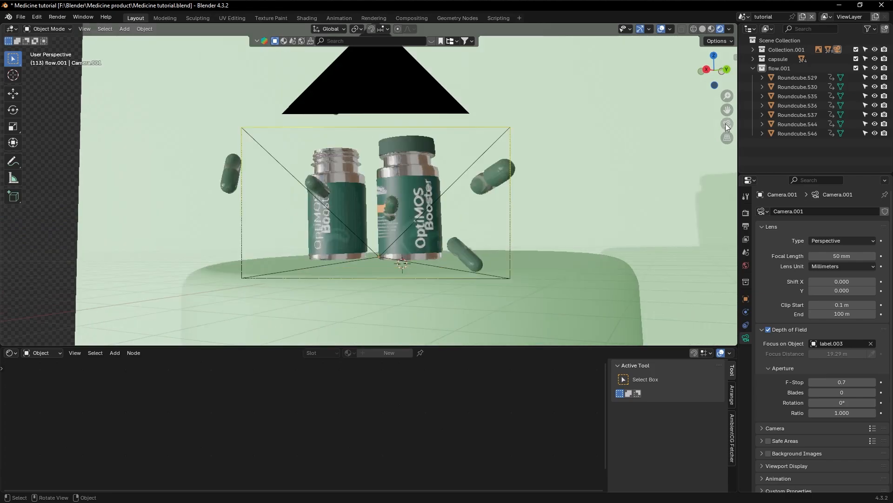
- Set the render engine to Cycles with GPU Compute as the device
click(746, 213)
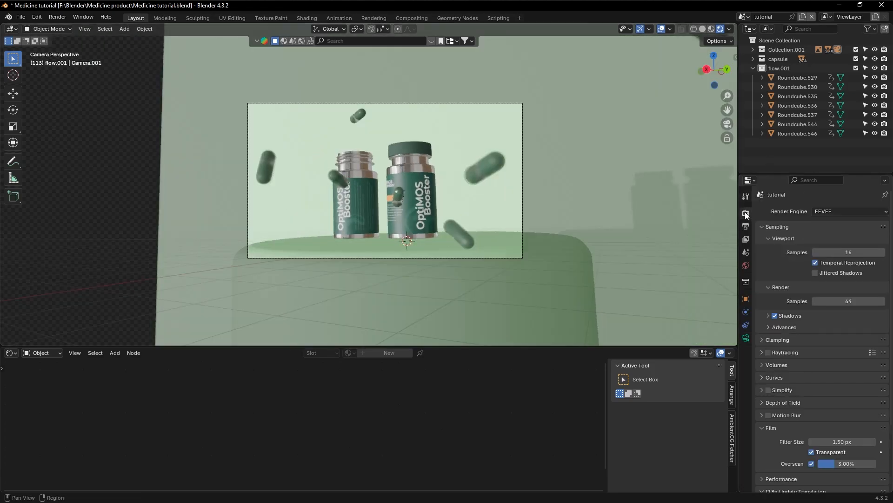
click(831, 211)
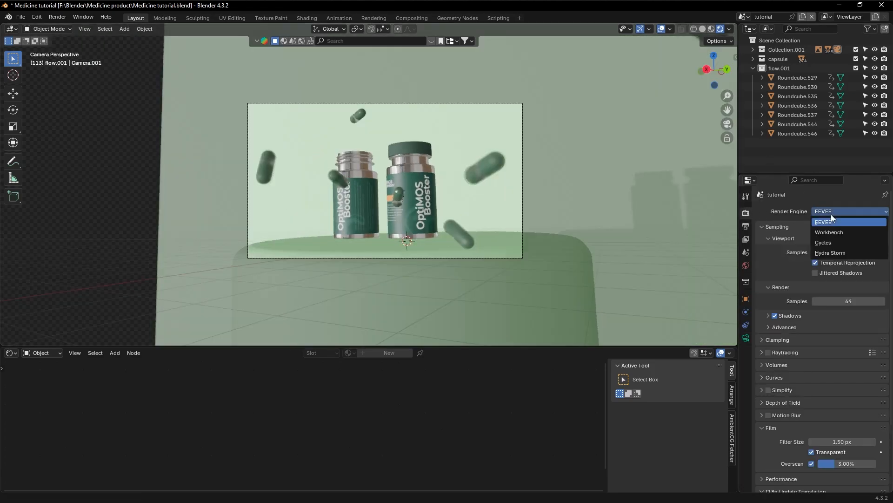
click(830, 240)
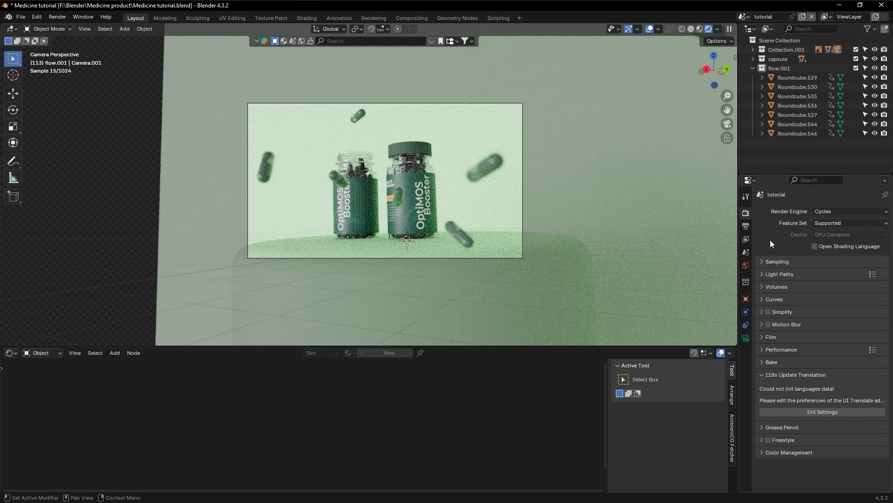
click(822, 236)
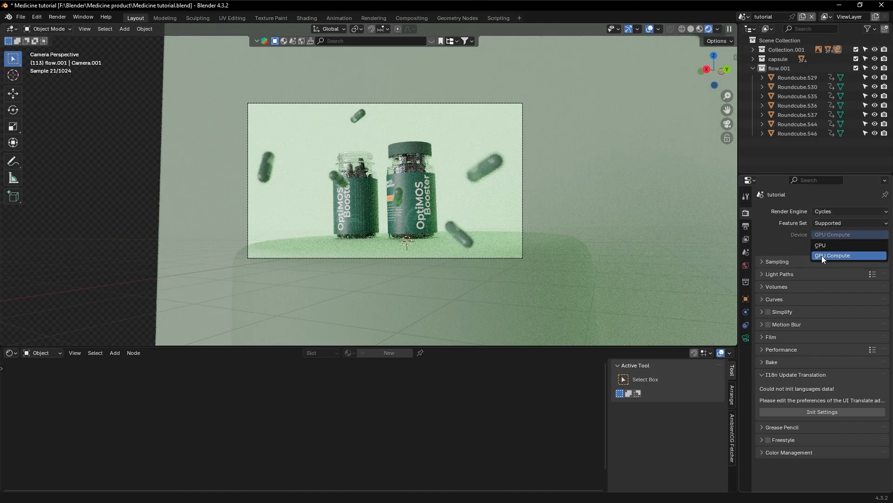
click(822, 255)
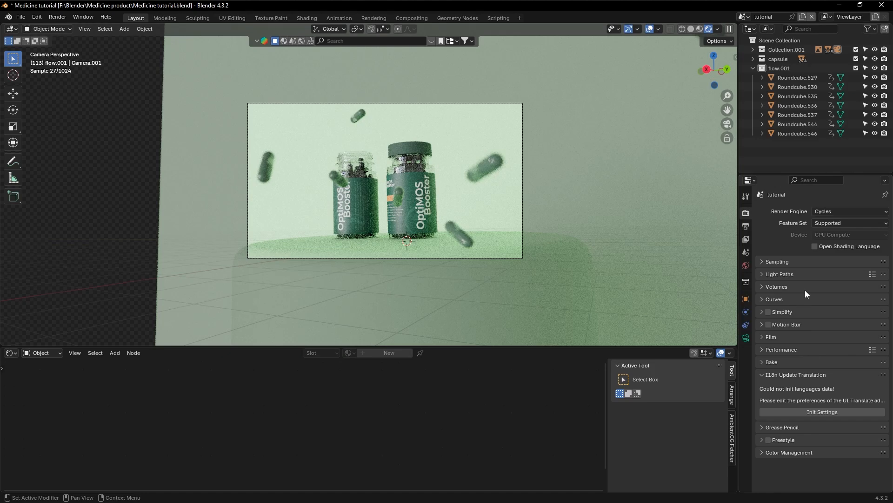
- Try the HDTV 720p, 4K UW 1600p and 4K DCI 2160p output presets, ending with 4K UHDTV 2160p as the render resolution
click(746, 225)
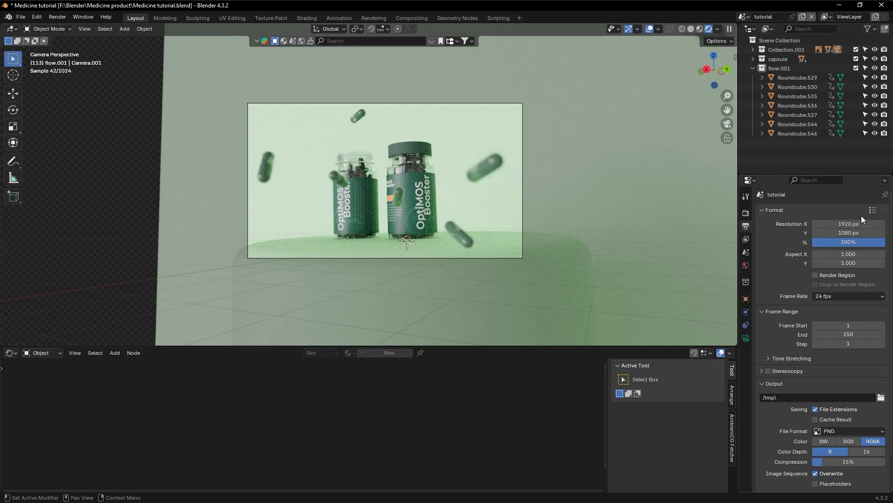
click(872, 211)
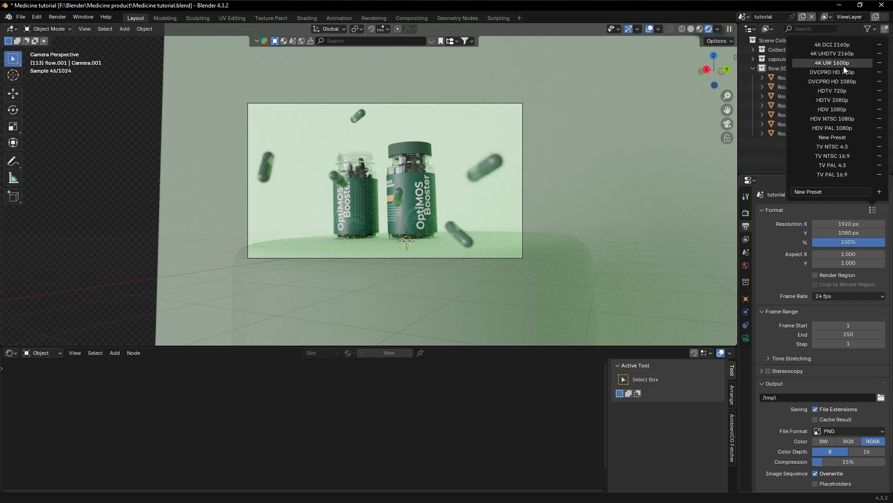
click(836, 89)
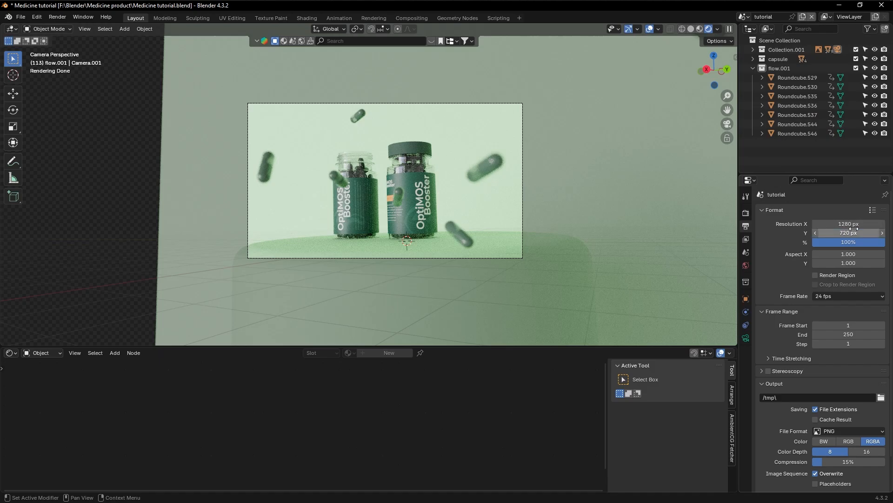
click(873, 211)
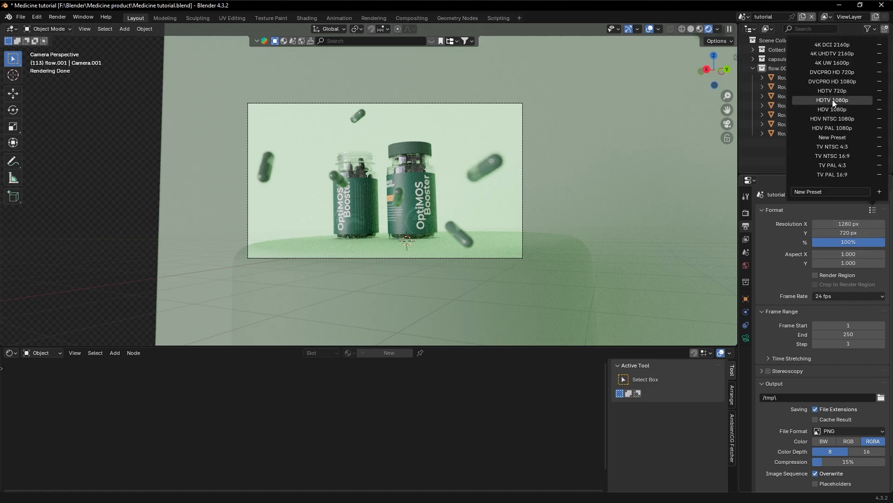
click(826, 64)
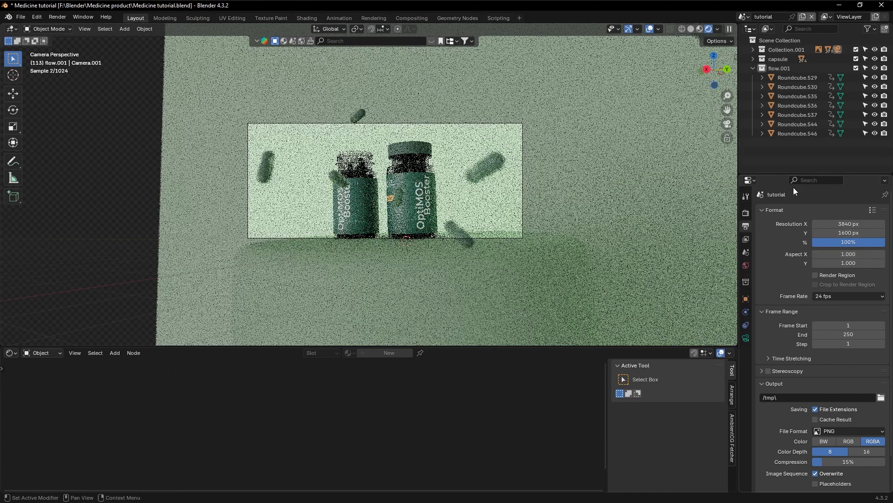
click(873, 211)
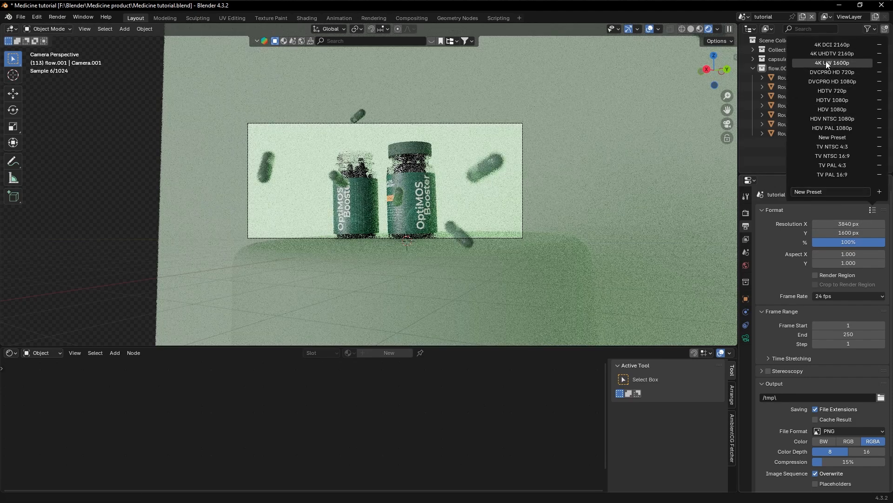
click(870, 209)
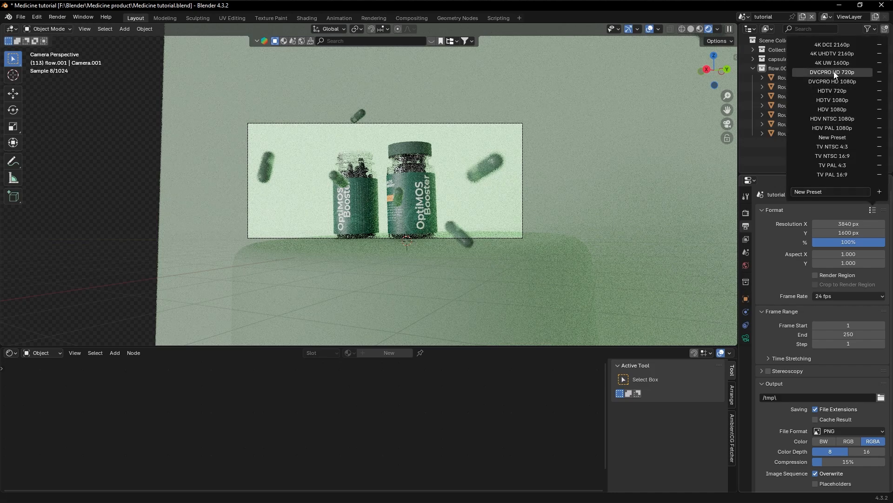
click(827, 46)
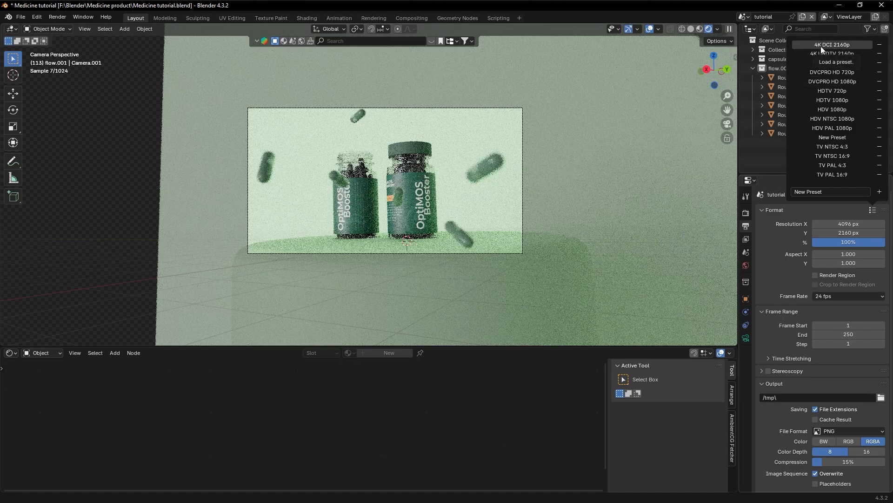
click(836, 54)
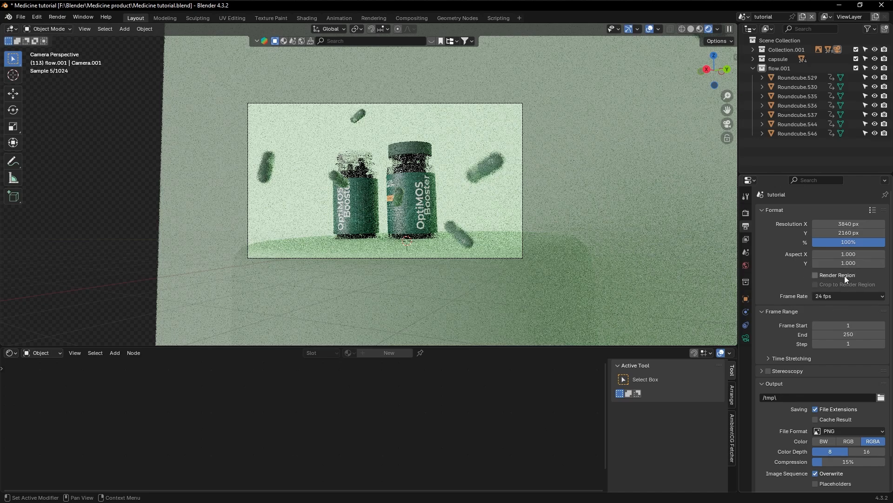
- Review the frame range and output file settings, and the view layer's render passes
scroll(828, 326, down, 2)
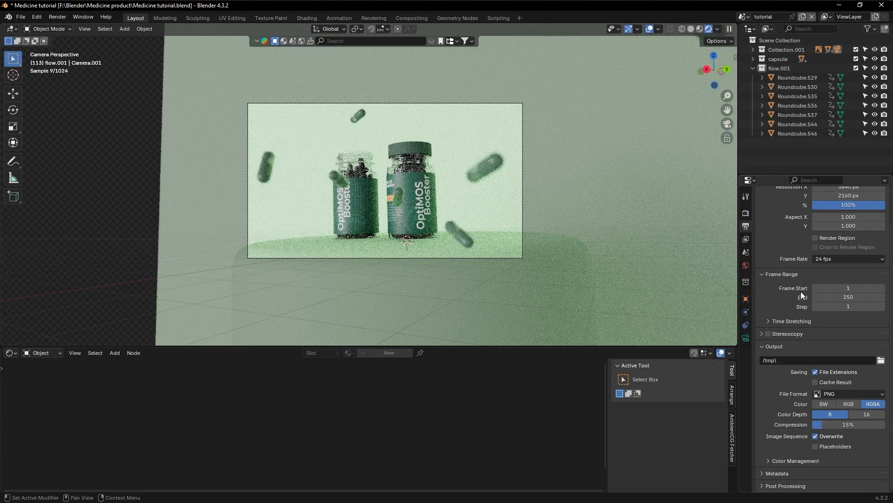
scroll(837, 298, up, 2)
scroll(845, 300, down, 2)
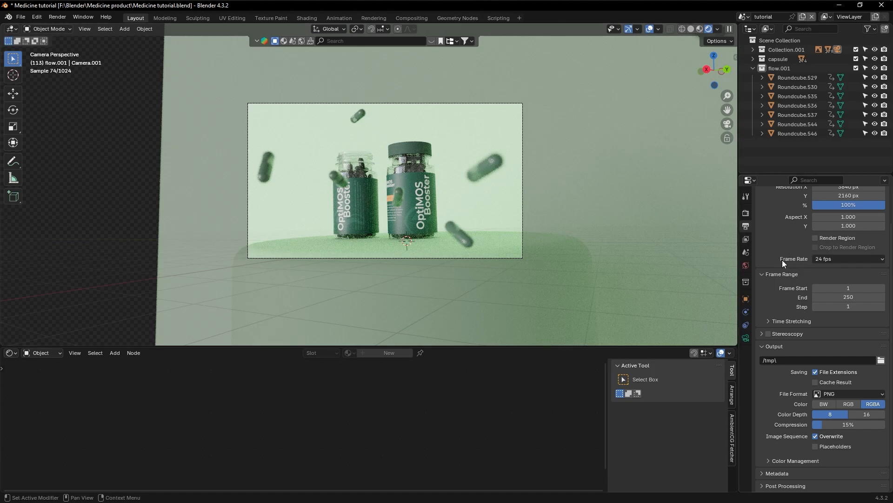
scroll(782, 260, up, 2)
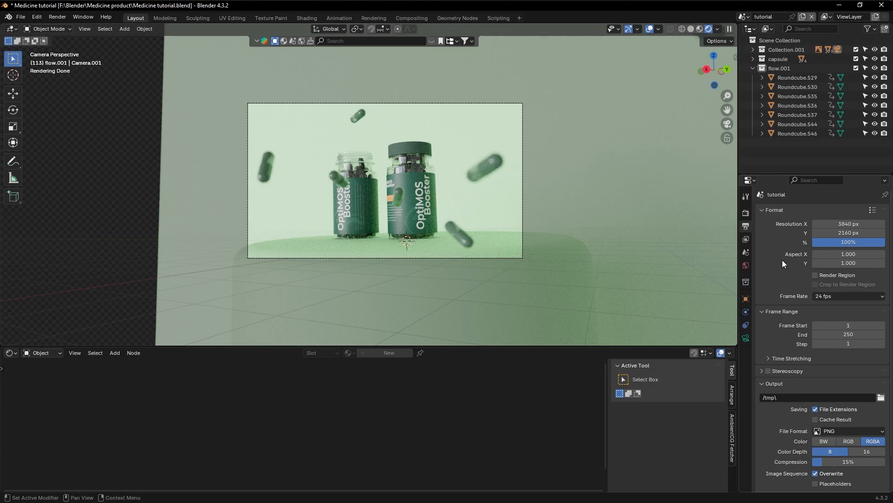
click(746, 240)
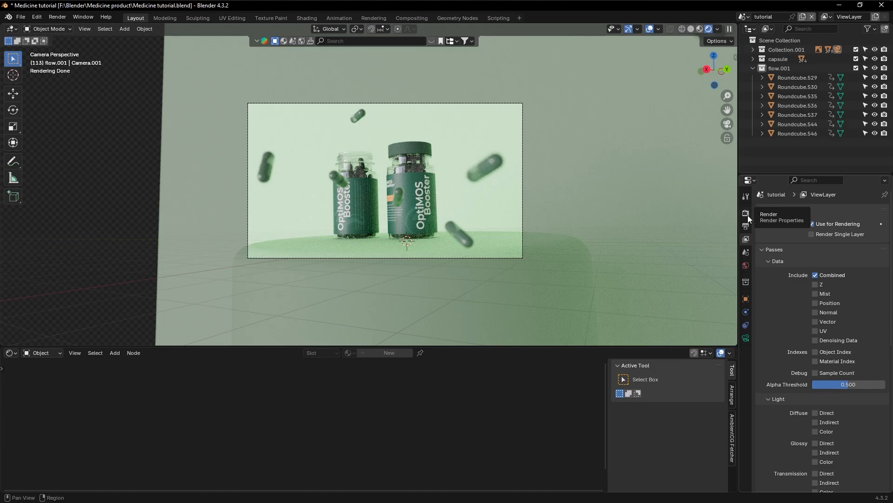
click(747, 215)
click(746, 237)
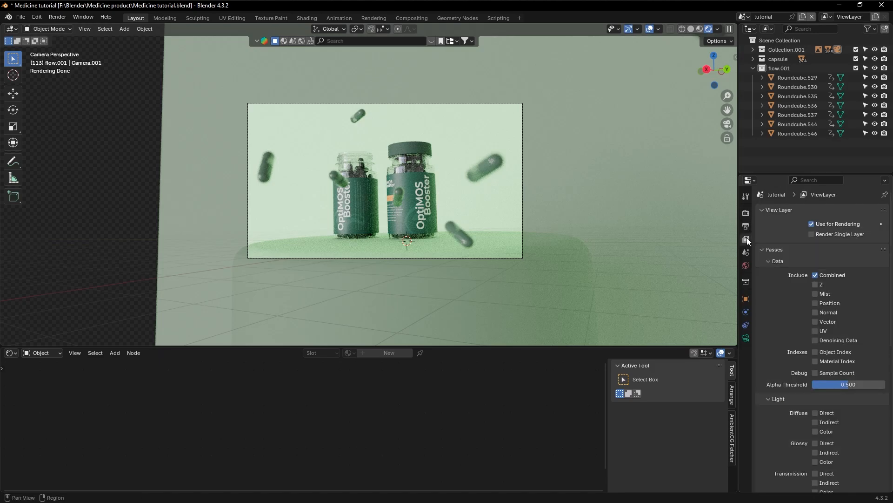
- Set the render output folder to Downloads
click(746, 226)
scroll(875, 329, down, 2)
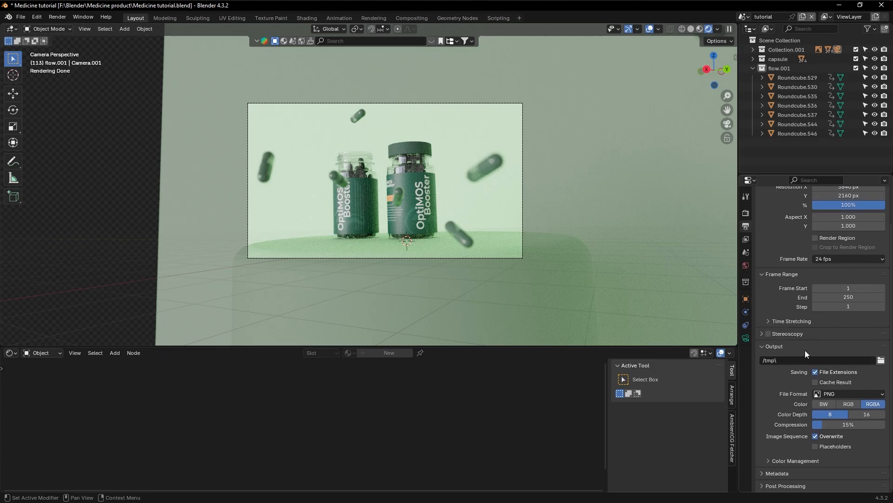
scroll(825, 355, up, 2)
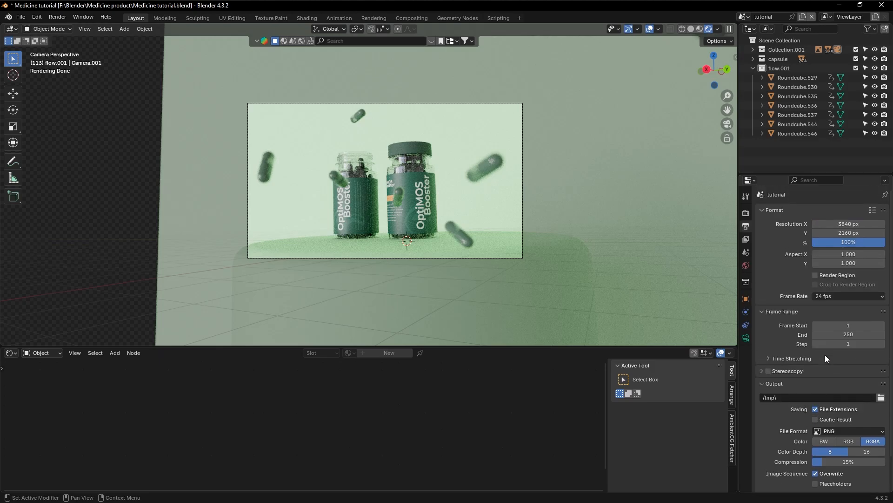
scroll(825, 355, down, 2)
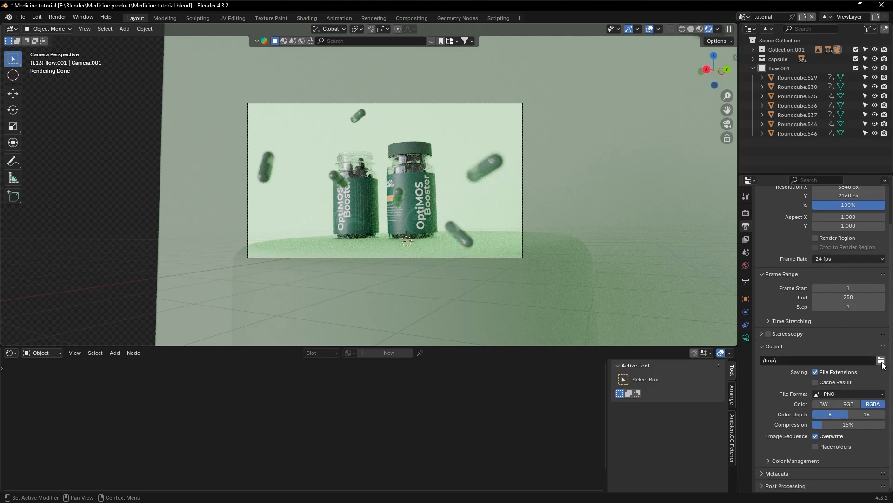
click(881, 362)
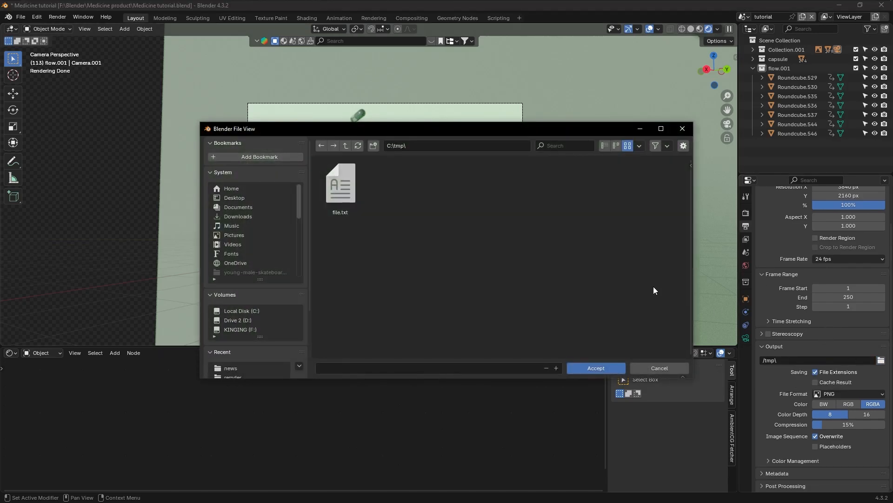
scroll(239, 301, down, 5)
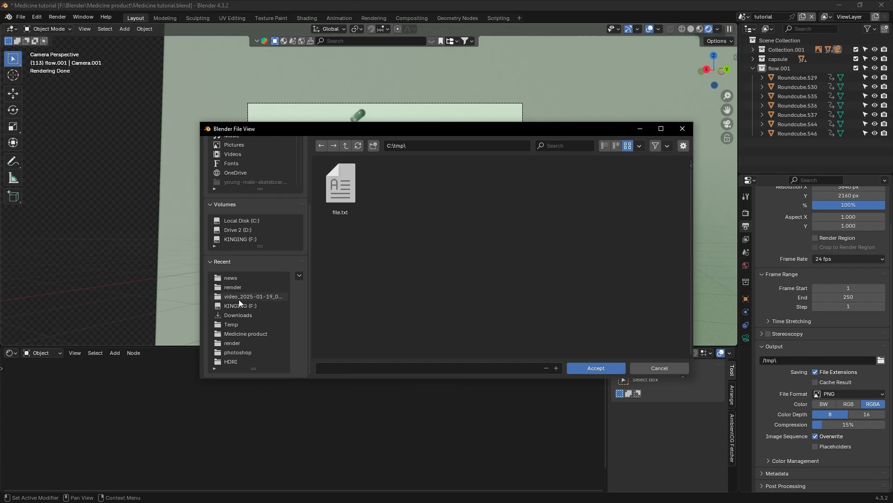
click(230, 315)
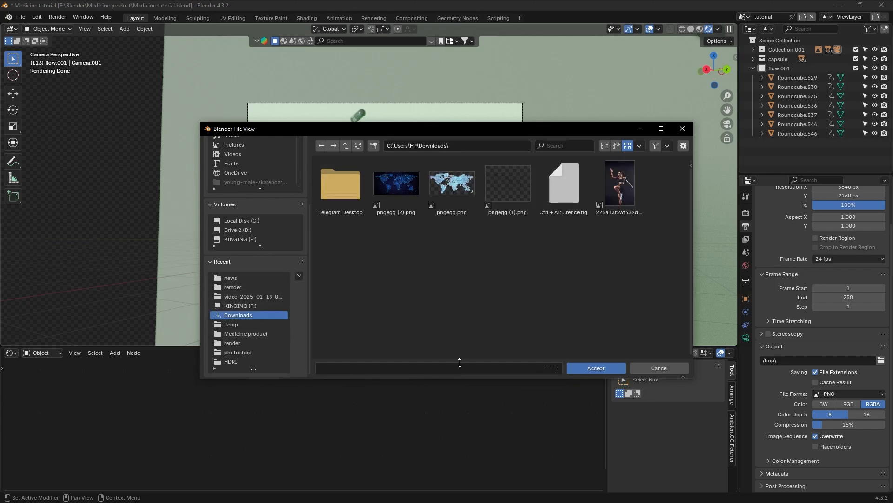
click(585, 372)
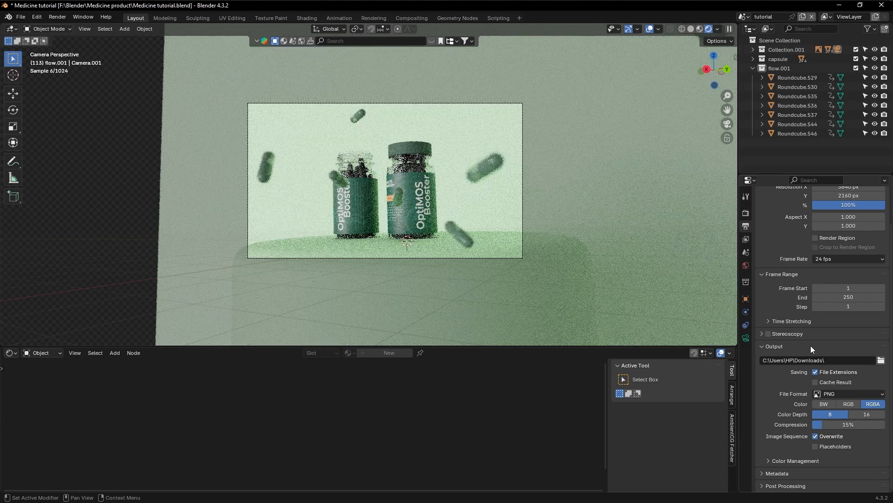
- Review the viewport and render sampling settings for Cycles and start rendering the camera view as a still image
scroll(811, 346, up, 2)
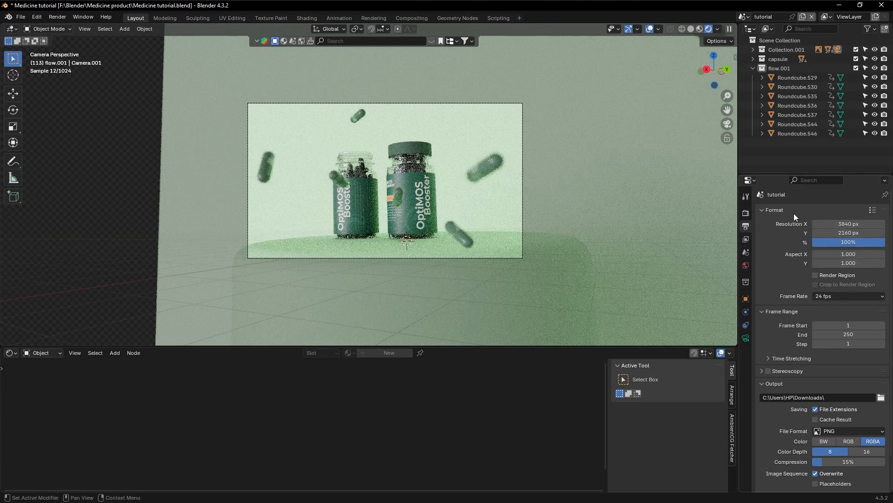
click(746, 213)
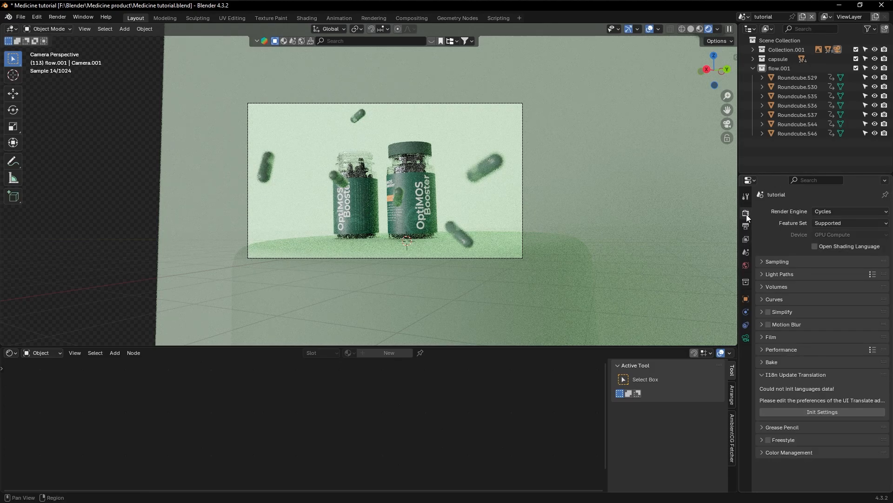
click(764, 262)
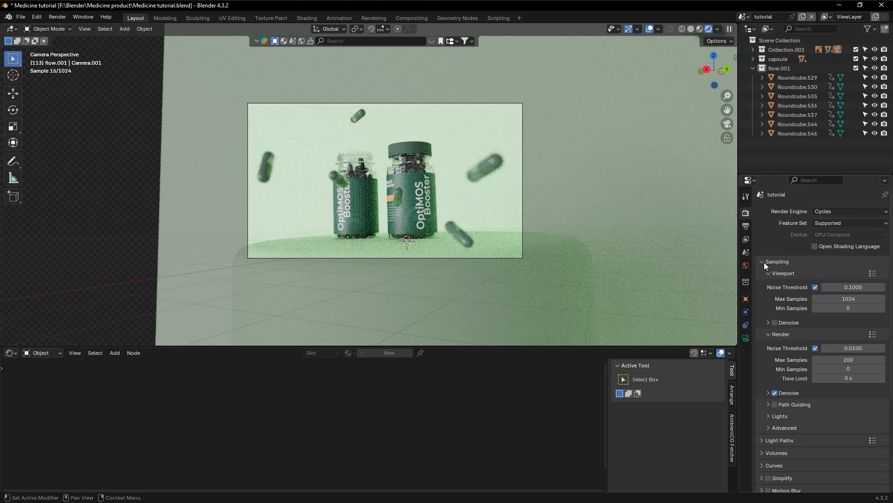
scroll(848, 349, down, 5)
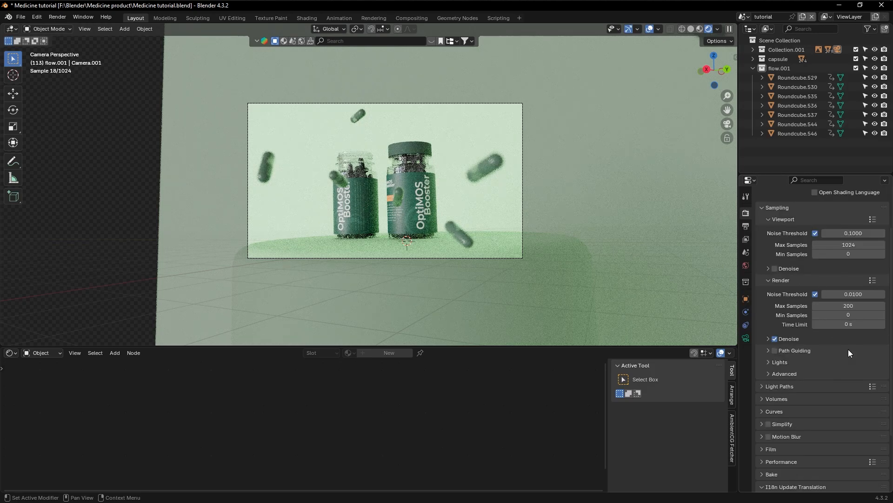
scroll(844, 308, up, 3)
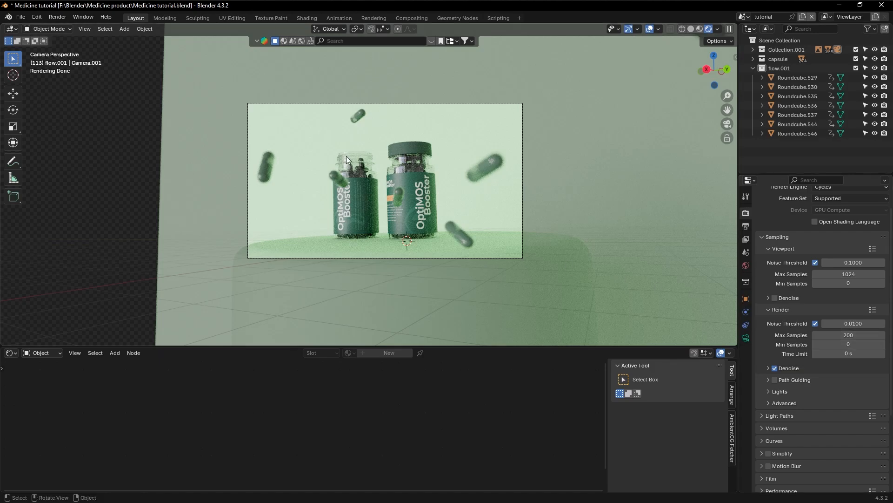
click(54, 18)
click(71, 27)
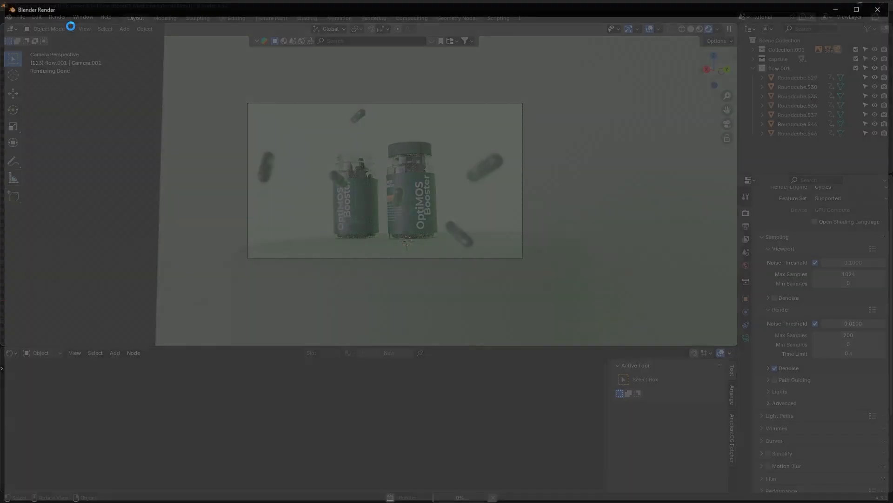